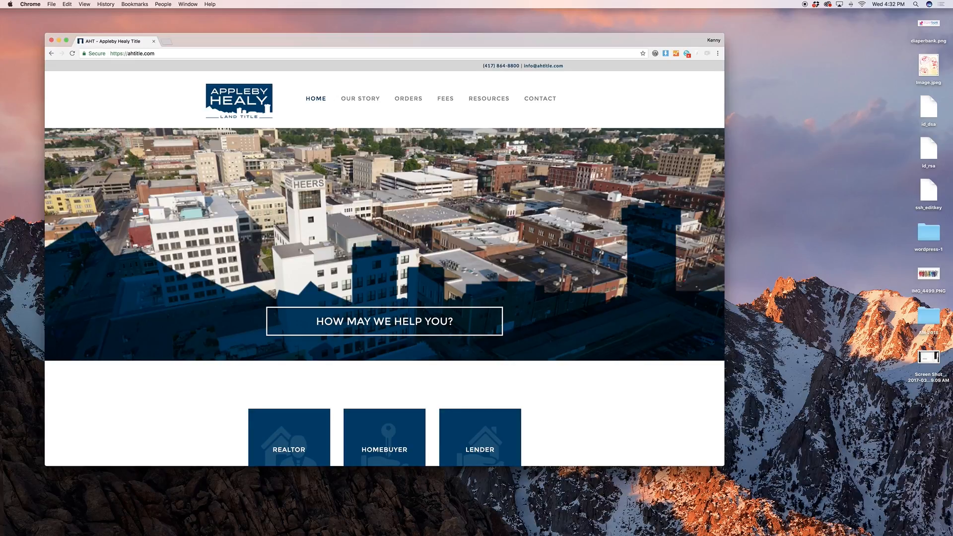
Load the ahtitle.com WordPress login page by adding /wp-admin to the site address
{"action": "scroll", "coordinate": [384, 323], "scroll_direction": "down", "scroll_amount": 4}
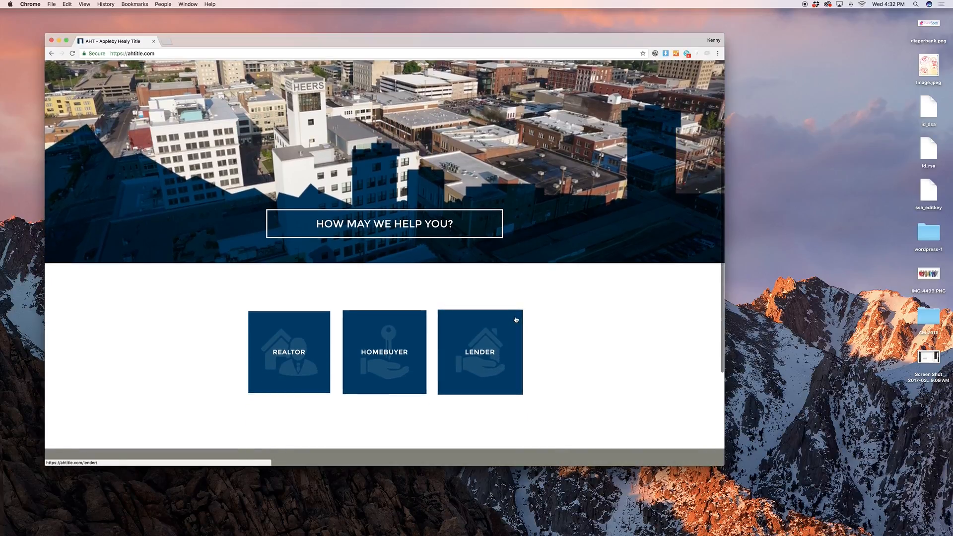
{"action": "scroll", "coordinate": [516, 320], "scroll_direction": "up", "scroll_amount": 4}
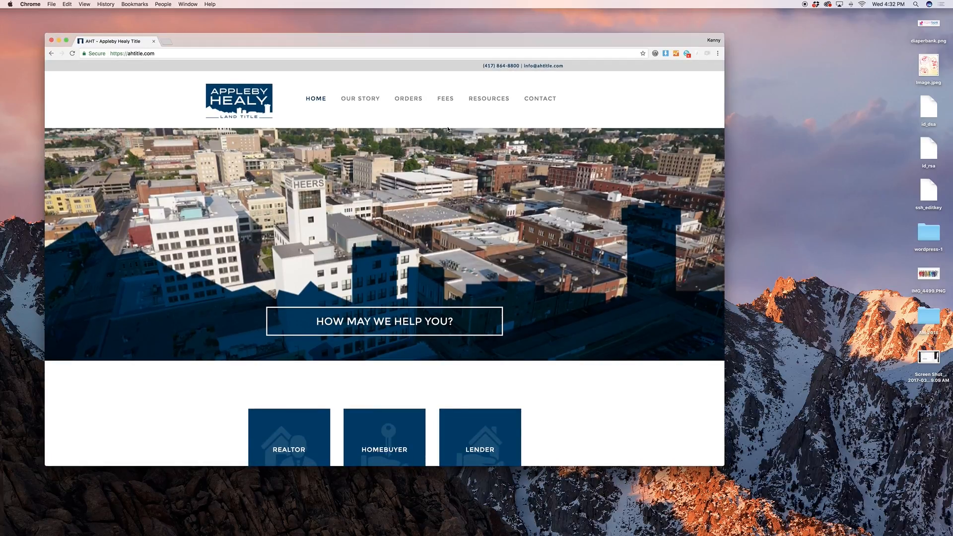
{"action": "left_click", "coordinate": [379, 54]}
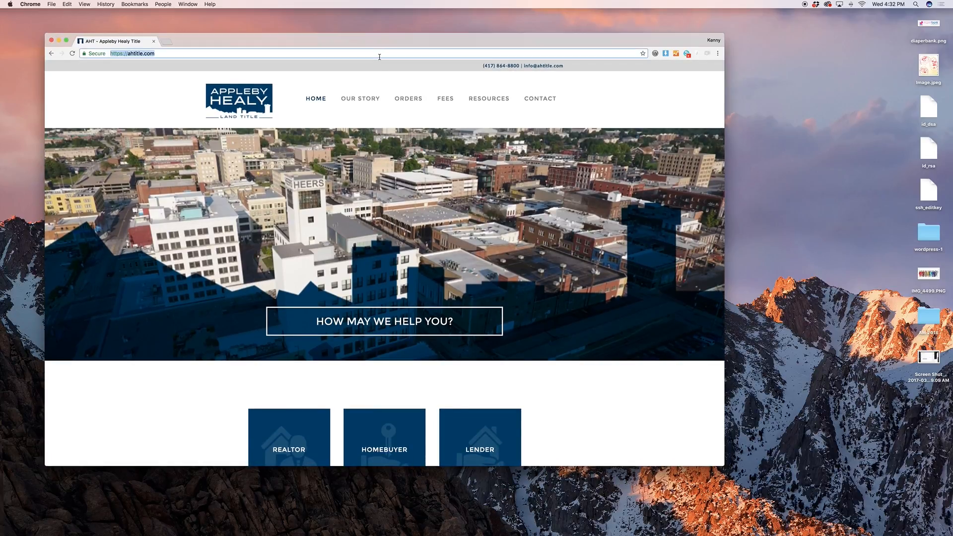
{"action": "left_click", "coordinate": [379, 53]}
{"action": "type", "text": "/wp"}
{"action": "key", "text": "Return"}
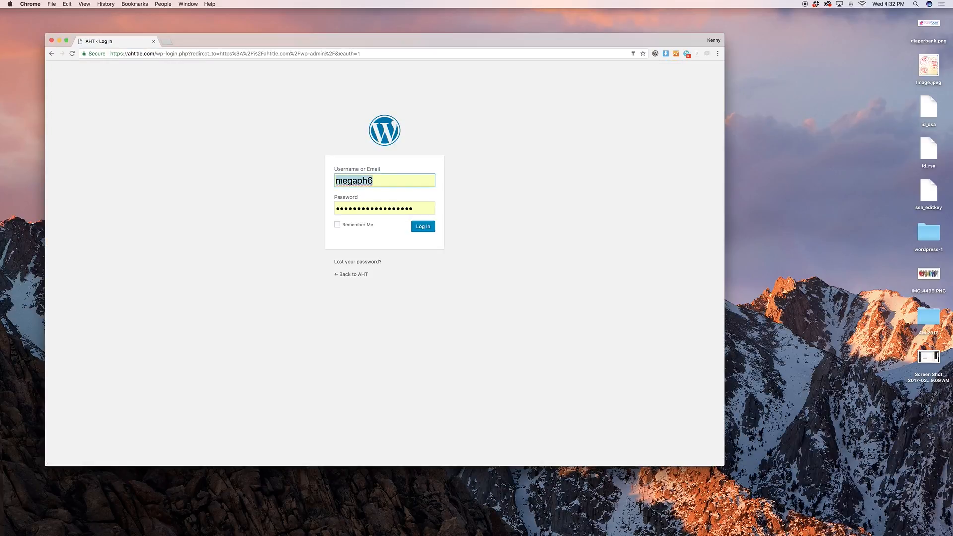
Sign in with the autofilled credentials to reach the AHT admin Dashboard
{"action": "left_click", "coordinate": [414, 124]}
{"action": "left_click", "coordinate": [429, 231]}
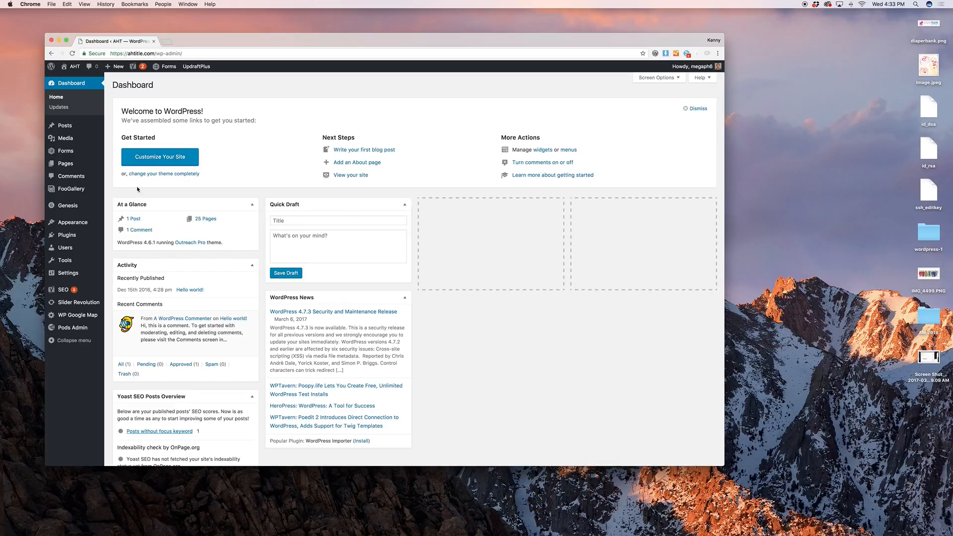
{"action": "mouse_move", "coordinate": [77, 132]}
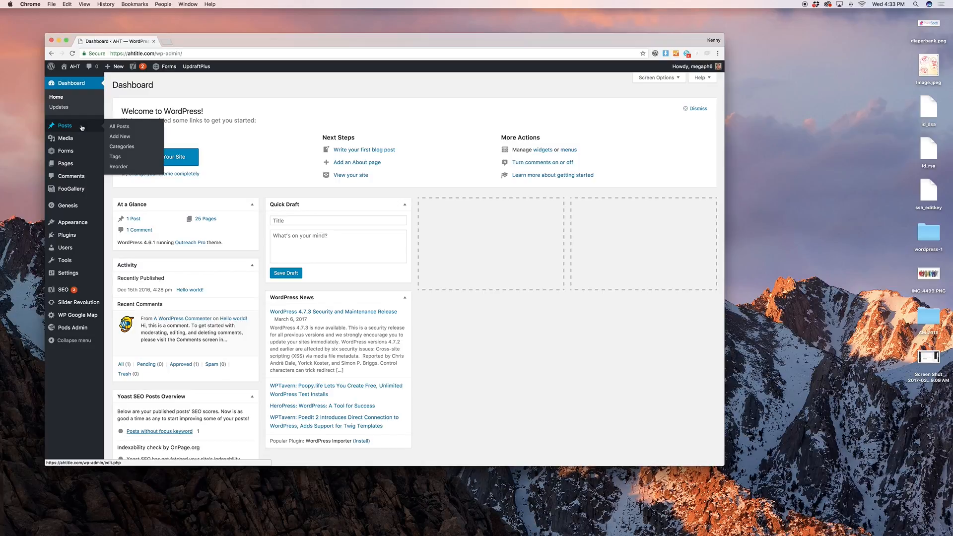
Check the Updates page, then trash the default 'Hello world!' post from All Posts
{"action": "left_click", "coordinate": [59, 107]}
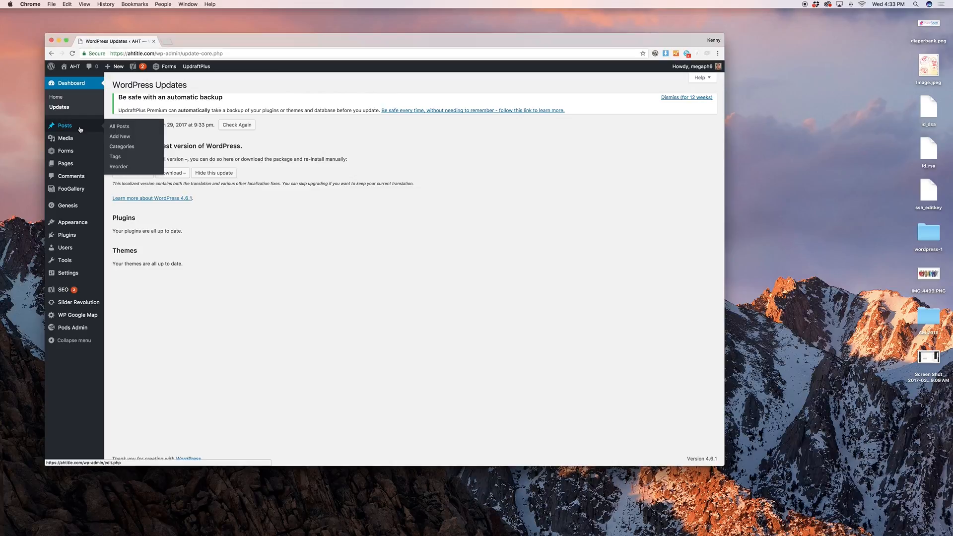
{"action": "left_click", "coordinate": [137, 127]}
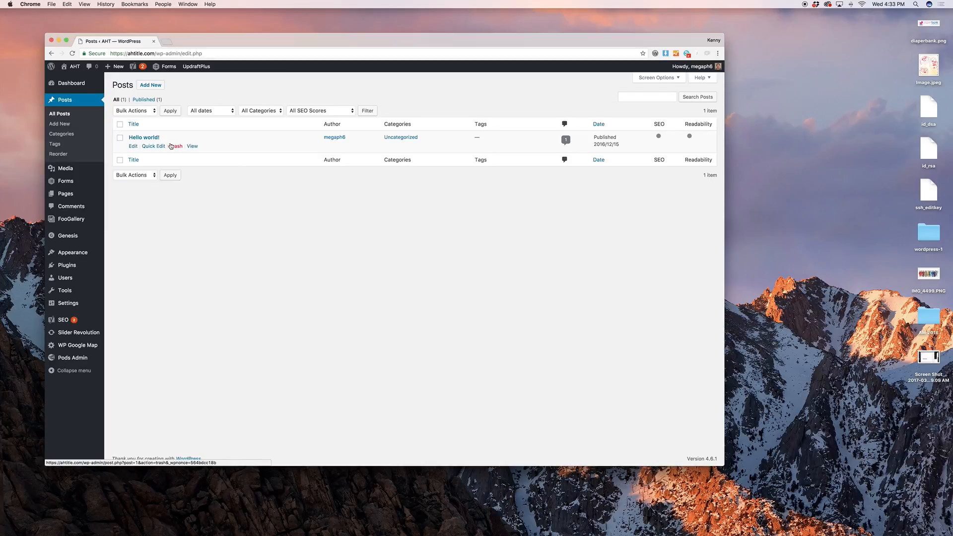
{"action": "left_click", "coordinate": [176, 146]}
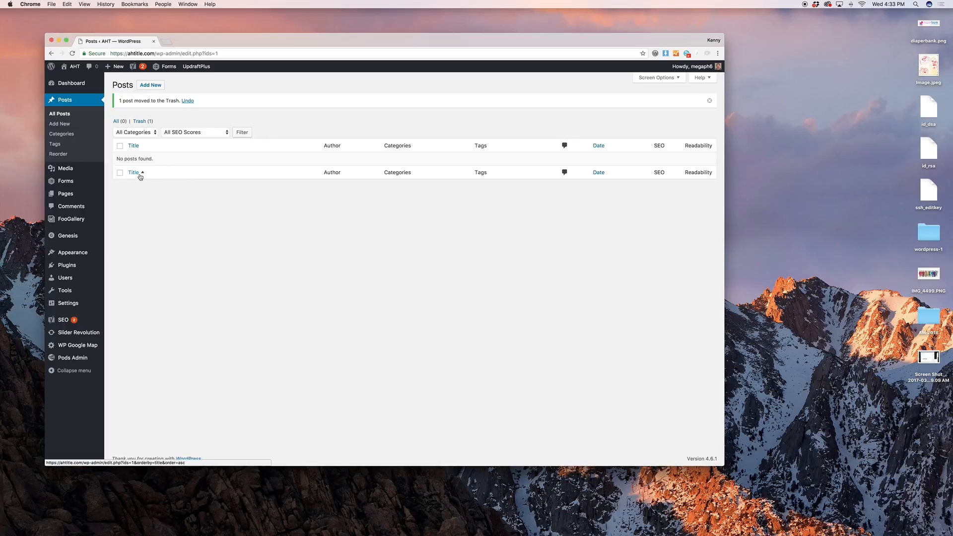
{"action": "mouse_move", "coordinate": [97, 170]}
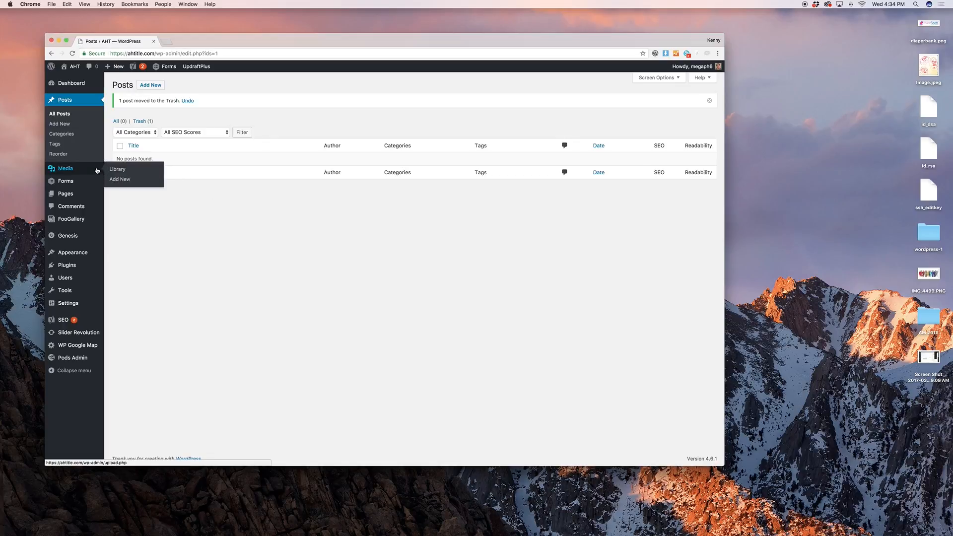
Browse the Media Library, then go to the Gravity Forms forms list
{"action": "left_click", "coordinate": [97, 170]}
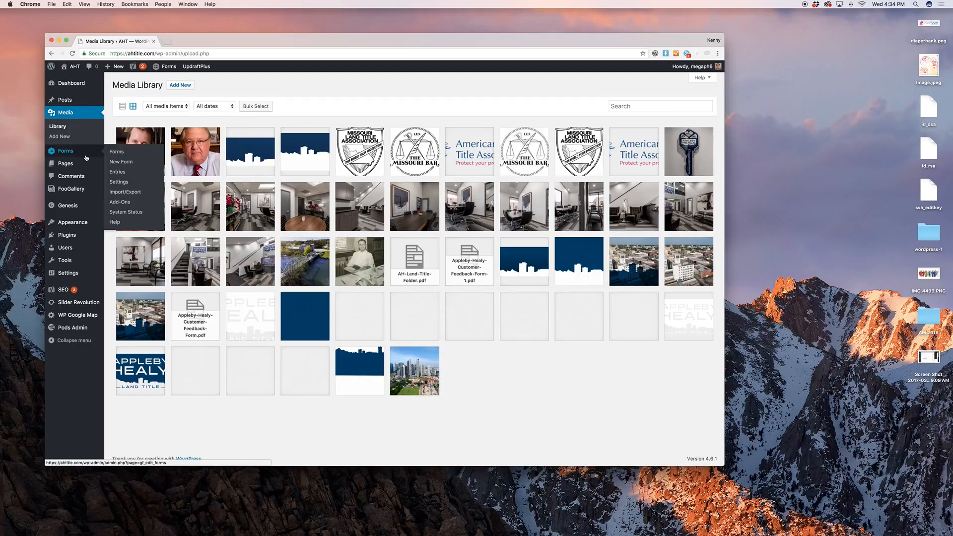
{"action": "left_click", "coordinate": [113, 153]}
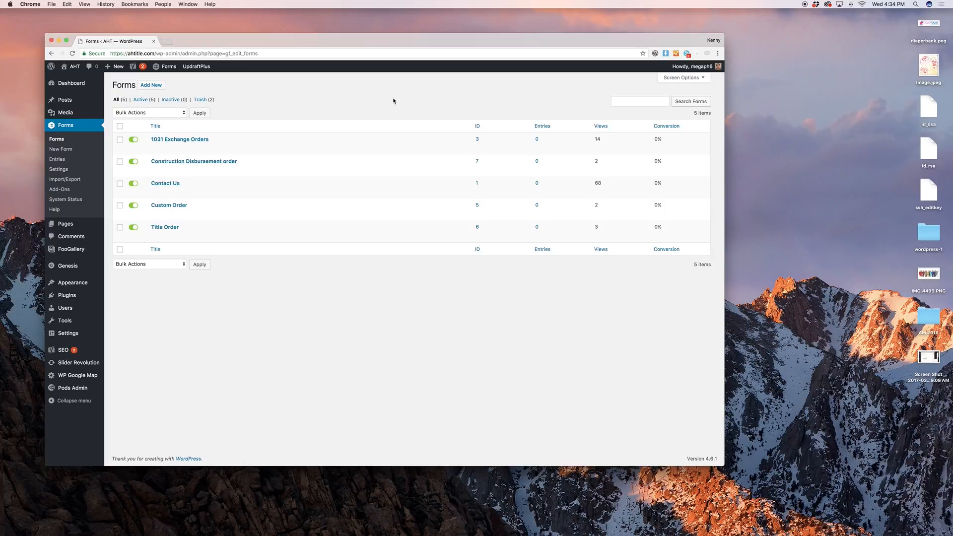
Open the 1031 Exchange Orders form in the editor and scroll through its fields
{"action": "left_click", "coordinate": [156, 148]}
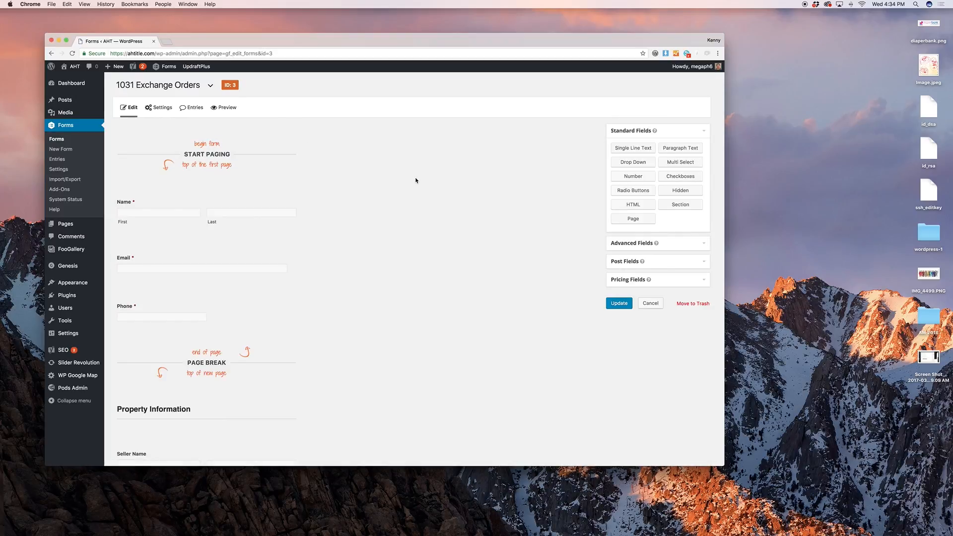
{"action": "scroll", "coordinate": [416, 181], "scroll_direction": "down", "scroll_amount": 2}
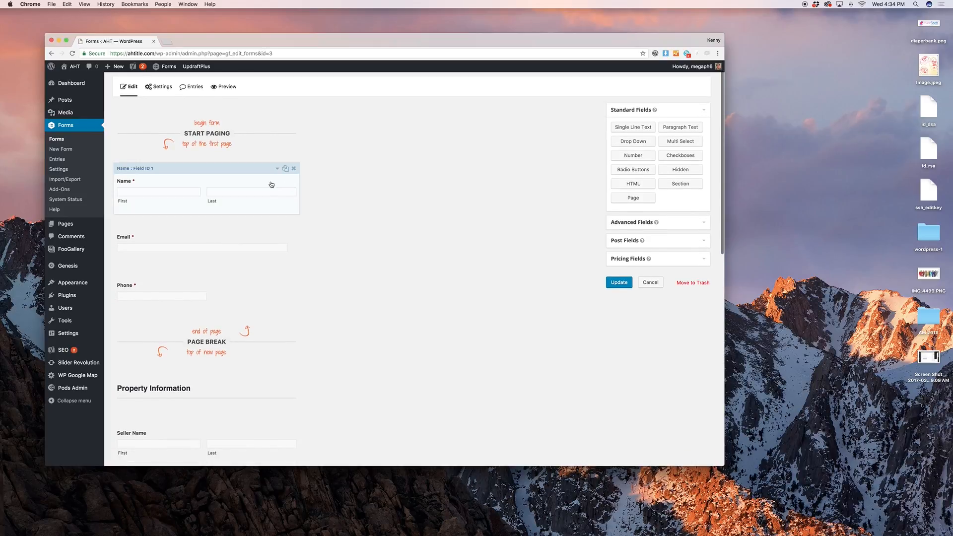
{"action": "scroll", "coordinate": [262, 192], "scroll_direction": "down", "scroll_amount": 10}
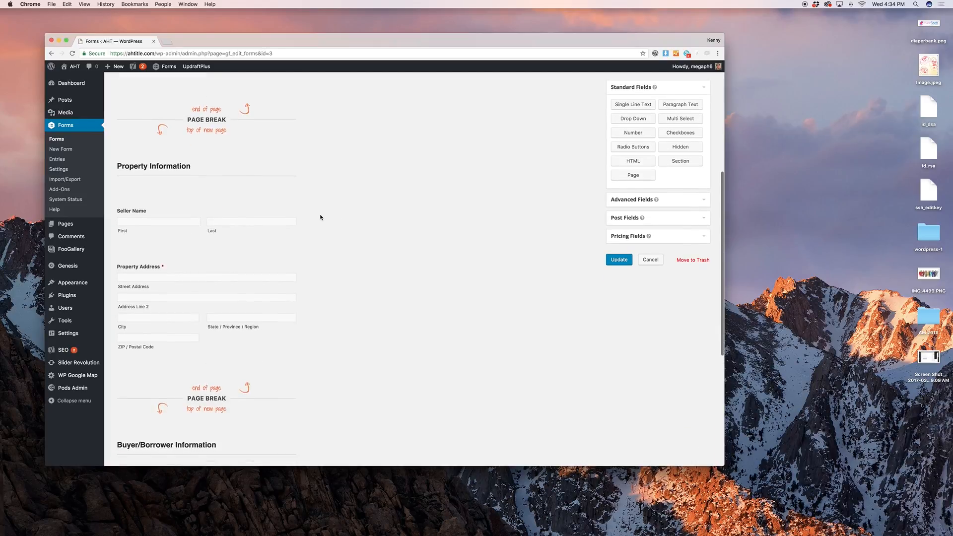
{"action": "scroll", "coordinate": [317, 216], "scroll_direction": "down", "scroll_amount": 5}
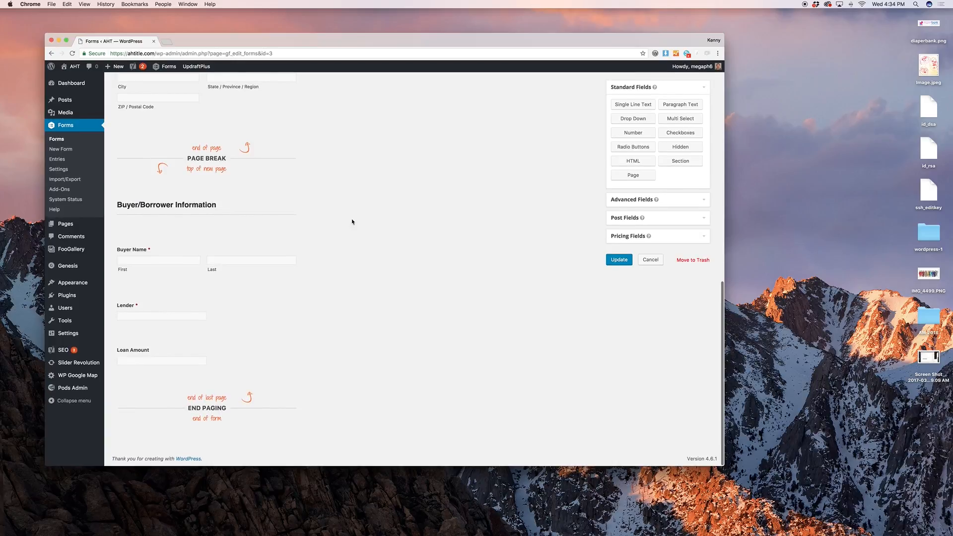
{"action": "scroll", "coordinate": [352, 221], "scroll_direction": "up", "scroll_amount": 4}
{"action": "scroll", "coordinate": [351, 218], "scroll_direction": "up", "scroll_amount": 12}
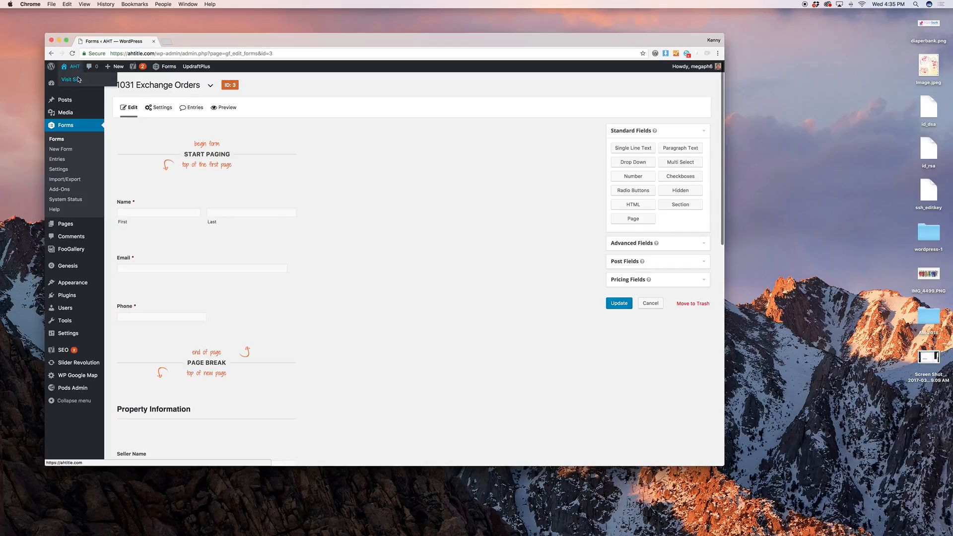
Open the live site's Orders page and go to the 1031 Exchange Orders form
{"action": "left_click", "coordinate": [78, 80]}
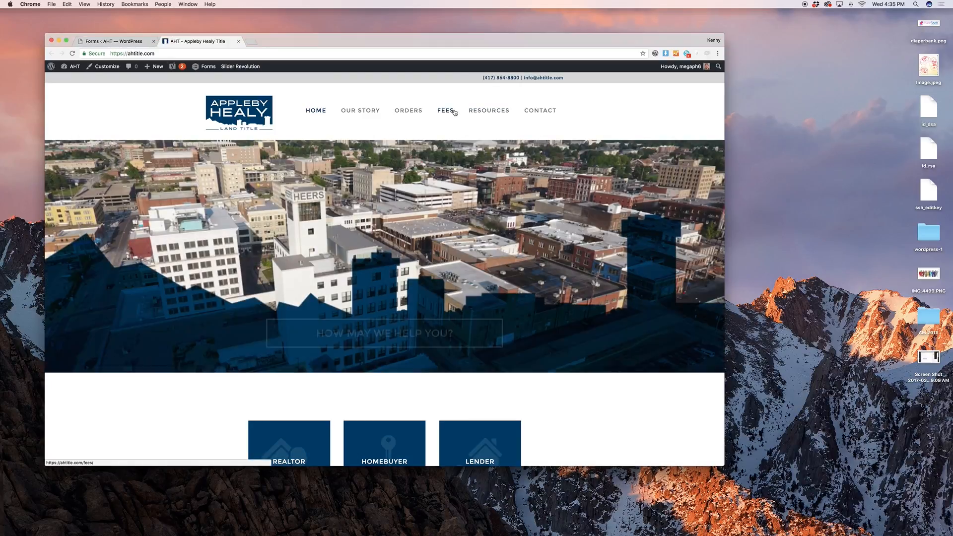
{"action": "left_click", "coordinate": [408, 110]}
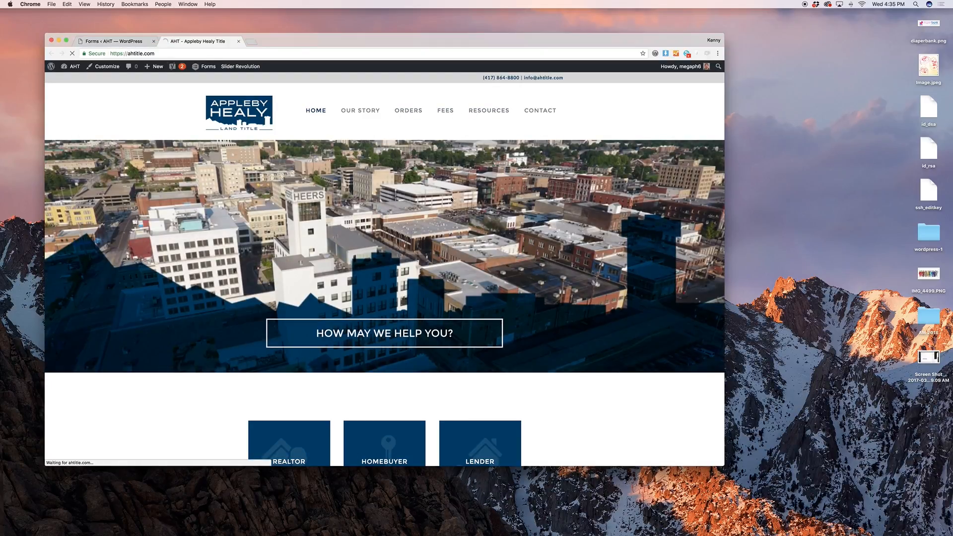
{"action": "scroll", "coordinate": [437, 214], "scroll_direction": "down", "scroll_amount": 2}
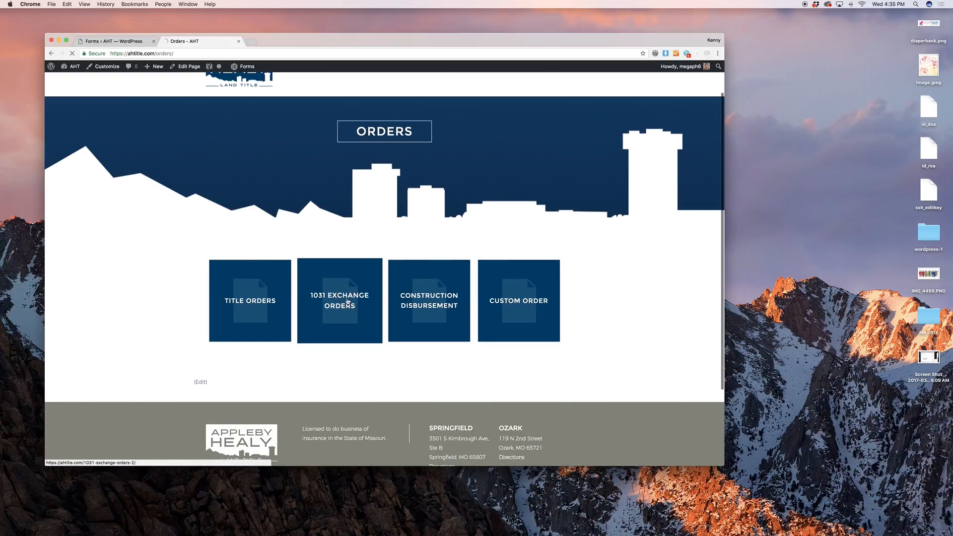
{"action": "left_click", "coordinate": [348, 302]}
{"action": "scroll", "coordinate": [517, 132], "scroll_direction": "down", "scroll_amount": 3}
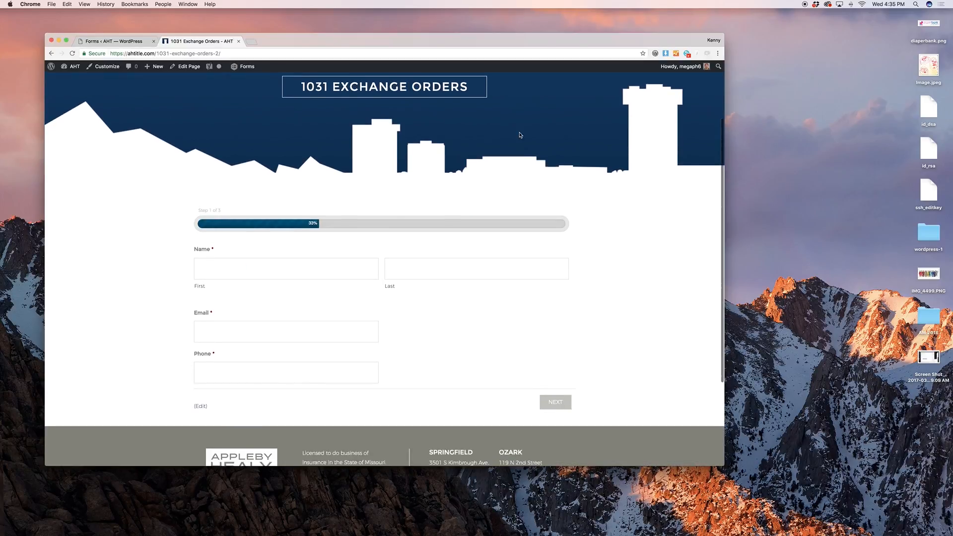
{"action": "scroll", "coordinate": [521, 134], "scroll_direction": "down", "scroll_amount": 1}
Try out the first and last name fields on the live form
{"action": "left_click", "coordinate": [352, 246]}
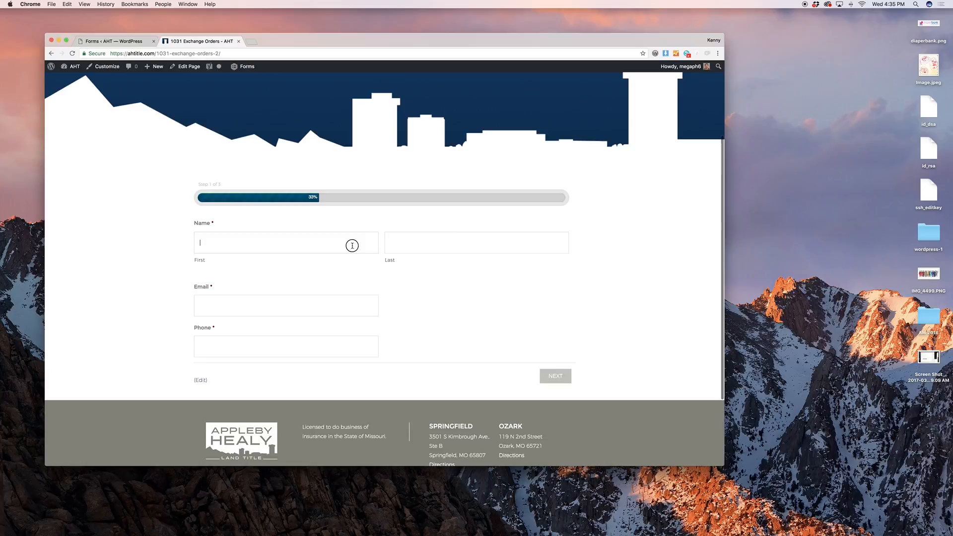
{"action": "left_click", "coordinate": [474, 244]}
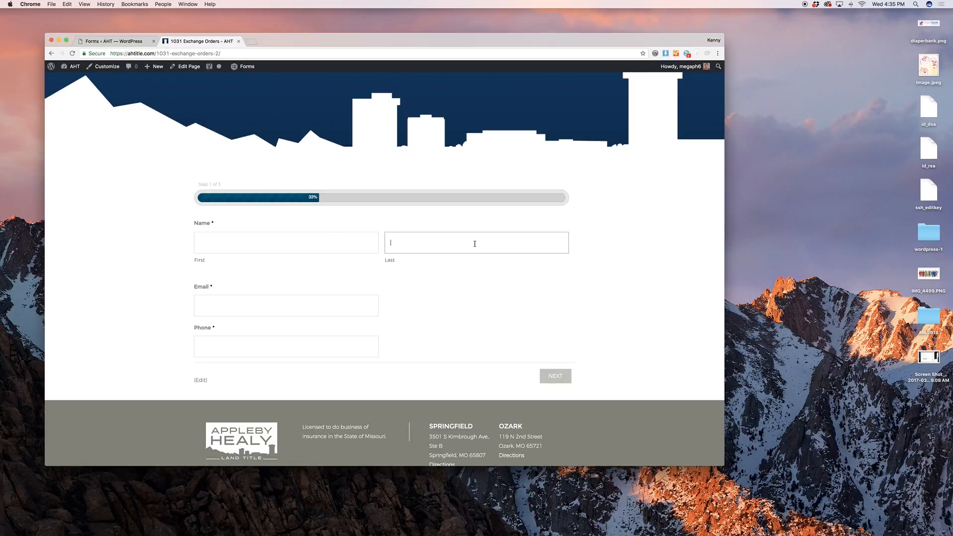
{"action": "scroll", "coordinate": [474, 243], "scroll_direction": "down", "scroll_amount": 4}
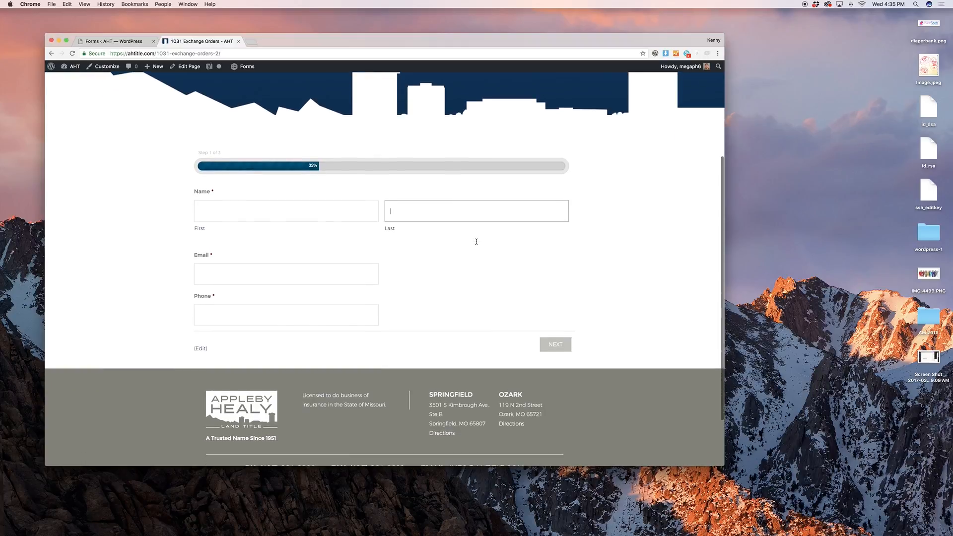
{"action": "scroll", "coordinate": [474, 242], "scroll_direction": "up", "scroll_amount": 6}
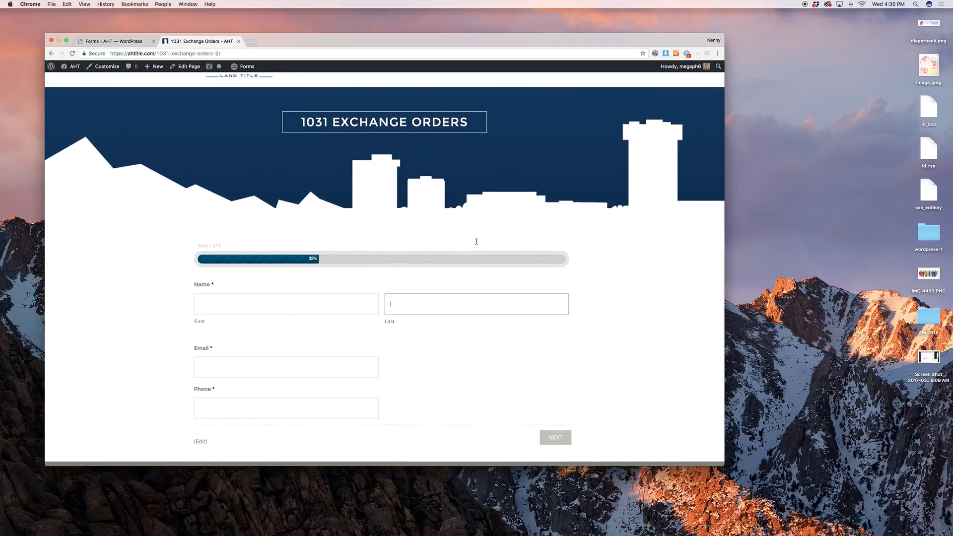
{"action": "scroll", "coordinate": [476, 242], "scroll_direction": "down", "scroll_amount": 2}
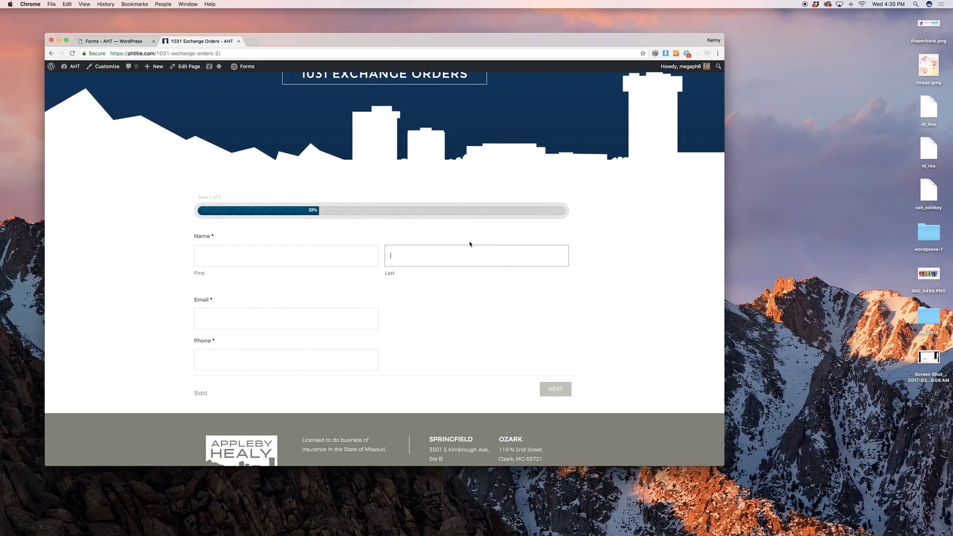
{"action": "left_click", "coordinate": [304, 254]}
{"action": "left_click", "coordinate": [316, 346]}
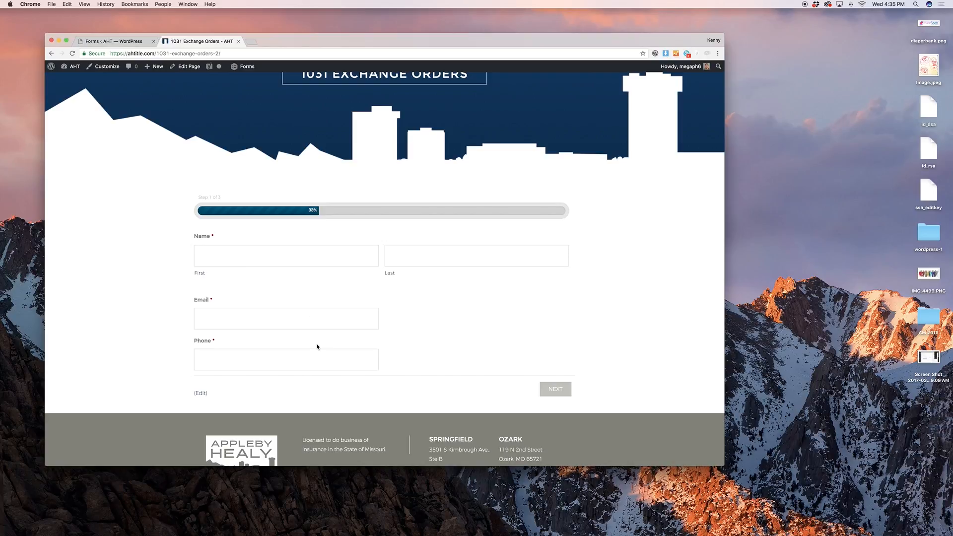
Enter a test contact's name, e-mail and phone, advance to Property Information, and return to the editor
{"action": "left_click", "coordinate": [304, 256]}
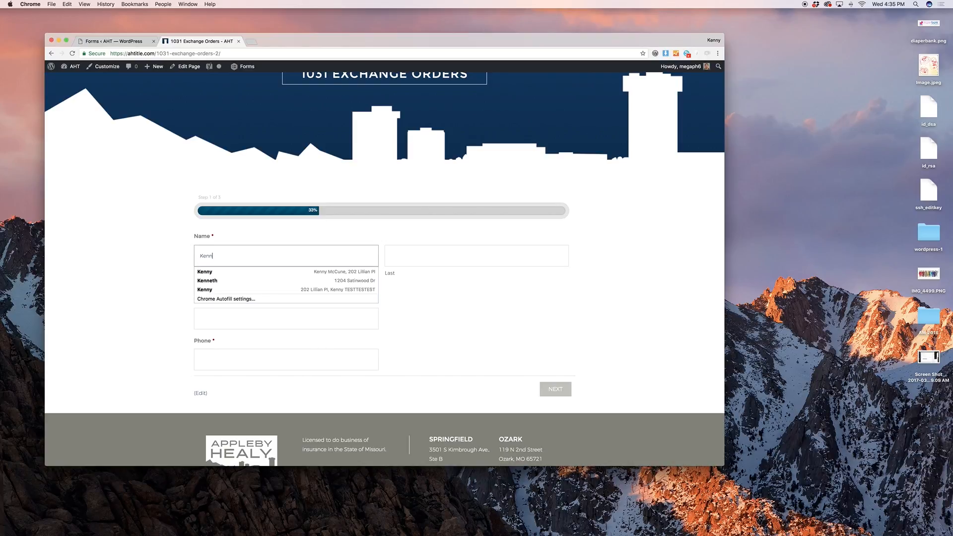
{"action": "key", "text": "Tab"}
{"action": "key", "text": "Tab"}
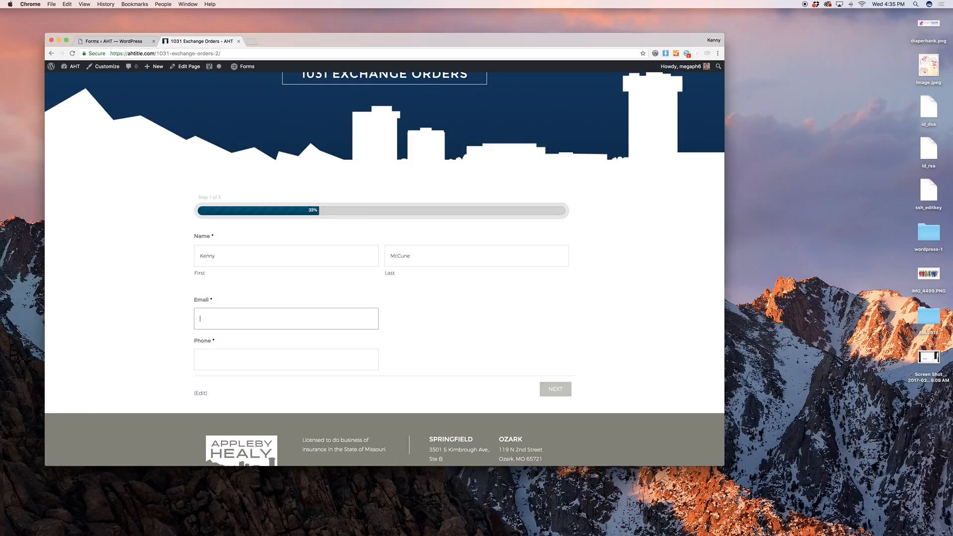
{"action": "key", "text": "Tab"}
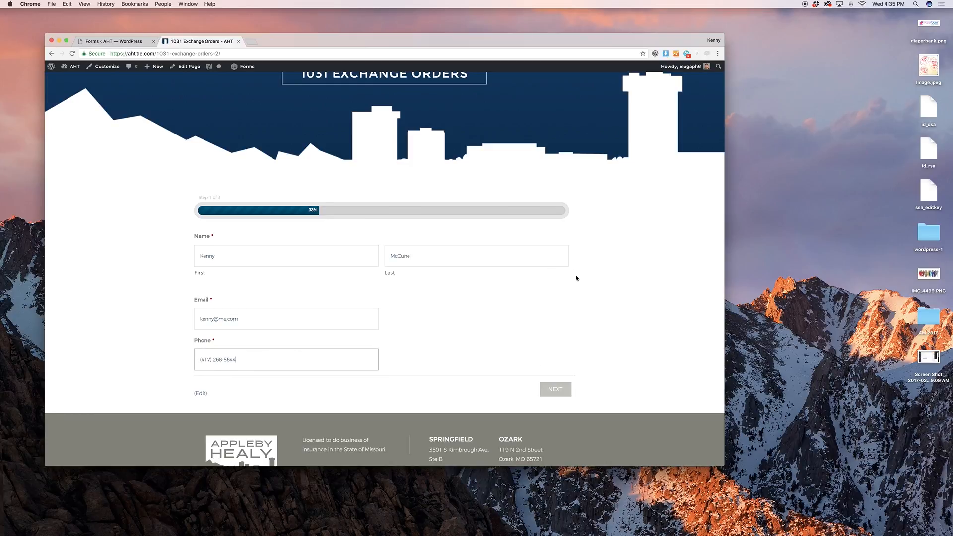
{"action": "key", "text": "Tab"}
{"action": "key", "text": "Return"}
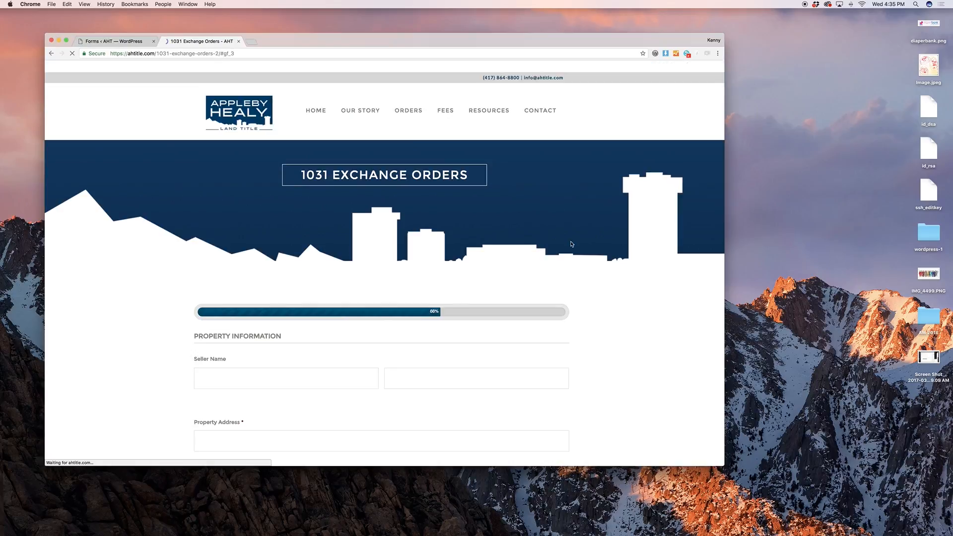
{"action": "left_click", "coordinate": [270, 171]}
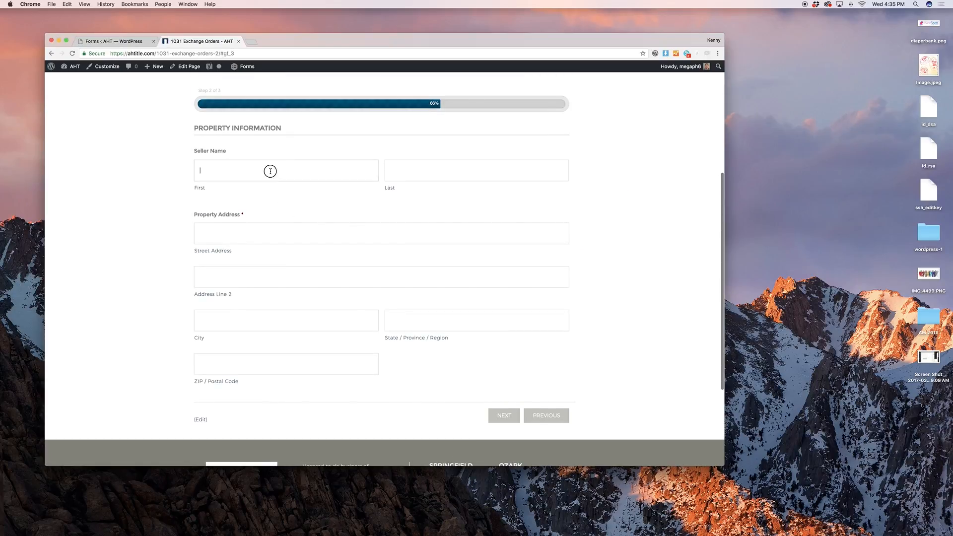
{"action": "left_click", "coordinate": [128, 41]}
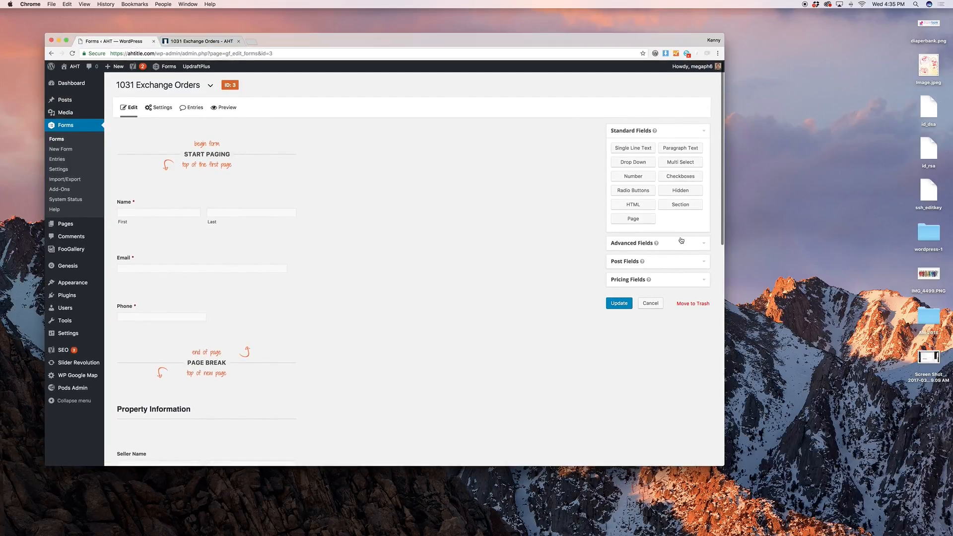
Add a page break below the Name field, then delete it again
{"action": "left_click_drag", "start_coordinate": [644, 222], "coordinate": [174, 236]}
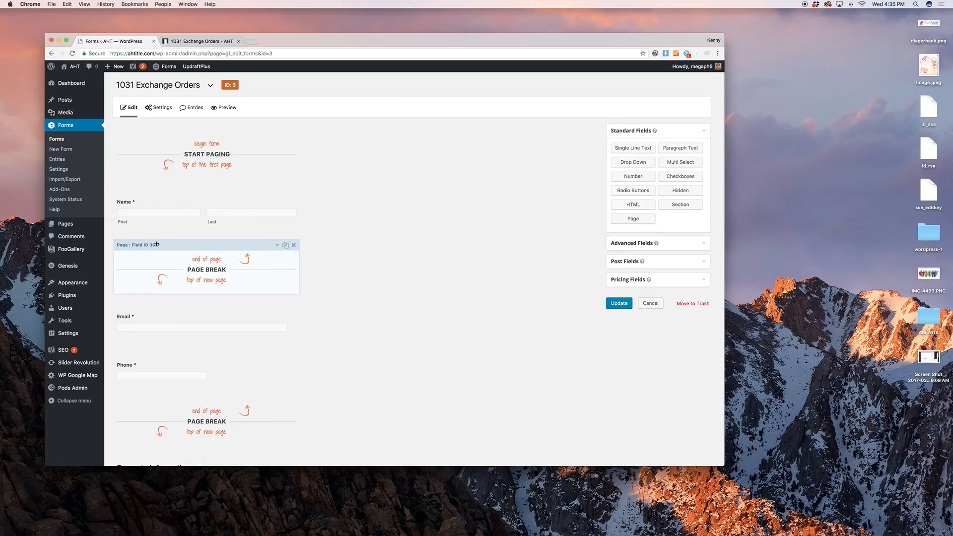
{"action": "left_click", "coordinate": [156, 245]}
{"action": "left_click", "coordinate": [294, 244]}
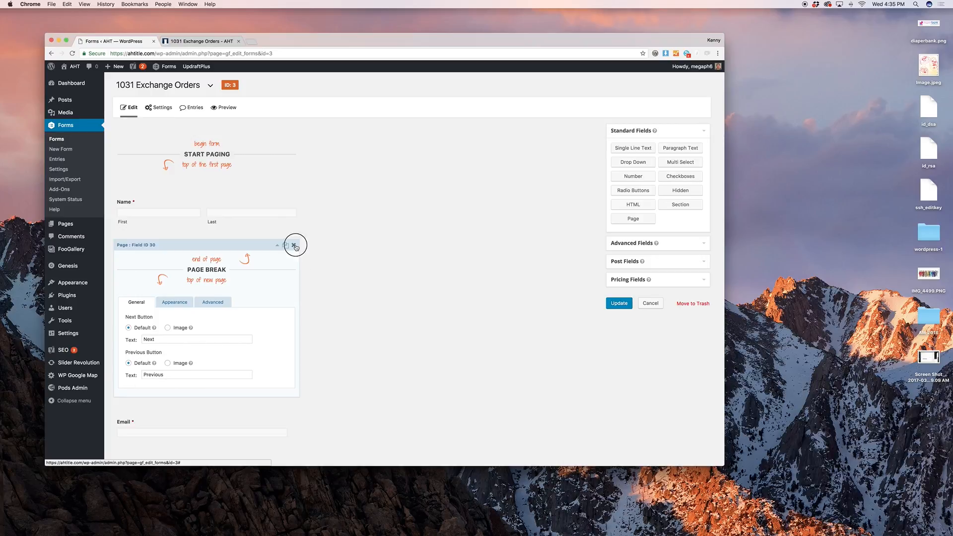
{"action": "left_click", "coordinate": [525, 173]}
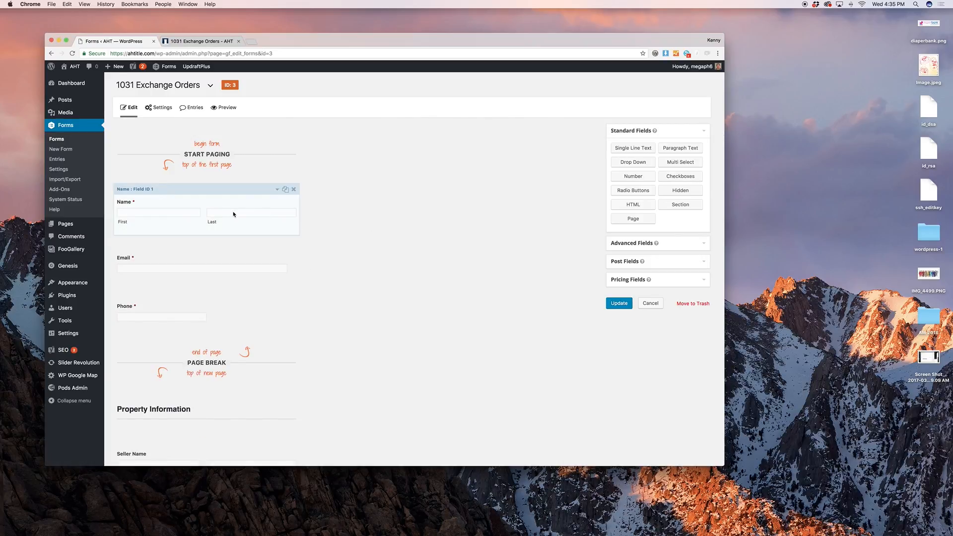
Add an Address field below Phone and hide its Country line
{"action": "left_click", "coordinate": [668, 243]}
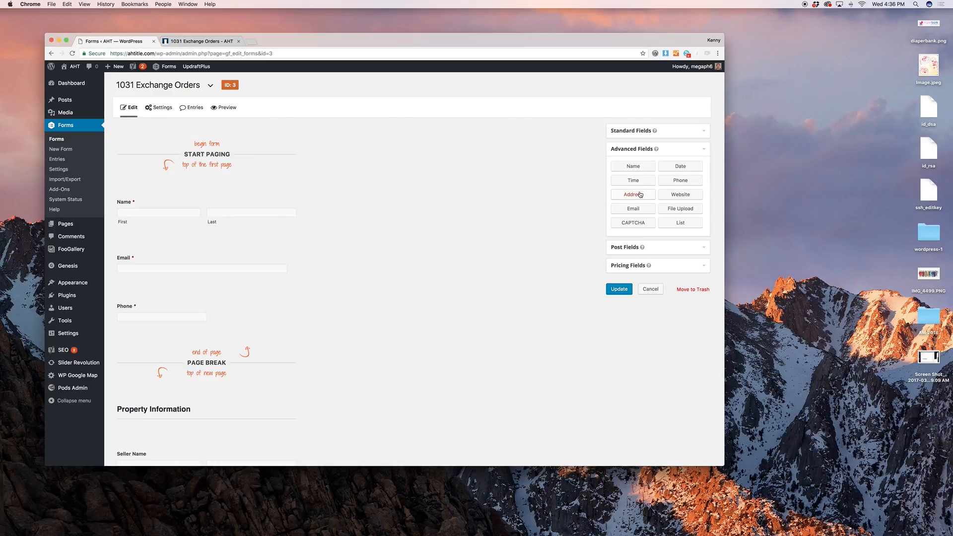
{"action": "left_click_drag", "start_coordinate": [638, 195], "coordinate": [196, 334]}
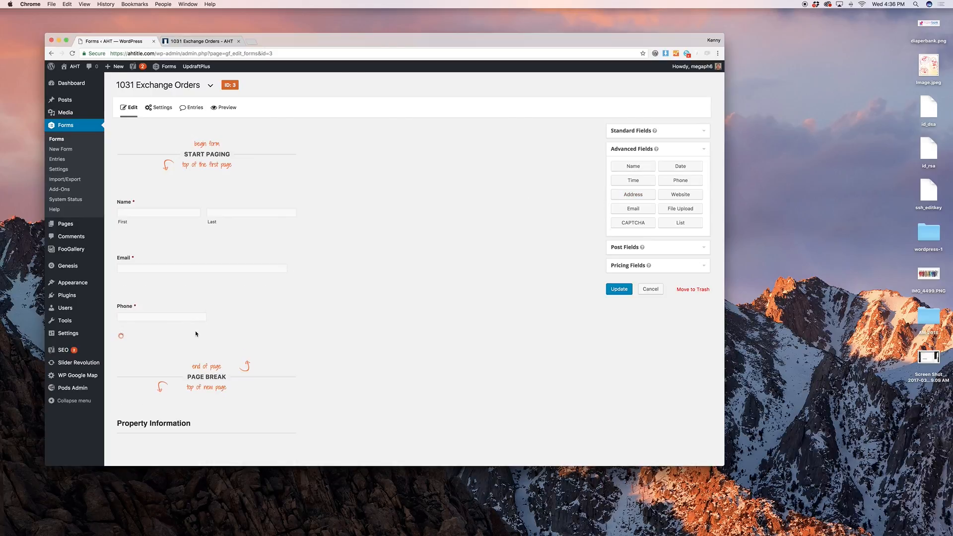
{"action": "left_click", "coordinate": [198, 337]}
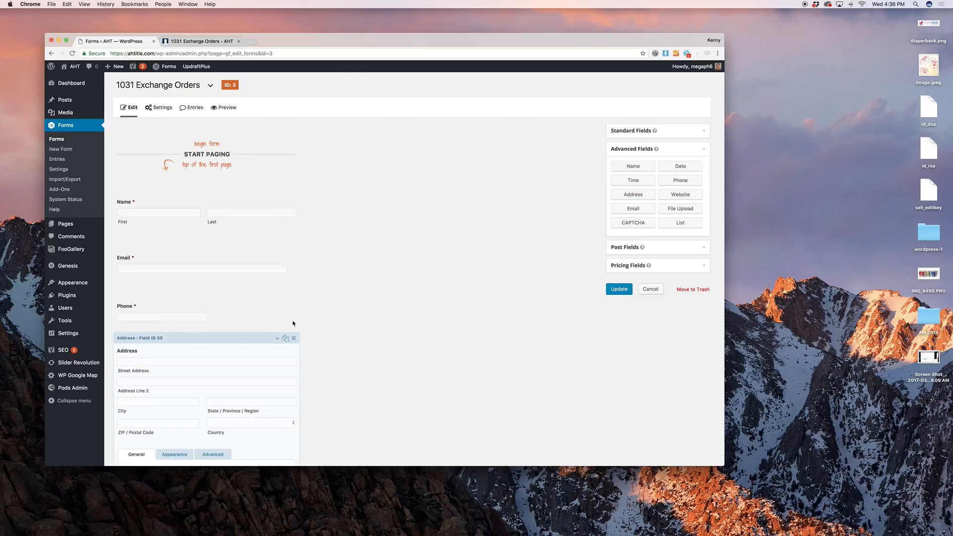
{"action": "scroll", "coordinate": [381, 298], "scroll_direction": "down", "scroll_amount": 6}
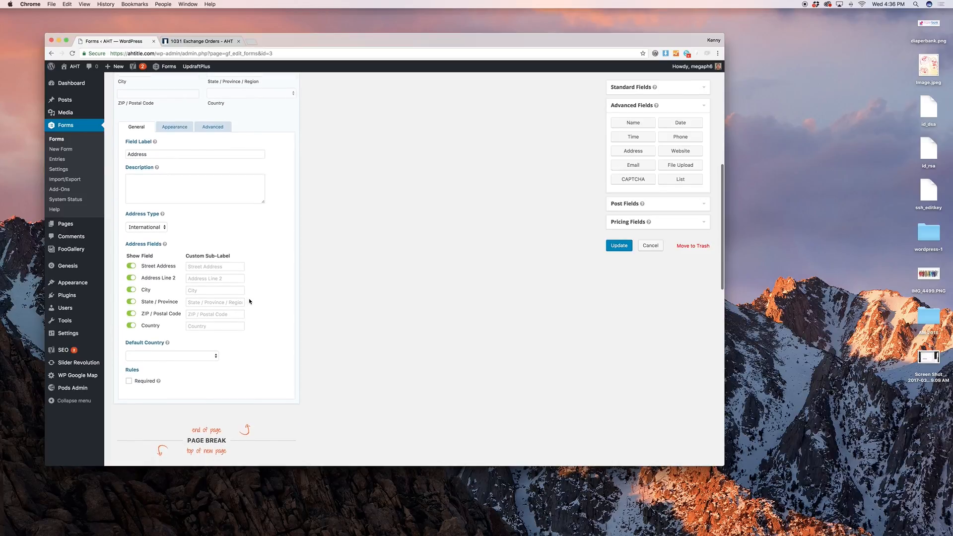
{"action": "scroll", "coordinate": [241, 304], "scroll_direction": "up", "scroll_amount": 2}
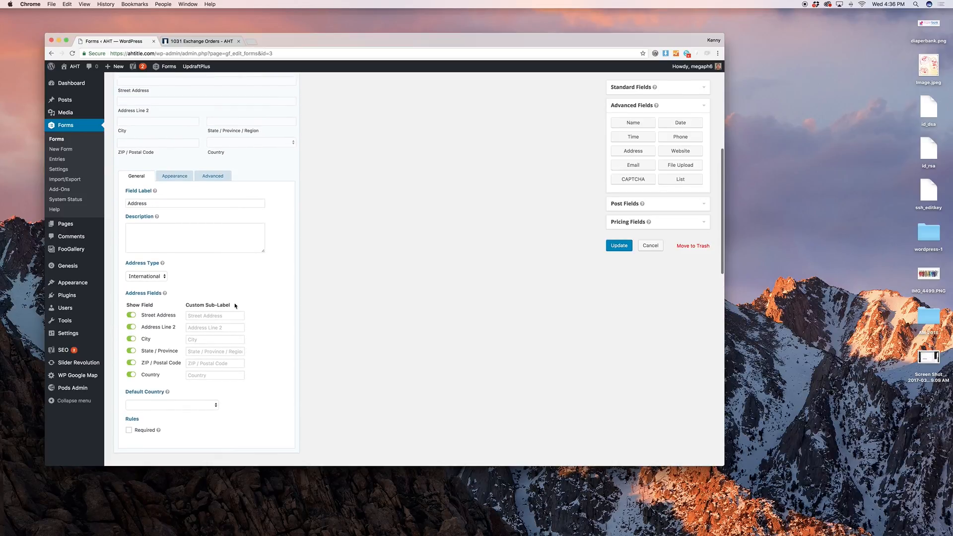
{"action": "left_click", "coordinate": [132, 374]}
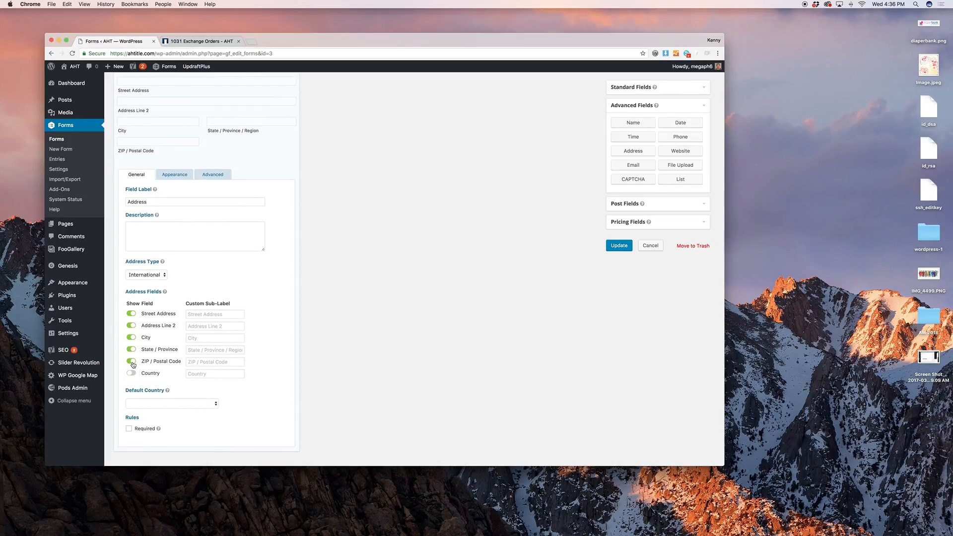
Set the address type to United States, default state Missouri, and make it required
{"action": "left_click", "coordinate": [154, 276]}
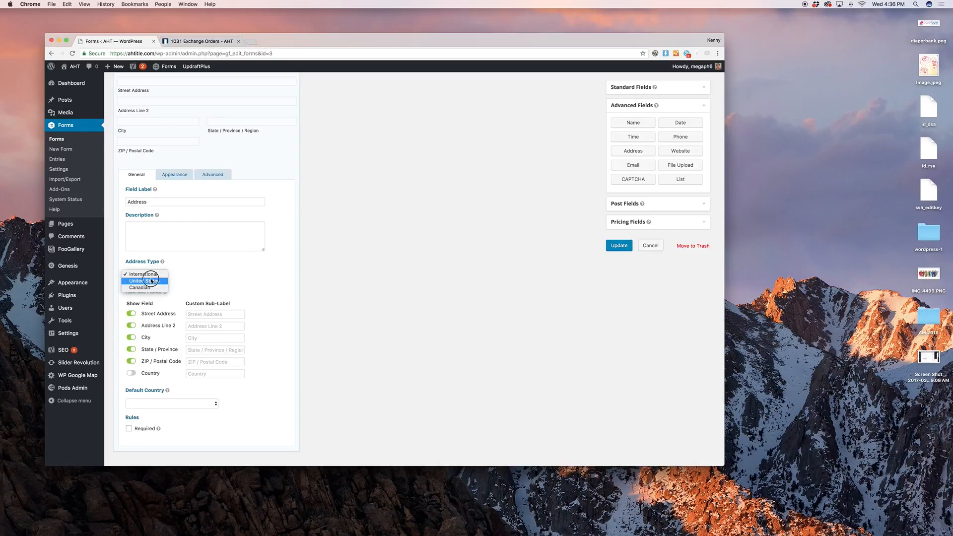
{"action": "left_click", "coordinate": [149, 281]}
{"action": "scroll", "coordinate": [164, 340], "scroll_direction": "down", "scroll_amount": 2}
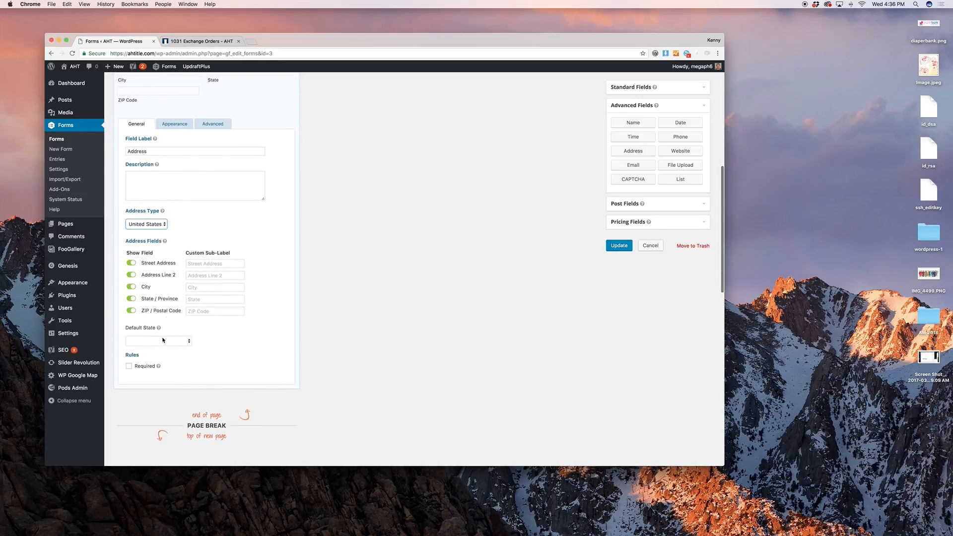
{"action": "left_click", "coordinate": [164, 341]}
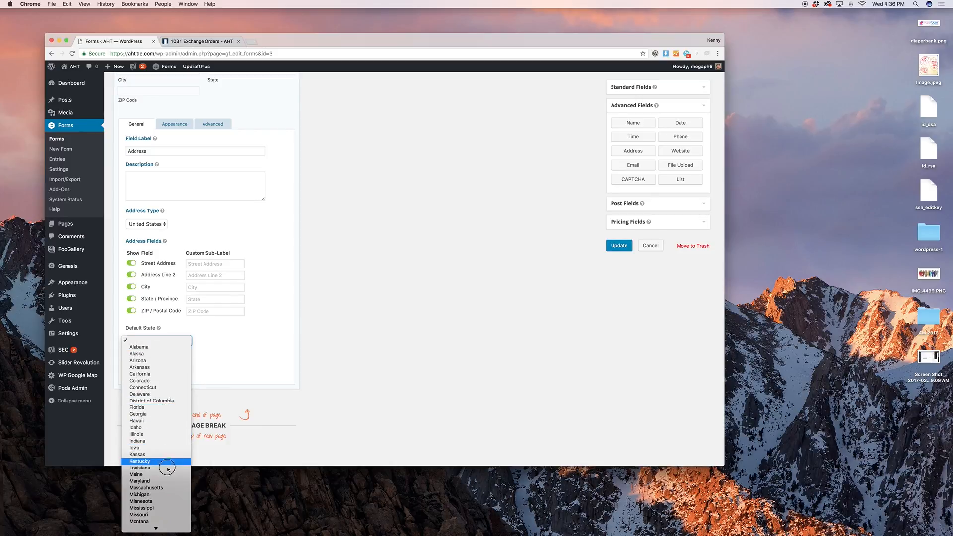
{"action": "left_click", "coordinate": [175, 514]}
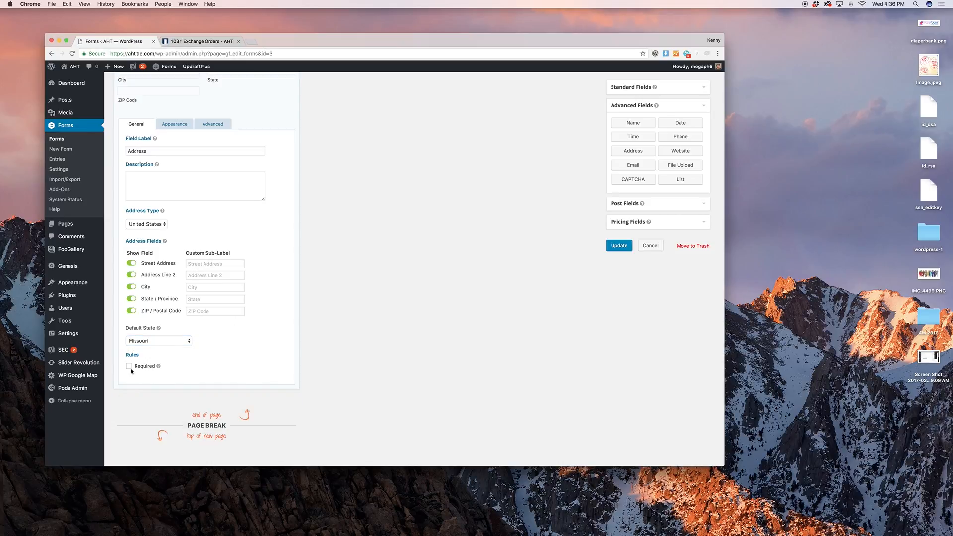
{"action": "left_click", "coordinate": [129, 366]}
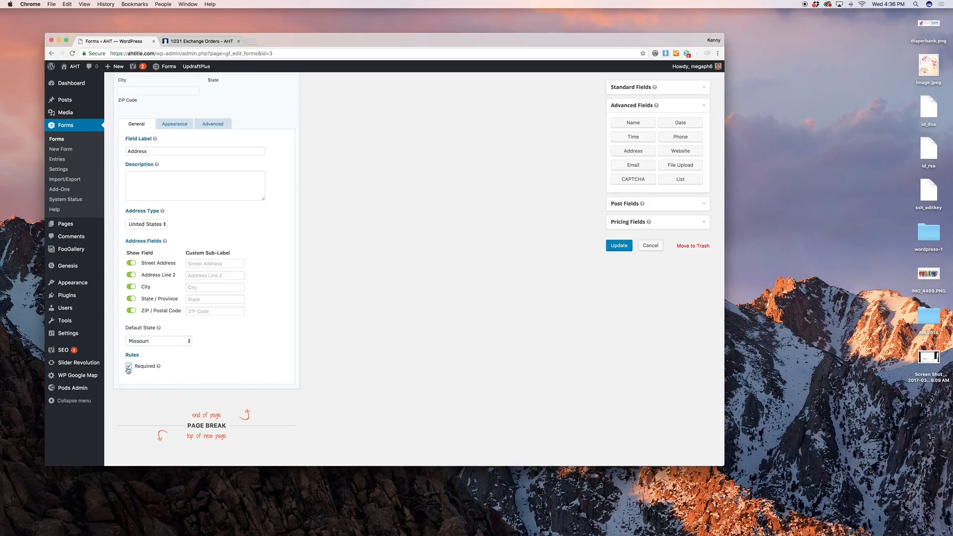
{"action": "left_click", "coordinate": [177, 126]}
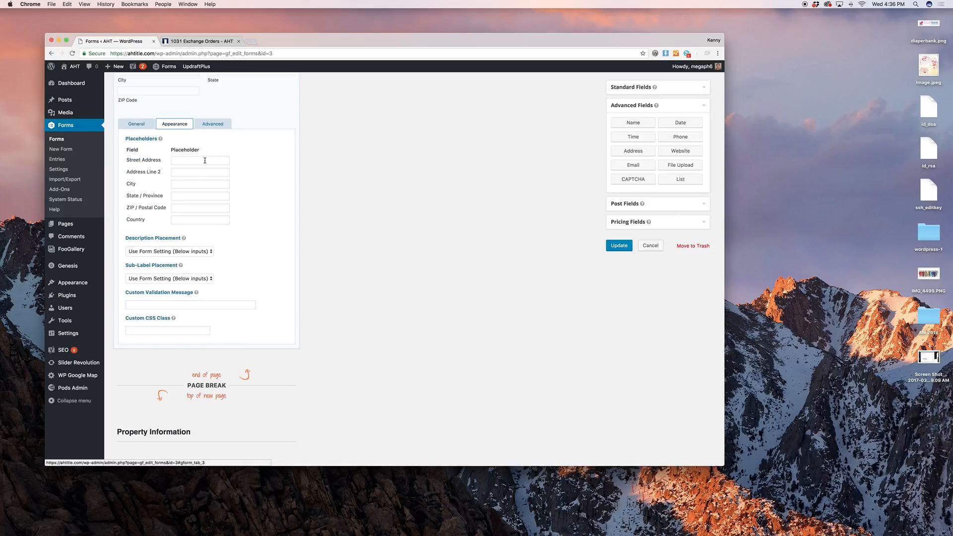
{"action": "left_click", "coordinate": [205, 125]}
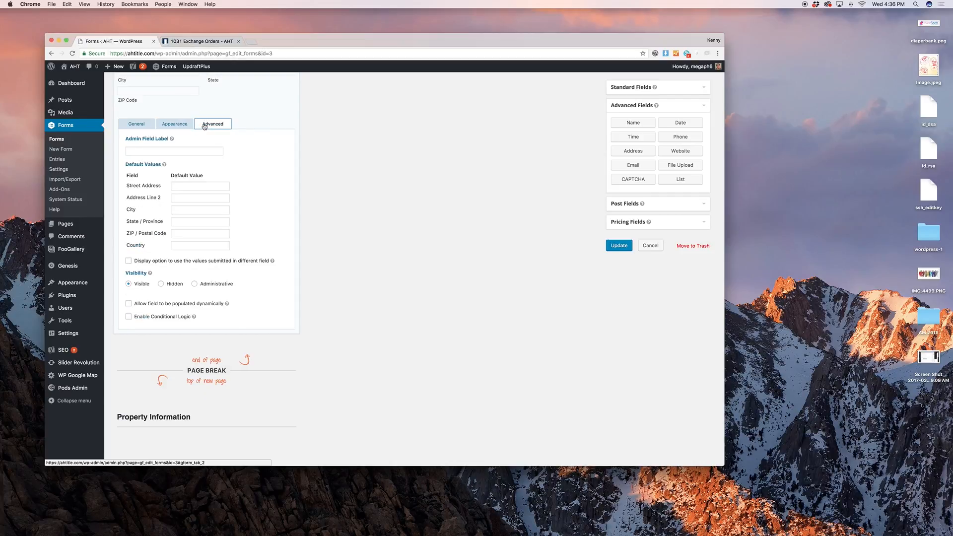
{"action": "scroll", "coordinate": [223, 271], "scroll_direction": "up", "scroll_amount": 3}
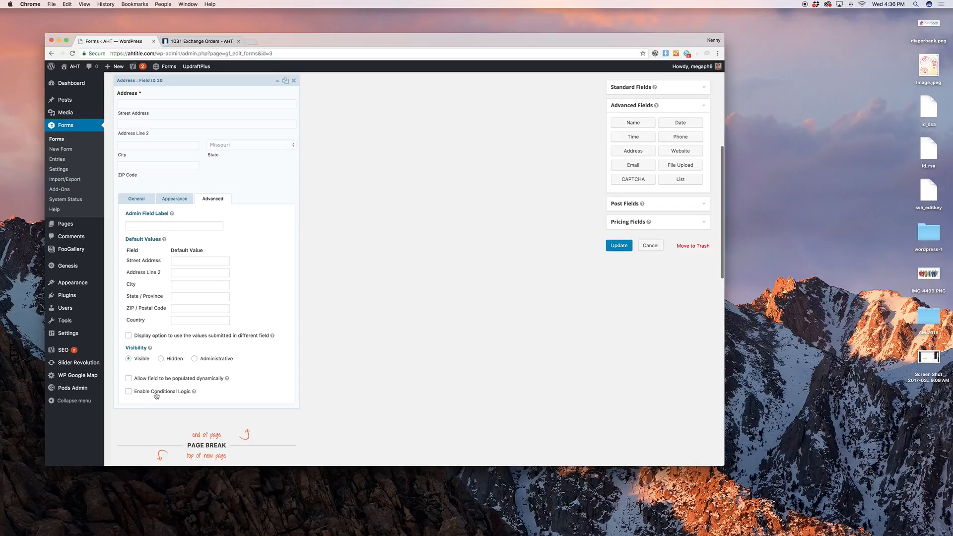
Delete the Address field from the form
{"action": "left_click", "coordinate": [294, 80]}
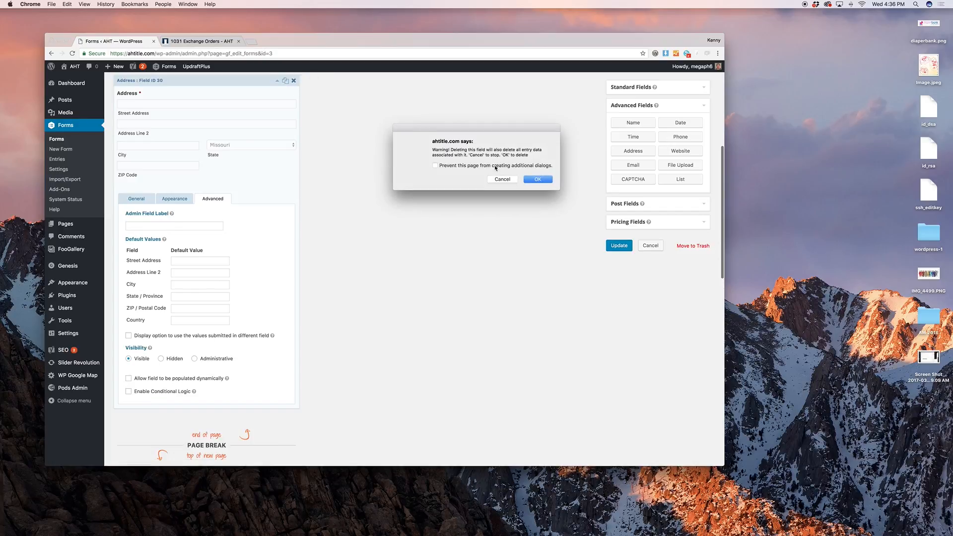
{"action": "left_click", "coordinate": [530, 179]}
{"action": "scroll", "coordinate": [502, 170], "scroll_direction": "up", "scroll_amount": 5}
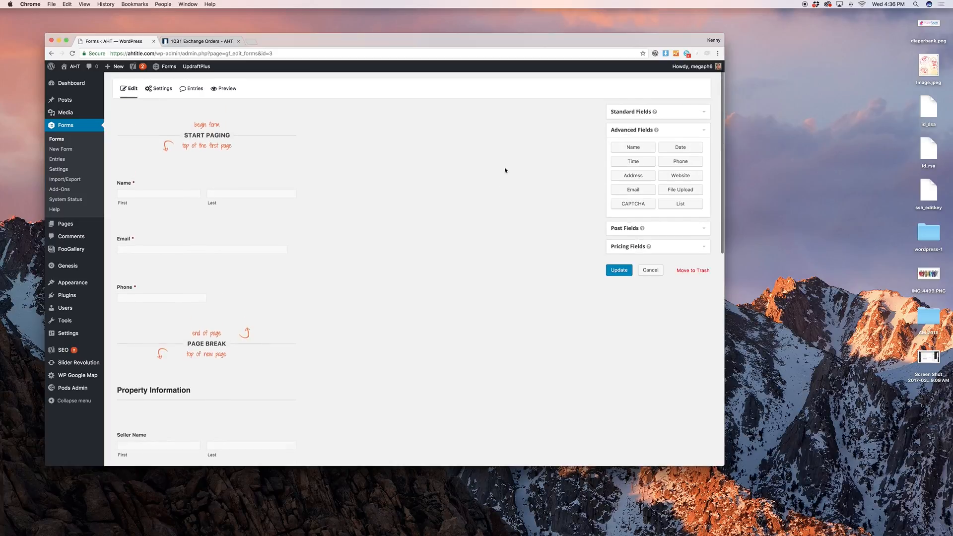
{"action": "scroll", "coordinate": [496, 191], "scroll_direction": "down", "scroll_amount": 8}
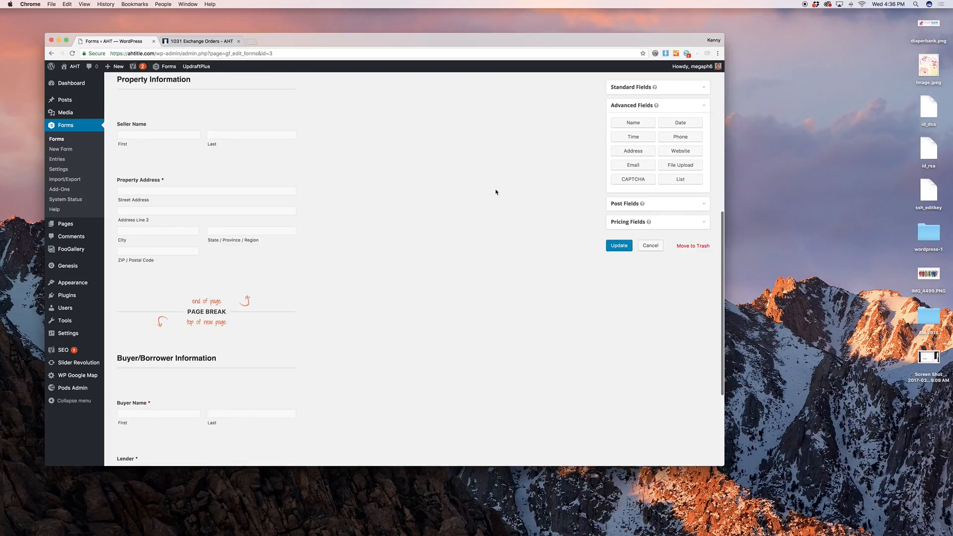
{"action": "scroll", "coordinate": [495, 191], "scroll_direction": "down", "scroll_amount": 5}
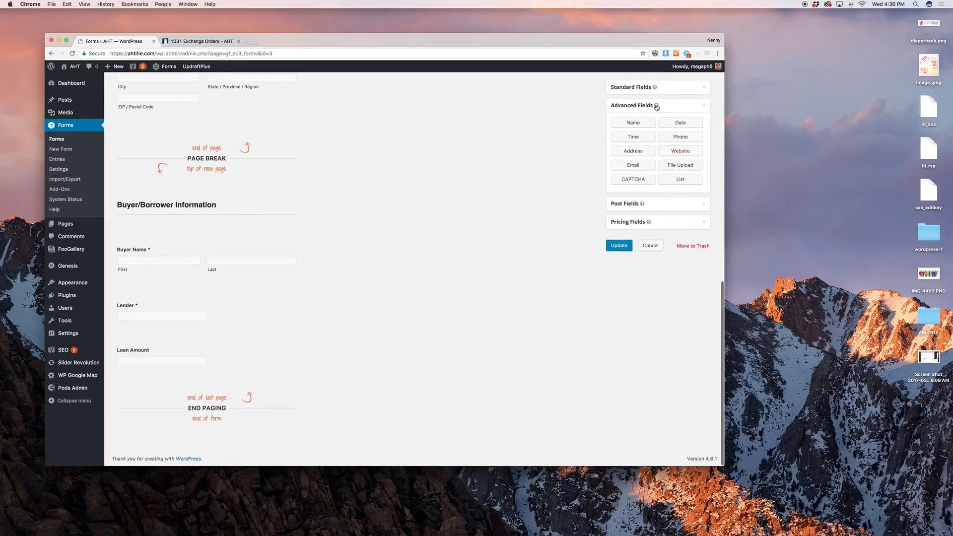
Add a trial Drop Down field below the property address, inspect its choices, then delete it
{"action": "left_click", "coordinate": [646, 88]}
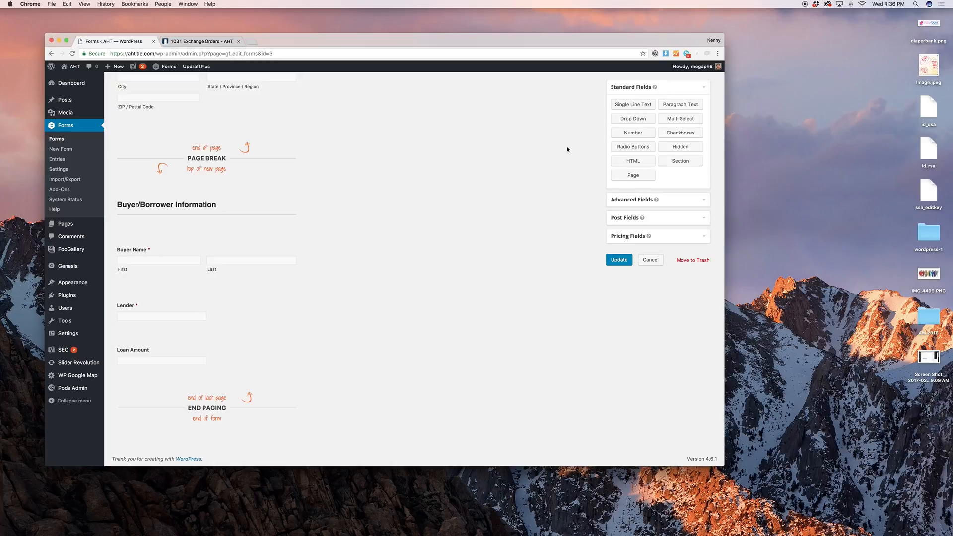
{"action": "left_click_drag", "start_coordinate": [624, 119], "coordinate": [175, 132]}
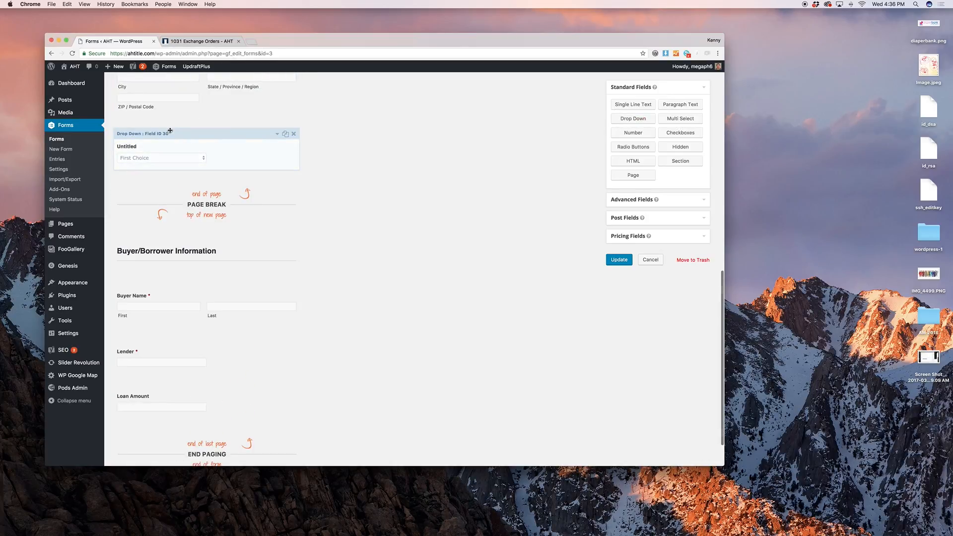
{"action": "left_click", "coordinate": [167, 280]}
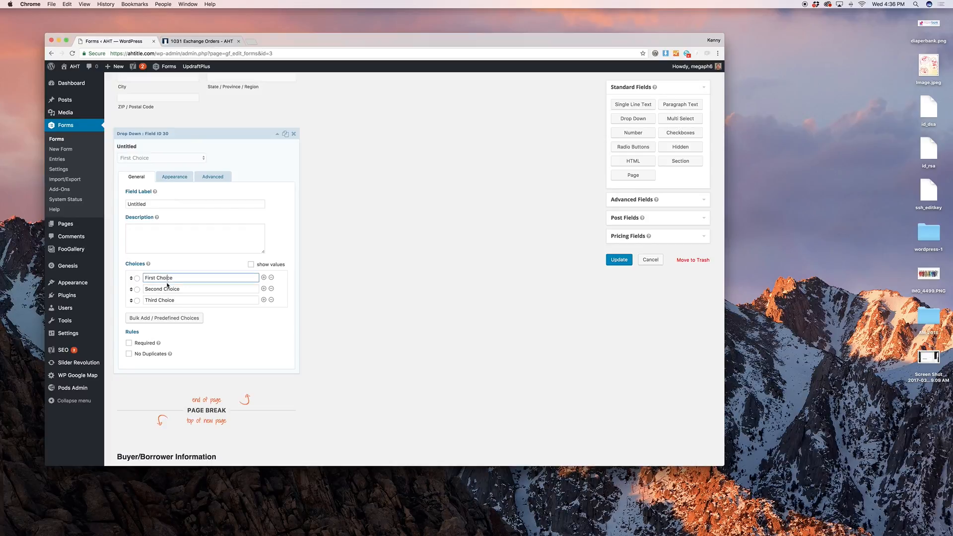
{"action": "left_click", "coordinate": [167, 288]}
{"action": "left_click", "coordinate": [168, 301]}
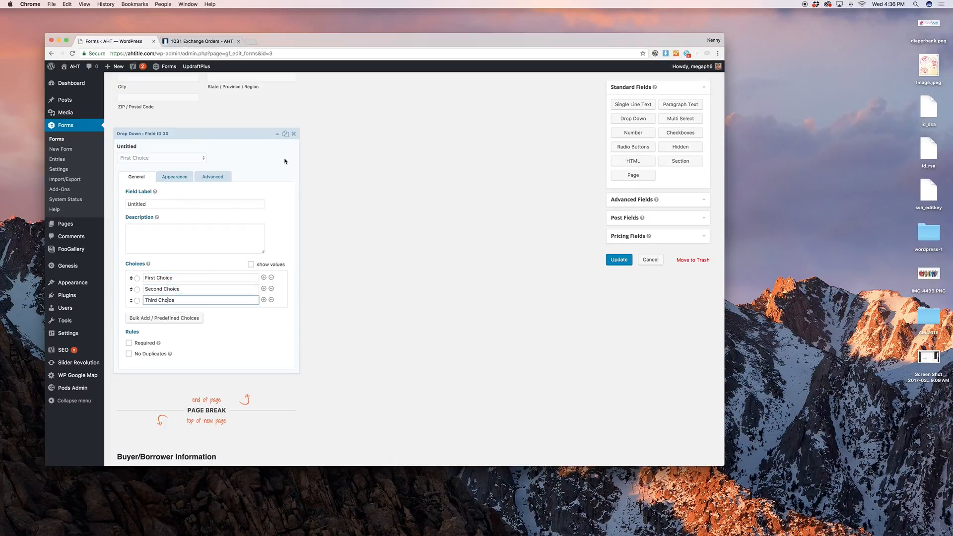
{"action": "left_click", "coordinate": [293, 133]}
{"action": "left_click", "coordinate": [545, 180]}
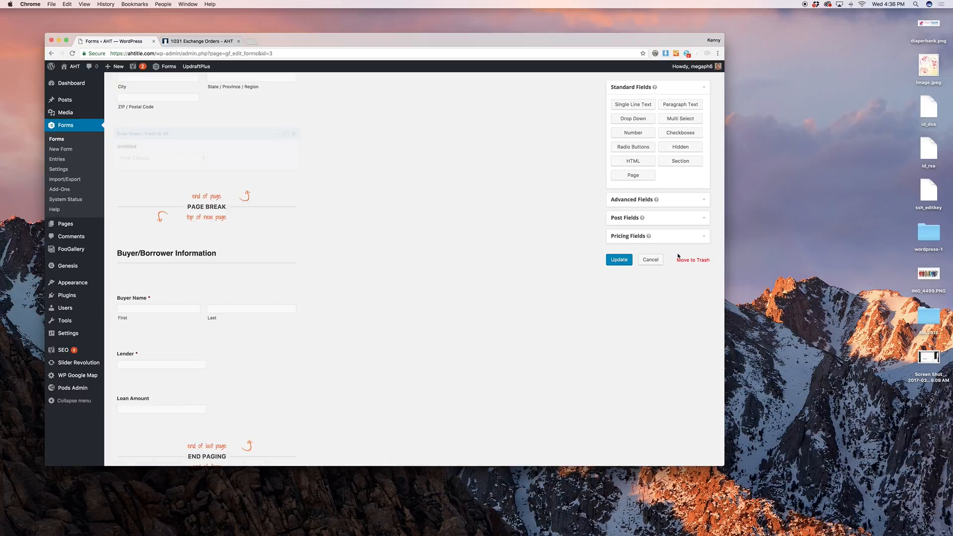
{"action": "scroll", "coordinate": [394, 236], "scroll_direction": "up", "scroll_amount": 3}
{"action": "scroll", "coordinate": [395, 236], "scroll_direction": "up", "scroll_amount": 5}
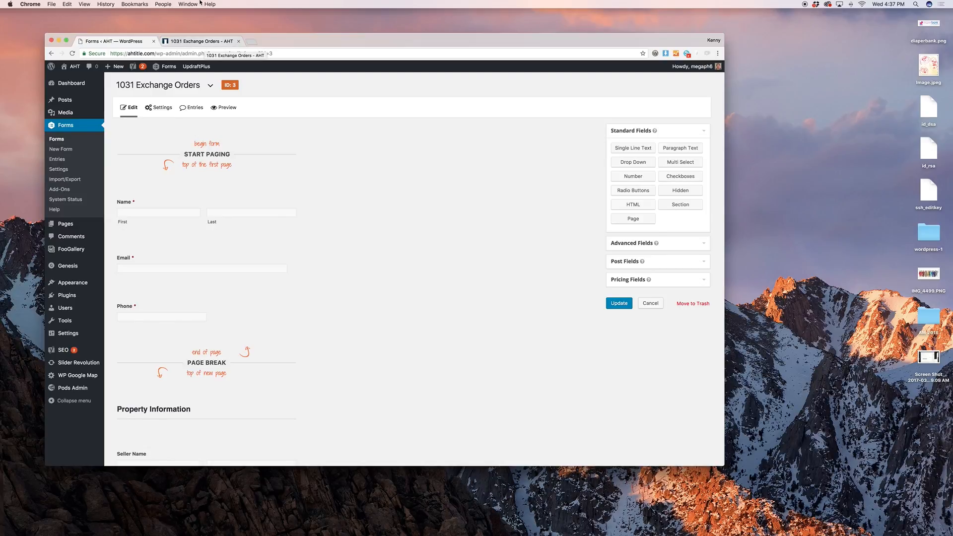
Go from the live form page back to the form editor and open Form Settings
{"action": "left_click", "coordinate": [193, 42]}
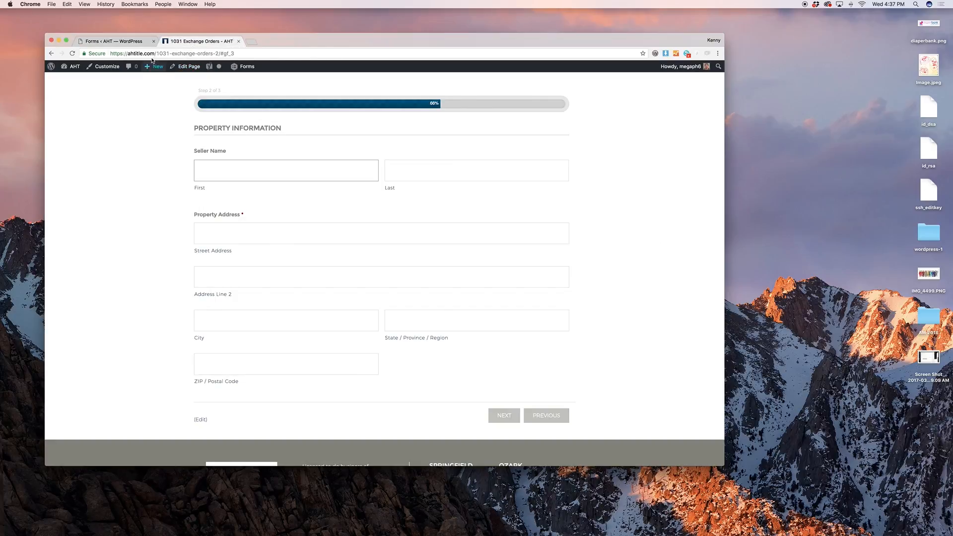
{"action": "left_click", "coordinate": [127, 41]}
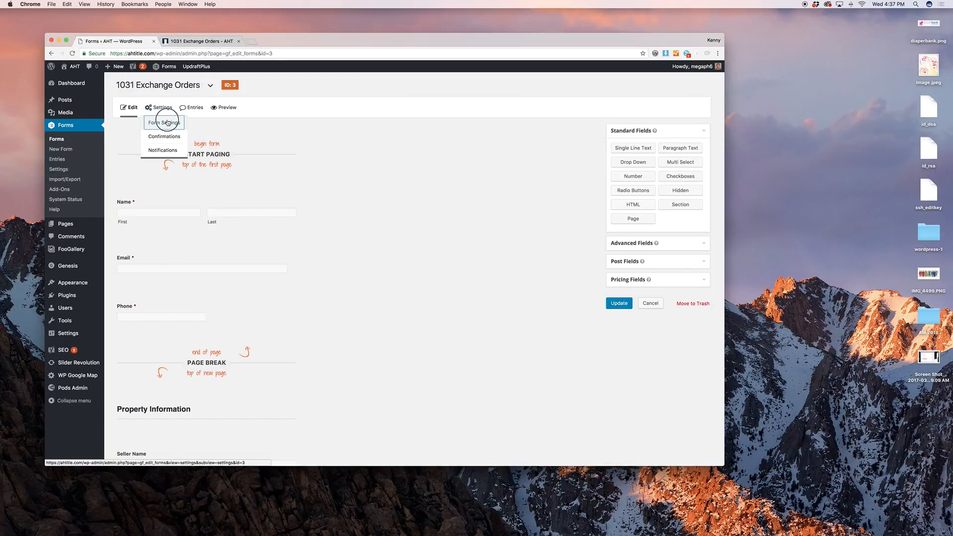
{"action": "left_click", "coordinate": [158, 122]}
Enable the anti-spam honeypot and save the form settings
{"action": "left_click", "coordinate": [526, 178]}
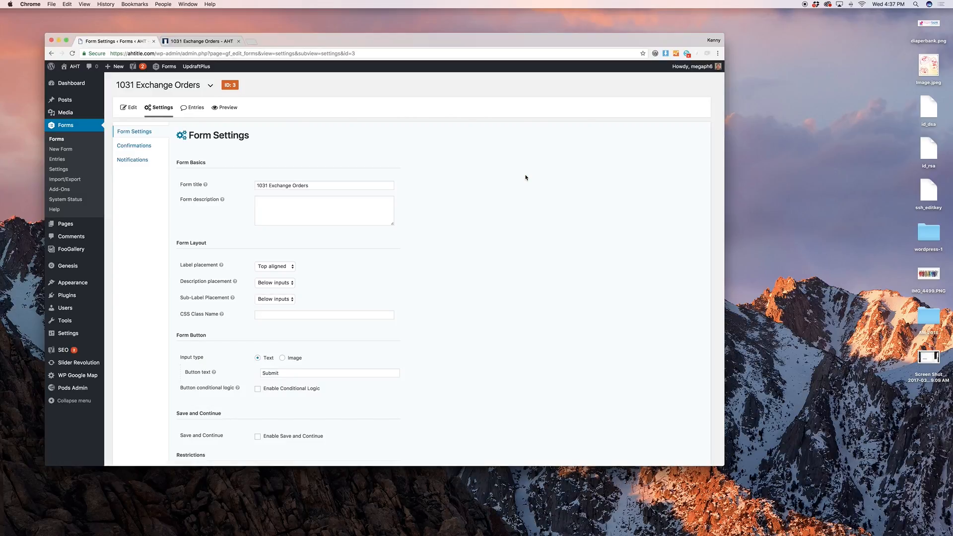
{"action": "scroll", "coordinate": [451, 272], "scroll_direction": "down", "scroll_amount": 5}
{"action": "left_click", "coordinate": [275, 371]}
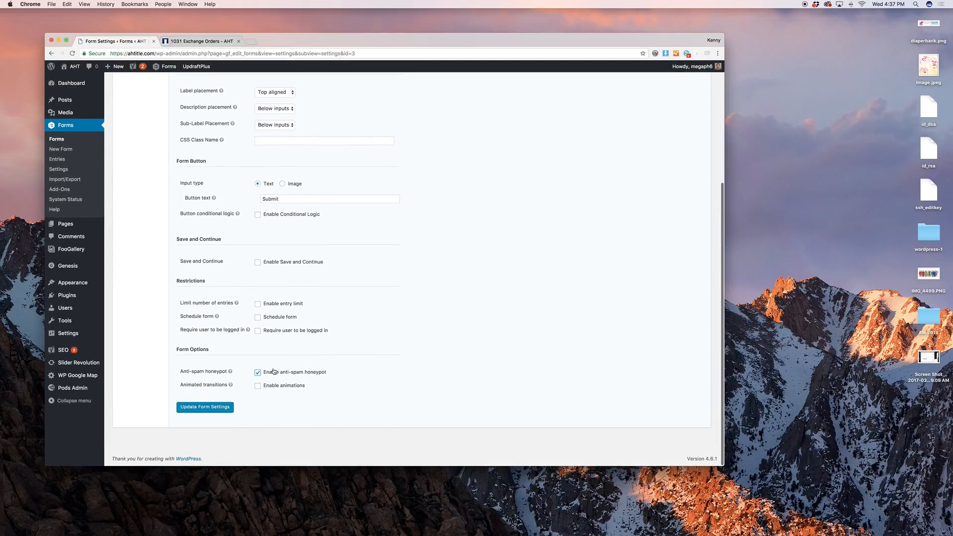
{"action": "left_click", "coordinate": [226, 408]}
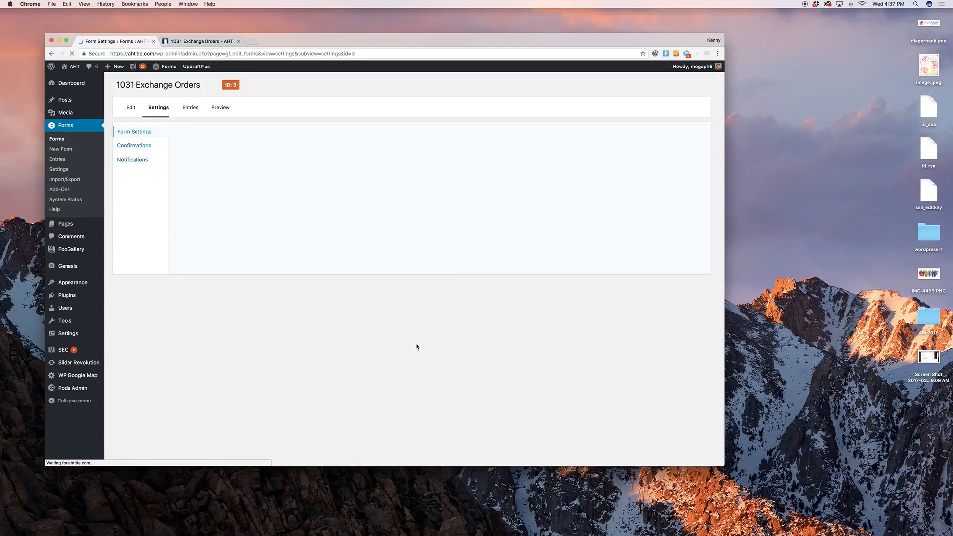
Review the form title, description and Submit button text, then save the settings again
{"action": "scroll", "coordinate": [407, 275], "scroll_direction": "down", "scroll_amount": 3}
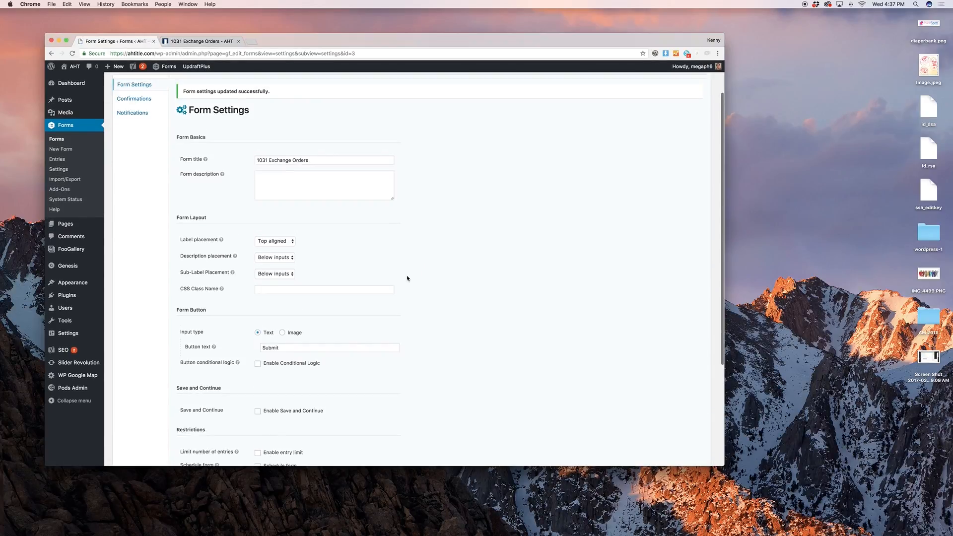
{"action": "left_click", "coordinate": [309, 174]}
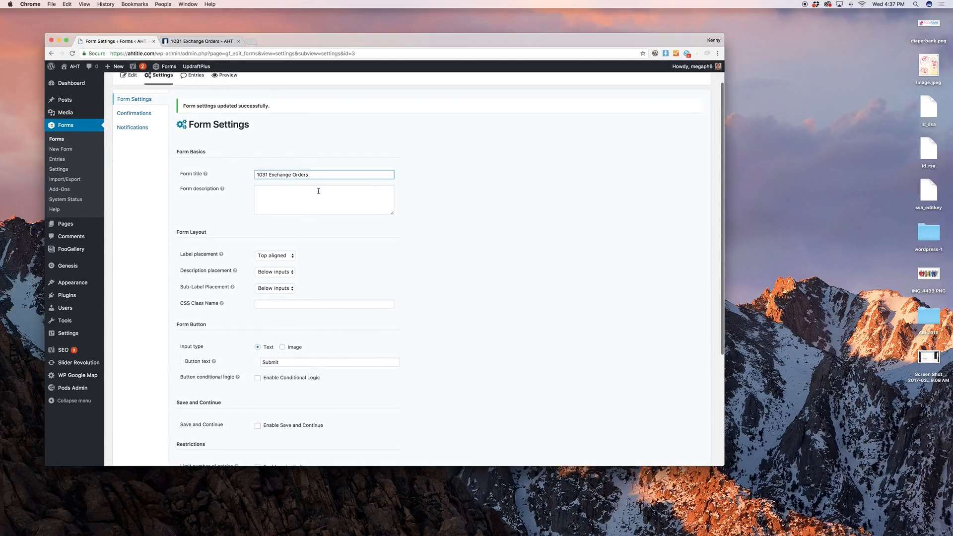
{"action": "left_click", "coordinate": [318, 191]}
{"action": "scroll", "coordinate": [507, 198], "scroll_direction": "down", "scroll_amount": 5}
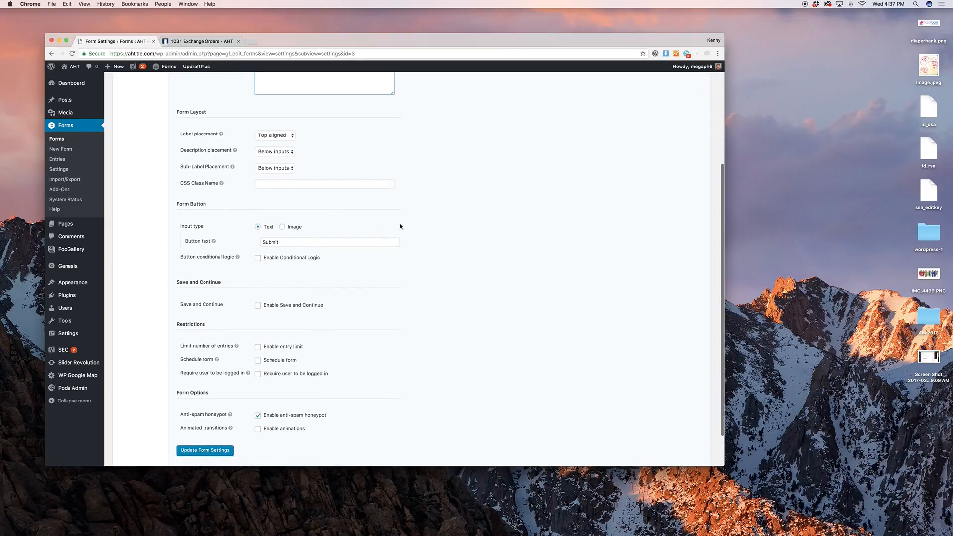
{"action": "double_click", "coordinate": [278, 241]}
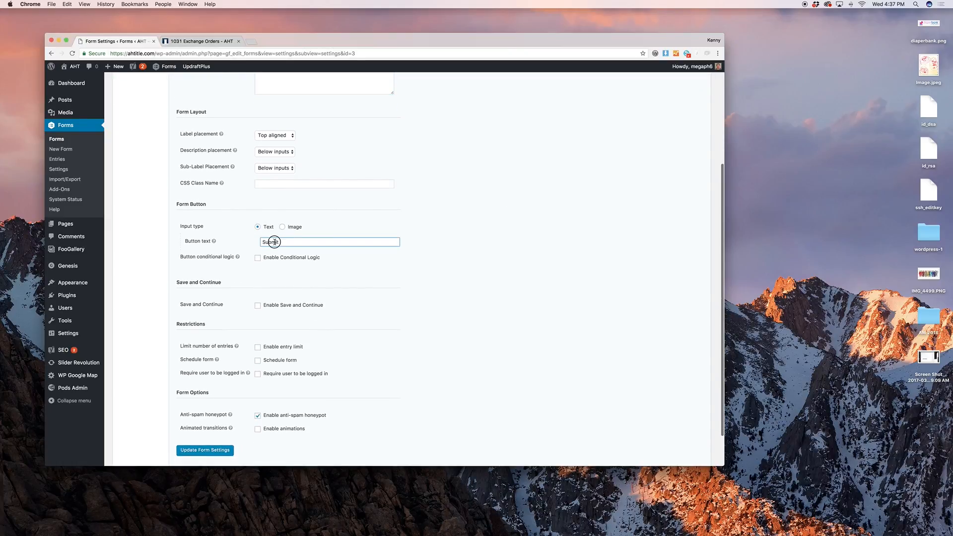
{"action": "left_click", "coordinate": [347, 236]}
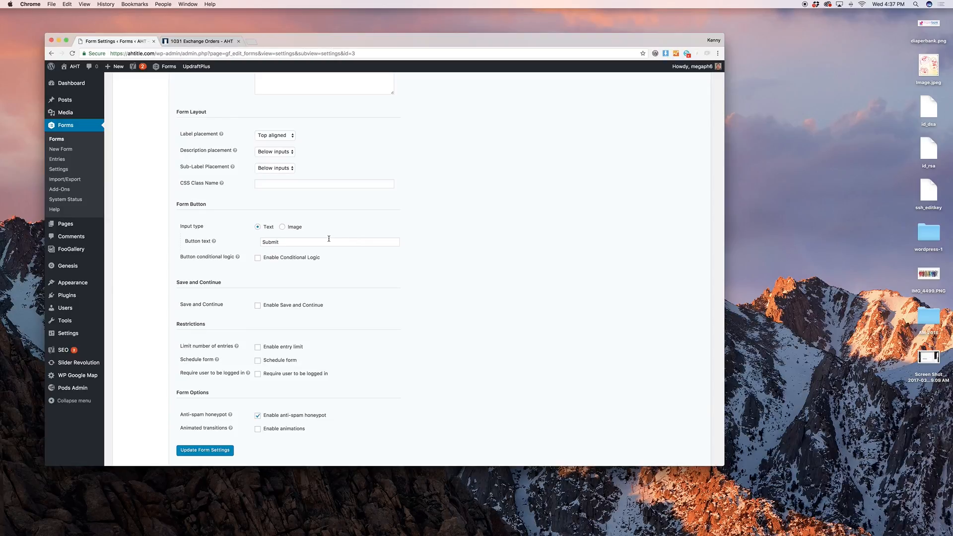
{"action": "double_click", "coordinate": [328, 242]}
{"action": "left_click", "coordinate": [385, 306]}
{"action": "scroll", "coordinate": [298, 382], "scroll_direction": "down", "scroll_amount": 2}
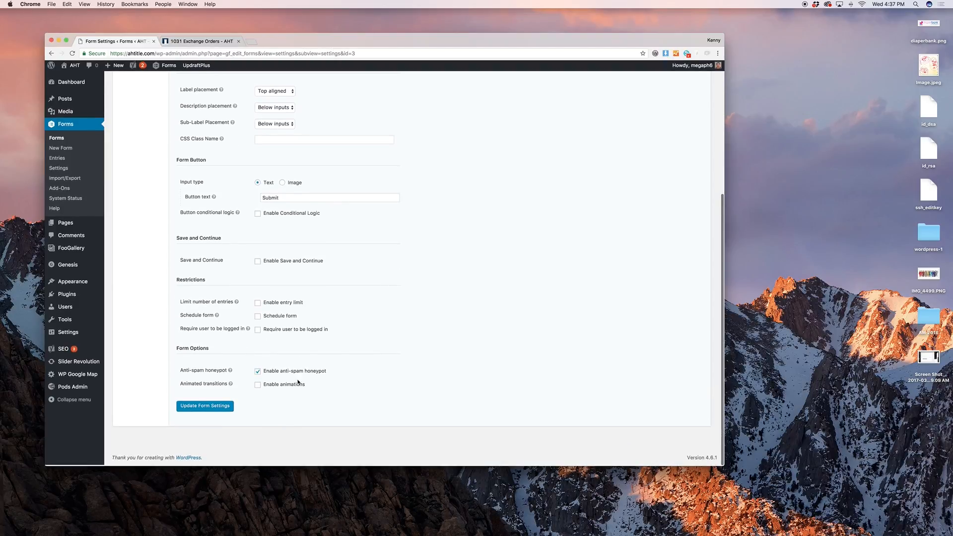
{"action": "left_click", "coordinate": [205, 406]}
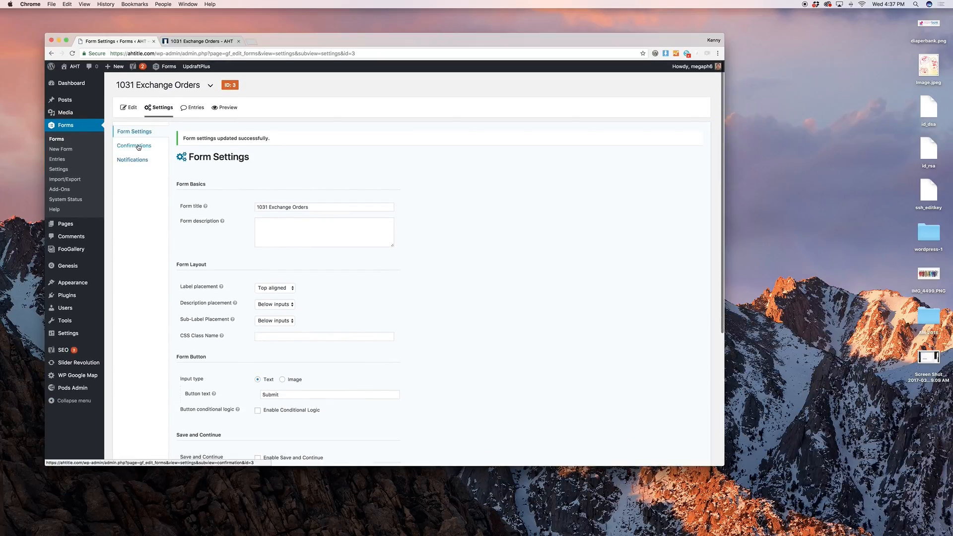
Open the Default Confirmation and review its thank-you message text
{"action": "left_click", "coordinate": [139, 147]}
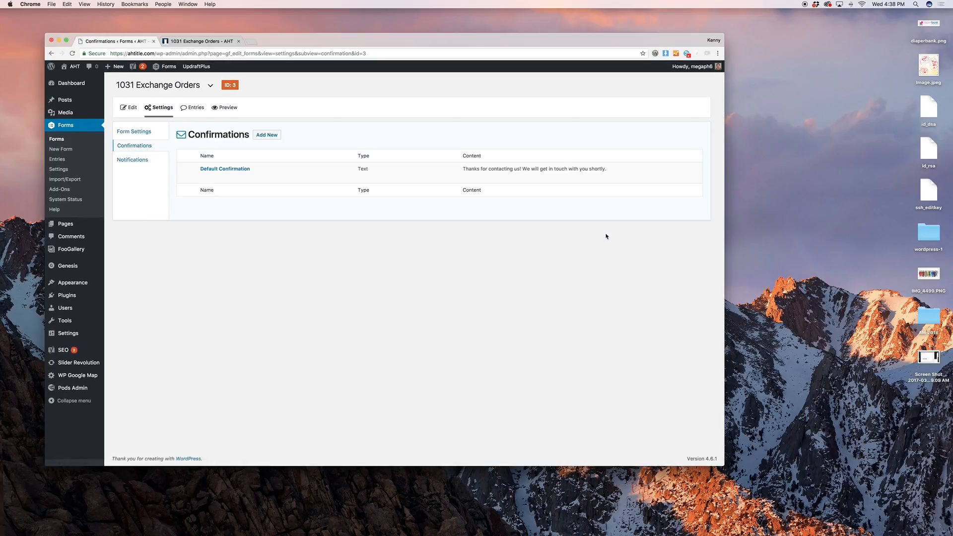
{"action": "left_click", "coordinate": [199, 41]}
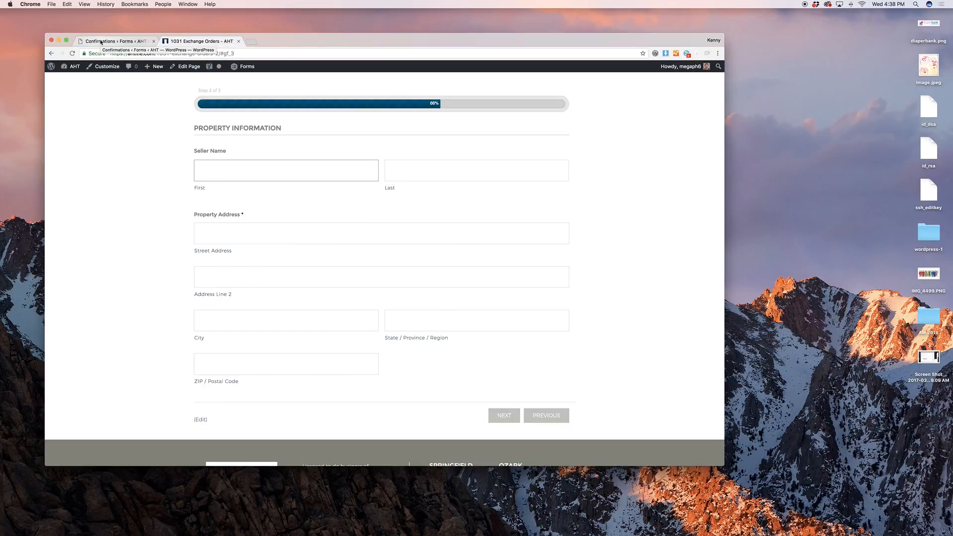
{"action": "left_click", "coordinate": [101, 41]}
{"action": "left_click", "coordinate": [205, 177]}
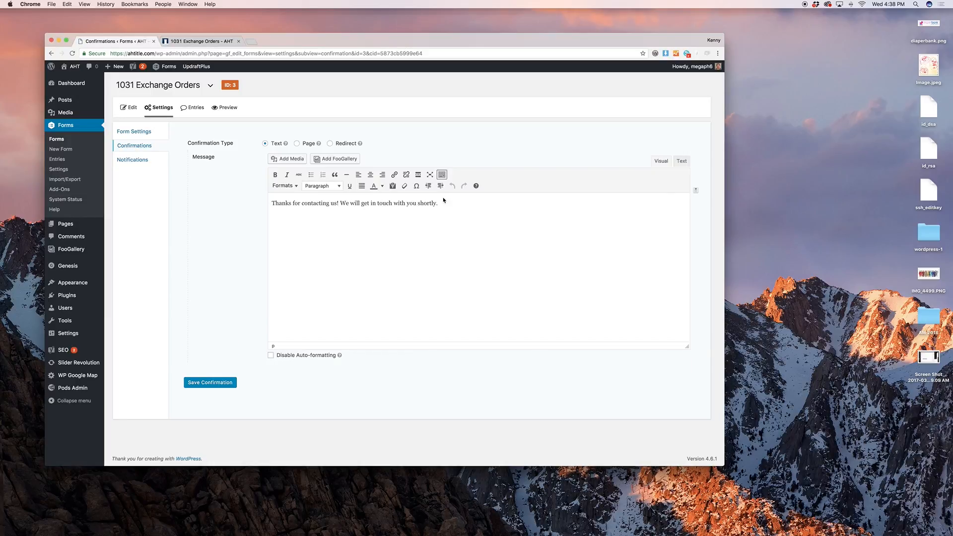
{"action": "left_click", "coordinate": [442, 202]}
{"action": "left_click", "coordinate": [308, 203]}
{"action": "triple_click", "coordinate": [309, 203]}
{"action": "key", "text": "Right"}
Try the Page and Redirect confirmation types, revert to Text, and go to Notifications
{"action": "left_click", "coordinate": [297, 144]}
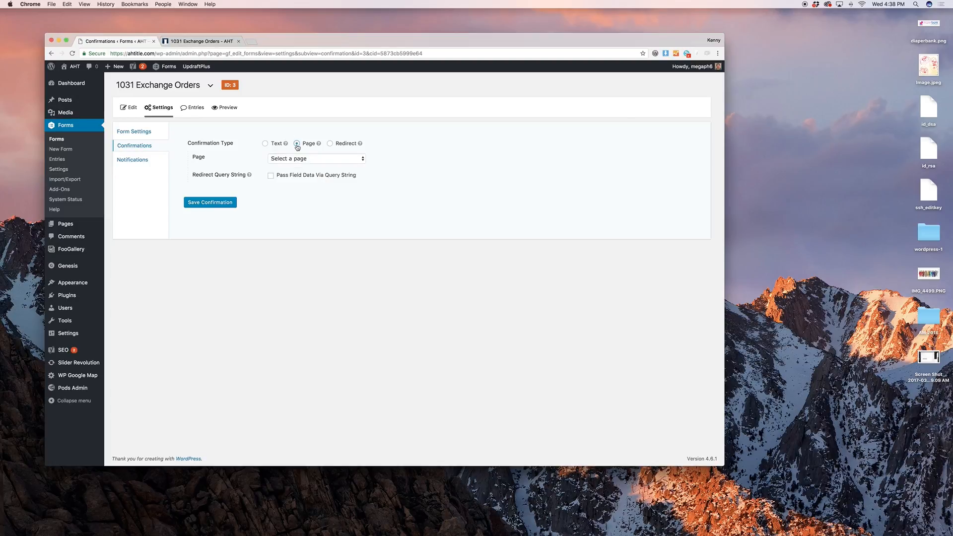
{"action": "left_click", "coordinate": [330, 144]}
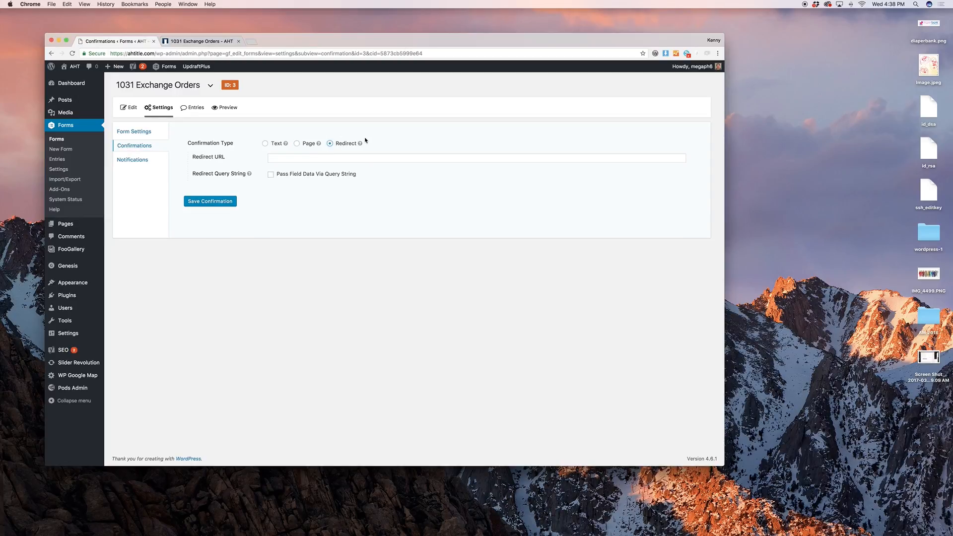
{"action": "left_click", "coordinate": [277, 144]}
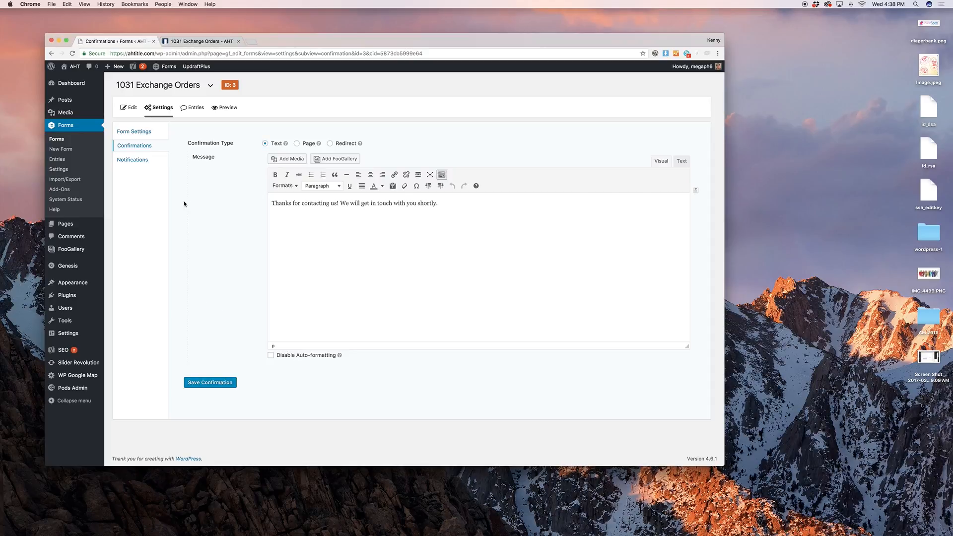
{"action": "left_click", "coordinate": [139, 160]}
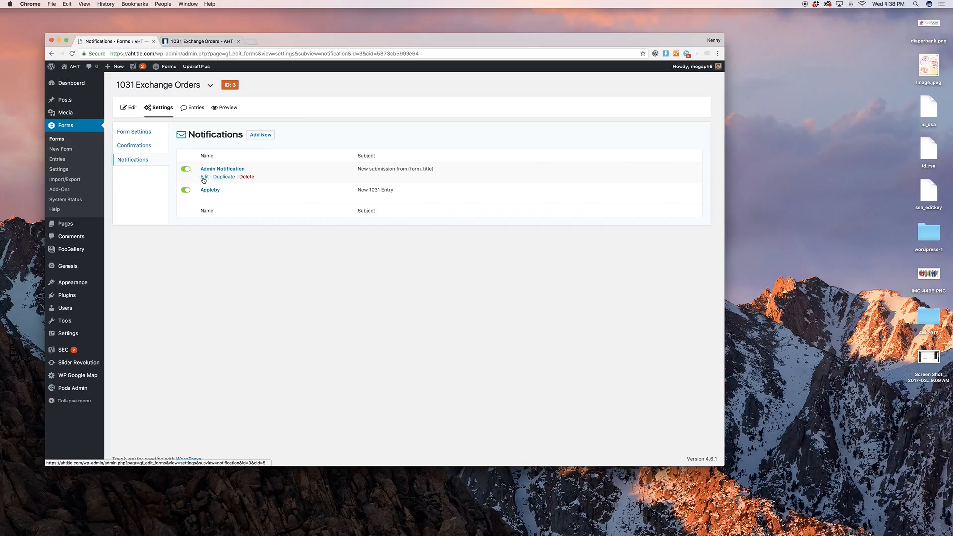
{"action": "left_click", "coordinate": [203, 180]}
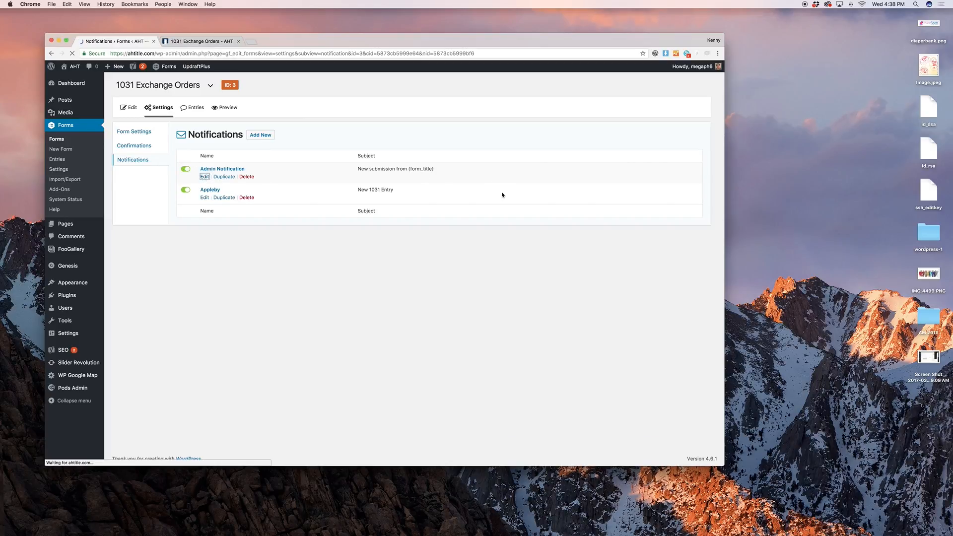
{"action": "scroll", "coordinate": [501, 194], "scroll_direction": "down", "scroll_amount": 5}
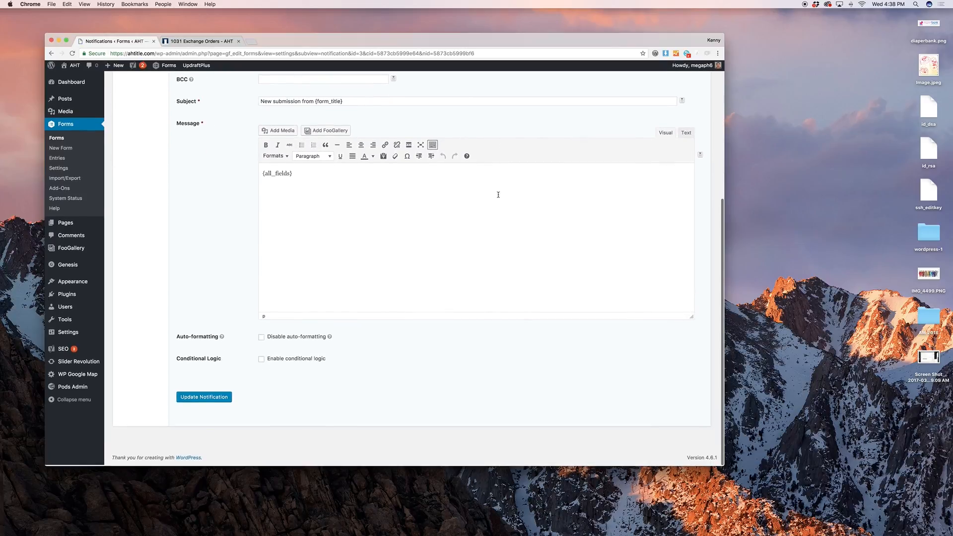
{"action": "scroll", "coordinate": [402, 194], "scroll_direction": "up", "scroll_amount": 4}
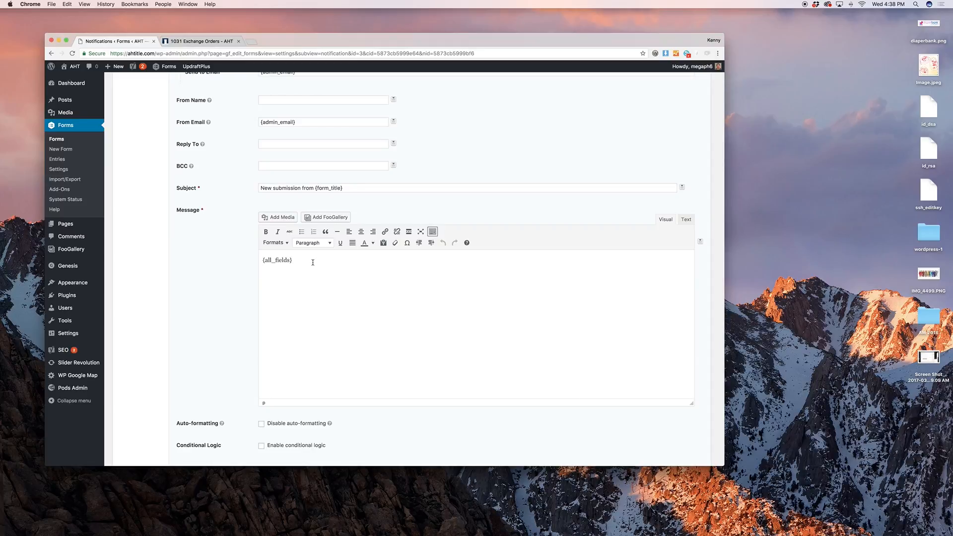
{"action": "scroll", "coordinate": [313, 261], "scroll_direction": "up", "scroll_amount": 5}
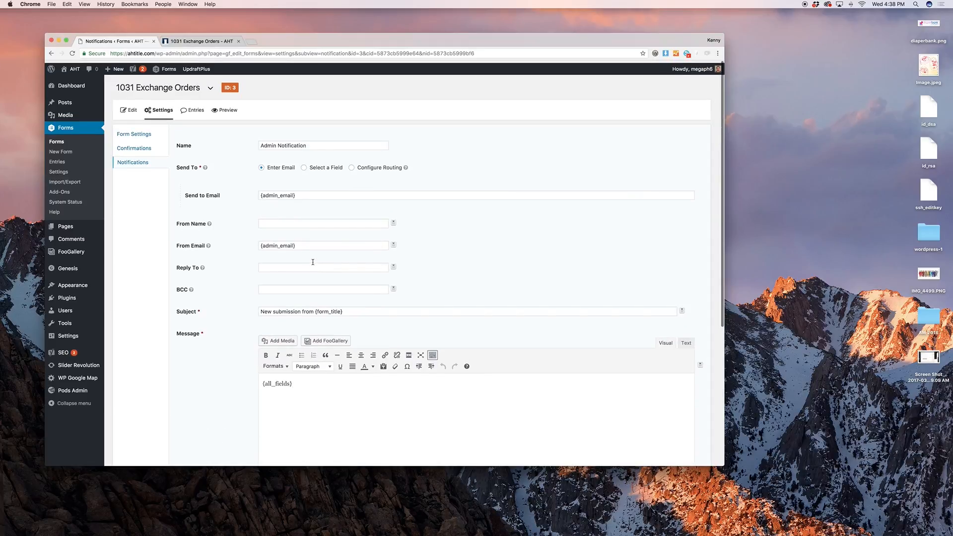
{"action": "left_click", "coordinate": [139, 162]}
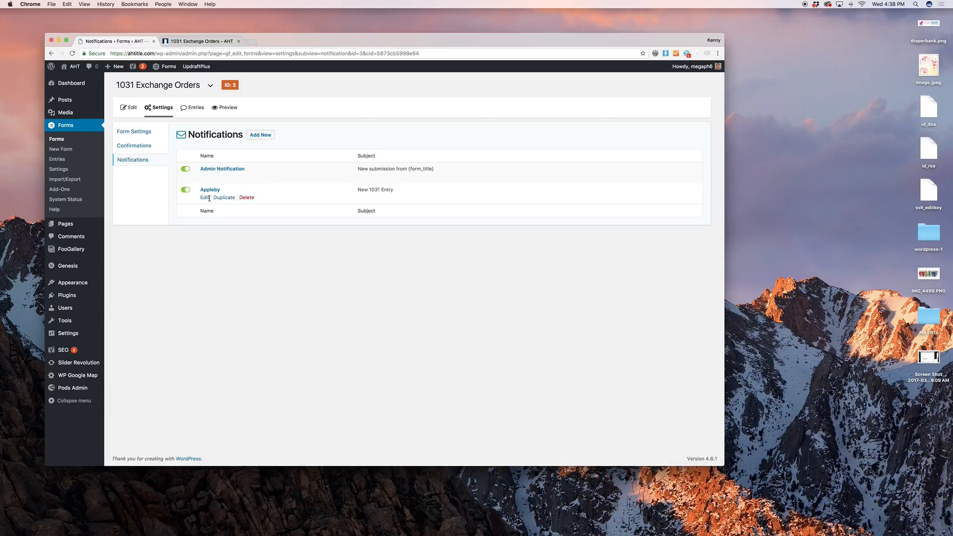
{"action": "left_click", "coordinate": [205, 198]}
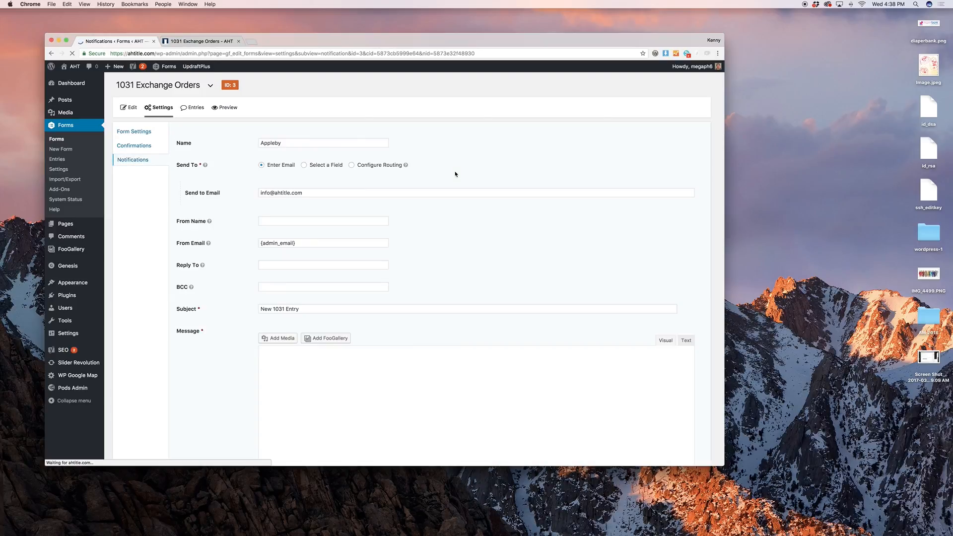
{"action": "scroll", "coordinate": [452, 178], "scroll_direction": "down", "scroll_amount": 5}
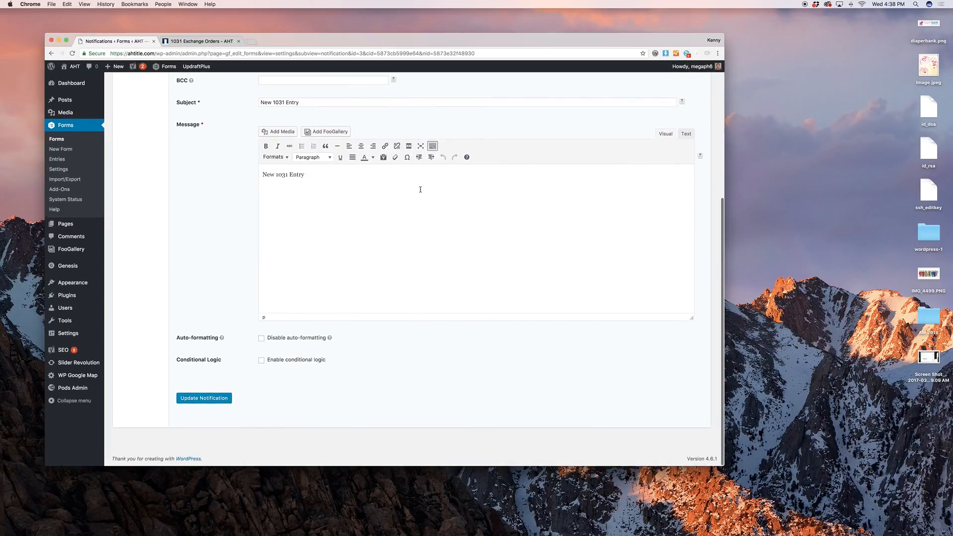
{"action": "scroll", "coordinate": [420, 190], "scroll_direction": "up", "scroll_amount": 5}
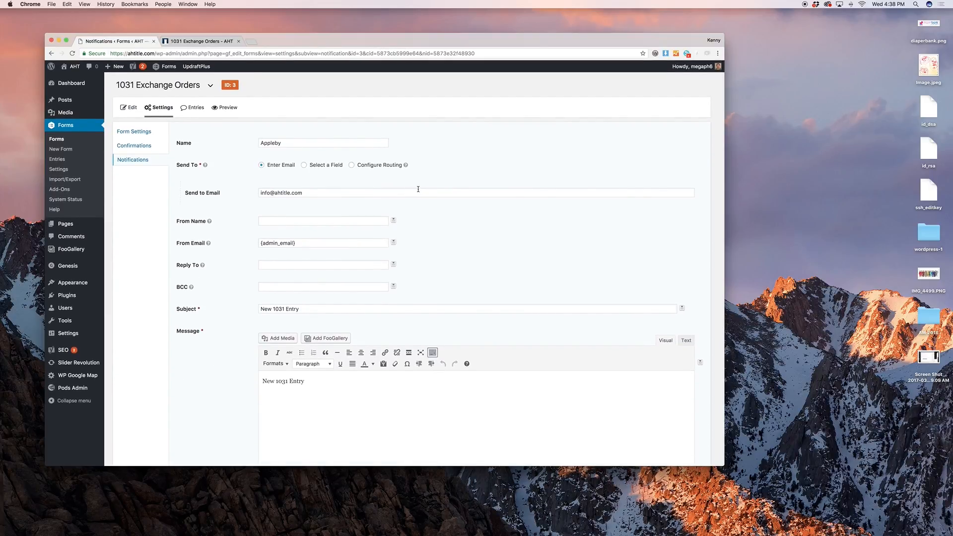
{"action": "scroll", "coordinate": [418, 189], "scroll_direction": "down", "scroll_amount": 1}
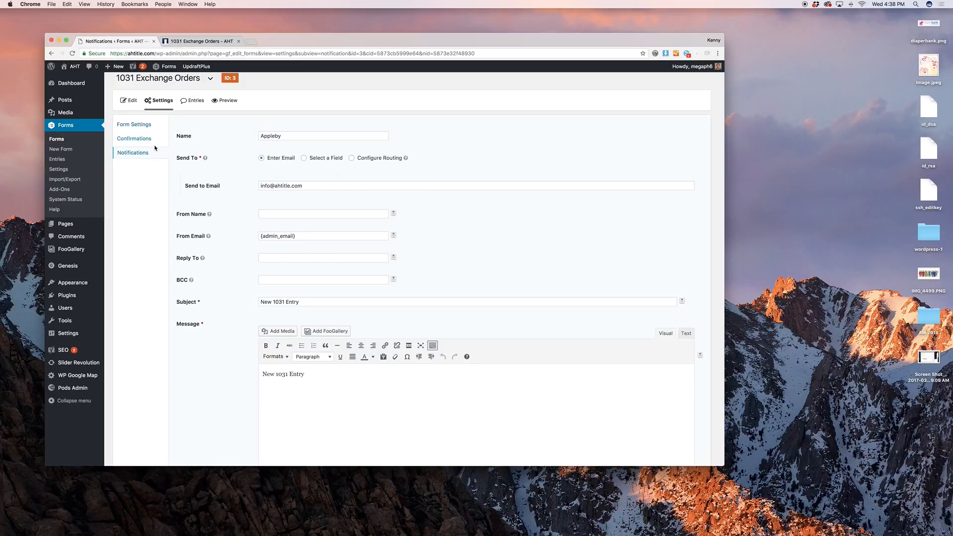
{"action": "left_click", "coordinate": [142, 153]}
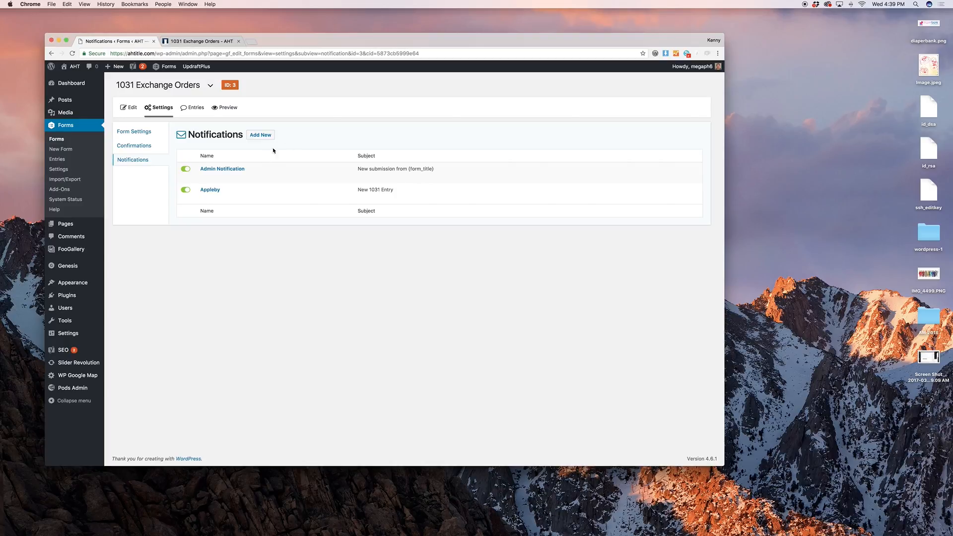
In the Admin Notification, choose Select a Field and pick Email as the recipient
{"action": "left_click", "coordinate": [204, 177]}
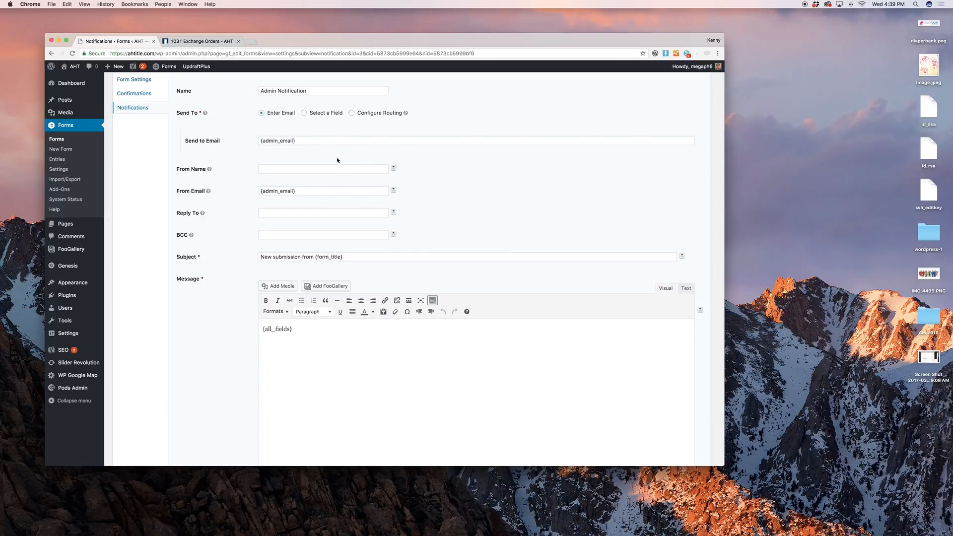
{"action": "left_click", "coordinate": [336, 139]}
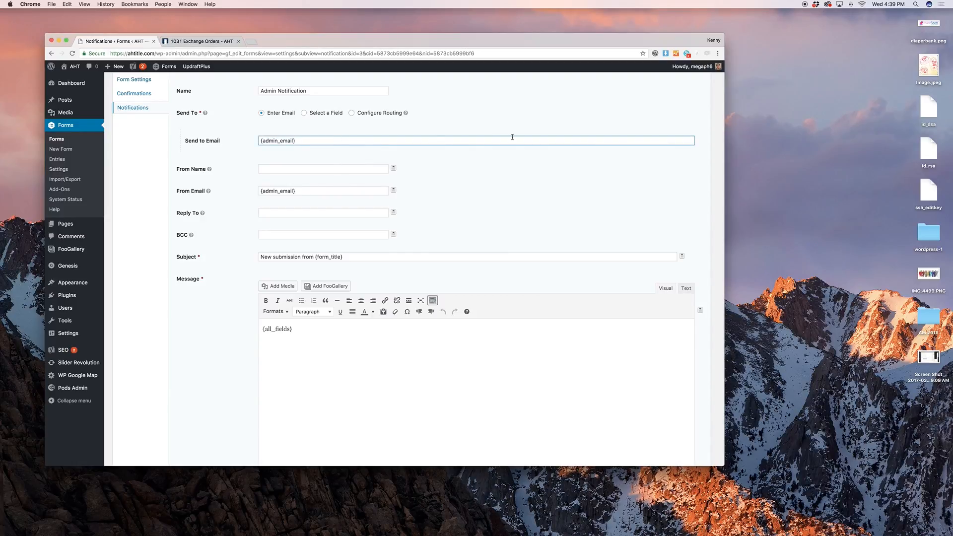
{"action": "left_click", "coordinate": [326, 114]}
{"action": "left_click", "coordinate": [300, 141]}
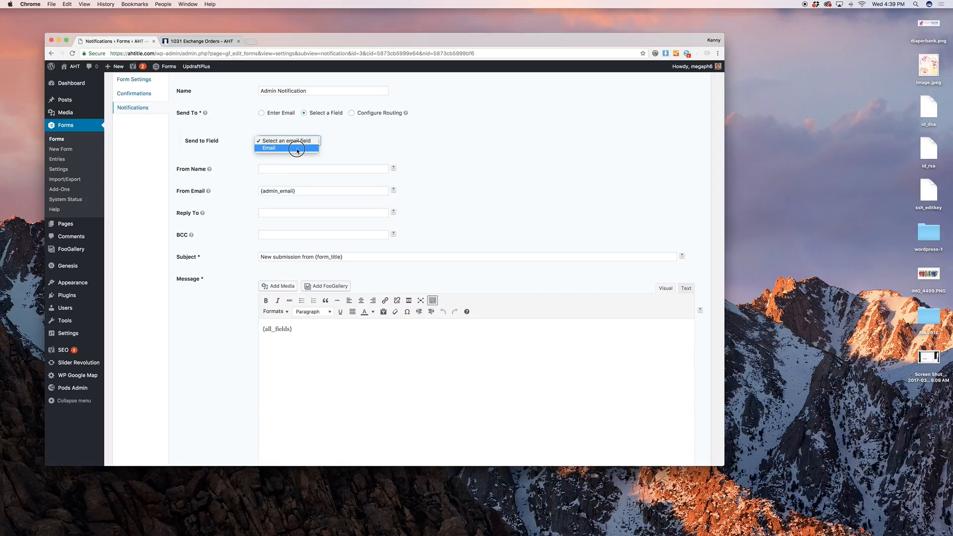
{"action": "left_click", "coordinate": [278, 148]}
{"action": "left_click", "coordinate": [366, 152]}
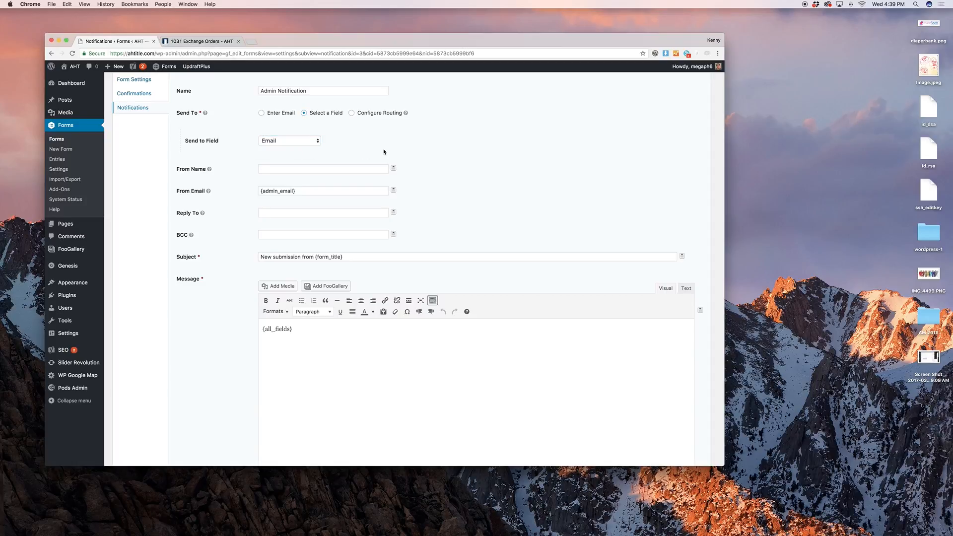
Review the notification's list of insertable field merge tags, then start a new form
{"action": "scroll", "coordinate": [384, 152], "scroll_direction": "up", "scroll_amount": 2}
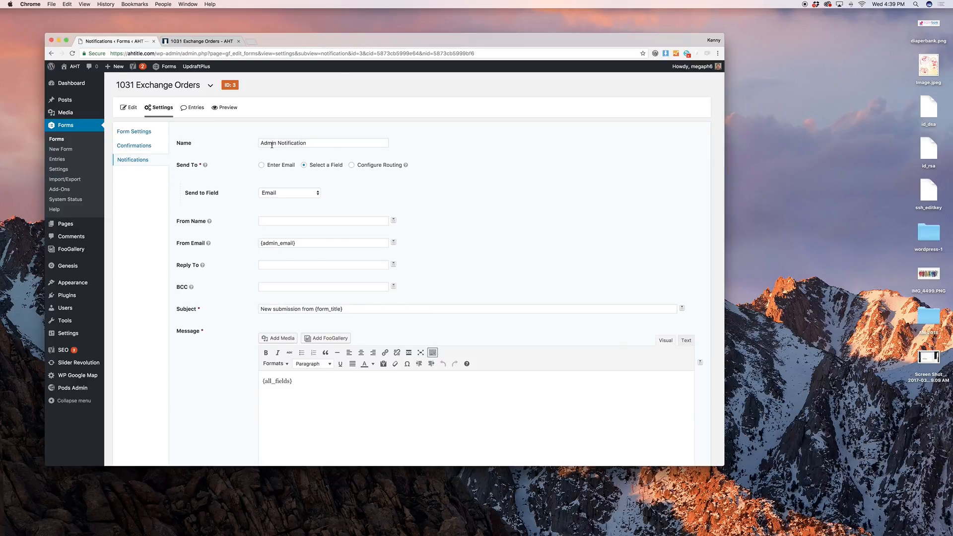
{"action": "scroll", "coordinate": [350, 175], "scroll_direction": "down", "scroll_amount": 5}
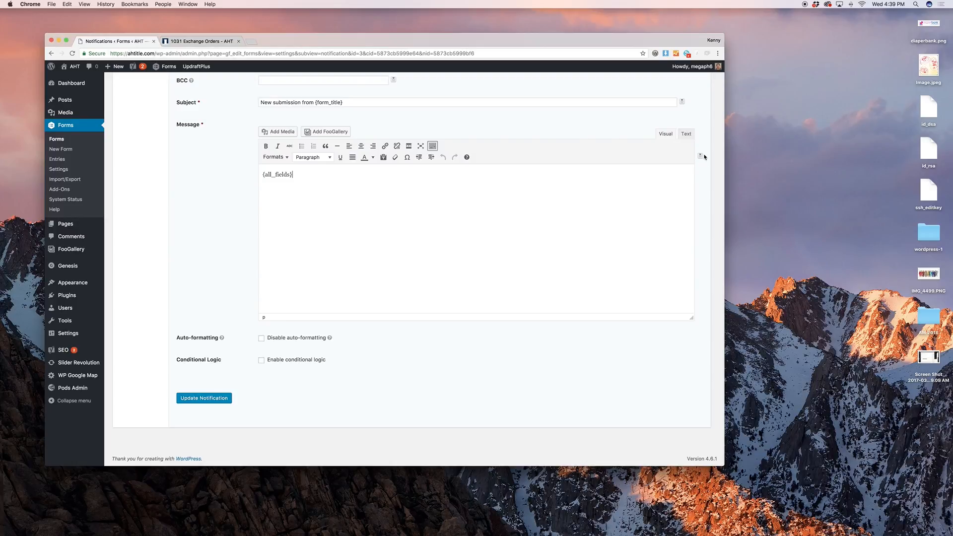
{"action": "left_click", "coordinate": [700, 156]}
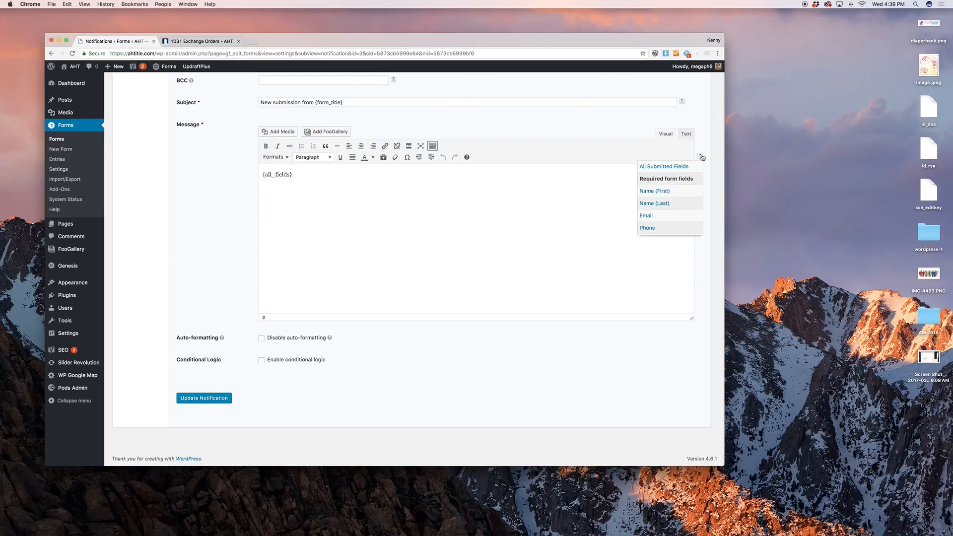
{"action": "left_click", "coordinate": [552, 159]}
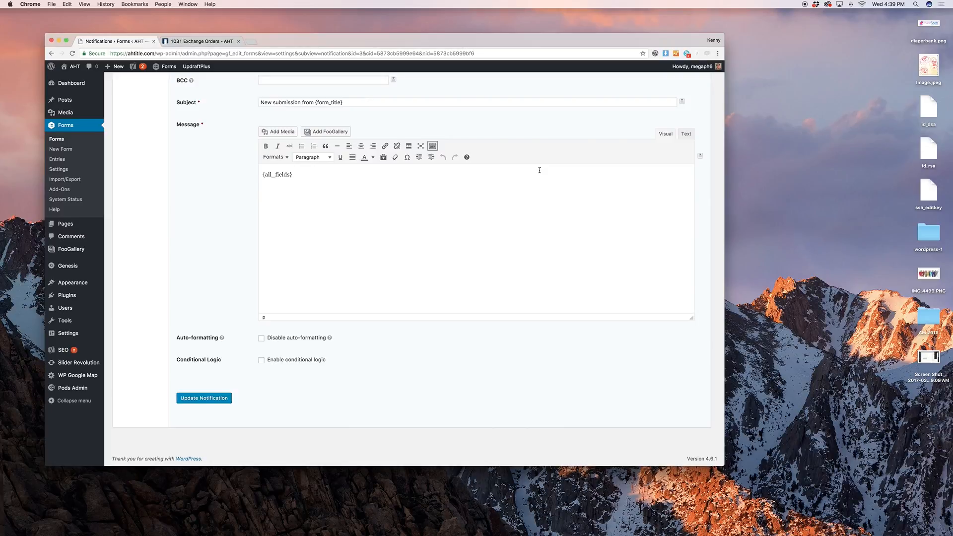
{"action": "scroll", "coordinate": [513, 193], "scroll_direction": "up", "scroll_amount": 5}
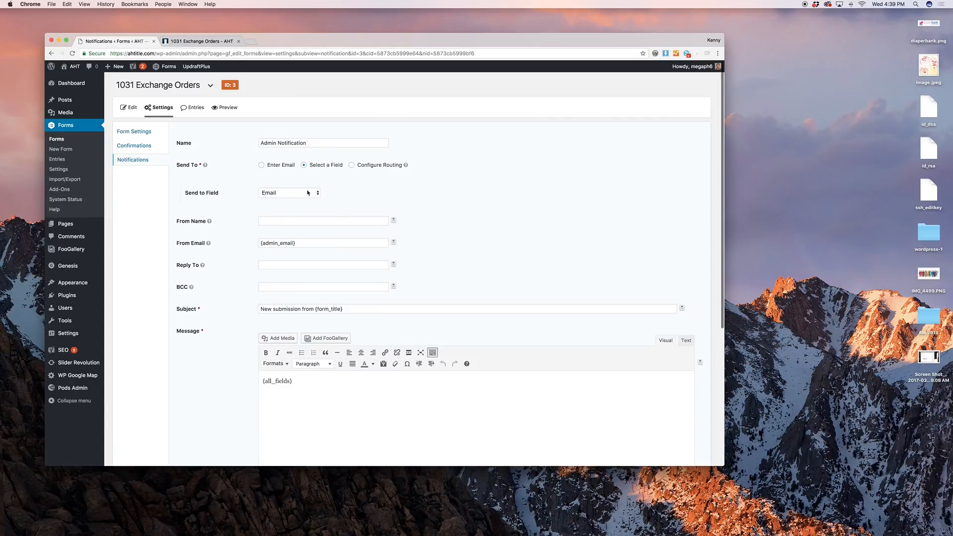
{"action": "left_click", "coordinate": [60, 148]}
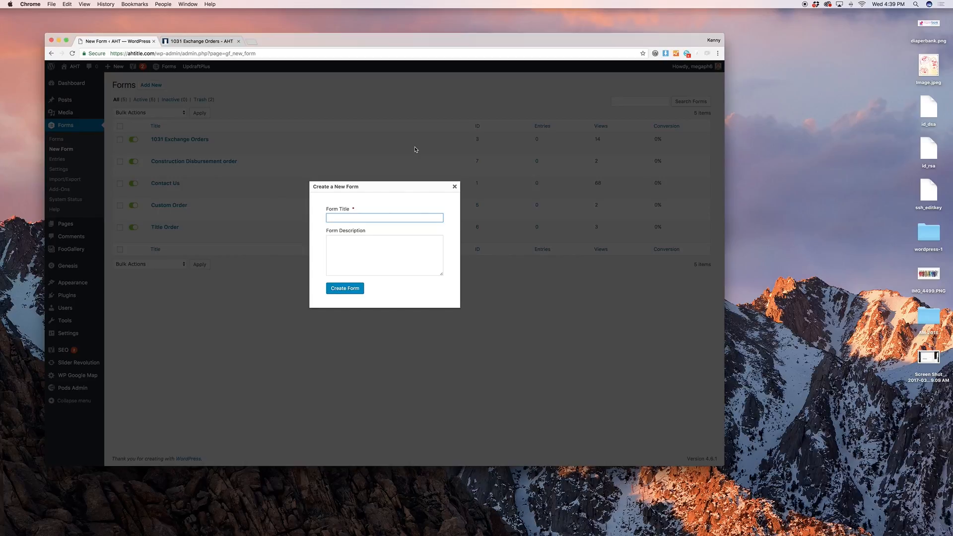
Cancel the new form, then view entries for Construction Disbursement order and Contact Us
{"action": "type", "text": "New"}
{"action": "left_click", "coordinate": [454, 186]}
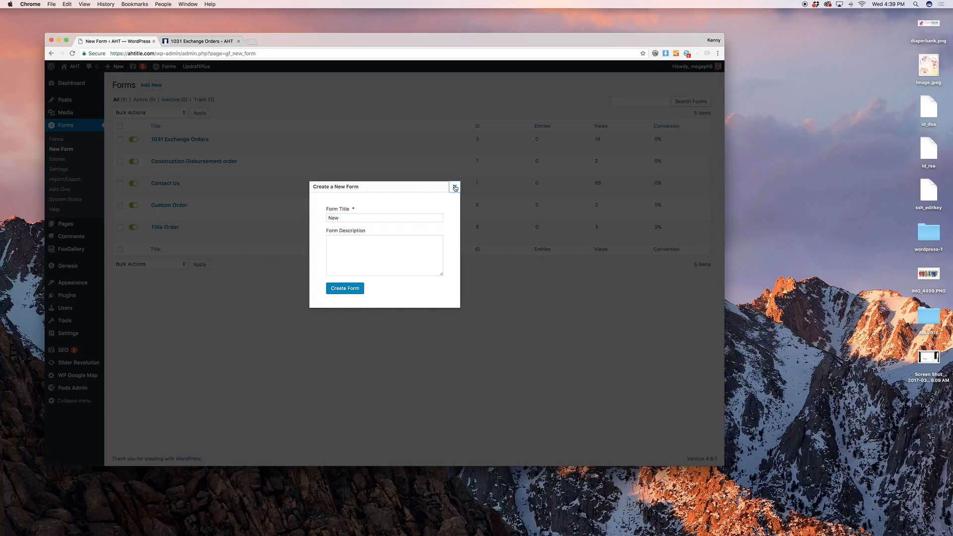
{"action": "left_click", "coordinate": [77, 162]}
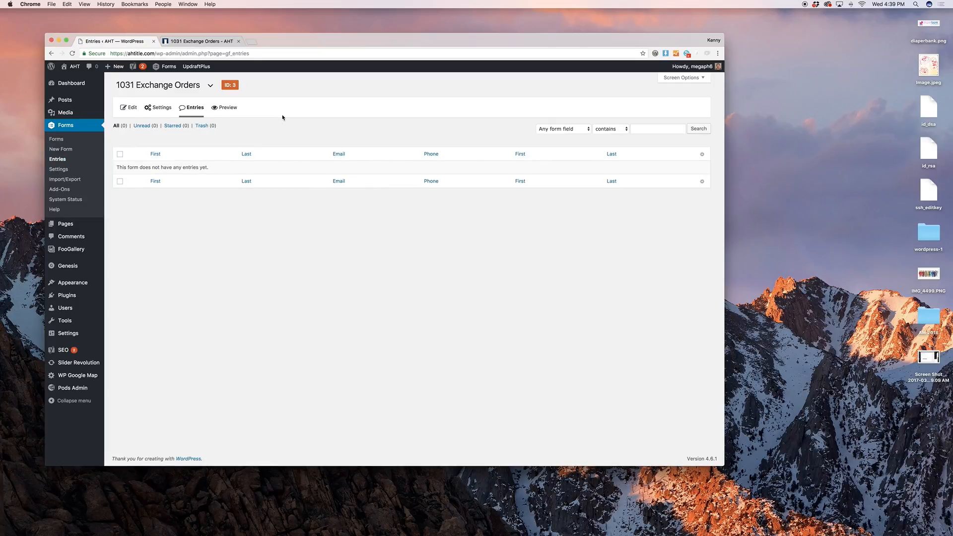
{"action": "left_click", "coordinate": [211, 85]}
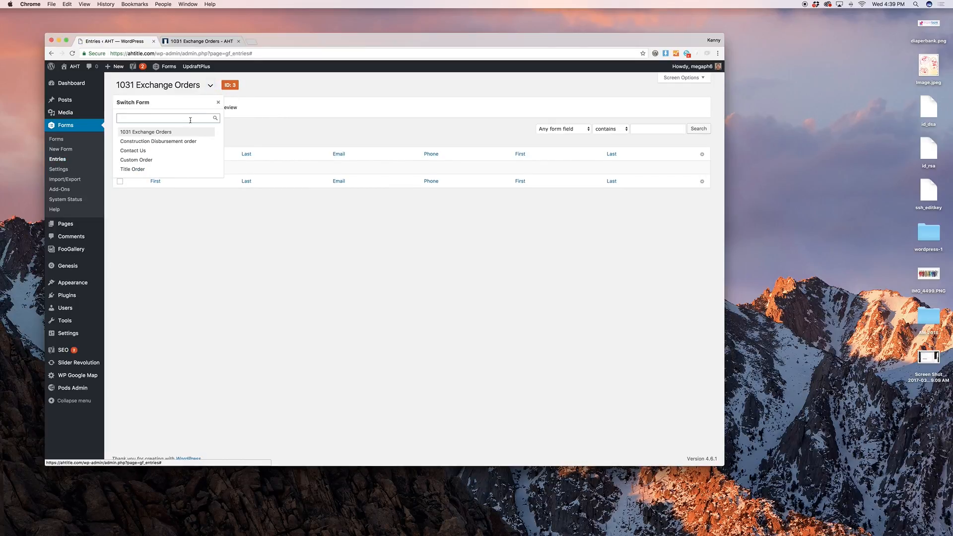
{"action": "left_click", "coordinate": [185, 141]}
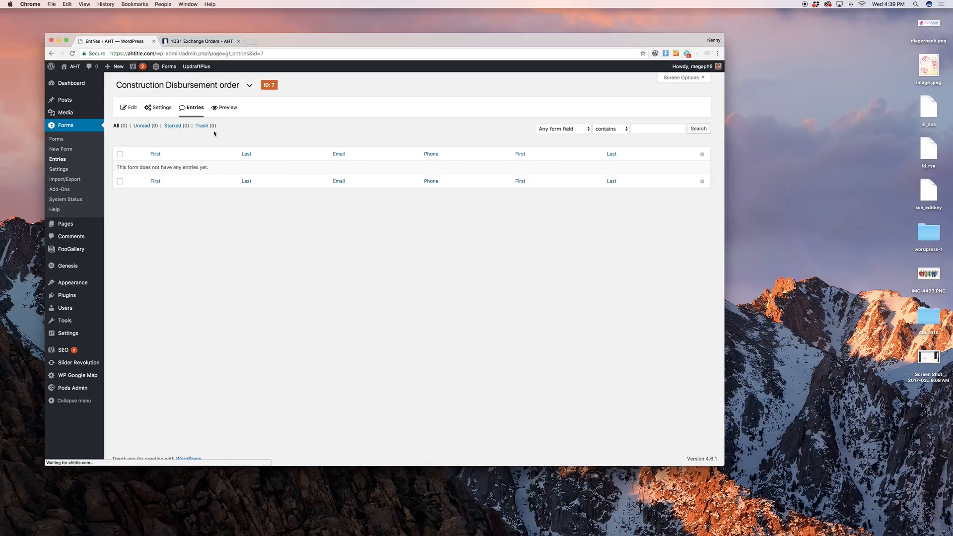
{"action": "left_click", "coordinate": [249, 85]}
{"action": "left_click", "coordinate": [197, 150]}
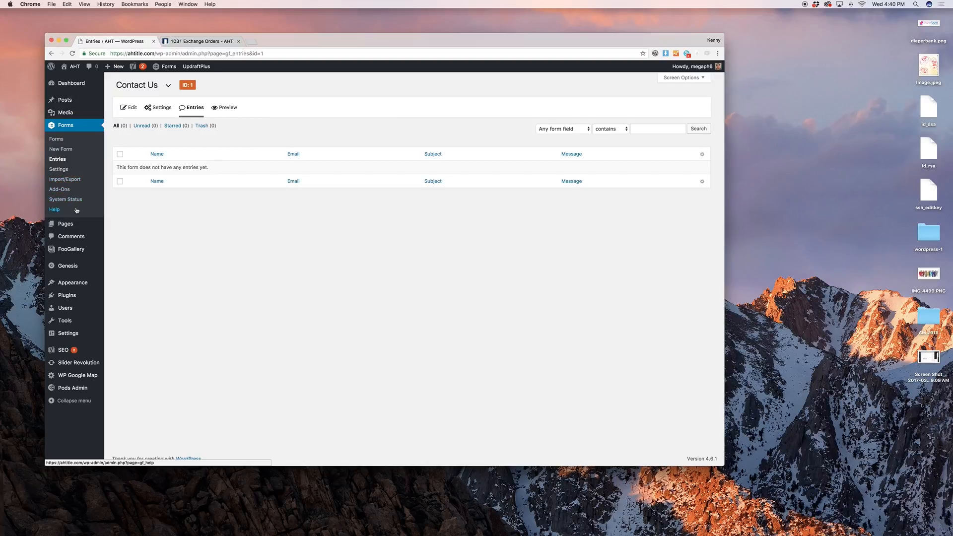
{"action": "mouse_move", "coordinate": [82, 223]}
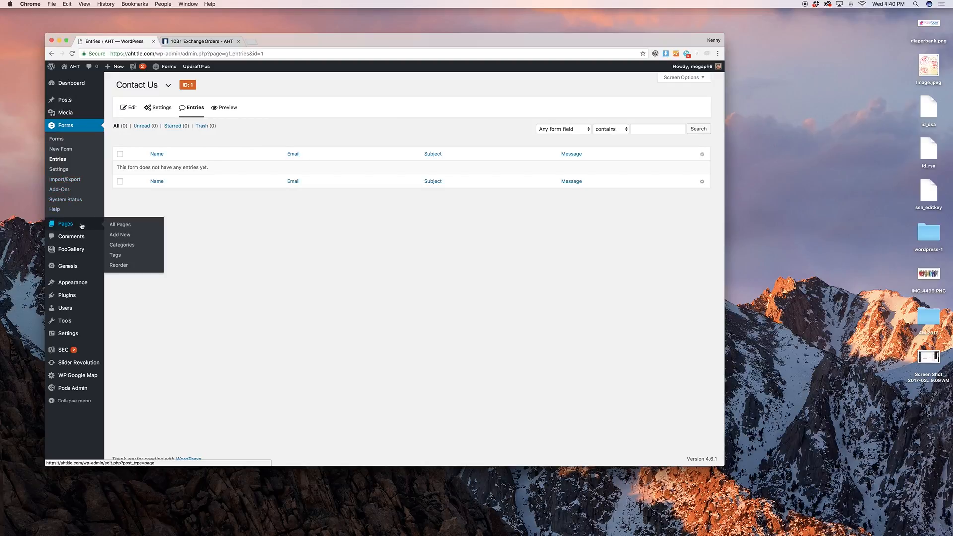
Browse All Pages, view the live 1031 Exchange Orders page, and open both copies' editors
{"action": "left_click", "coordinate": [116, 227]}
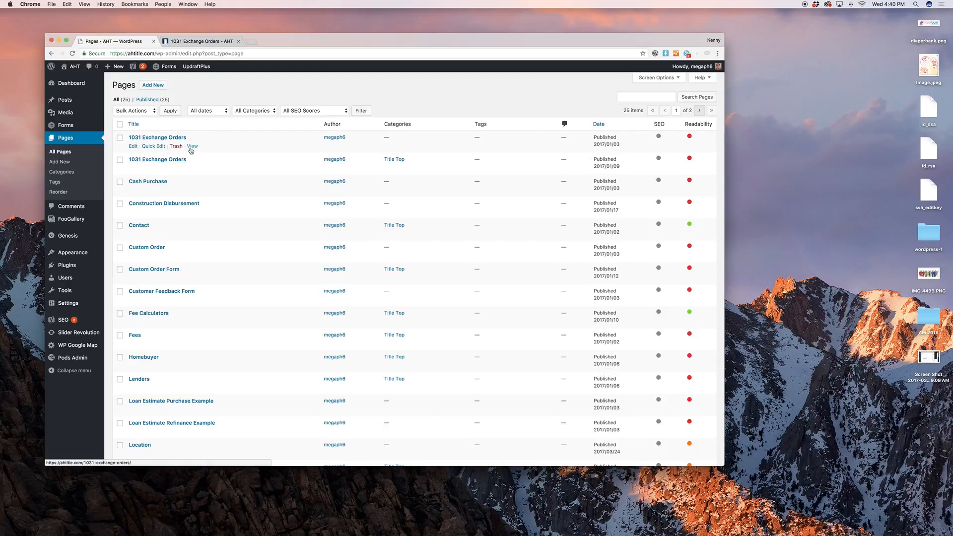
{"action": "scroll", "coordinate": [210, 180], "scroll_direction": "down", "scroll_amount": 3}
{"action": "scroll", "coordinate": [210, 180], "scroll_direction": "down", "scroll_amount": 2}
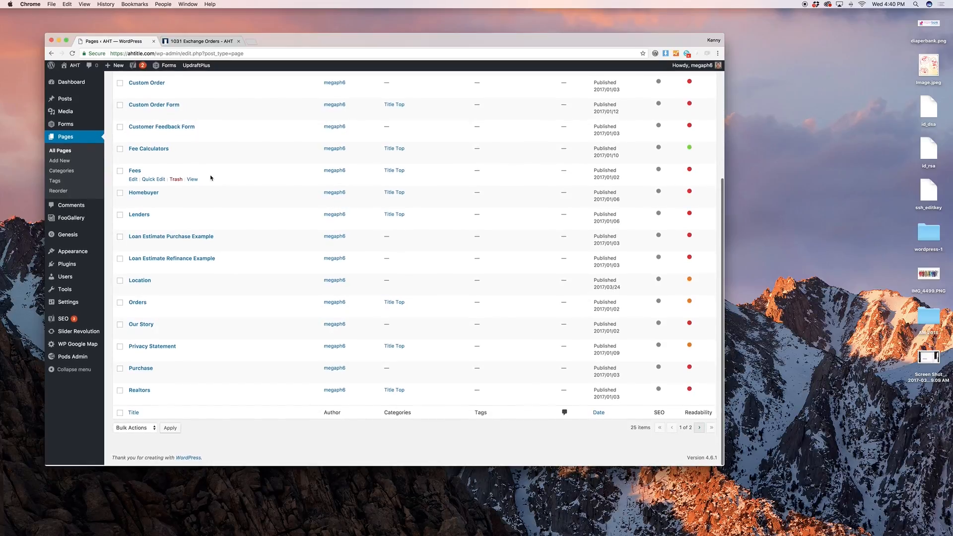
{"action": "scroll", "coordinate": [210, 178], "scroll_direction": "up", "scroll_amount": 5}
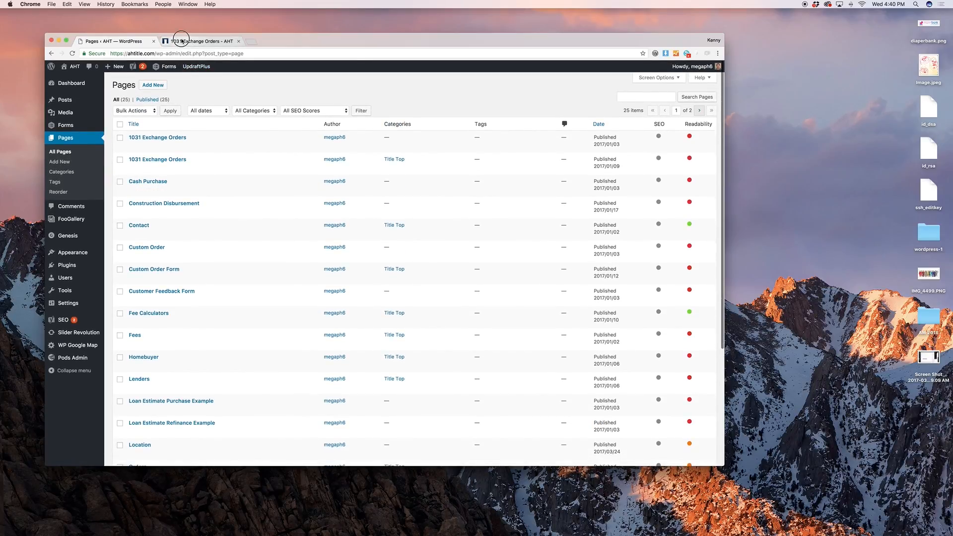
{"action": "left_click", "coordinate": [201, 42]}
{"action": "scroll", "coordinate": [281, 140], "scroll_direction": "up", "scroll_amount": 5}
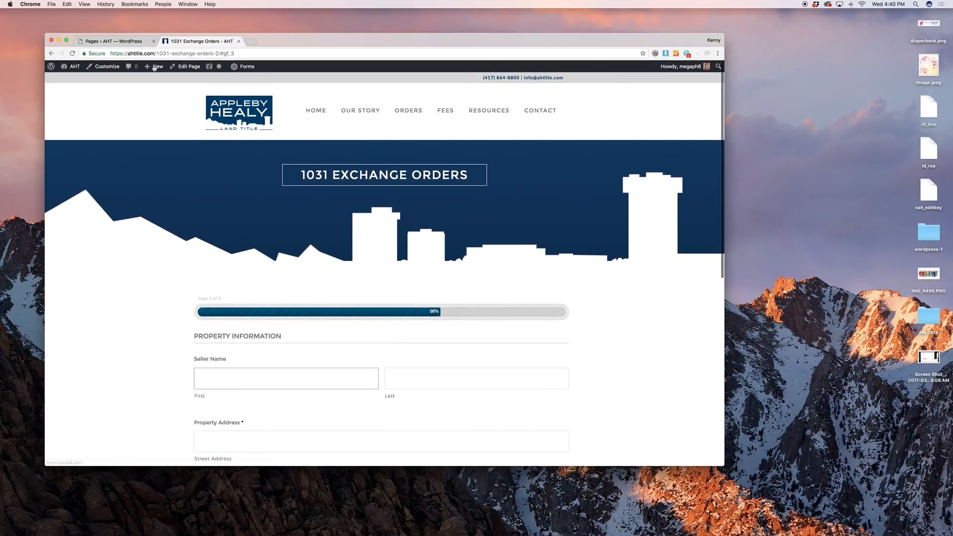
{"action": "left_click", "coordinate": [91, 41]}
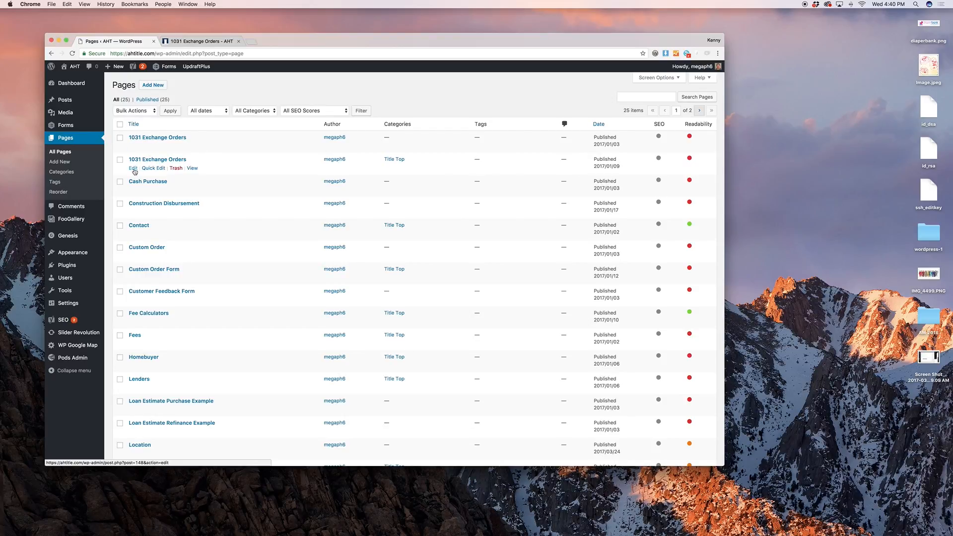
{"action": "left_click", "coordinate": [133, 168], "text": "super"}
{"action": "left_click", "coordinate": [132, 147], "text": "super"}
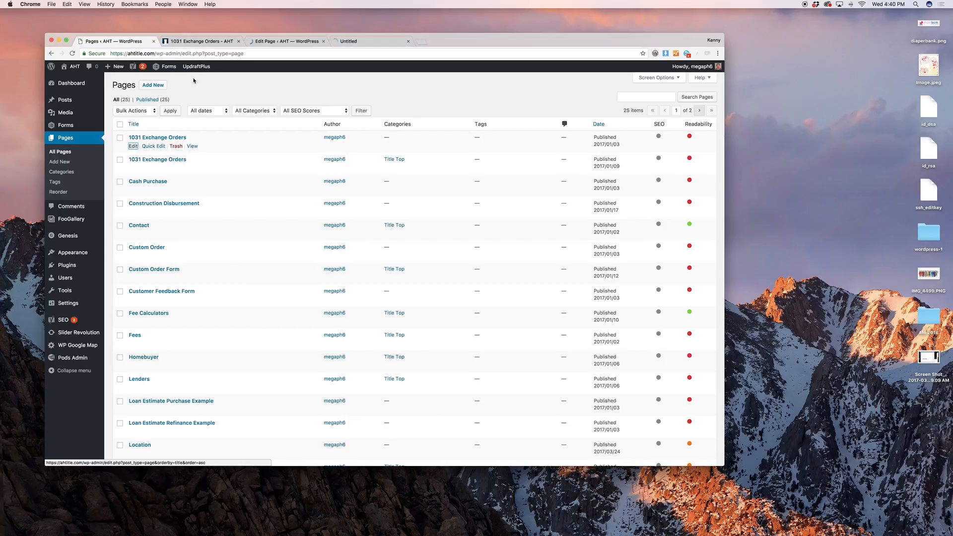
Compare both 1031 Exchange Orders editors, trash the empty post 42 duplicate, and close its tab
{"action": "left_click", "coordinate": [272, 42]}
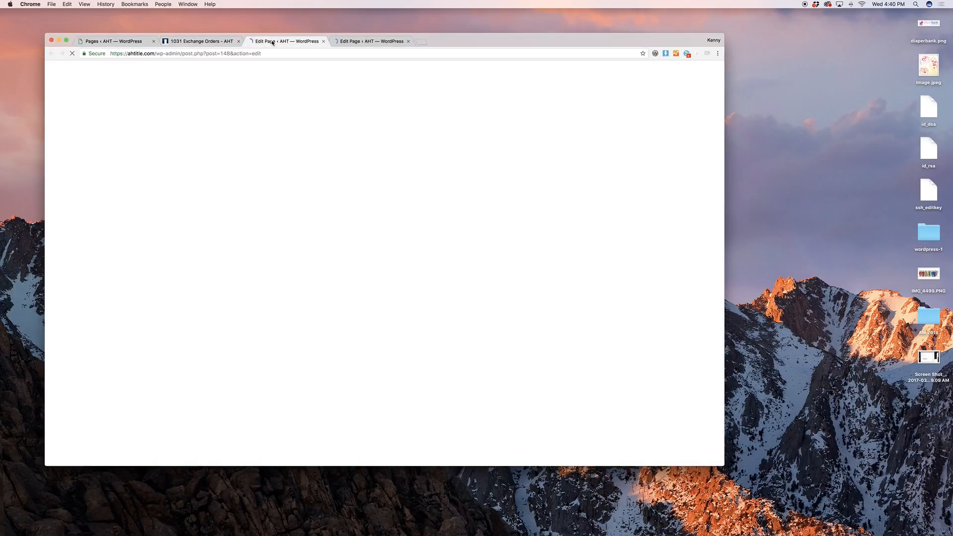
{"action": "left_click", "coordinate": [343, 41]}
{"action": "left_click", "coordinate": [184, 42]}
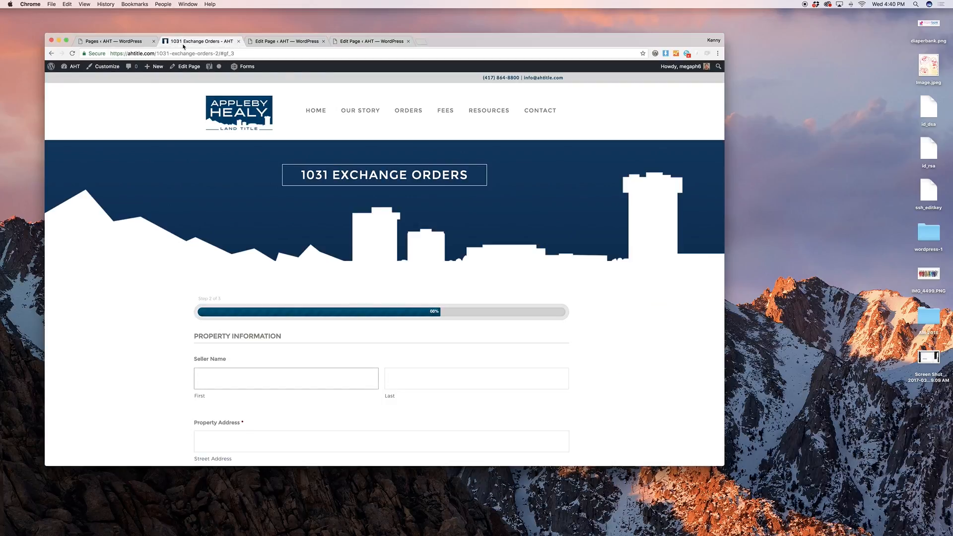
{"action": "left_click", "coordinate": [278, 41]}
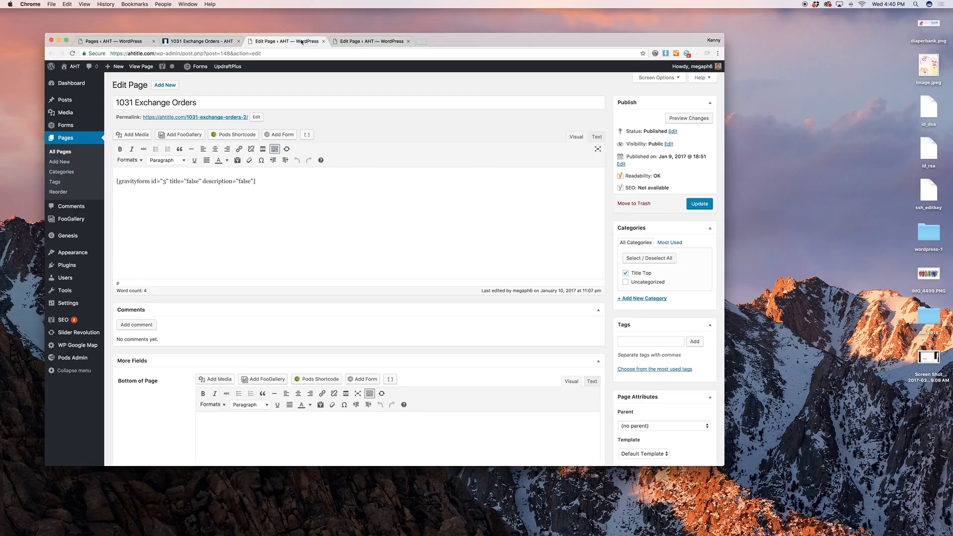
{"action": "left_click", "coordinate": [358, 42]}
{"action": "left_click", "coordinate": [628, 205]}
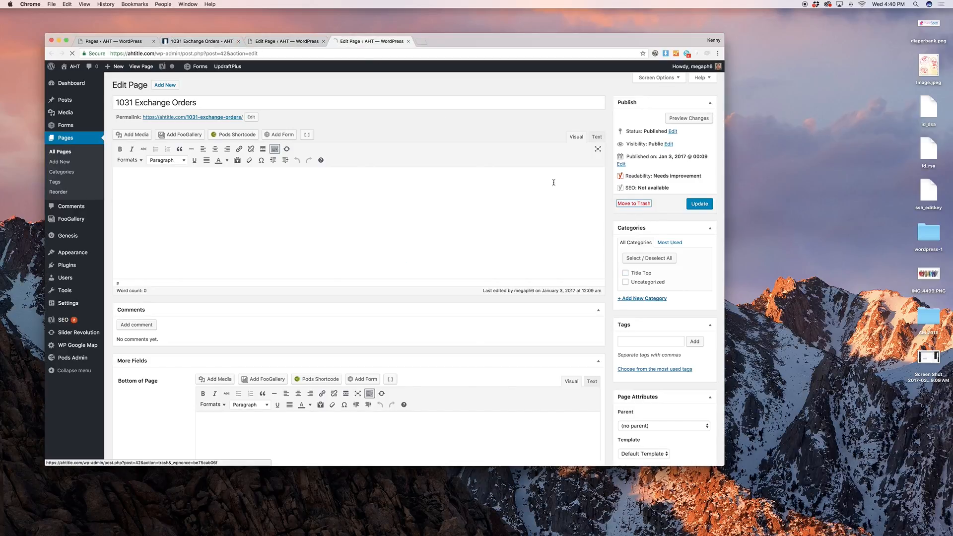
{"action": "left_click", "coordinate": [408, 42]}
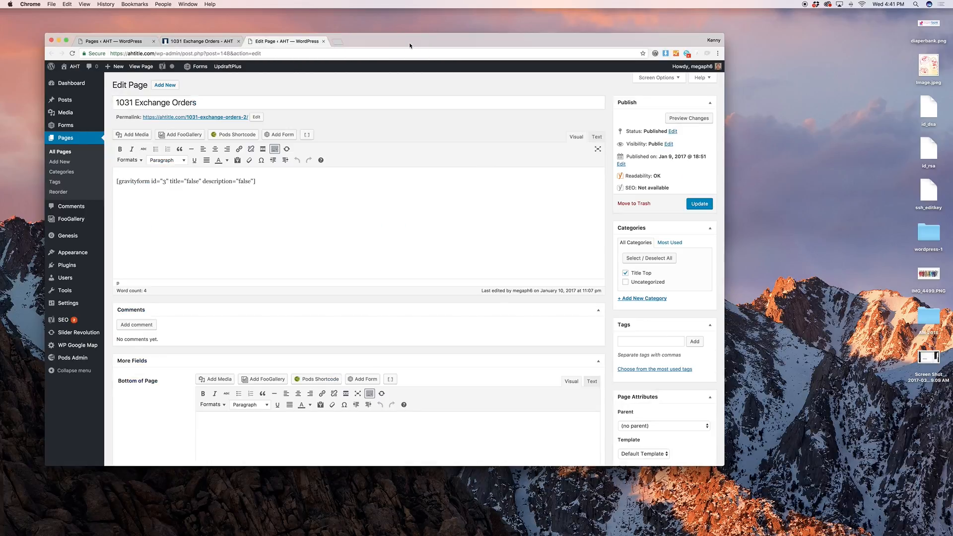
{"action": "scroll", "coordinate": [335, 198], "scroll_direction": "down", "scroll_amount": 1}
{"action": "scroll", "coordinate": [335, 198], "scroll_direction": "up", "scroll_amount": 1}
Preview the 1031 Exchange Orders page as it currently stands
{"action": "triple_click", "coordinate": [207, 101]}
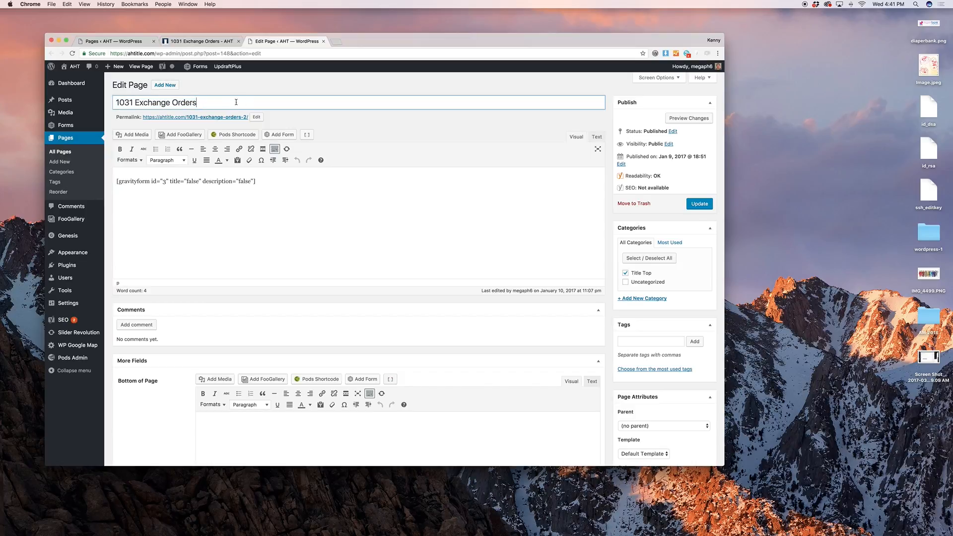
{"action": "left_click", "coordinate": [686, 118]}
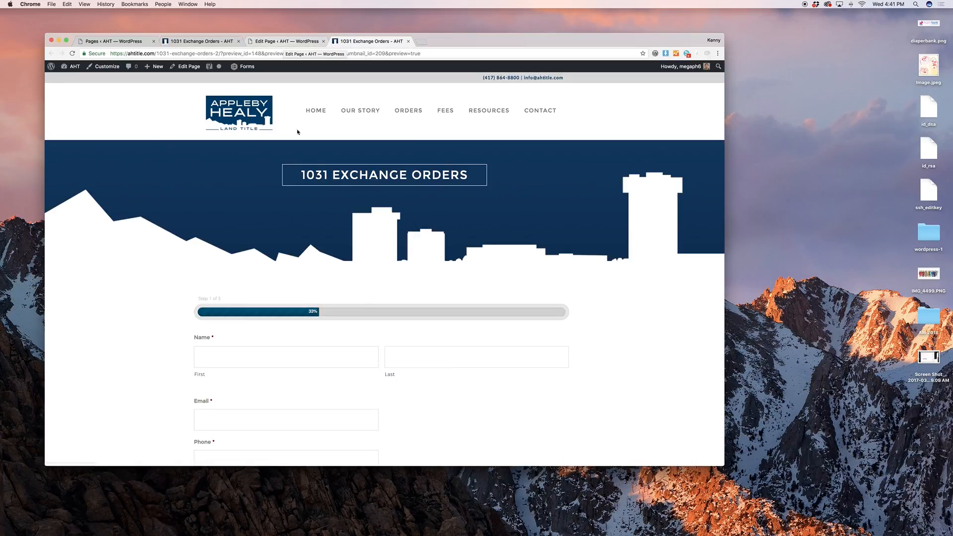
{"action": "left_click", "coordinate": [284, 41]}
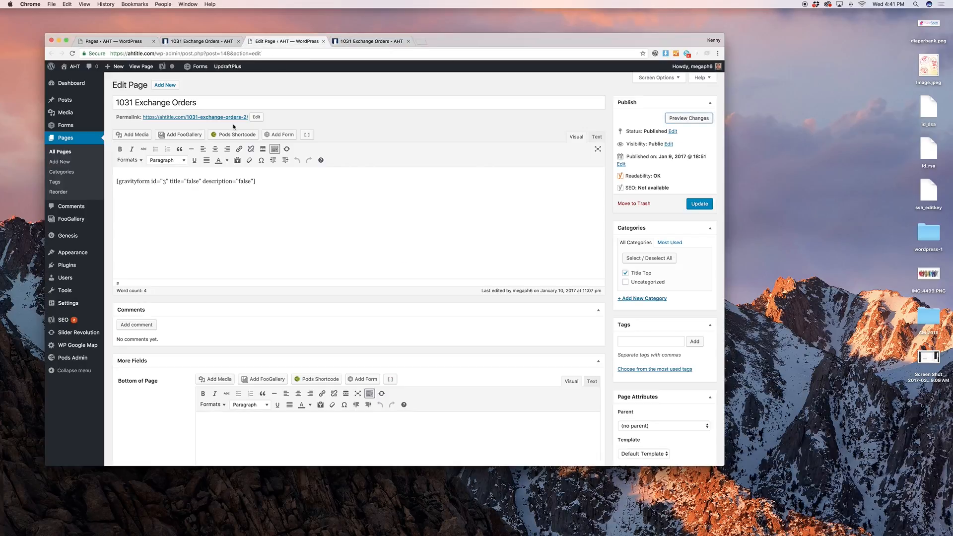
Retitle the page 'A new title' and check the heading in the preview
{"action": "triple_click", "coordinate": [220, 105]}
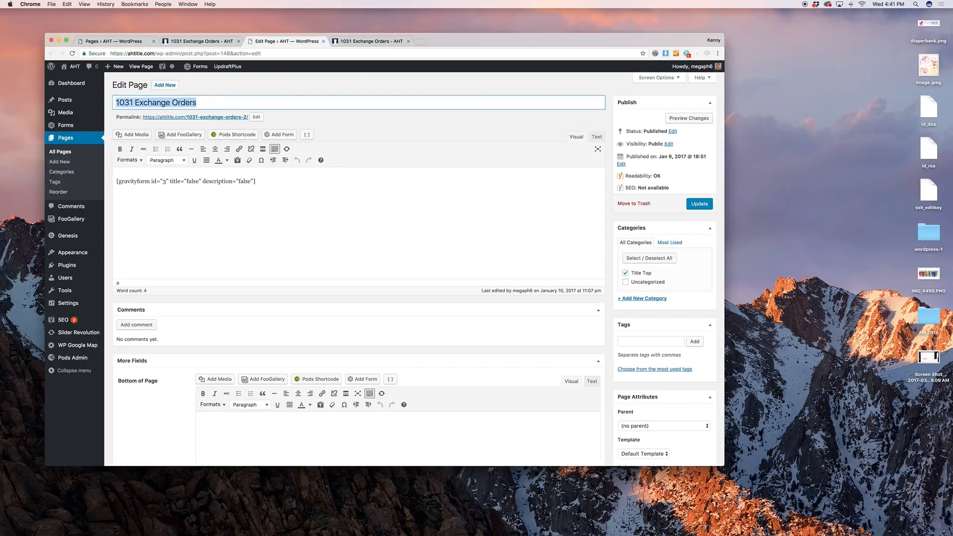
{"action": "type", "text": "A new title"}
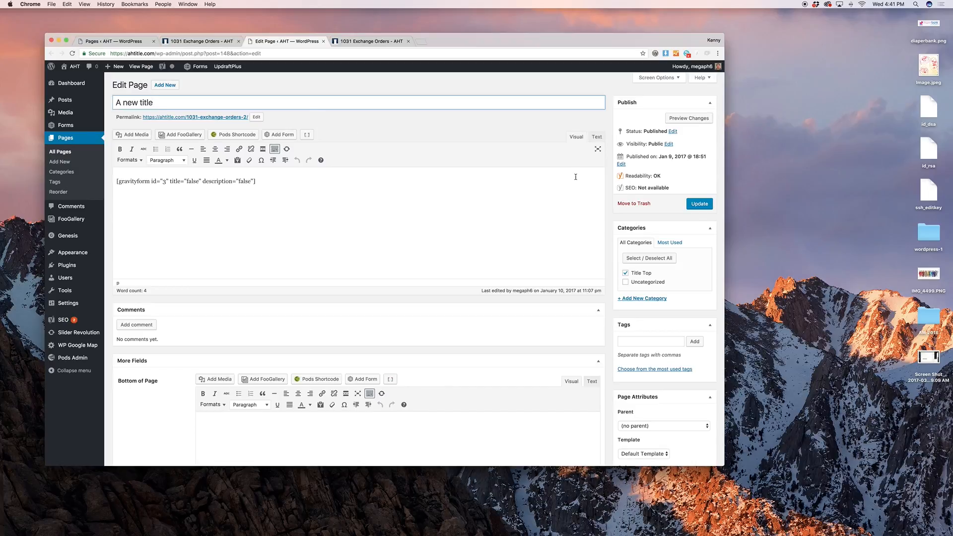
{"action": "left_click", "coordinate": [676, 118]}
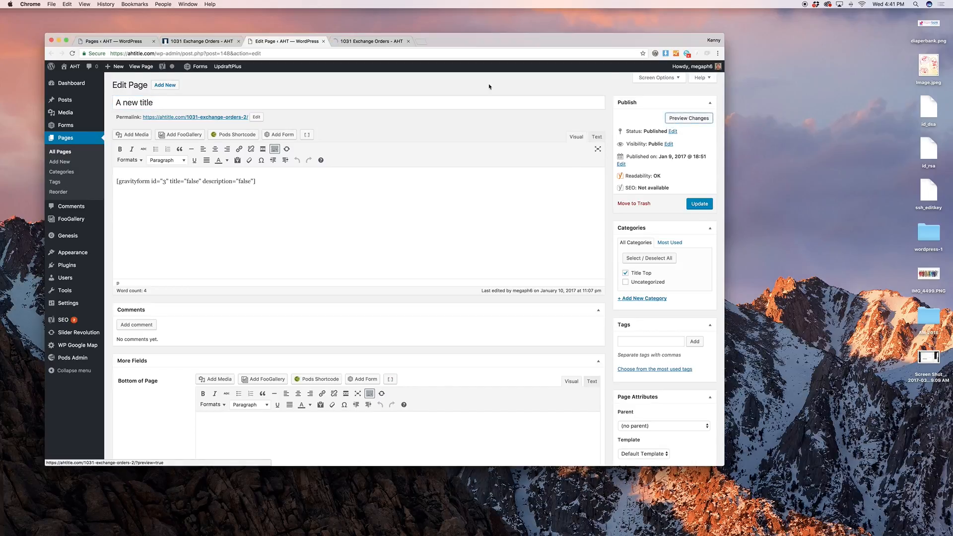
{"action": "left_click", "coordinate": [369, 41]}
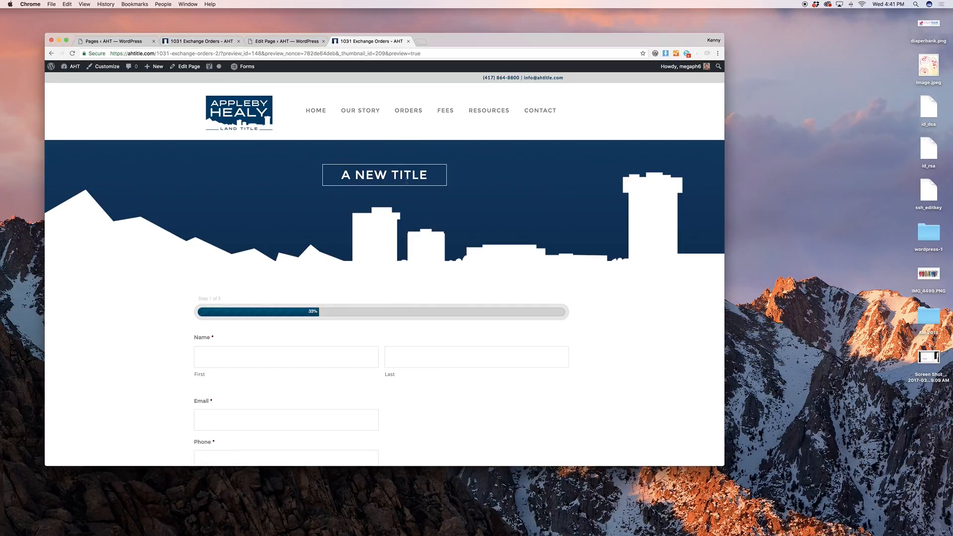
{"action": "left_click", "coordinate": [280, 41]}
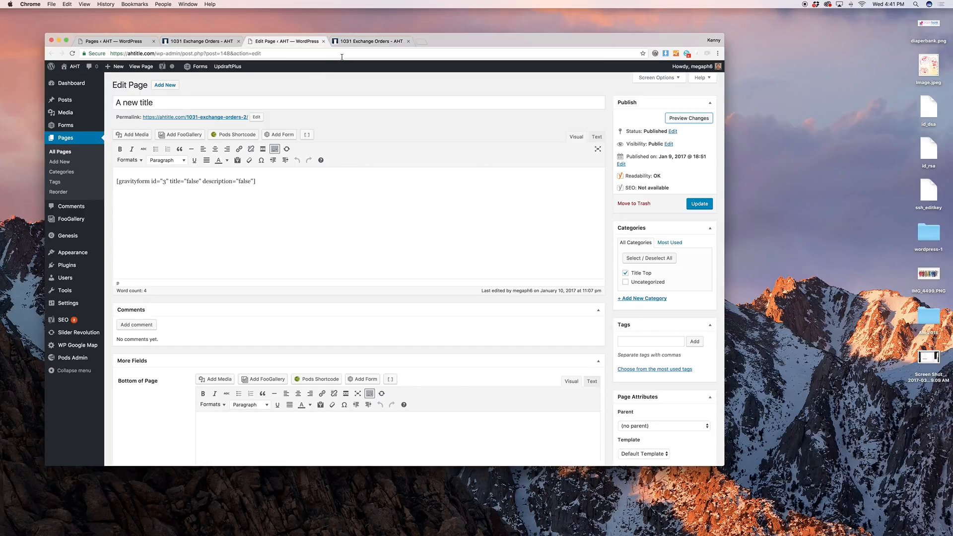
{"action": "left_click", "coordinate": [347, 42]}
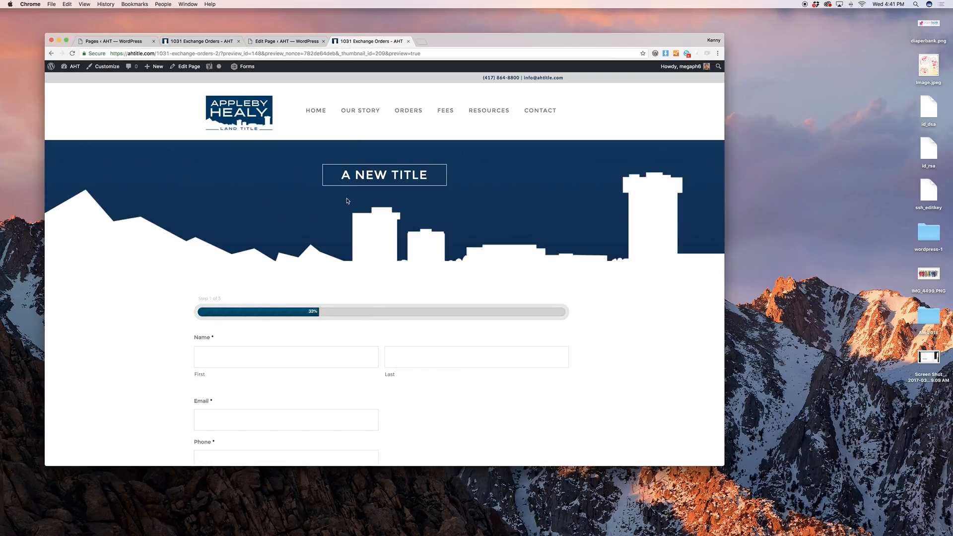
{"action": "left_click", "coordinate": [290, 41]}
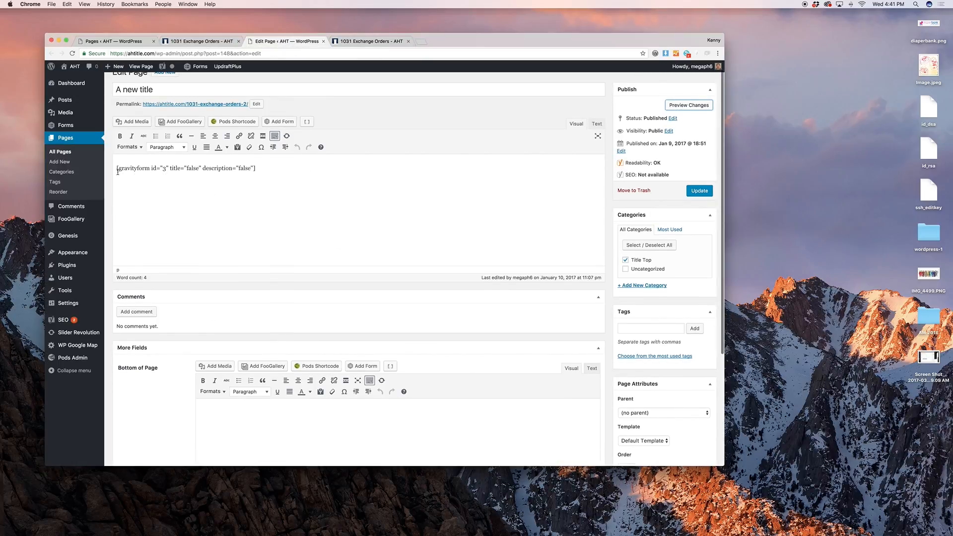
{"action": "left_click", "coordinate": [117, 169]}
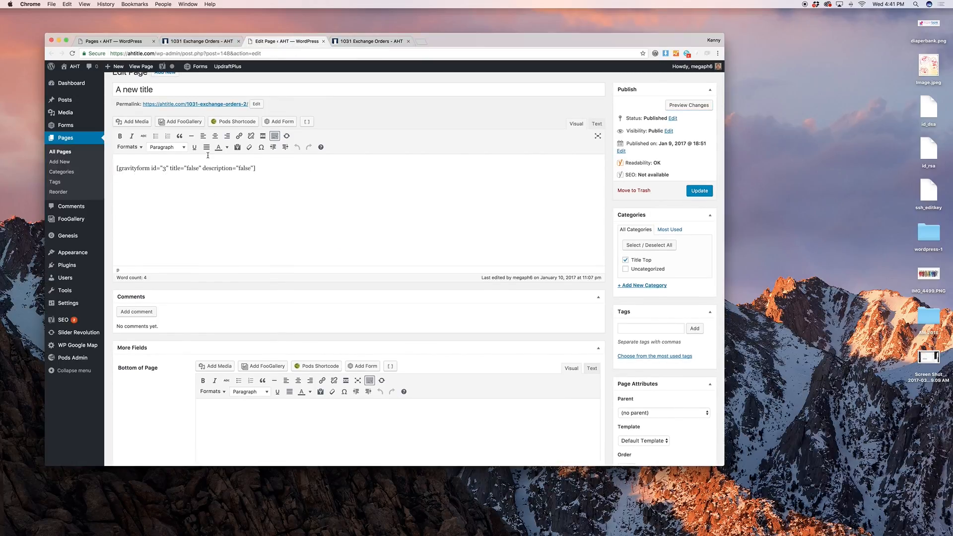
Insert the Custom Order form above the original shortcode with title and description turned off
{"action": "key", "text": "Return"}
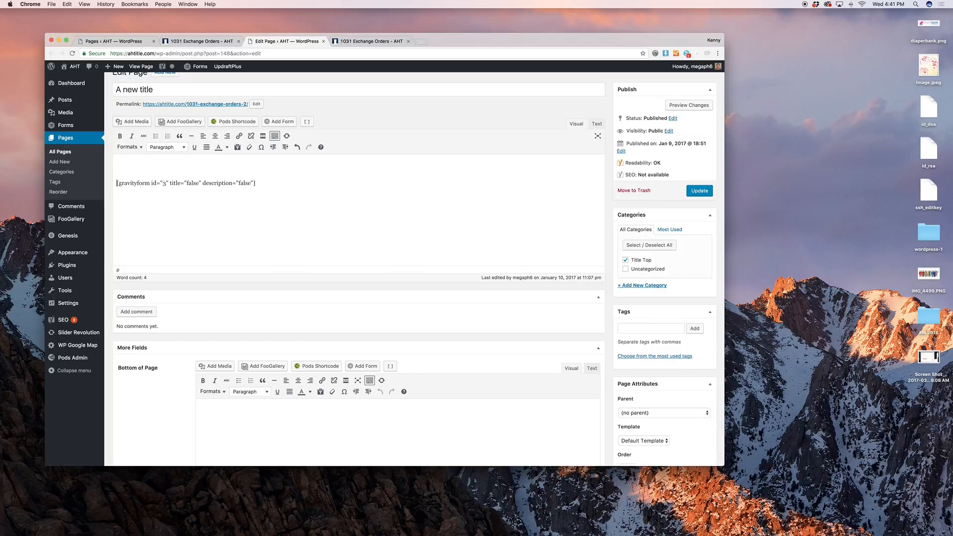
{"action": "left_click", "coordinate": [267, 123]}
{"action": "left_click", "coordinate": [276, 137]}
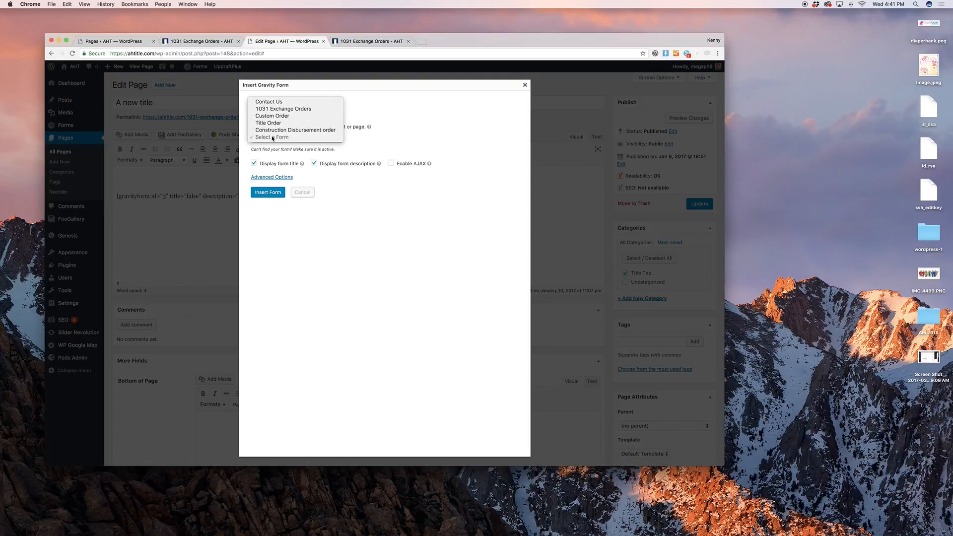
{"action": "left_click", "coordinate": [276, 117]}
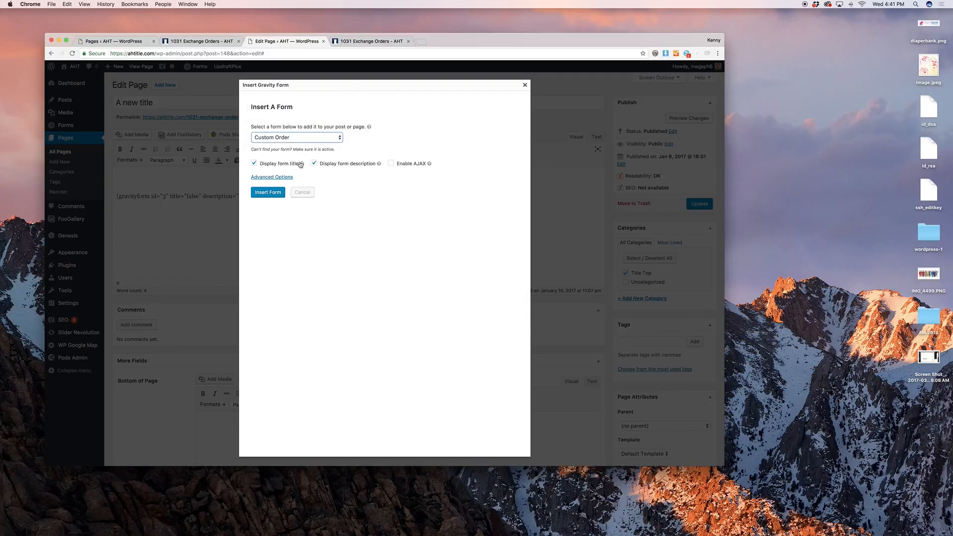
{"action": "left_click", "coordinate": [293, 165]}
{"action": "left_click", "coordinate": [360, 166]}
{"action": "left_click", "coordinate": [270, 191]}
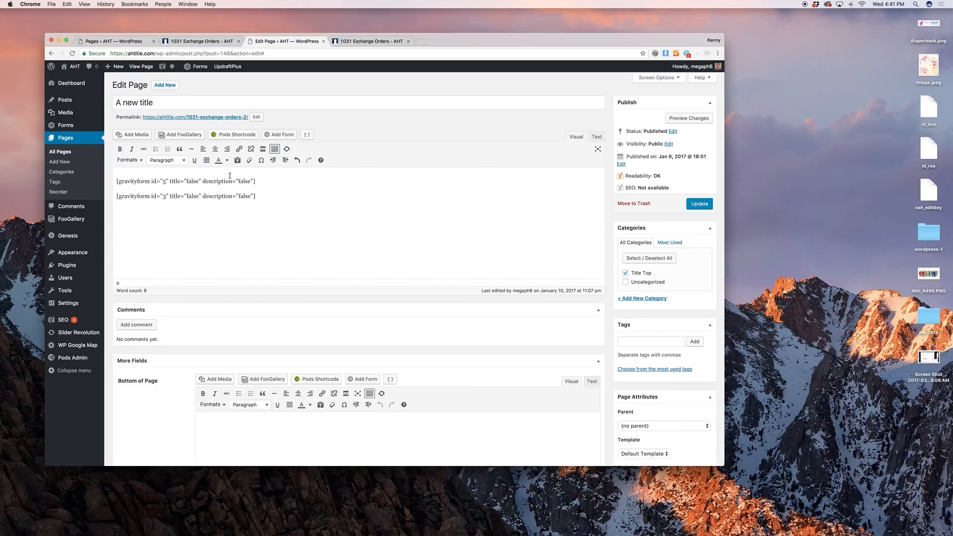
Preview the page with the added Custom Order form
{"action": "left_click", "coordinate": [688, 120]}
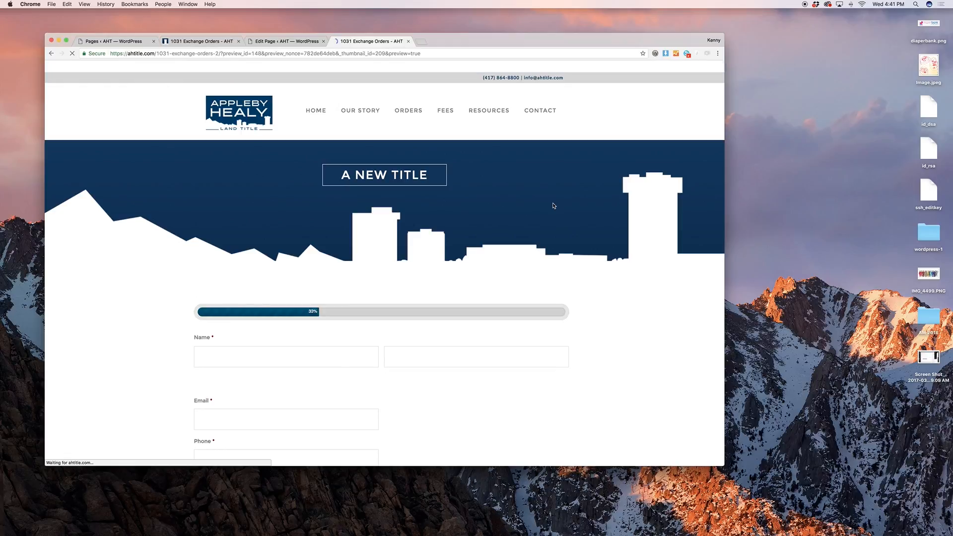
{"action": "scroll", "coordinate": [554, 205], "scroll_direction": "down", "scroll_amount": 10}
{"action": "scroll", "coordinate": [554, 205], "scroll_direction": "up", "scroll_amount": 4}
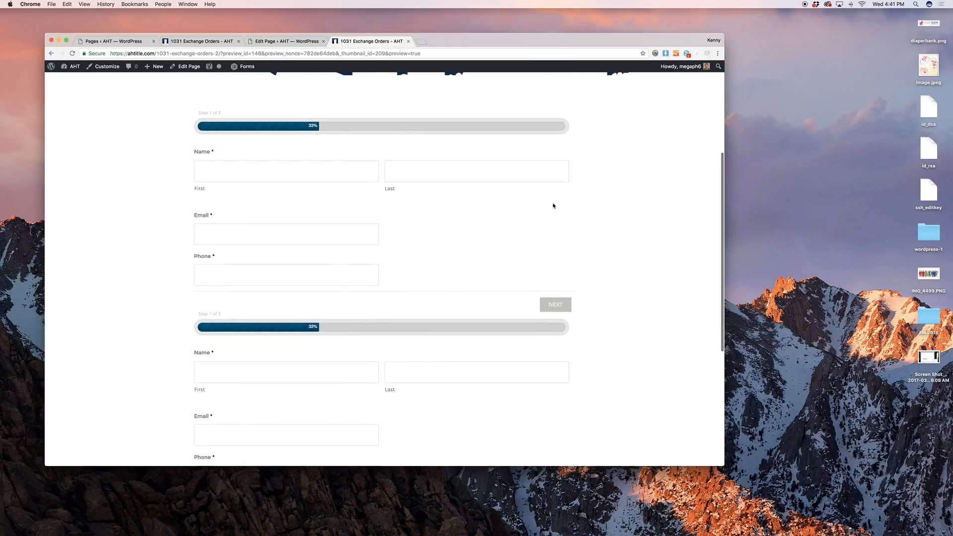
{"action": "left_click", "coordinate": [287, 41]}
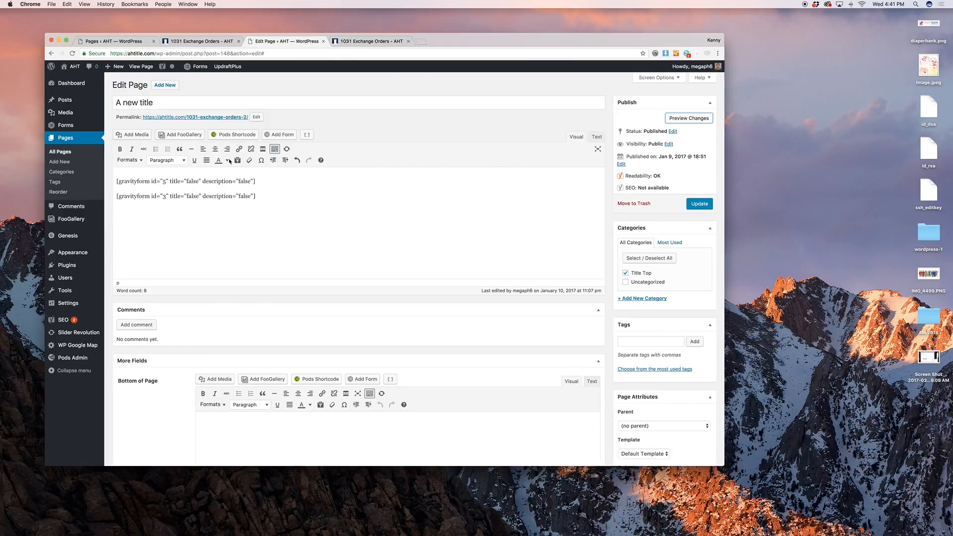
Replace the id 5 shortcode with a new line reading 'Normal Word Processor.'
{"action": "triple_click", "coordinate": [210, 182]}
{"action": "key", "text": "BackSpace"}
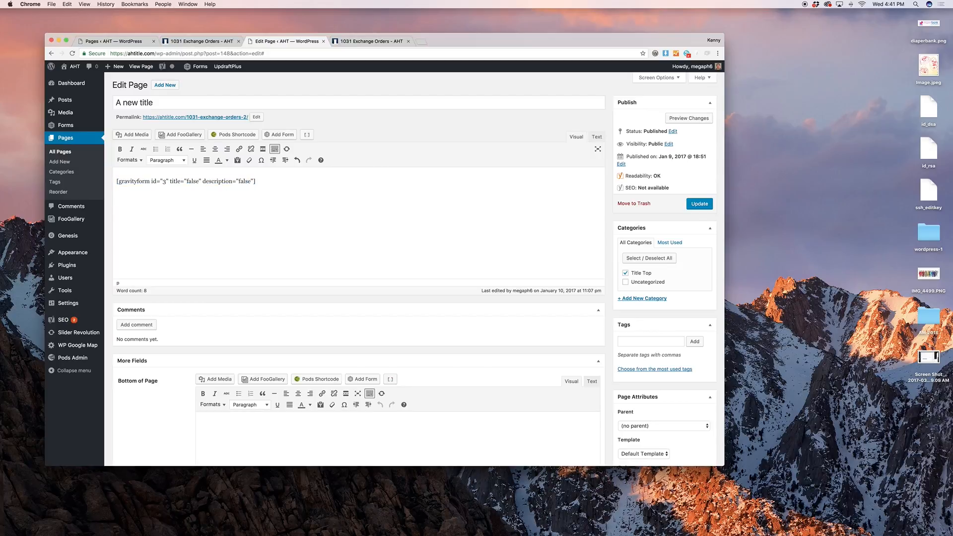
{"action": "key", "text": "Return"}
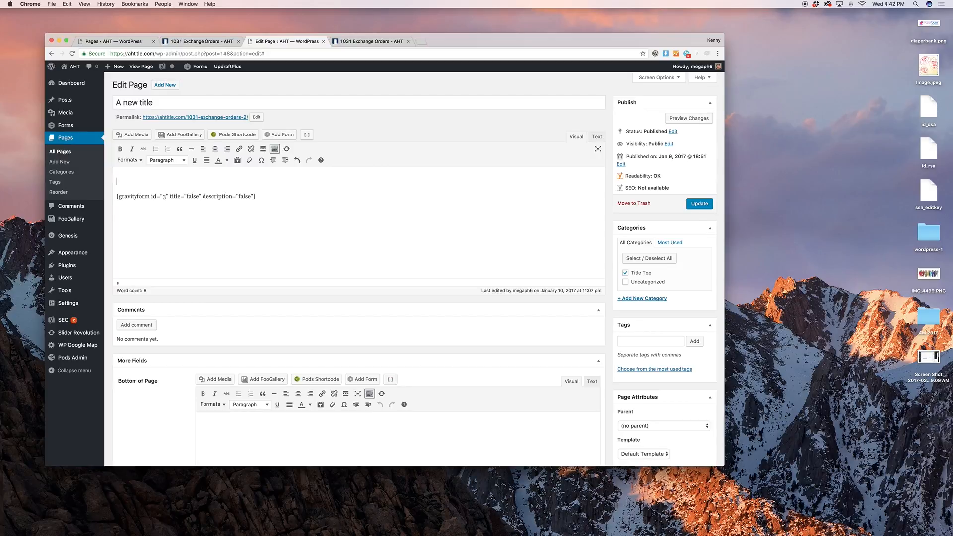
{"action": "type", "text": "Normal Word Processor."}
Make 'Processor.' bold, italic and dark blue, and turn the line into a bullet
{"action": "left_click_drag", "start_coordinate": [189, 181], "coordinate": [157, 182]}
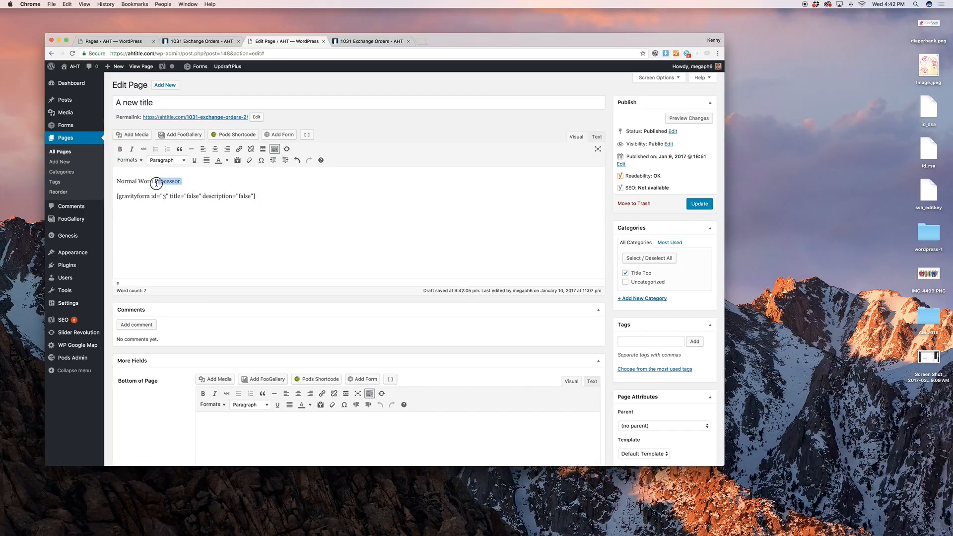
{"action": "left_click", "coordinate": [119, 149]}
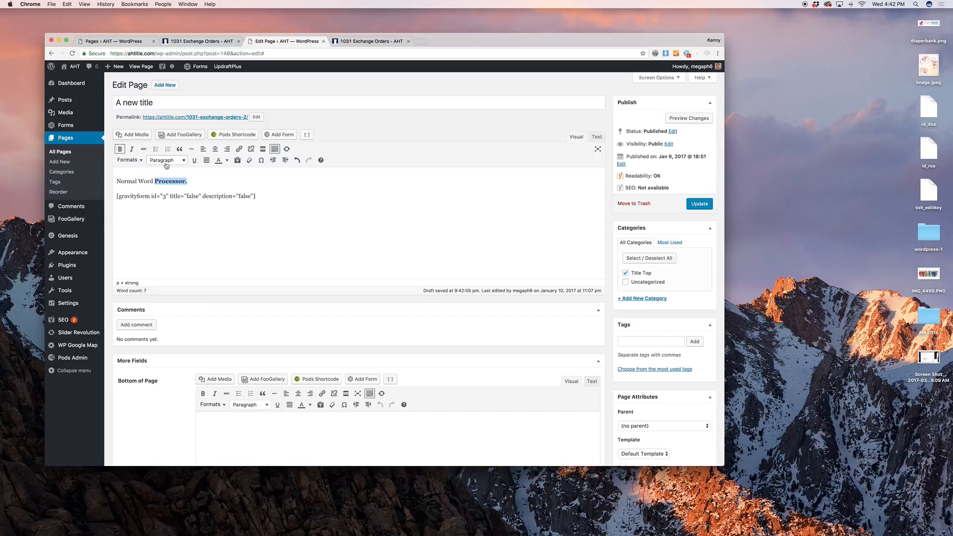
{"action": "left_click", "coordinate": [131, 149]}
{"action": "left_click", "coordinate": [155, 149]}
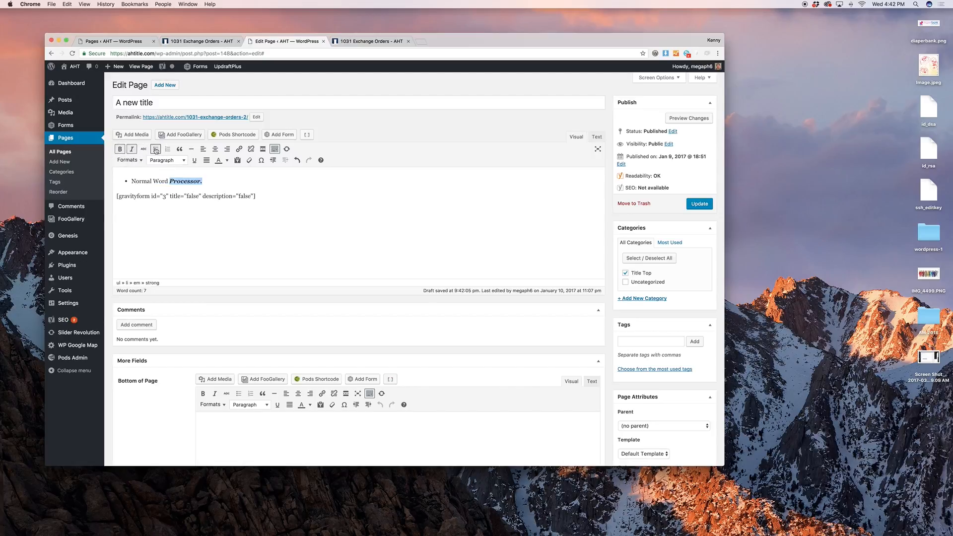
{"action": "left_click", "coordinate": [229, 161]}
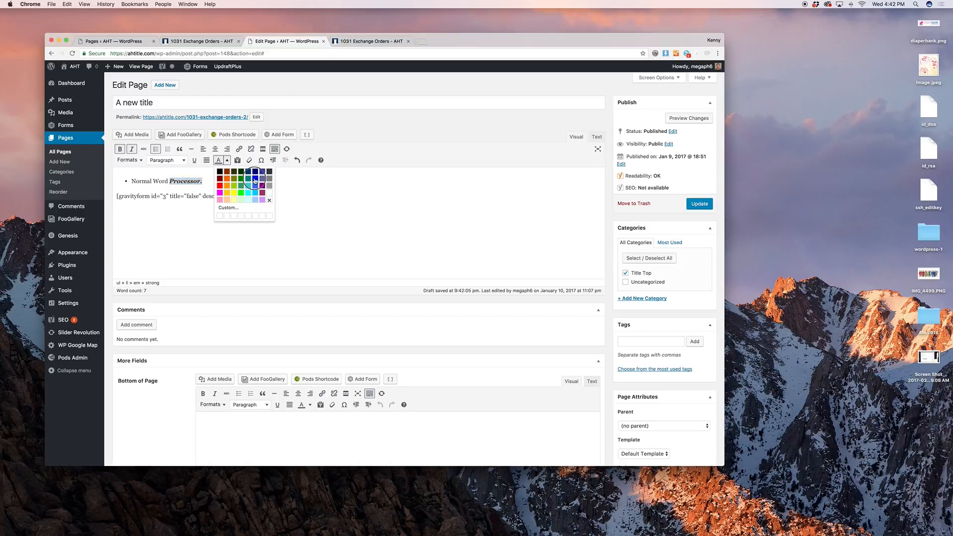
{"action": "left_click", "coordinate": [254, 178]}
{"action": "left_click", "coordinate": [256, 175]}
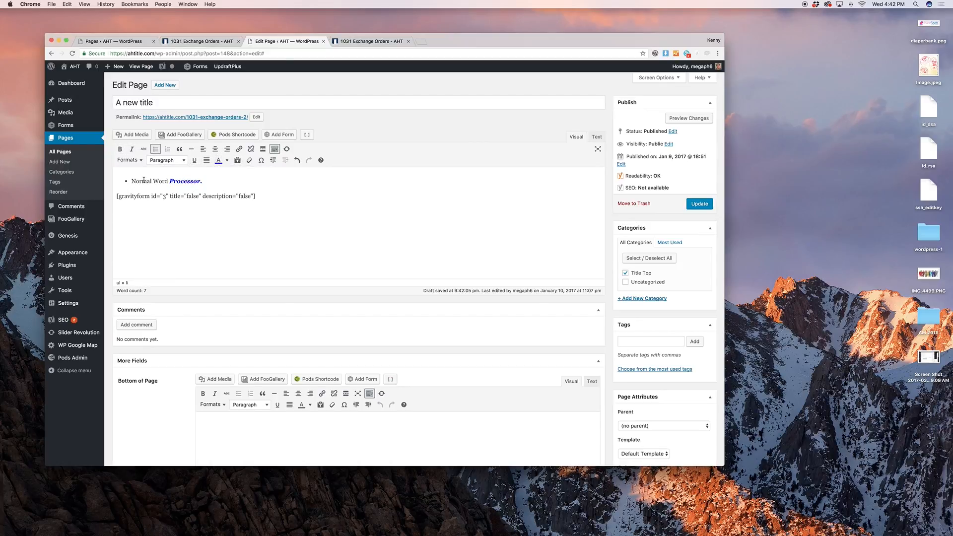
{"action": "left_click_drag", "start_coordinate": [131, 182], "coordinate": [213, 185]}
Link 'Normal Word Processor.' to google.com, then retarget the link to the Refinance page
{"action": "left_click", "coordinate": [239, 149]}
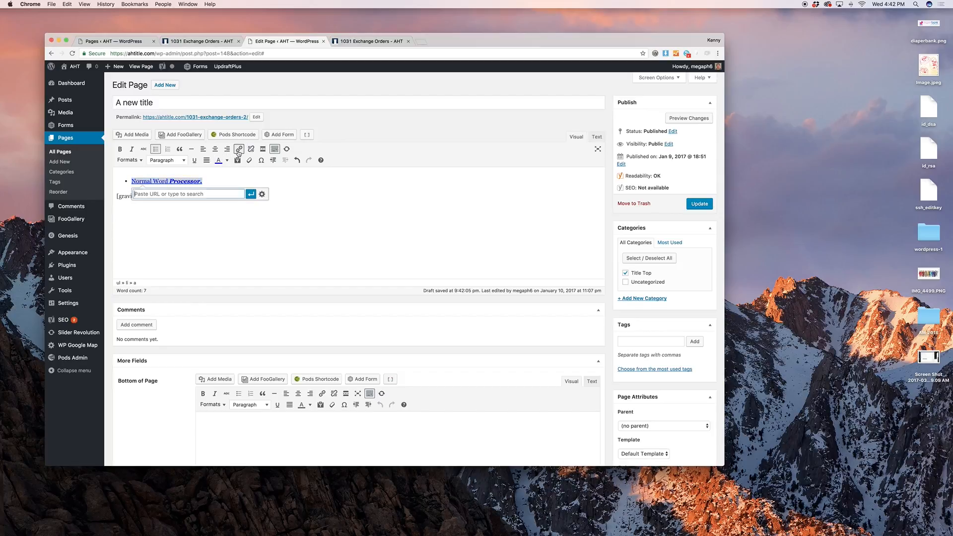
{"action": "type", "text": "google.com"}
{"action": "key", "text": "Return"}
{"action": "left_click", "coordinate": [256, 179]}
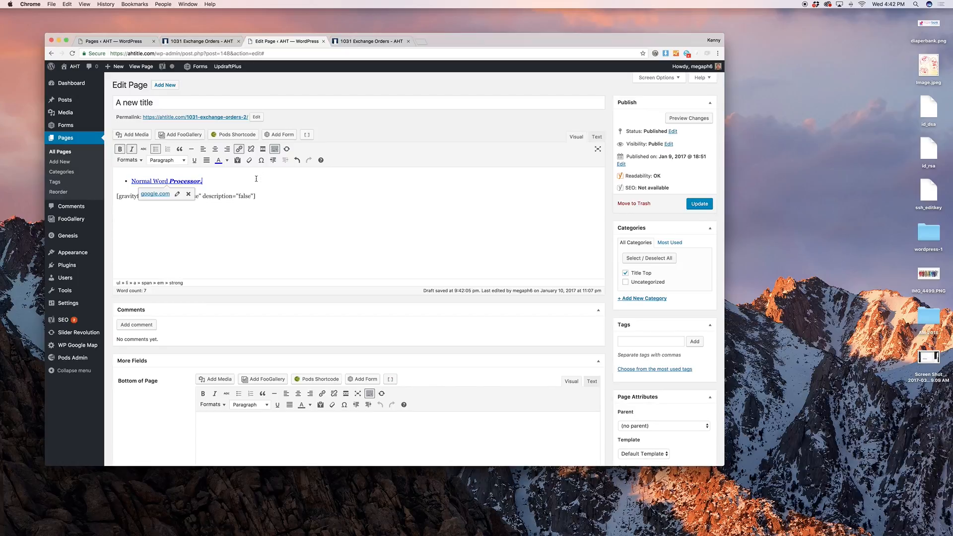
{"action": "left_click", "coordinate": [177, 193]}
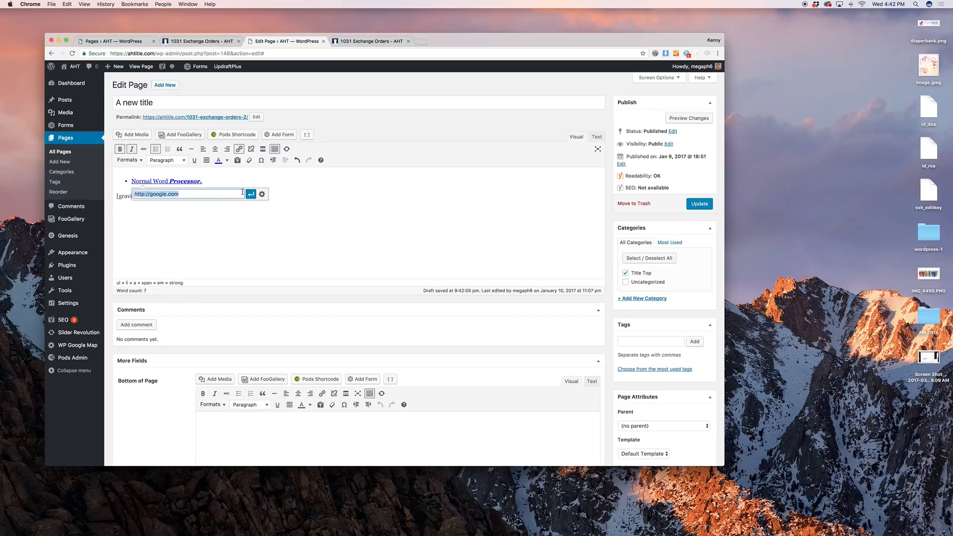
{"action": "left_click", "coordinate": [262, 194]}
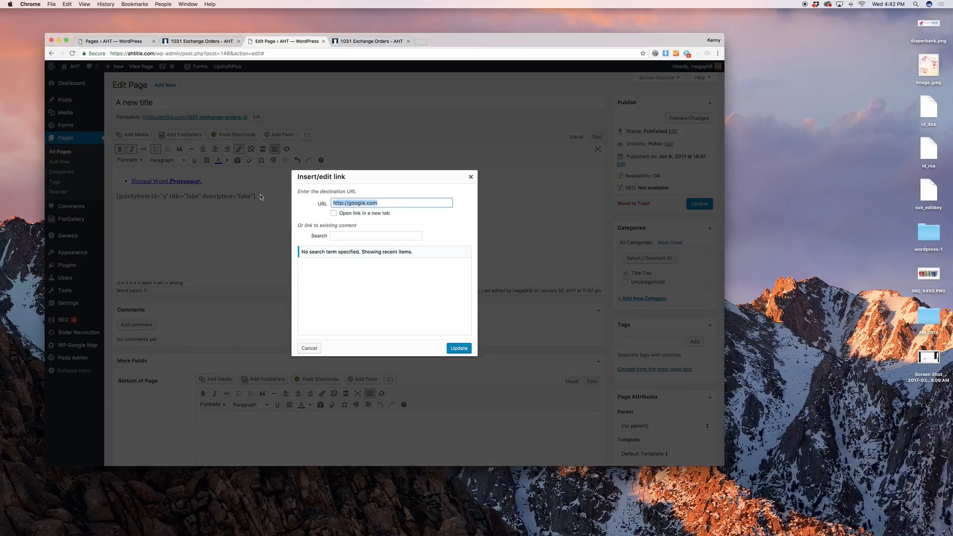
{"action": "scroll", "coordinate": [365, 276], "scroll_direction": "down", "scroll_amount": 5}
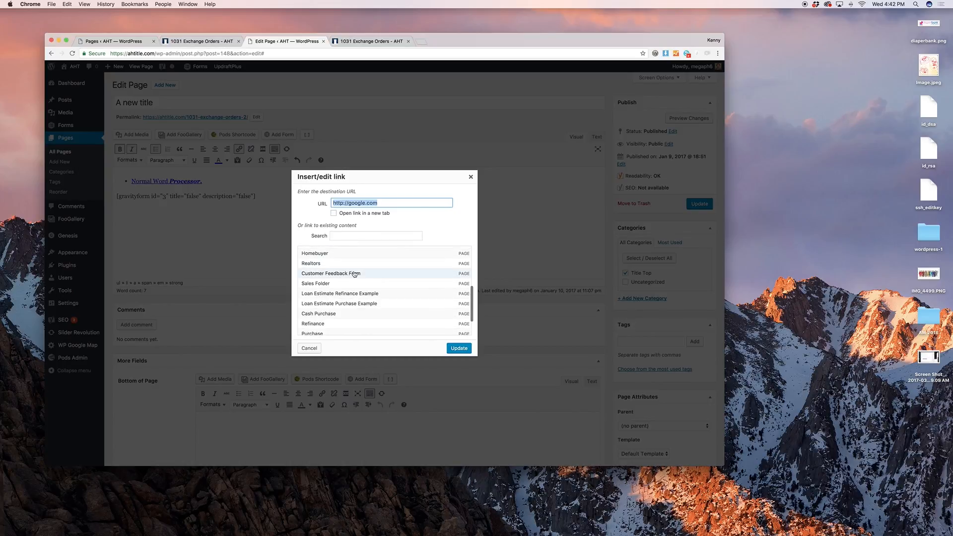
{"action": "scroll", "coordinate": [351, 268], "scroll_direction": "down", "scroll_amount": 2}
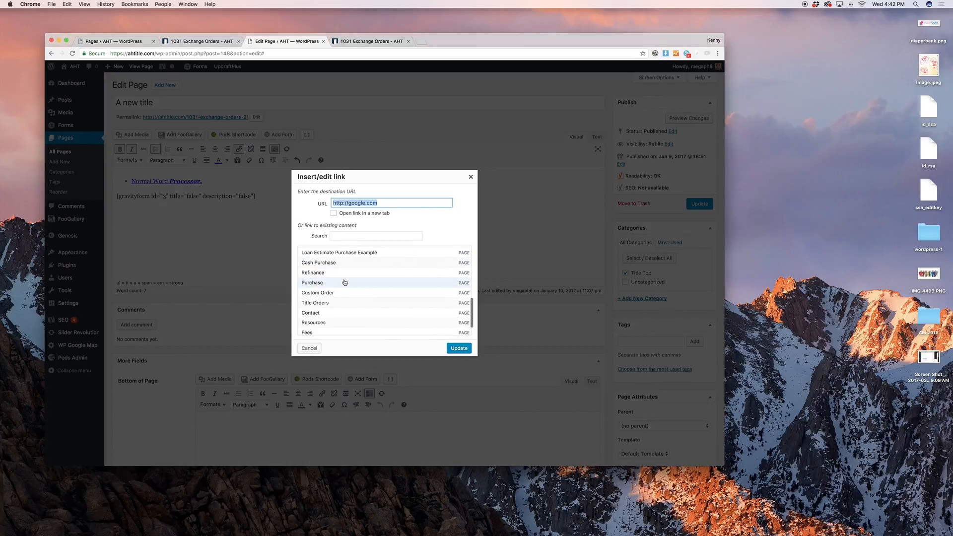
{"action": "left_click", "coordinate": [342, 273]}
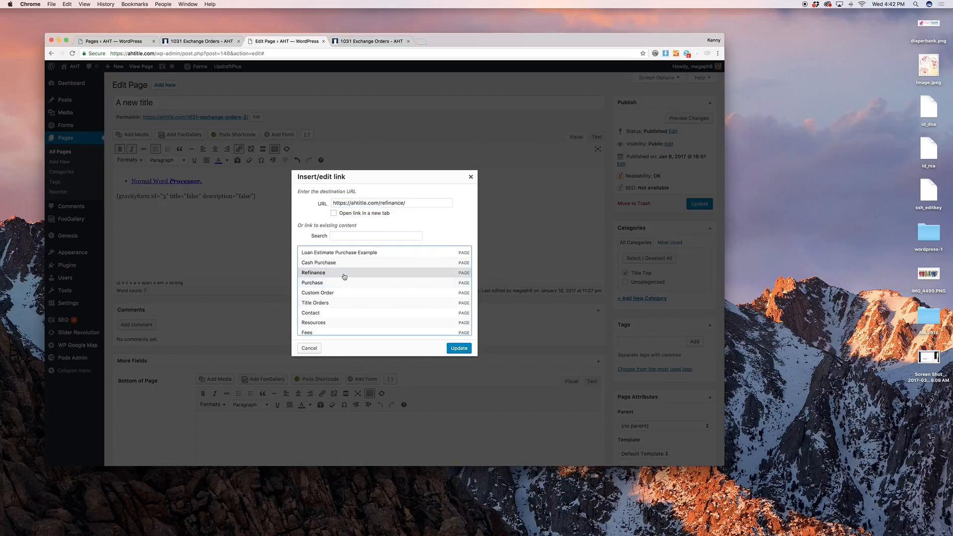
{"action": "left_click", "coordinate": [459, 349]}
{"action": "left_click", "coordinate": [262, 197]}
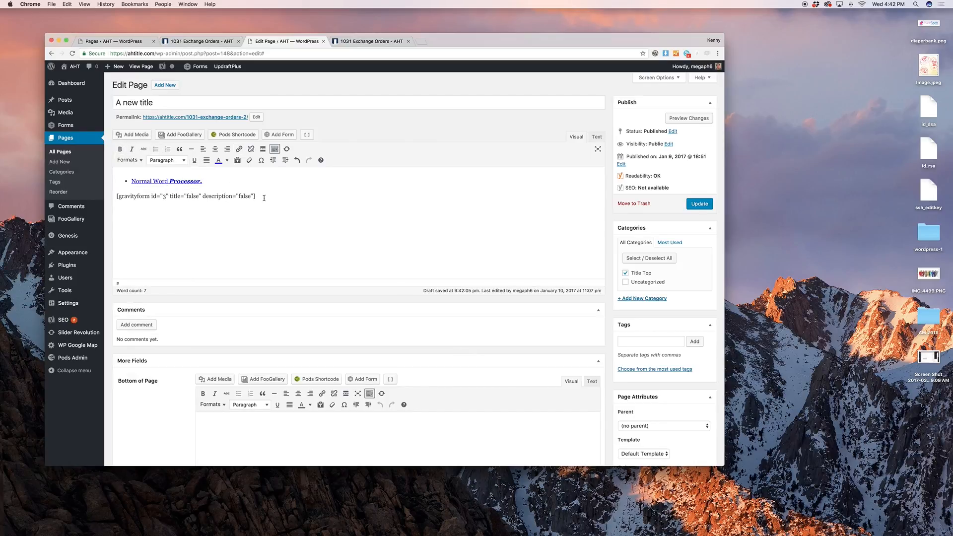
Preview the linked bullet, then add an empty plain paragraph above it
{"action": "left_click", "coordinate": [685, 119]}
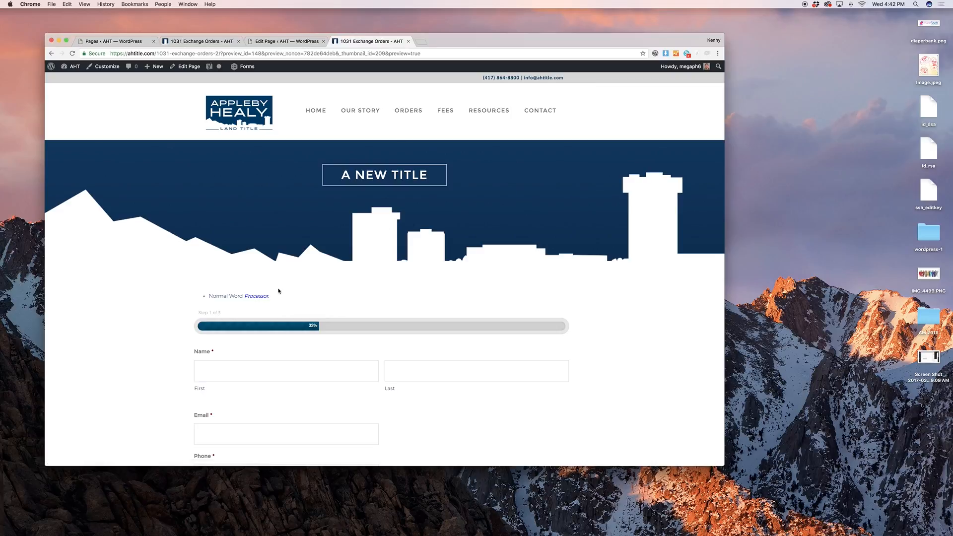
{"action": "left_click", "coordinate": [300, 42]}
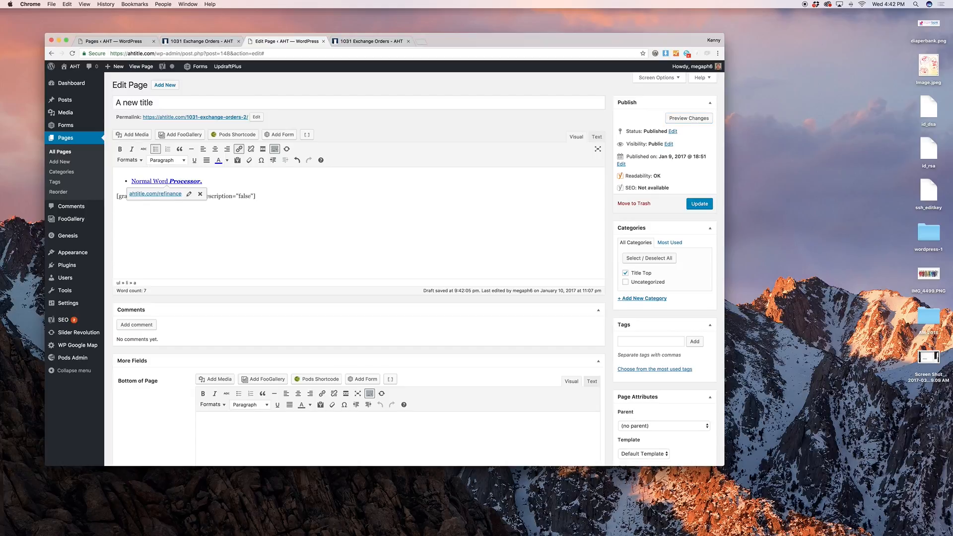
{"action": "key", "text": "Return"}
{"action": "key", "text": "Up"}
{"action": "key", "text": "Return"}
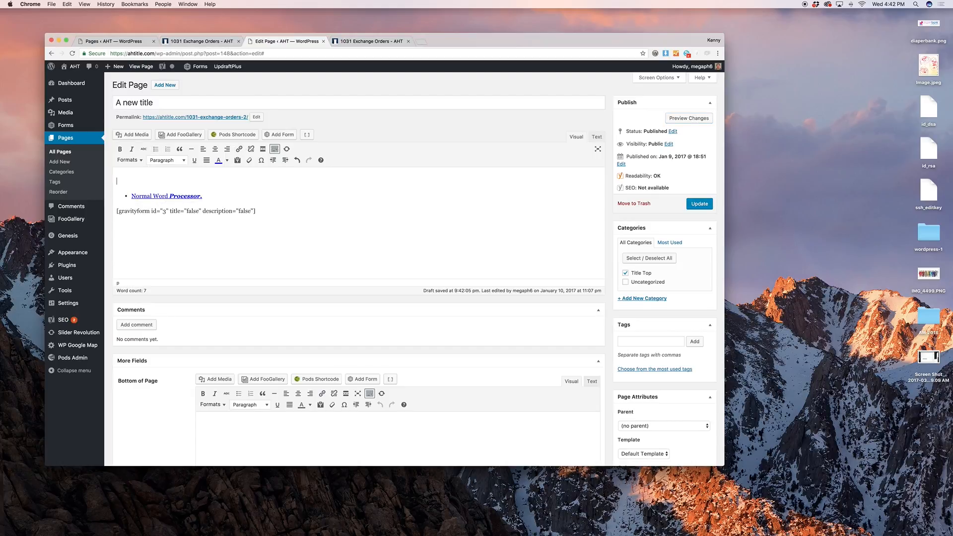
In Add Media, skip uploading and pick the second headshot from the Media Library
{"action": "left_click", "coordinate": [134, 135]}
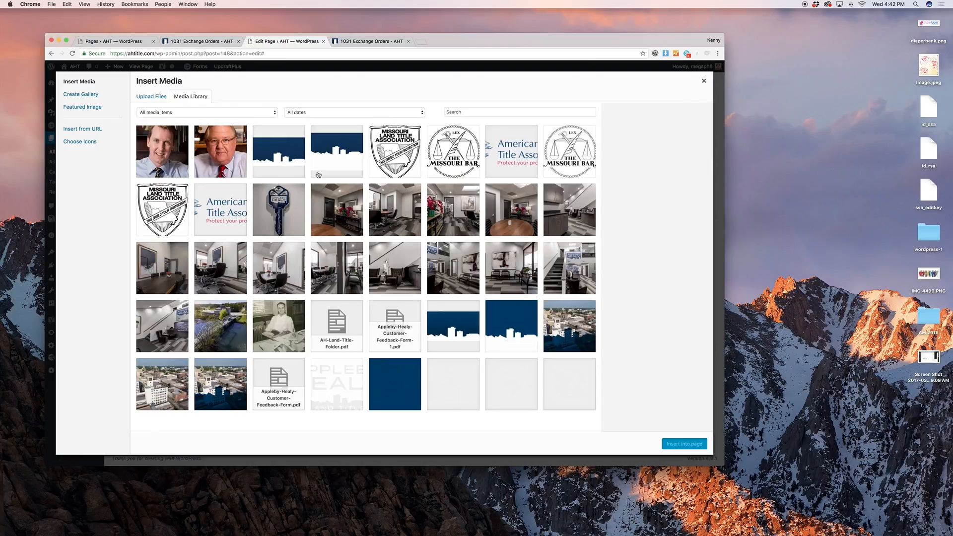
{"action": "left_click", "coordinate": [157, 98]}
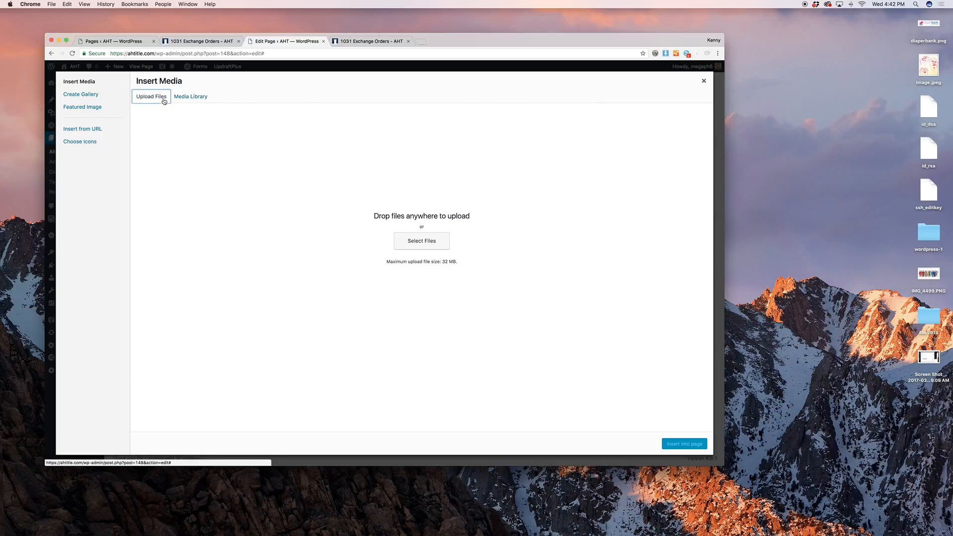
{"action": "left_click", "coordinate": [416, 241]}
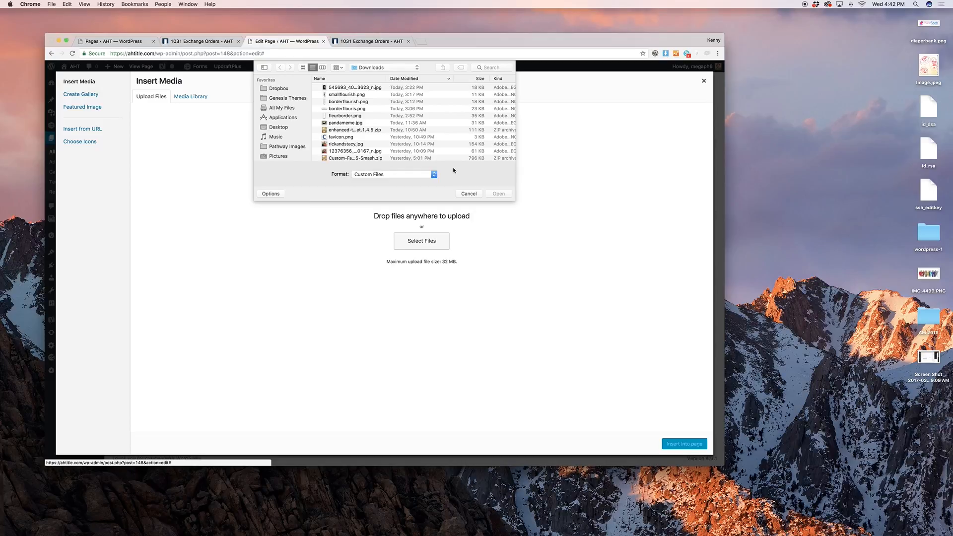
{"action": "left_click", "coordinate": [462, 192]}
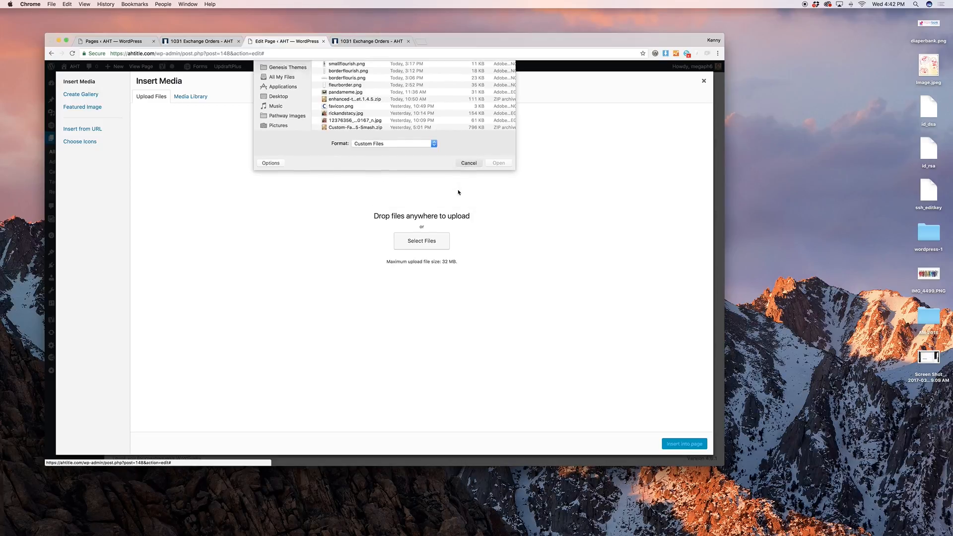
{"action": "left_click", "coordinate": [187, 96]}
{"action": "left_click", "coordinate": [228, 141]}
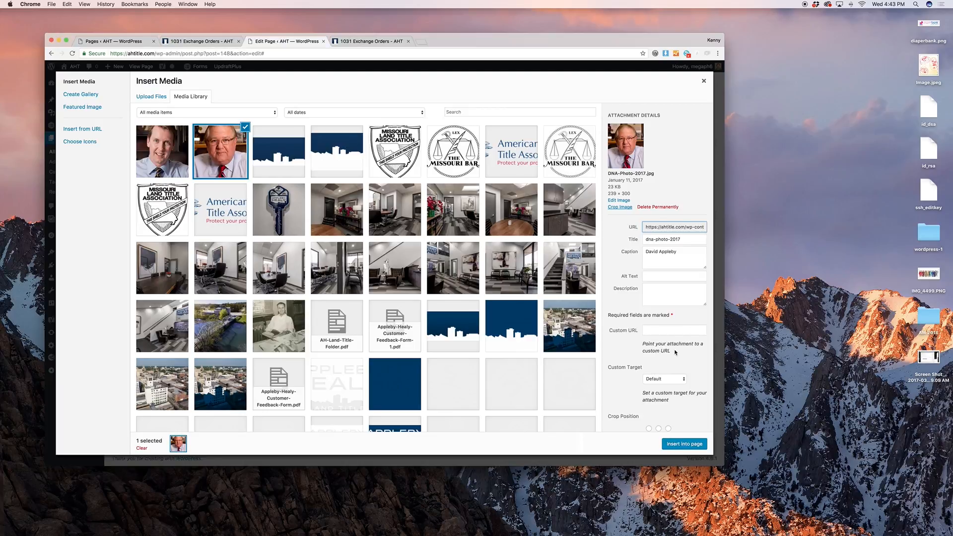
Insert the photo into the page centred, unlinked, at full size
{"action": "scroll", "coordinate": [675, 388], "scroll_direction": "down", "scroll_amount": 3}
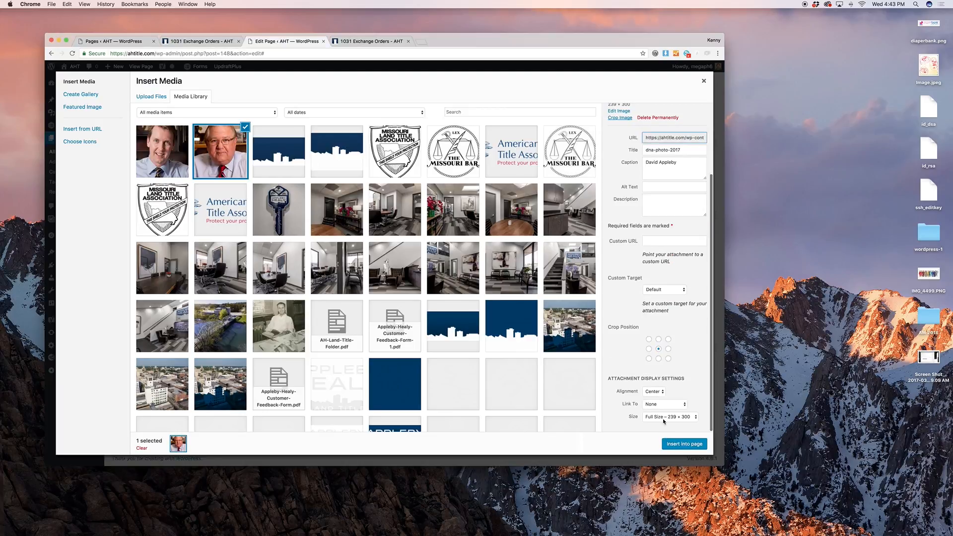
{"action": "left_click", "coordinate": [651, 392]}
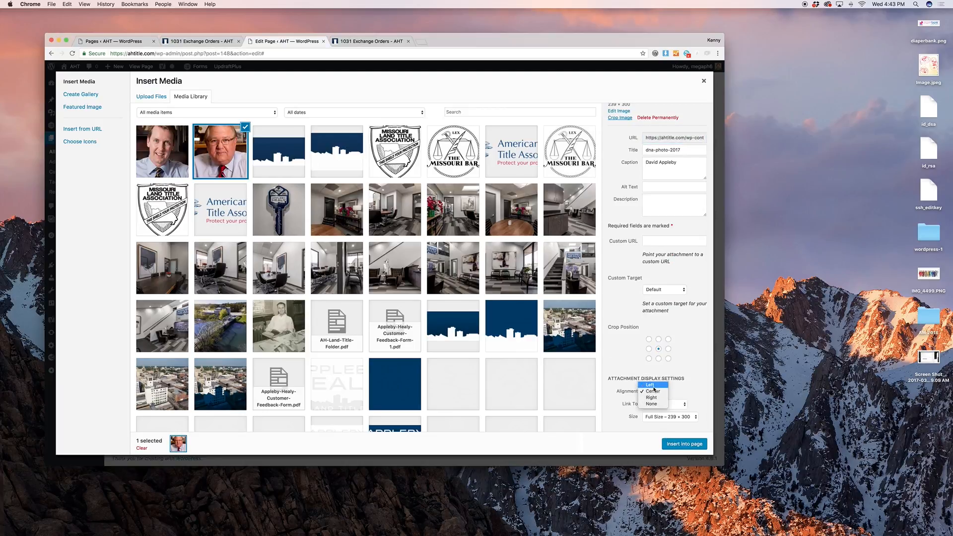
{"action": "left_click", "coordinate": [686, 387]}
{"action": "left_click", "coordinate": [680, 406]}
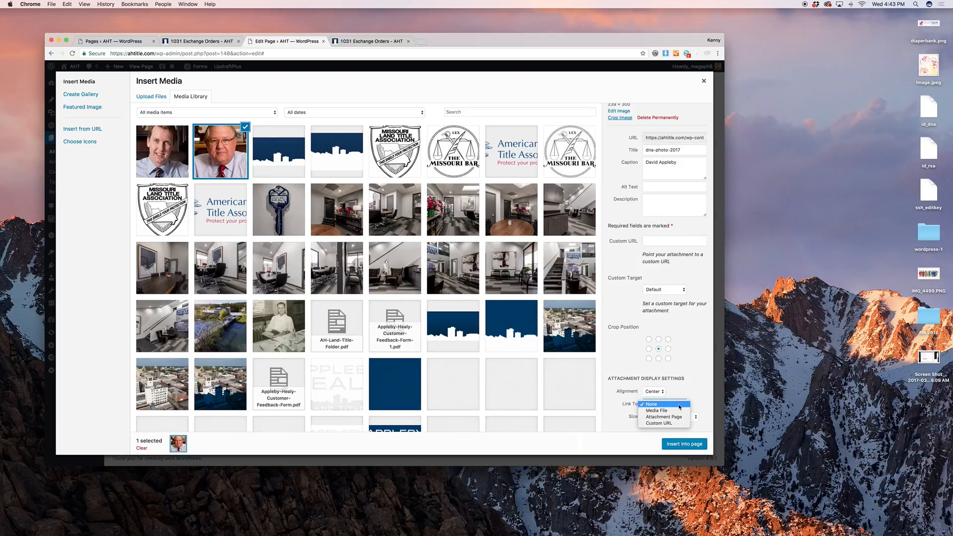
{"action": "left_click", "coordinate": [680, 405]}
{"action": "left_click", "coordinate": [684, 417]}
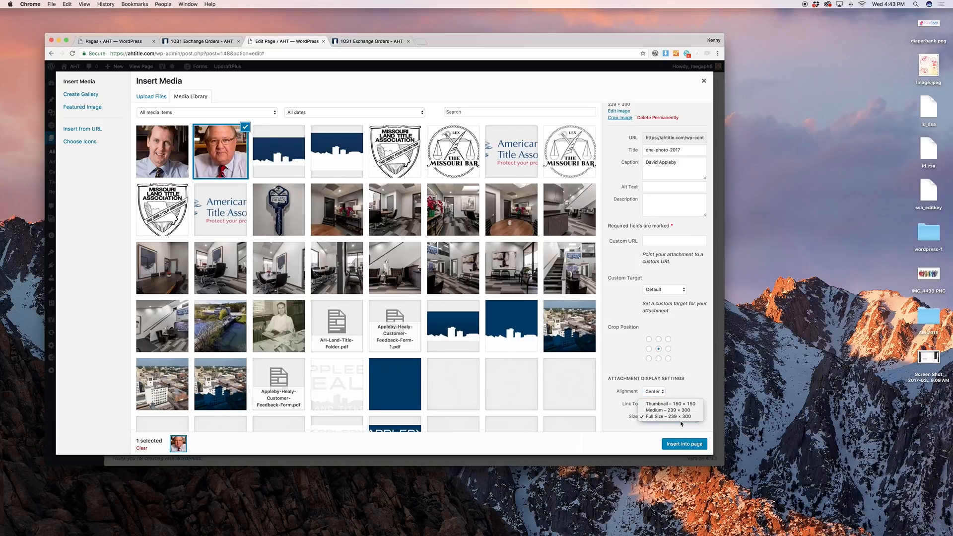
{"action": "left_click", "coordinate": [681, 421]}
{"action": "left_click", "coordinate": [680, 444]}
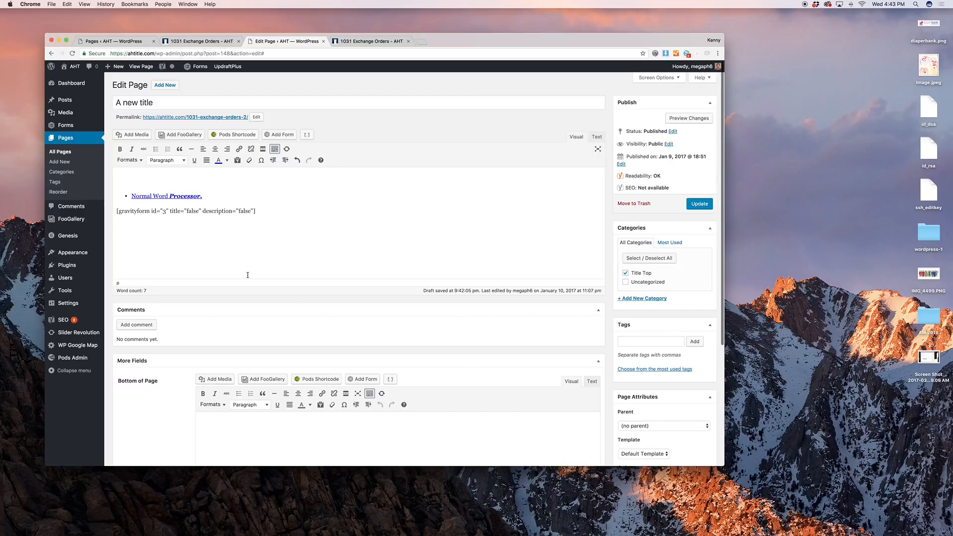
Select the inserted photo and preview the page with it
{"action": "left_click", "coordinate": [336, 211]}
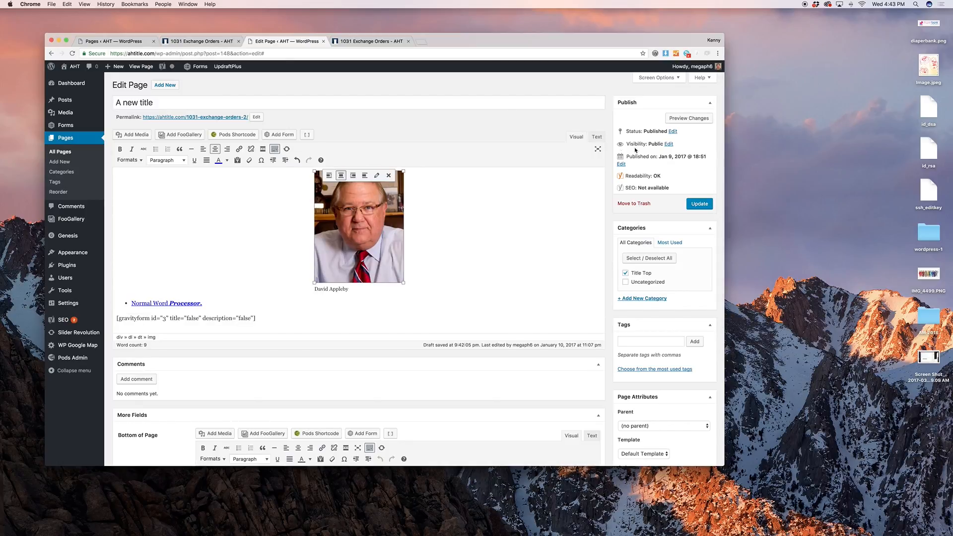
{"action": "left_click", "coordinate": [689, 118]}
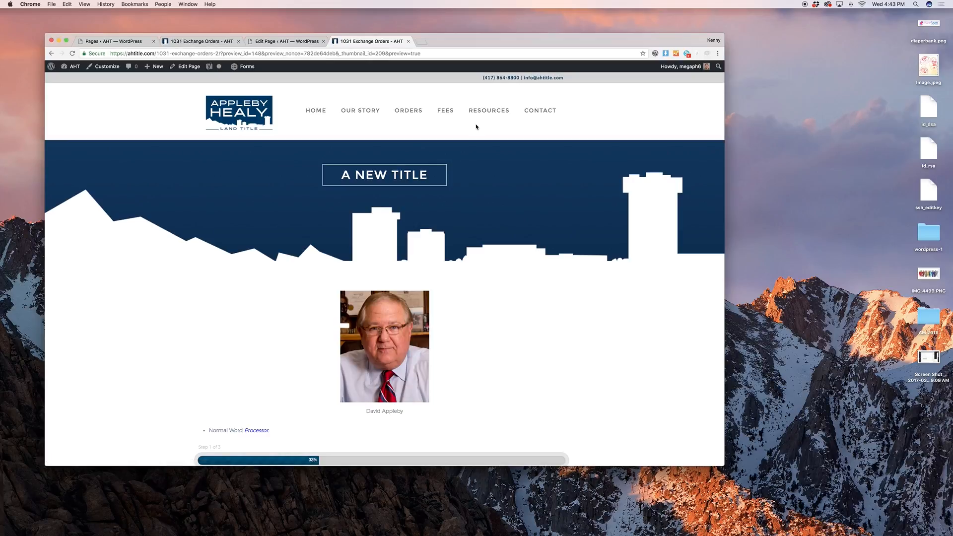
{"action": "left_click", "coordinate": [259, 39]}
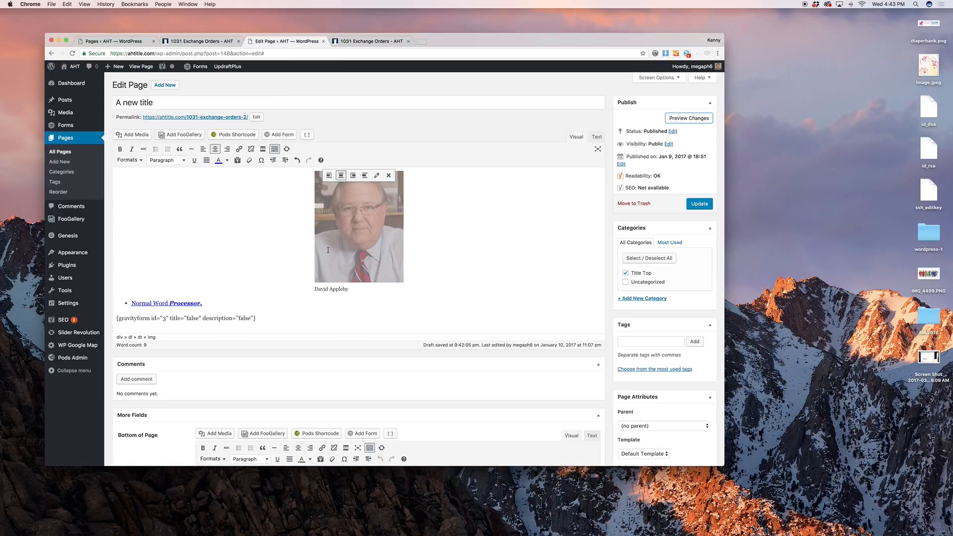
Preview the photo aligned left, then switch it to no alignment
{"action": "left_click", "coordinate": [328, 175]}
{"action": "left_click", "coordinate": [700, 118]}
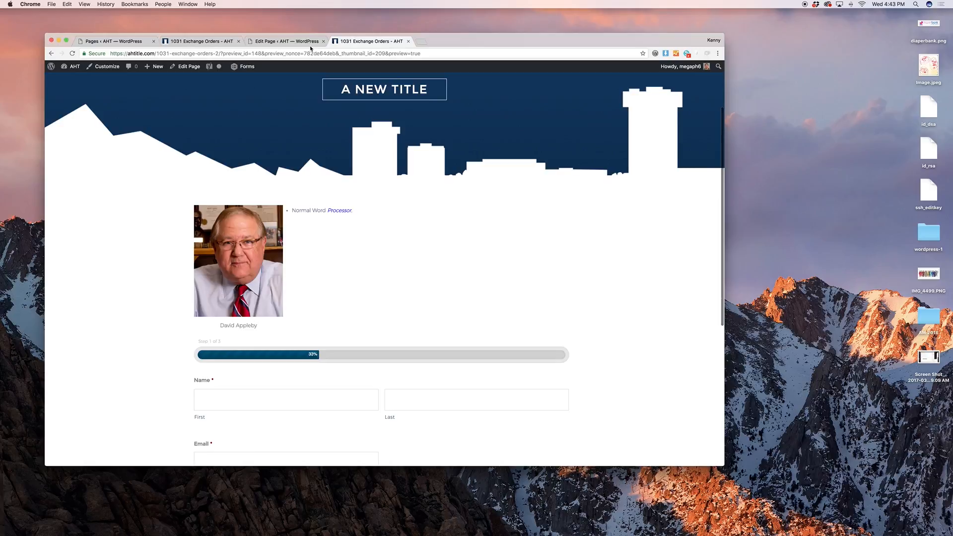
{"action": "left_click", "coordinate": [284, 41]}
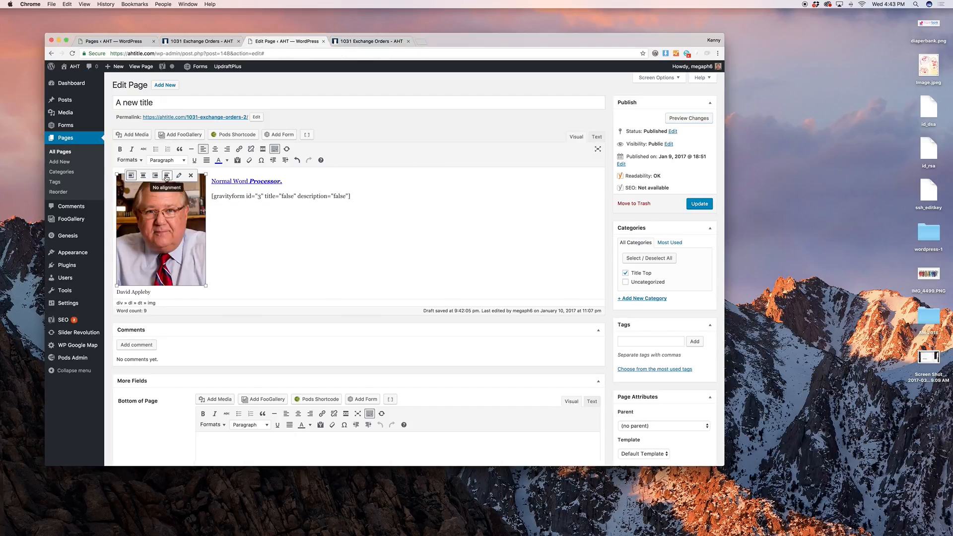
{"action": "left_click", "coordinate": [166, 176]}
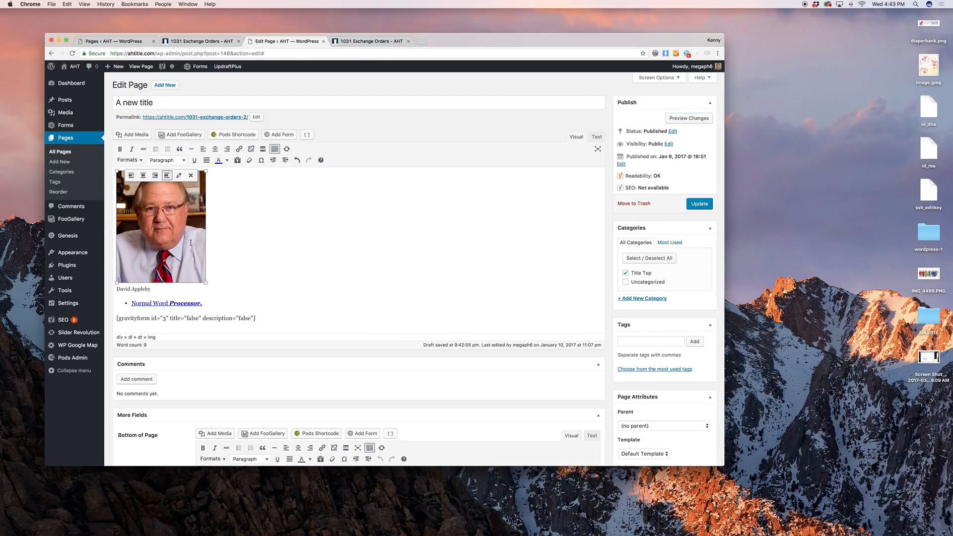
Change the photo's caption to 'Really cool guy.' in Image Details
{"action": "left_click", "coordinate": [178, 176]}
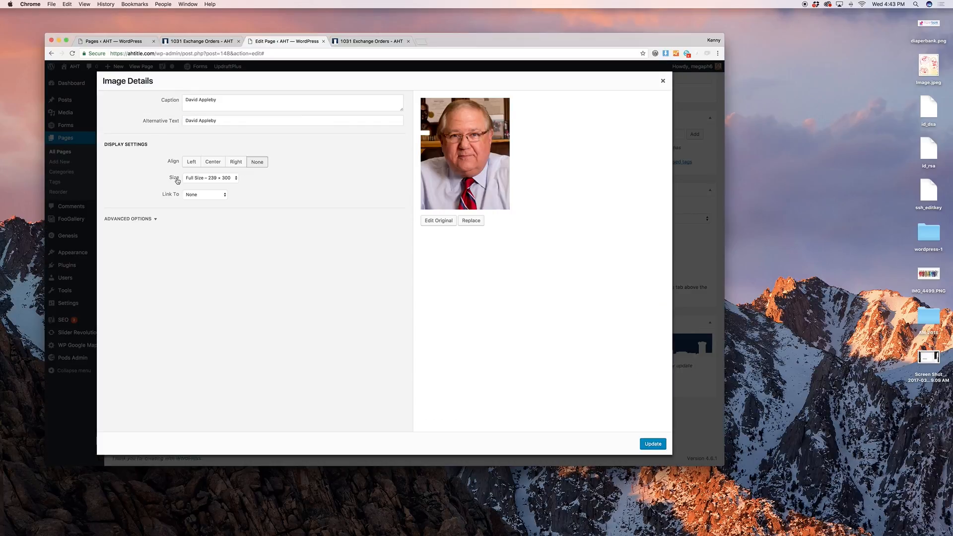
{"action": "triple_click", "coordinate": [242, 105]}
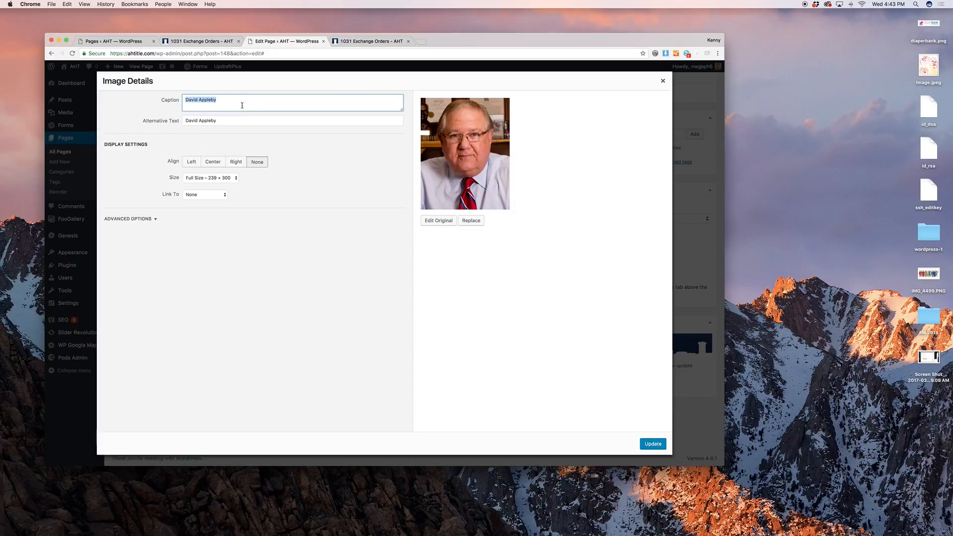
{"action": "type", "text": "Really cool guy."}
Give the photo a custom size 150 px wide (150 × 188) and update it
{"action": "left_click", "coordinate": [230, 177]}
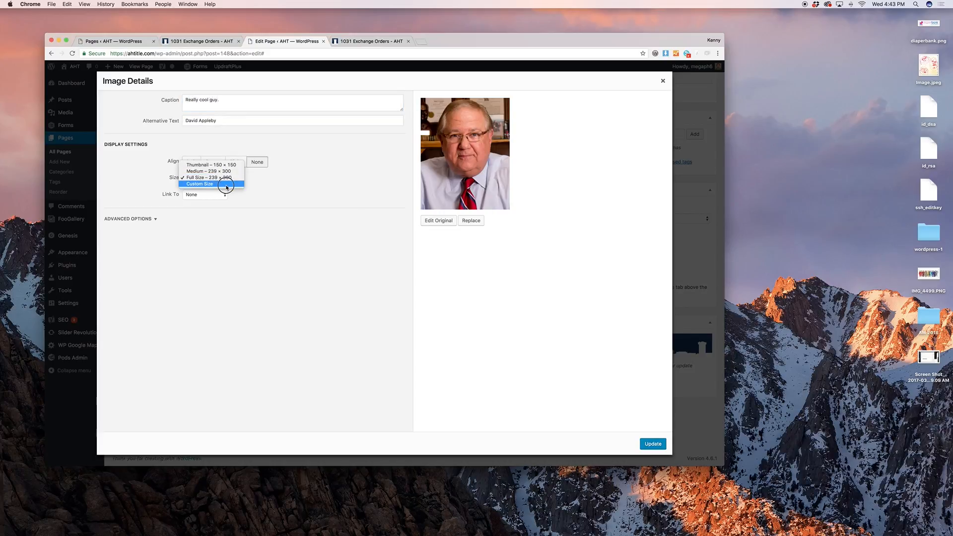
{"action": "left_click", "coordinate": [226, 184]}
{"action": "double_click", "coordinate": [191, 199]}
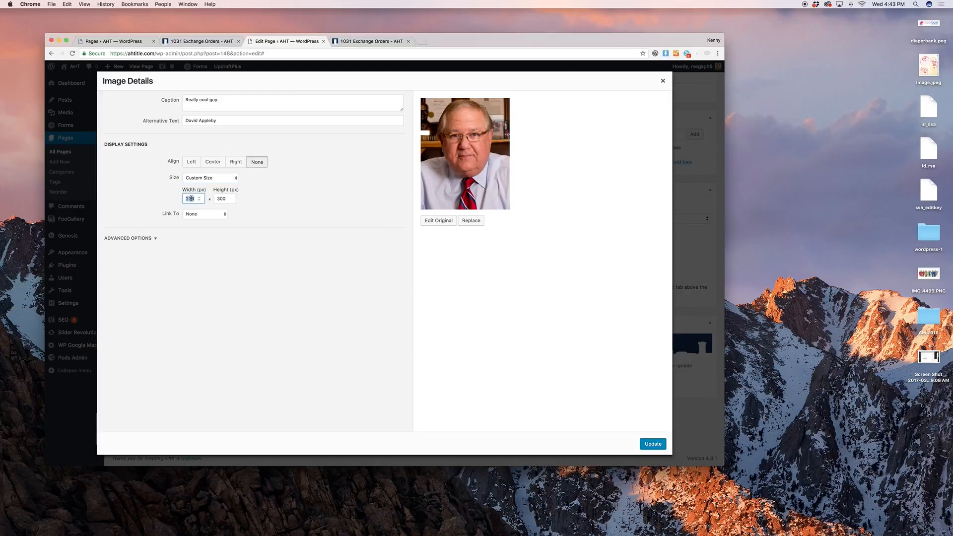
{"action": "type", "text": "150"}
{"action": "key", "text": "Tab"}
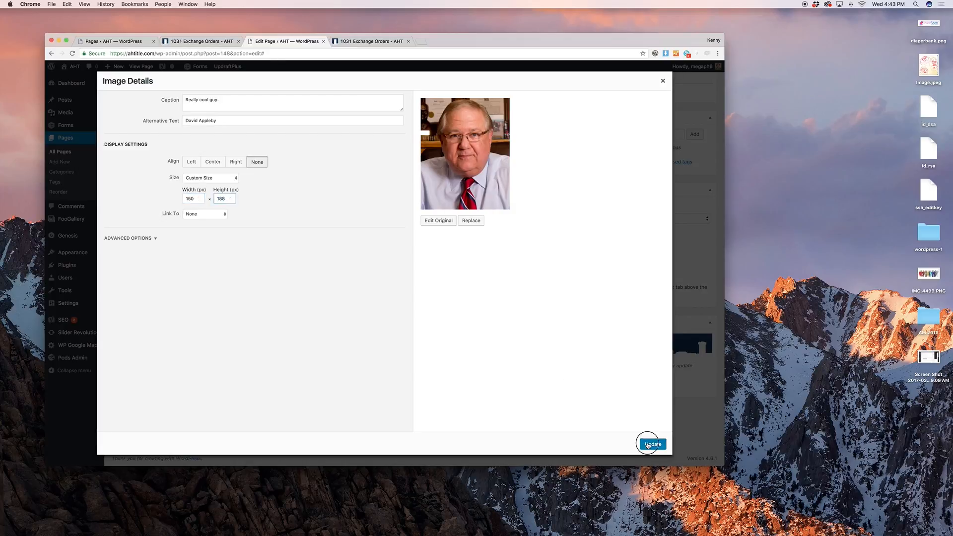
{"action": "left_click", "coordinate": [653, 444]}
Preview the page with the resized, captioned photo, then return to the editor
{"action": "left_click", "coordinate": [678, 120]}
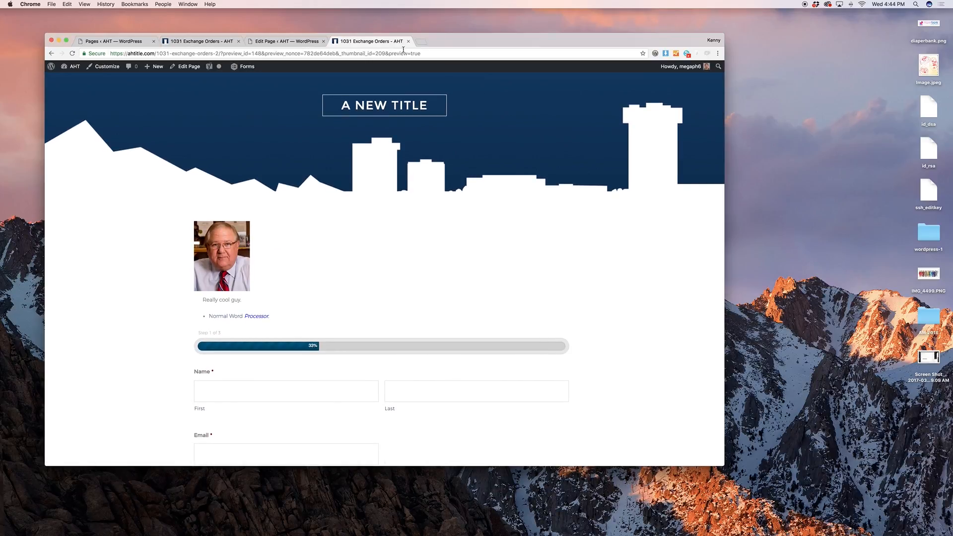
{"action": "left_click", "coordinate": [285, 41]}
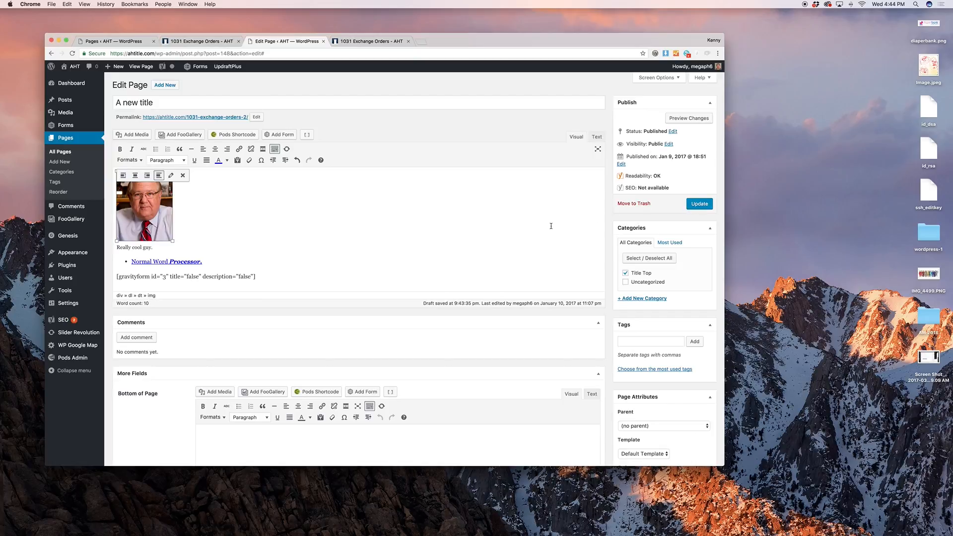
{"action": "scroll", "coordinate": [551, 226], "scroll_direction": "down", "scroll_amount": 2}
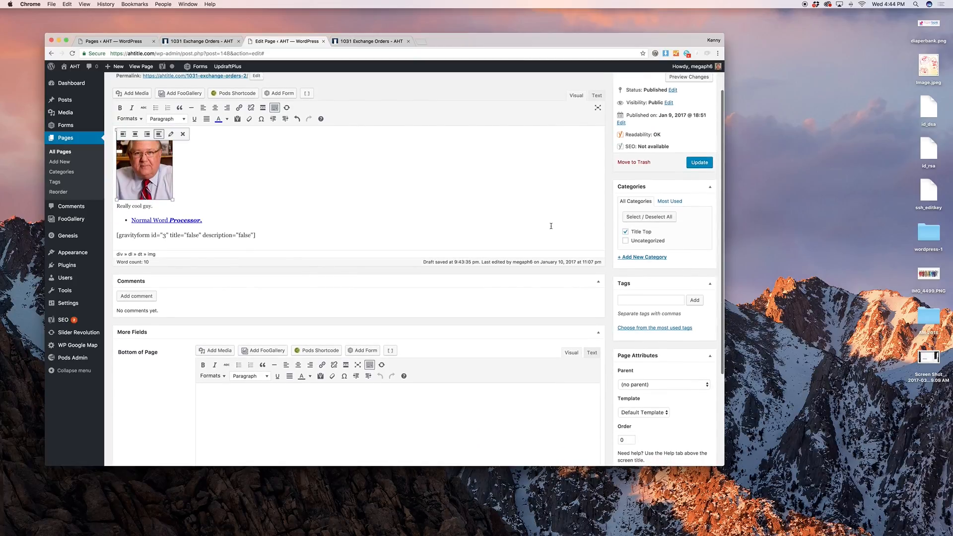
{"action": "scroll", "coordinate": [551, 226], "scroll_direction": "up", "scroll_amount": 2}
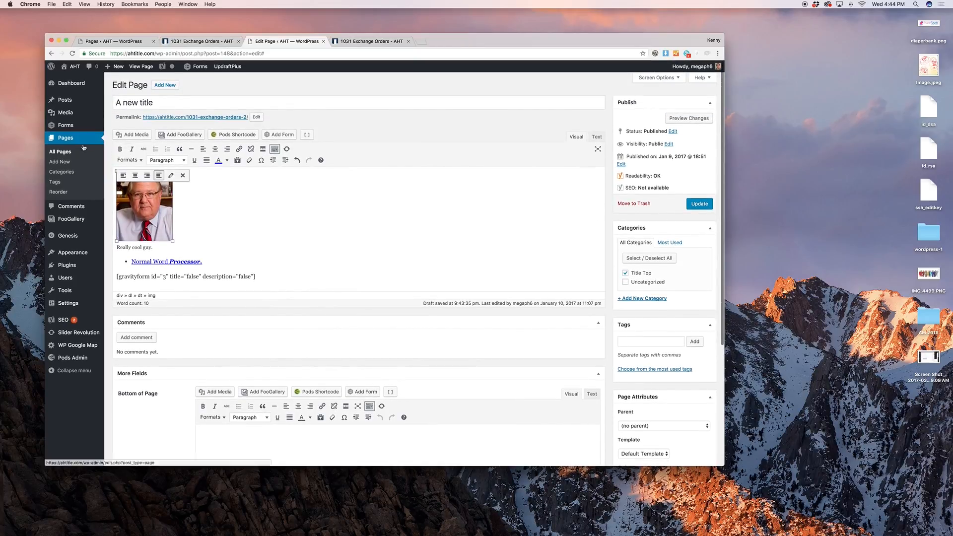
Leave the editor for All Pages and view the site's Orders page
{"action": "left_click", "coordinate": [61, 151]}
{"action": "left_click", "coordinate": [540, 175]}
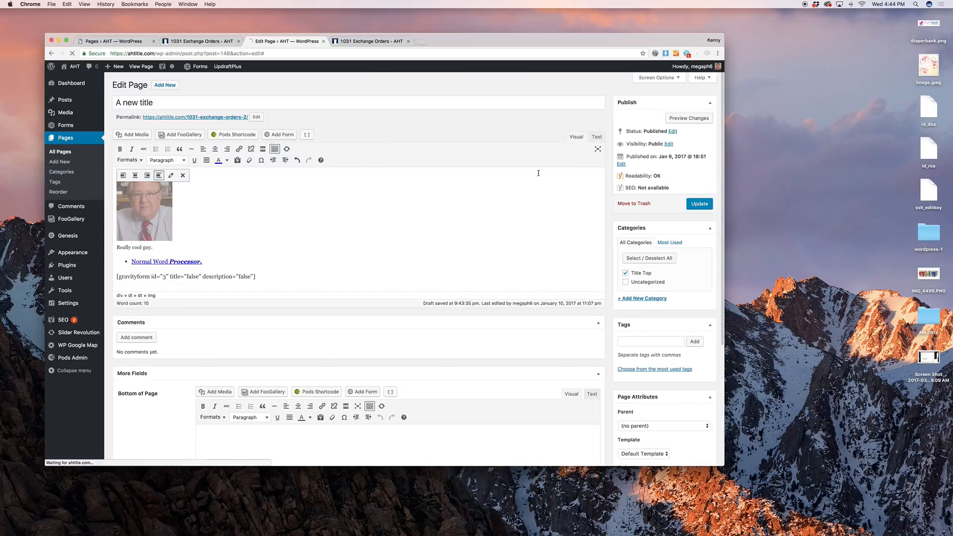
{"action": "left_click", "coordinate": [358, 42]}
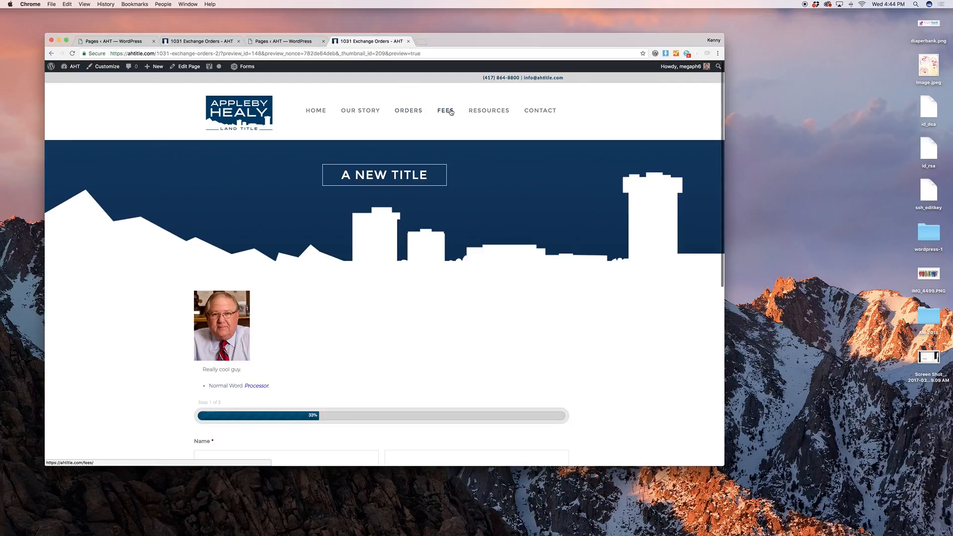
{"action": "left_click", "coordinate": [416, 111]}
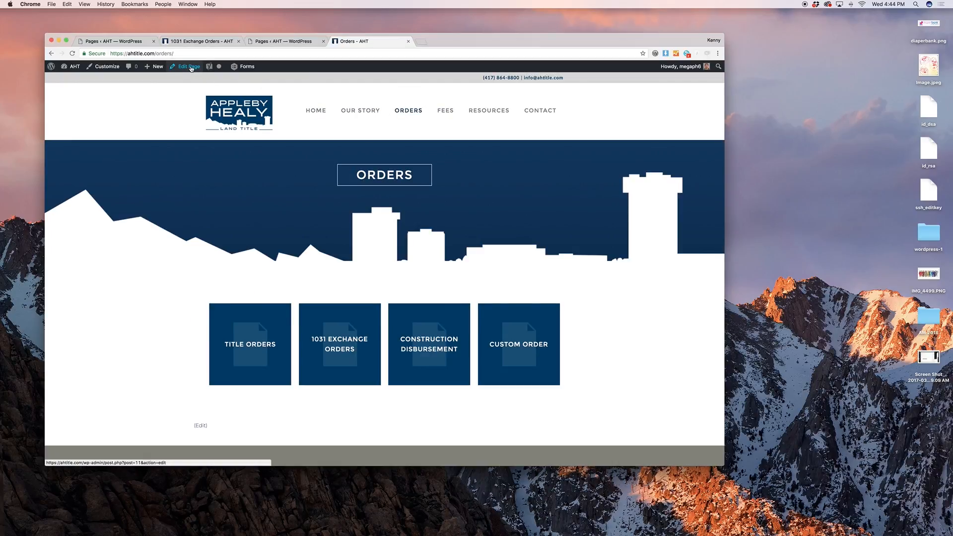
Open the Orders page in the editor and collapse its Revisions box
{"action": "left_click", "coordinate": [191, 67]}
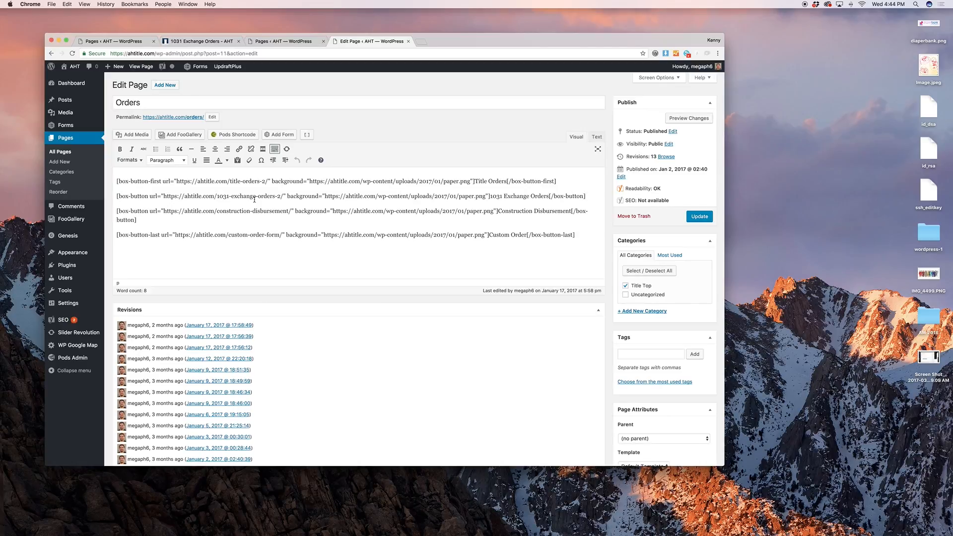
{"action": "left_click", "coordinate": [507, 314]}
{"action": "scroll", "coordinate": [177, 190], "scroll_direction": "up", "scroll_amount": 2}
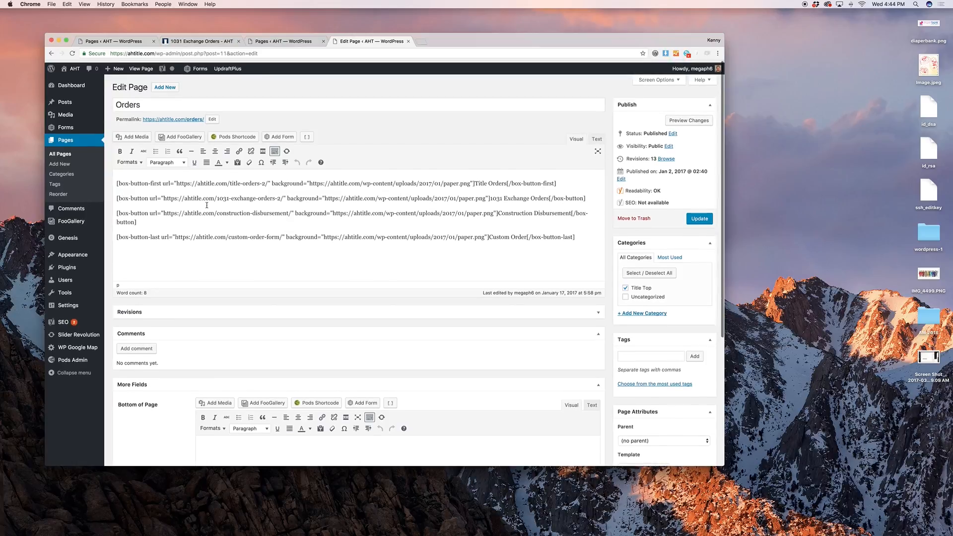
{"action": "left_click", "coordinate": [178, 190]}
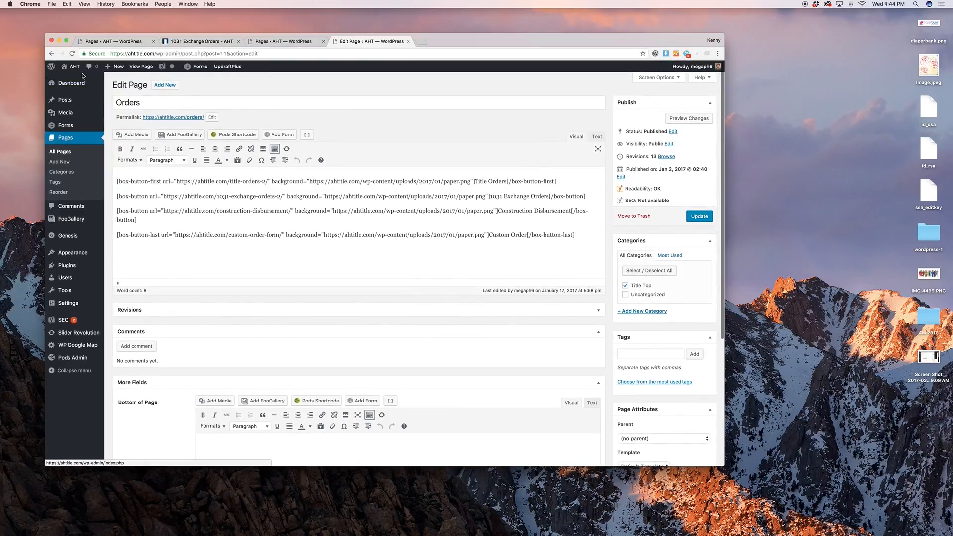
Check the live Orders page's four tiles, narrow the window, and return to the Orders editor
{"action": "left_click", "coordinate": [191, 41]}
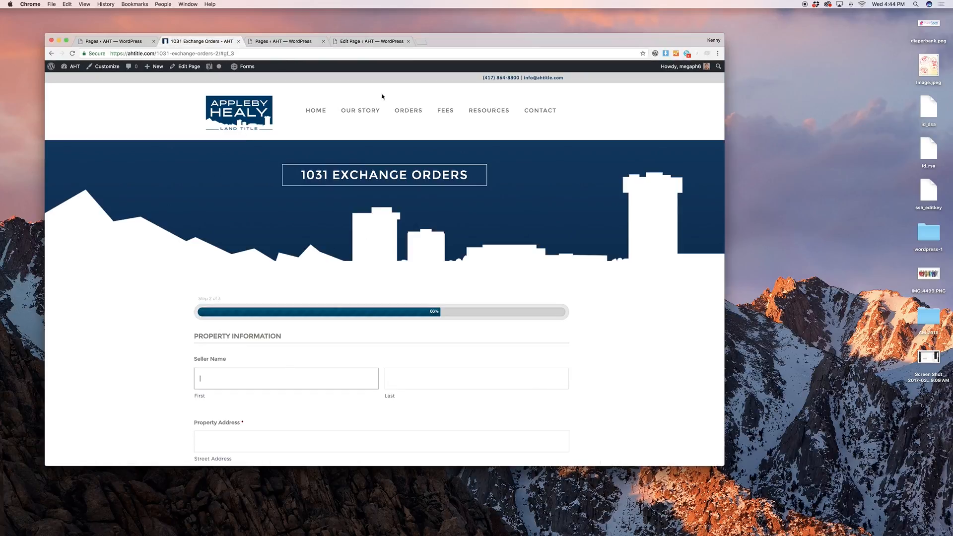
{"action": "left_click", "coordinate": [419, 111]}
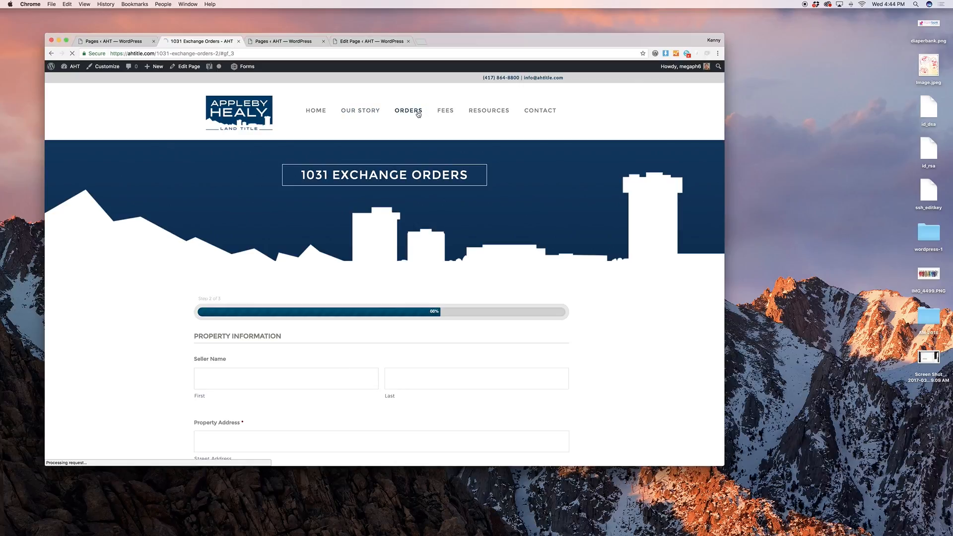
{"action": "scroll", "coordinate": [489, 221], "scroll_direction": "down", "scroll_amount": 5}
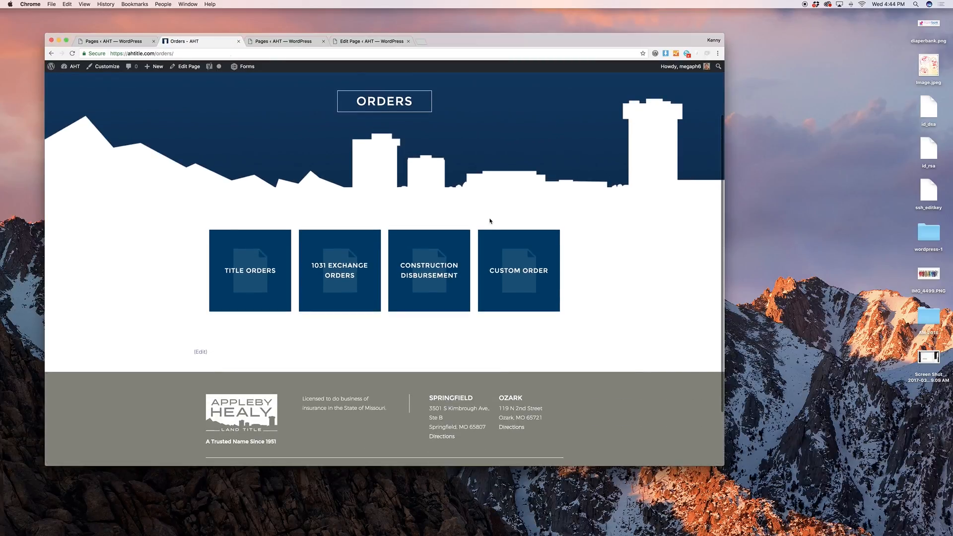
{"action": "scroll", "coordinate": [489, 221], "scroll_direction": "down", "scroll_amount": 3}
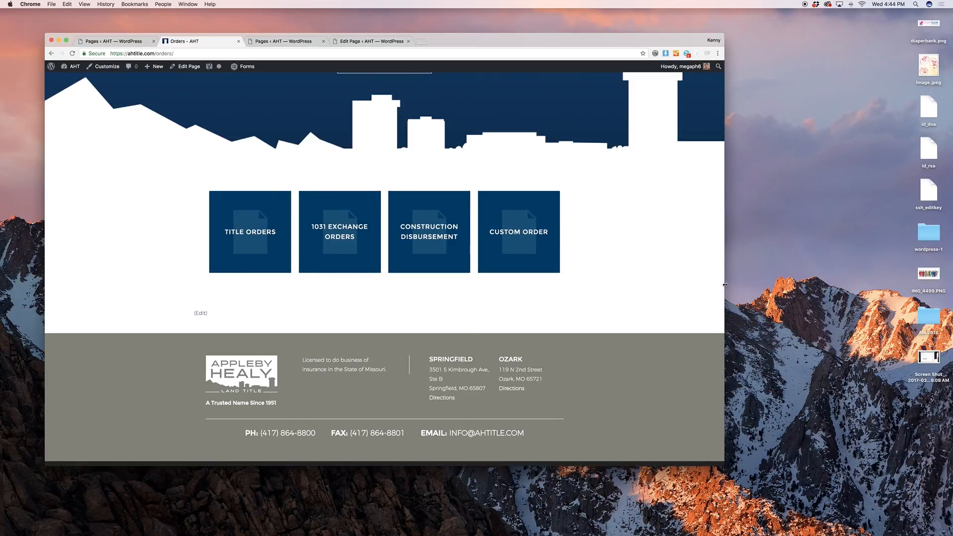
{"action": "left_click_drag", "start_coordinate": [724, 284], "coordinate": [641, 258]}
{"action": "left_click", "coordinate": [280, 41]}
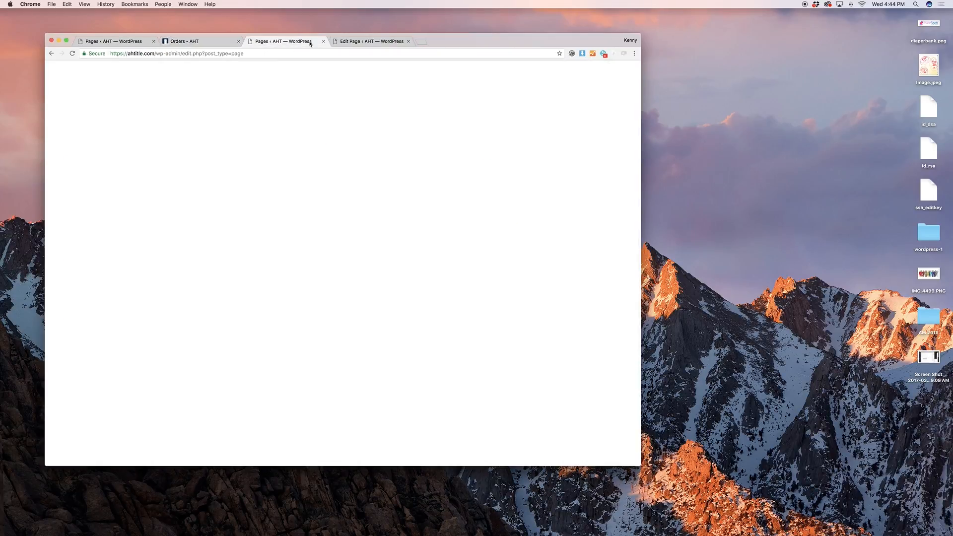
{"action": "left_click", "coordinate": [369, 41]}
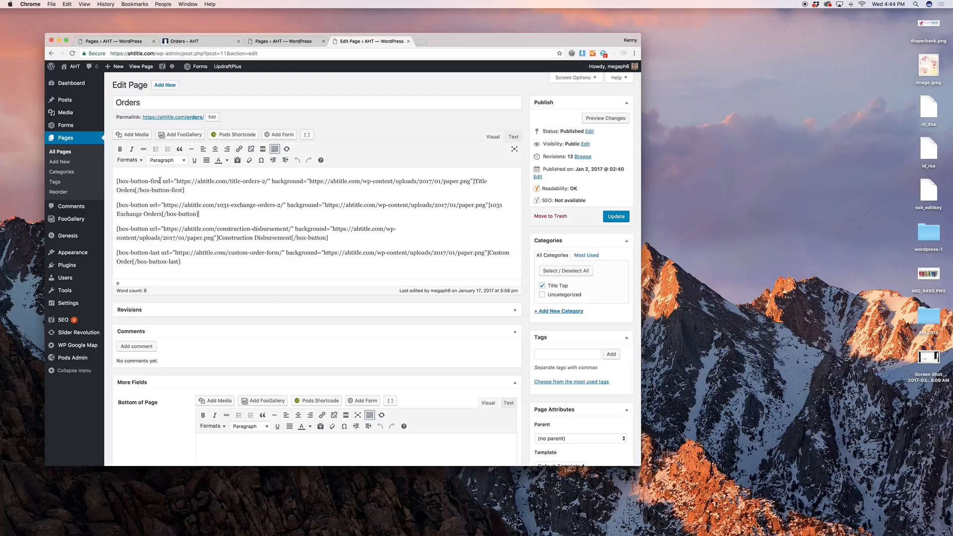
Inspect the first box-button shortcode's tag name, paper.png background URL and Orders title
{"action": "left_click_drag", "start_coordinate": [160, 181], "coordinate": [116, 181]}
{"action": "left_click", "coordinate": [151, 180]}
{"action": "left_click_drag", "start_coordinate": [162, 182], "coordinate": [148, 182]}
{"action": "left_click", "coordinate": [164, 182]}
{"action": "left_click", "coordinate": [164, 181]}
{"action": "triple_click", "coordinate": [432, 180]}
{"action": "left_click", "coordinate": [419, 181]}
{"action": "left_click_drag", "start_coordinate": [471, 181], "coordinate": [310, 182]}
{"action": "left_click", "coordinate": [325, 181]}
{"action": "left_click_drag", "start_coordinate": [475, 182], "coordinate": [134, 187]}
{"action": "left_click", "coordinate": [134, 188]}
{"action": "left_click", "coordinate": [237, 193]}
{"action": "left_click", "coordinate": [202, 190]}
Duplicate the 1031 Exchange Orders shortcode, relabel the copy 'Another Box', and preview
{"action": "left_click_drag", "start_coordinate": [216, 212], "coordinate": [129, 204]}
{"action": "key", "text": "ctrl+c"}
{"action": "left_click", "coordinate": [209, 216]}
{"action": "key", "text": "ctrl+v"}
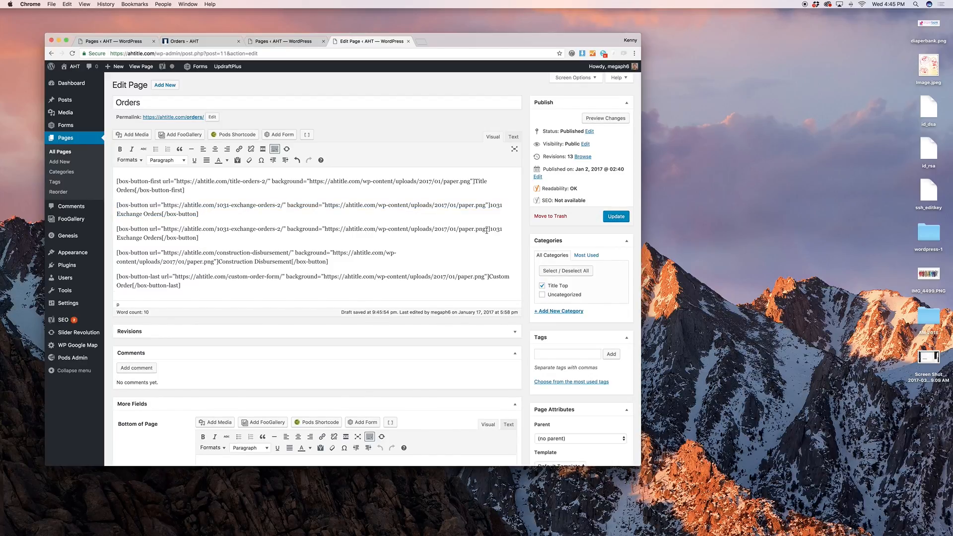
{"action": "left_click_drag", "start_coordinate": [490, 229], "coordinate": [163, 238]}
{"action": "type", "text": "Another Box"}
{"action": "left_click", "coordinate": [608, 116]}
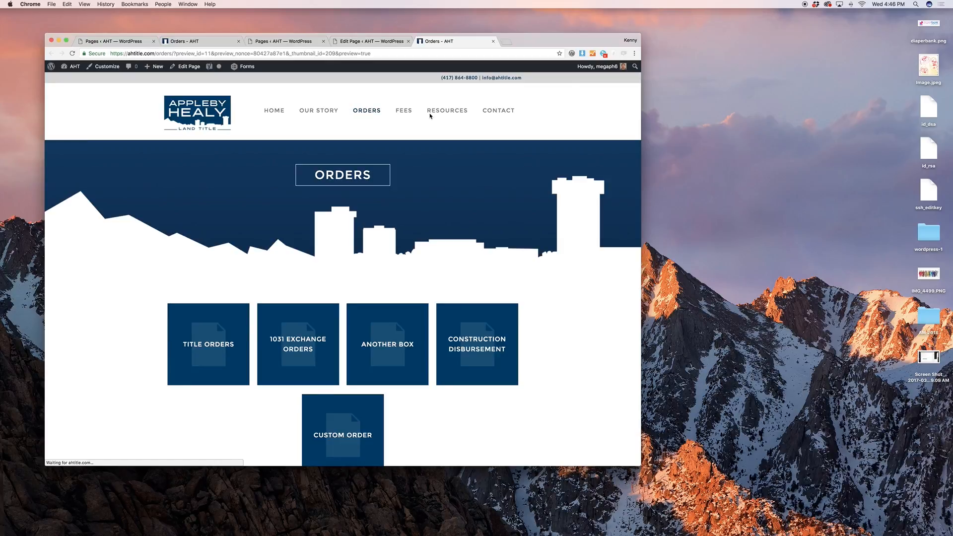
Check the new Another Box tile in the preview, then go back to the Orders editor
{"action": "scroll", "coordinate": [464, 256], "scroll_direction": "down", "scroll_amount": 3}
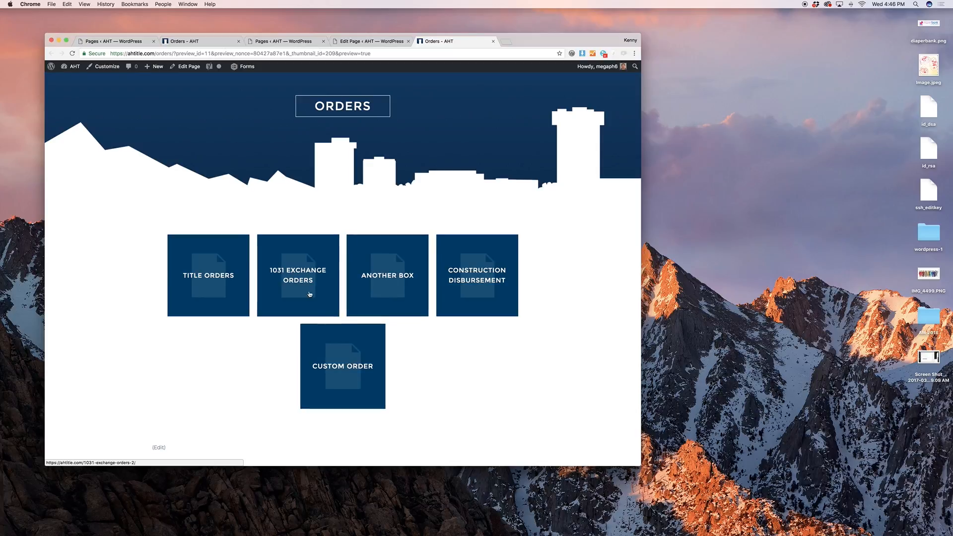
{"action": "left_click", "coordinate": [371, 41]}
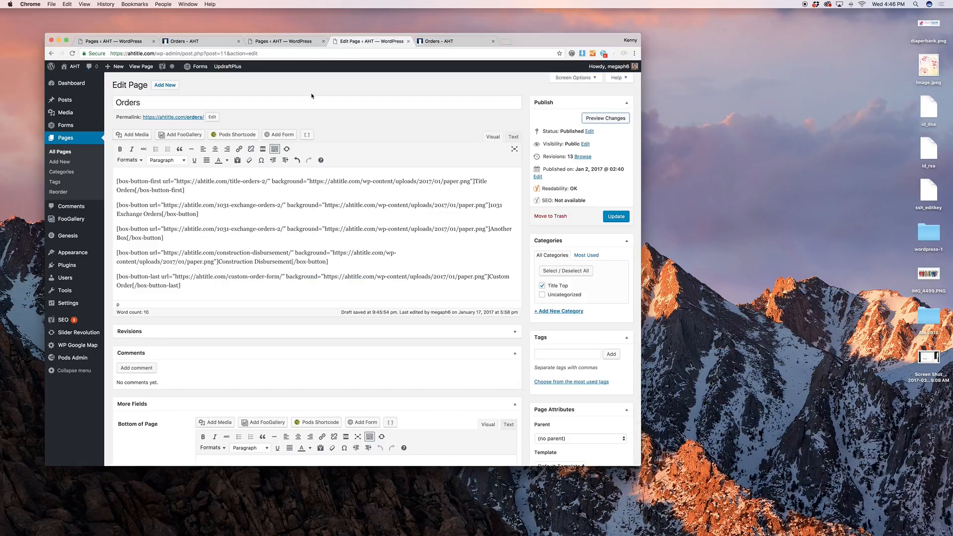
Copy the Appleby-Healy-15.jpg URL from the Media Library and close it
{"action": "left_click", "coordinate": [145, 137]}
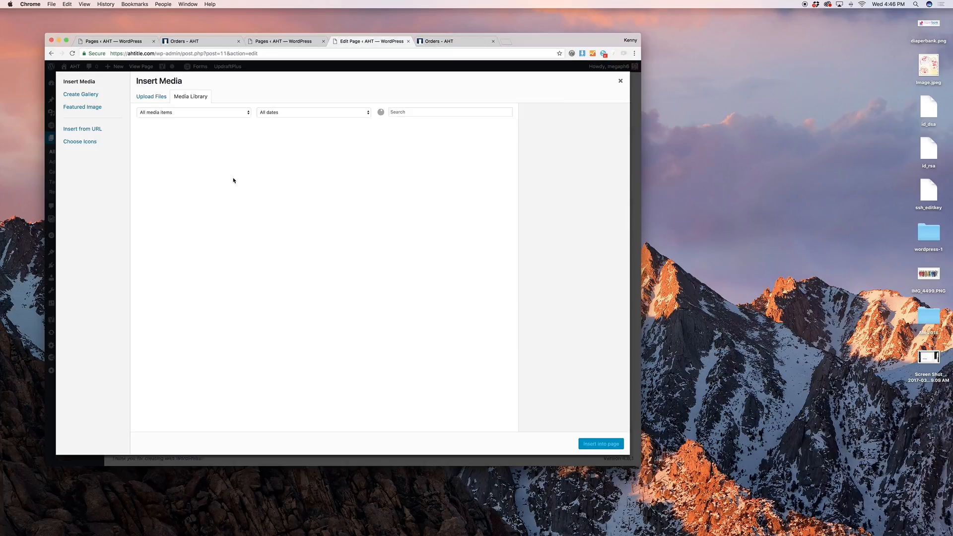
{"action": "scroll", "coordinate": [380, 232], "scroll_direction": "down", "scroll_amount": 5}
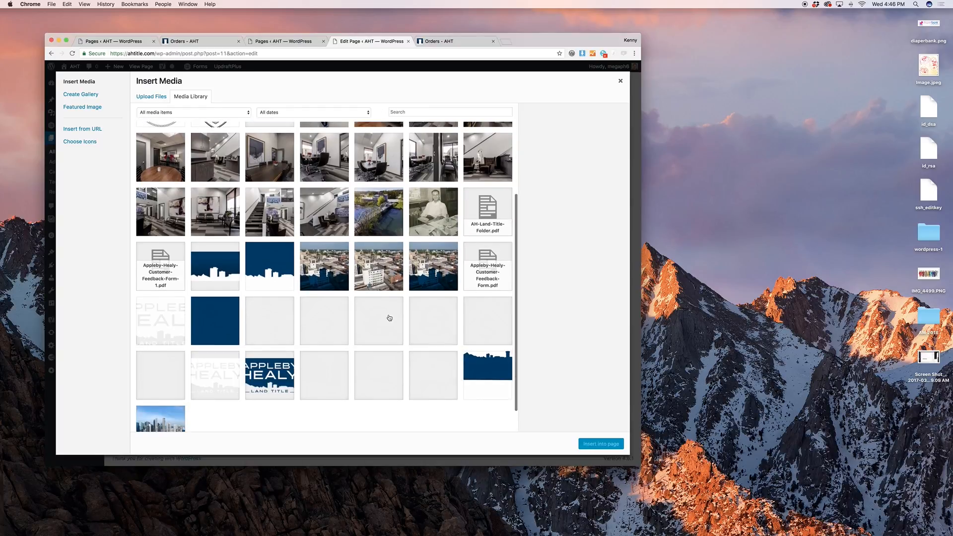
{"action": "left_click", "coordinate": [390, 322]}
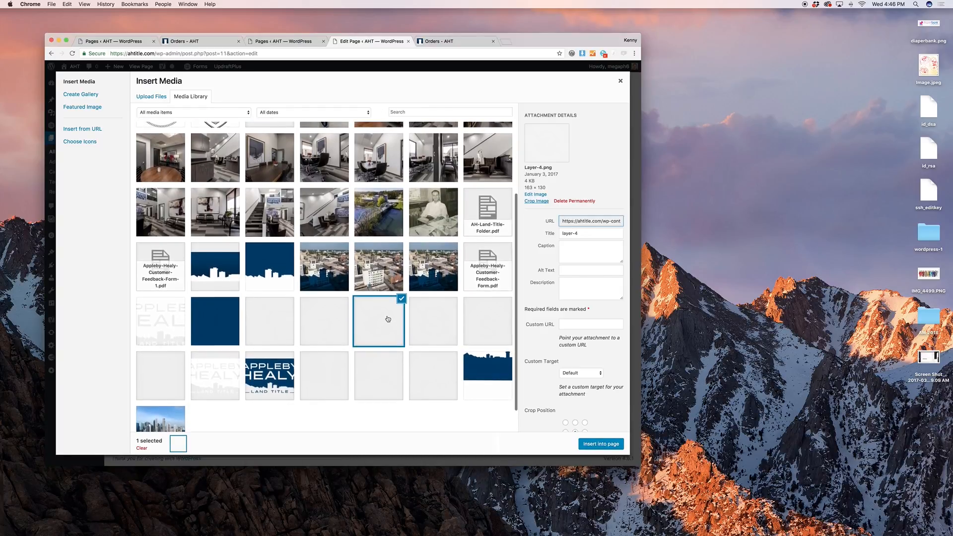
{"action": "scroll", "coordinate": [340, 316], "scroll_direction": "up", "scroll_amount": 4}
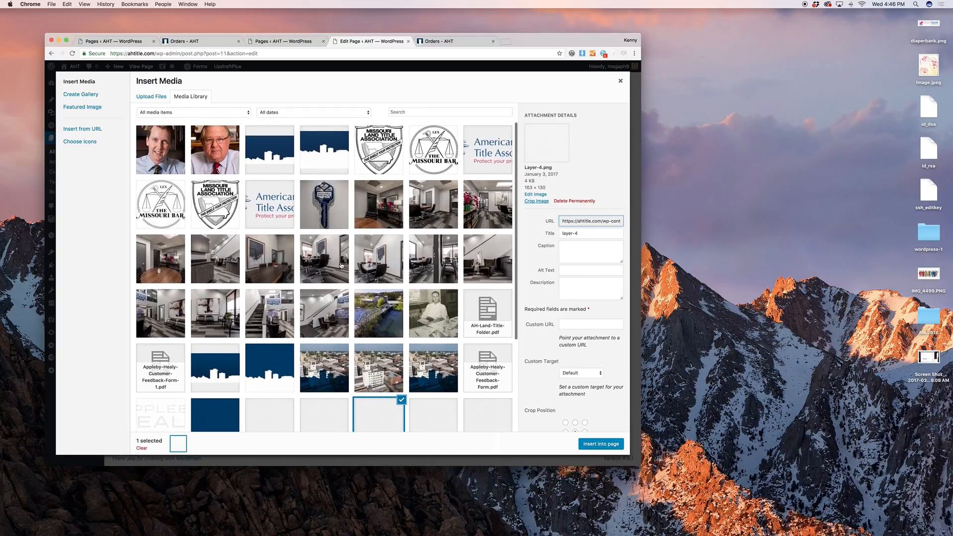
{"action": "left_click", "coordinate": [328, 209]}
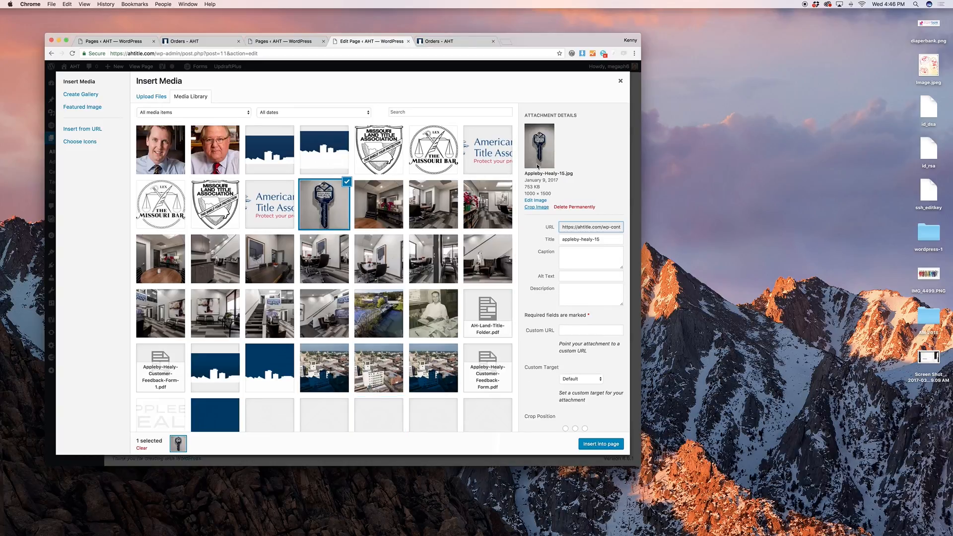
{"action": "left_click", "coordinate": [580, 227]}
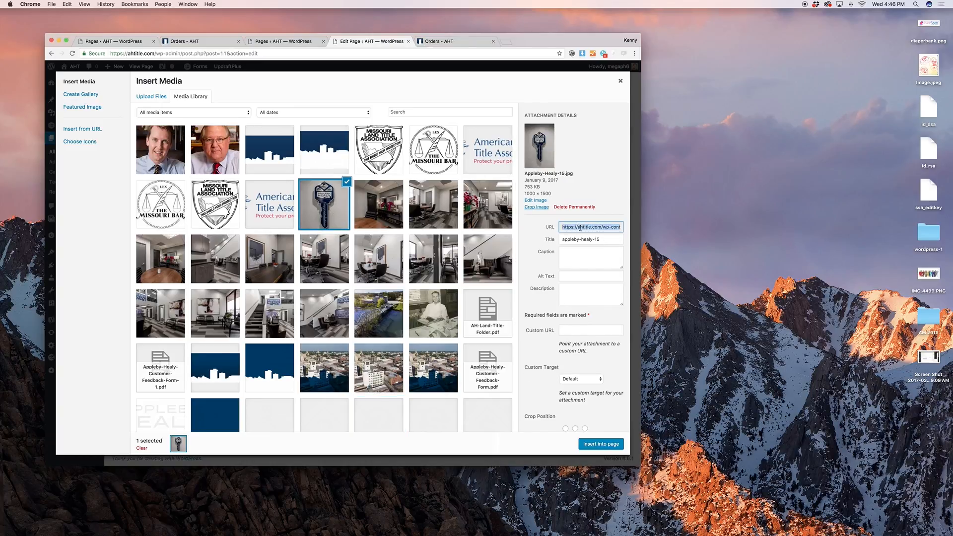
{"action": "left_click", "coordinate": [620, 82]}
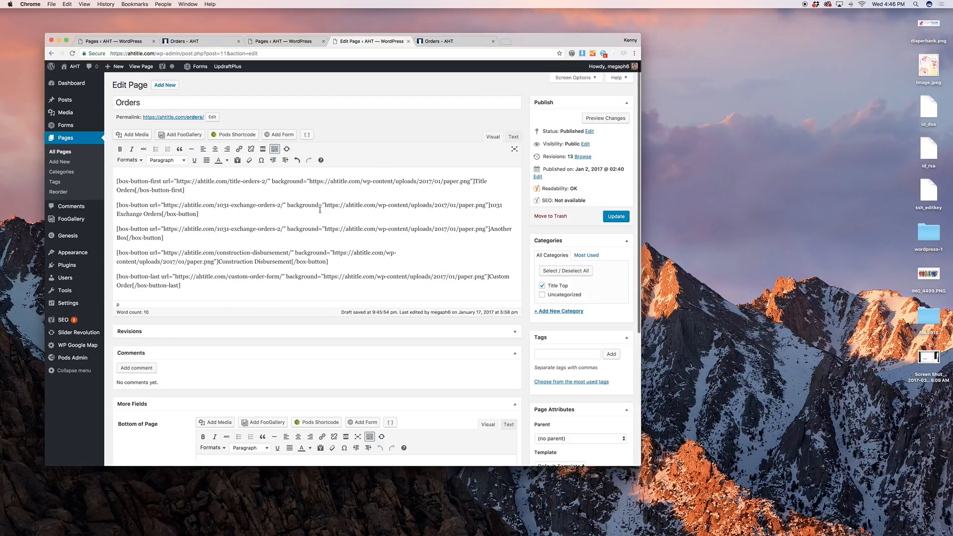
Replace Another Box's paper.png background URL with the Appleby-Healy-15.jpg address, without auto-link
{"action": "left_click", "coordinate": [322, 229]}
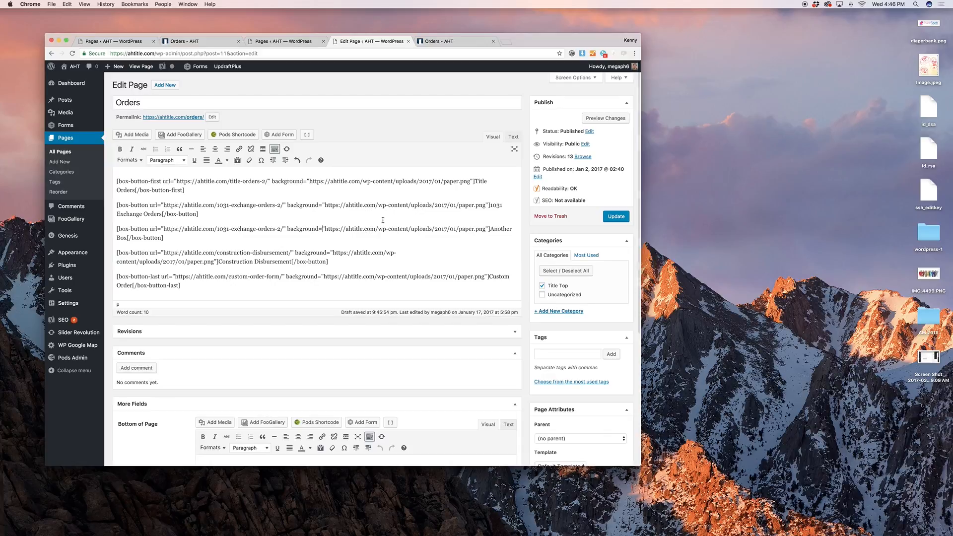
{"action": "left_click_drag", "start_coordinate": [325, 229], "coordinate": [487, 229]}
{"action": "type", "text": "https://ahtitle.com/wp-content/uploads/2017/01/Appleby-Healy-15.jpg"}
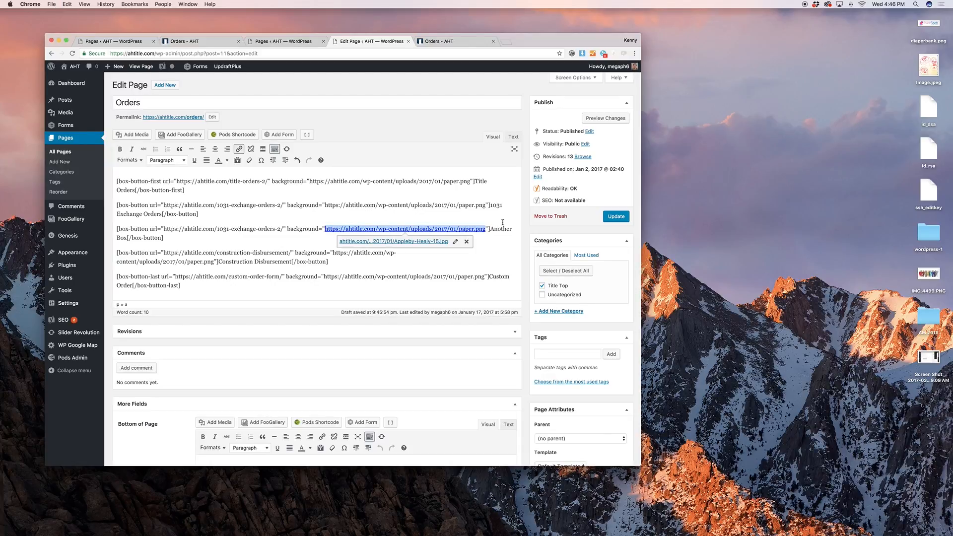
{"action": "key", "text": "super+z"}
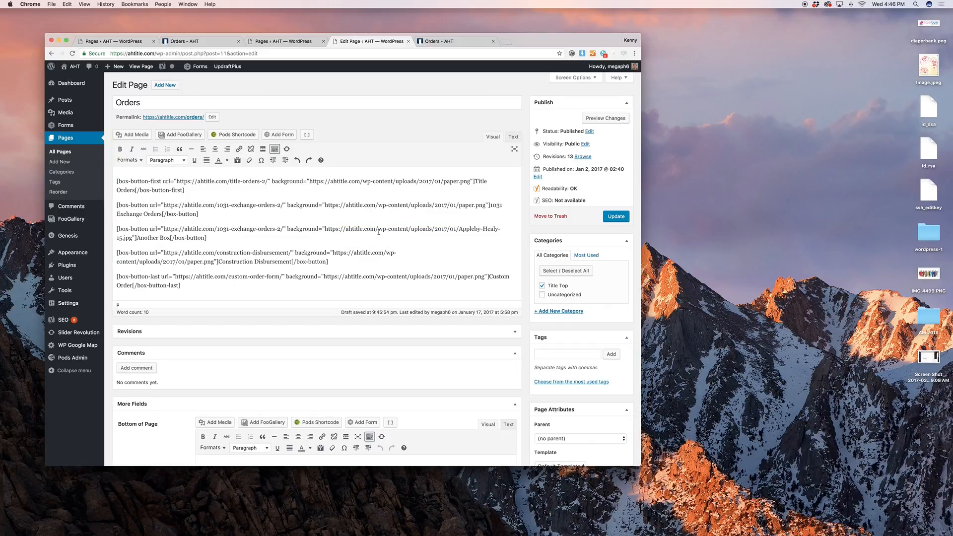
Preview the Another Box tile with its photo background, then return to the editor
{"action": "left_click", "coordinate": [605, 118]}
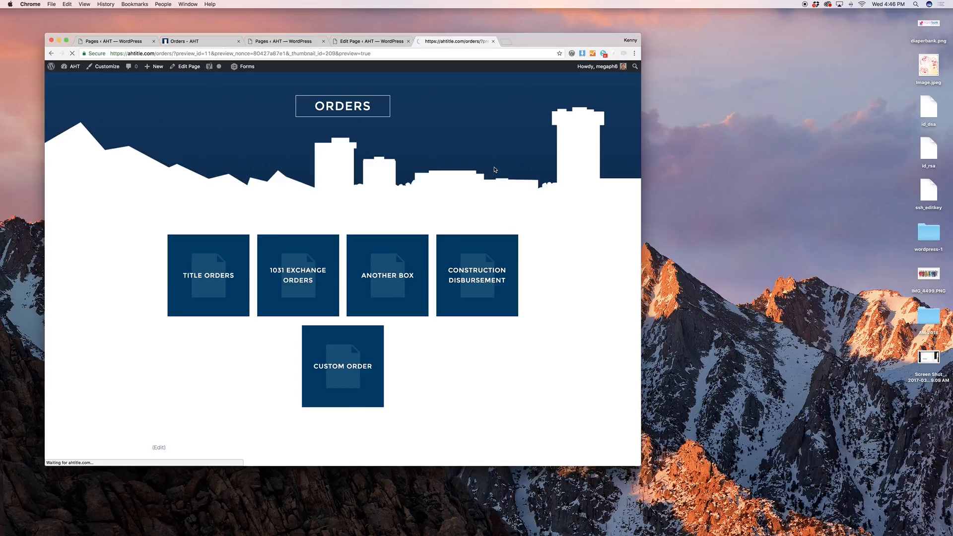
{"action": "scroll", "coordinate": [517, 164], "scroll_direction": "down", "scroll_amount": 4}
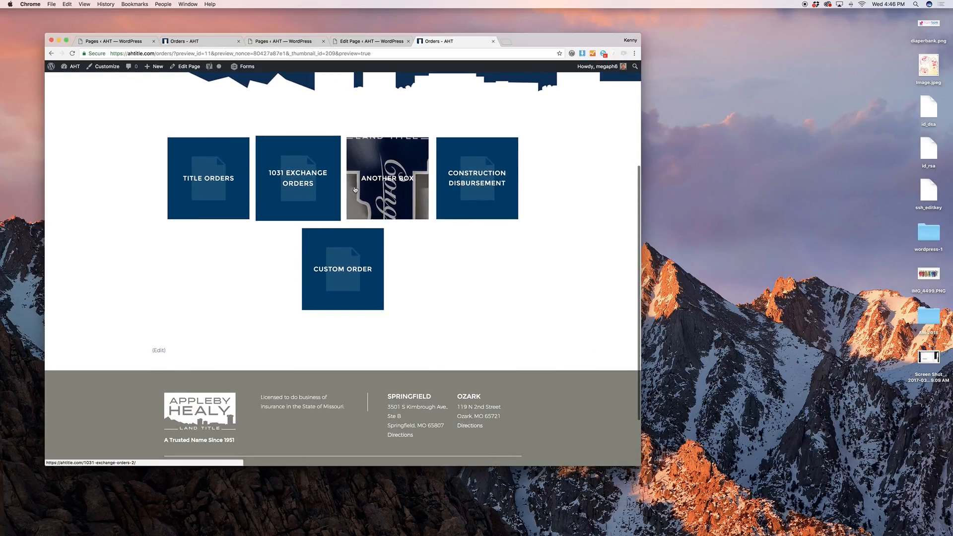
{"action": "left_click", "coordinate": [366, 42]}
{"action": "left_click", "coordinate": [339, 253]}
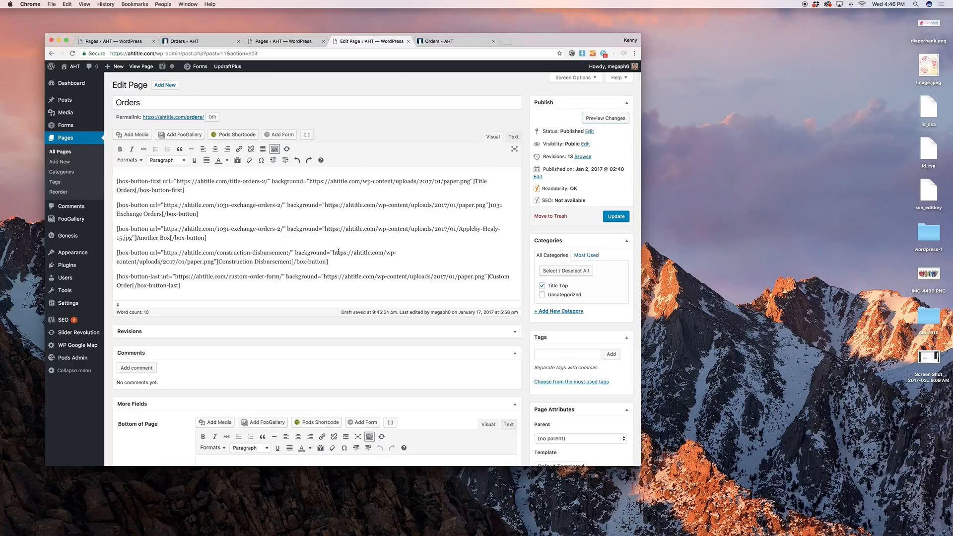
Undo the change so Another Box's background is paper.png again
{"action": "key", "text": "super+z"}
{"action": "left_click", "coordinate": [452, 225]}
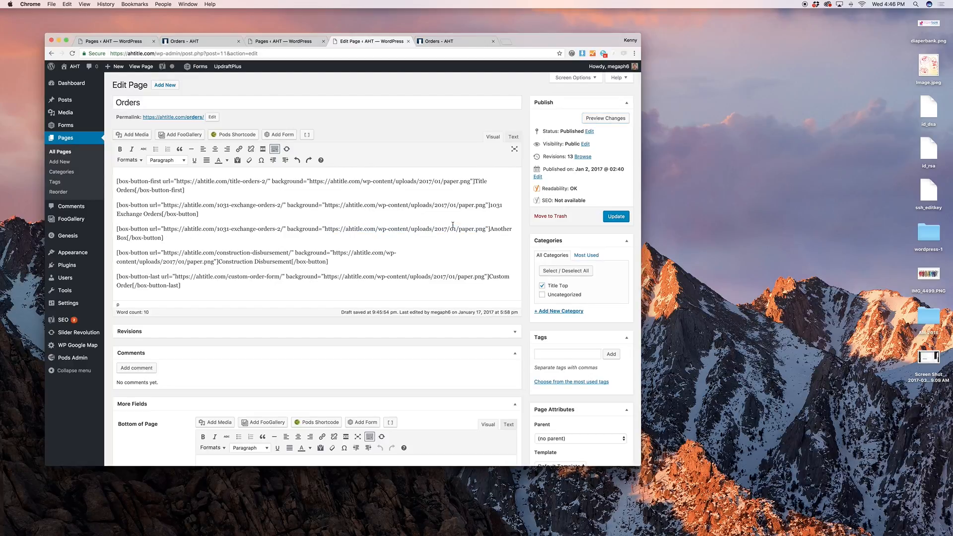
{"action": "scroll", "coordinate": [454, 225], "scroll_direction": "down", "scroll_amount": 3}
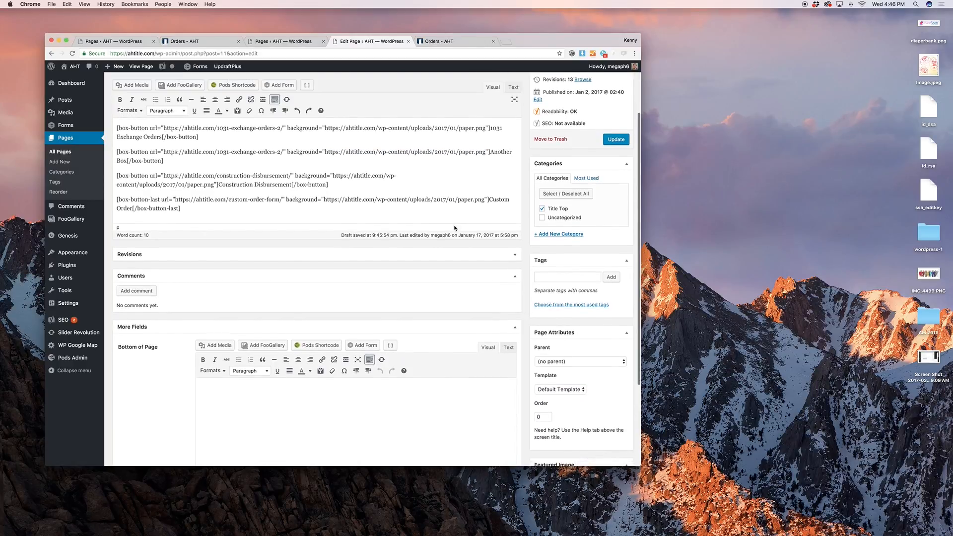
{"action": "scroll", "coordinate": [455, 224], "scroll_direction": "up", "scroll_amount": 3}
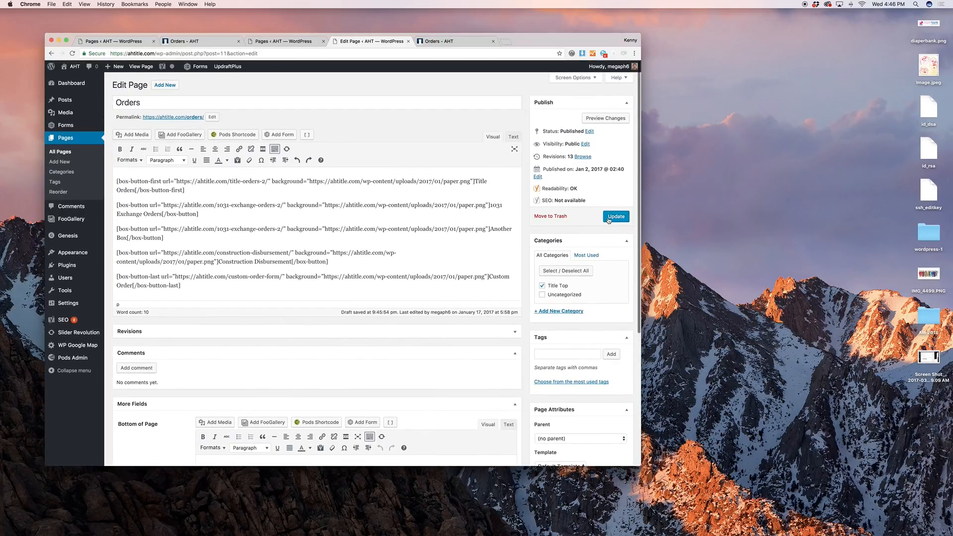
Leave the editor for All Pages and show the Trash list
{"action": "left_click", "coordinate": [60, 152]}
{"action": "key", "text": "Return"}
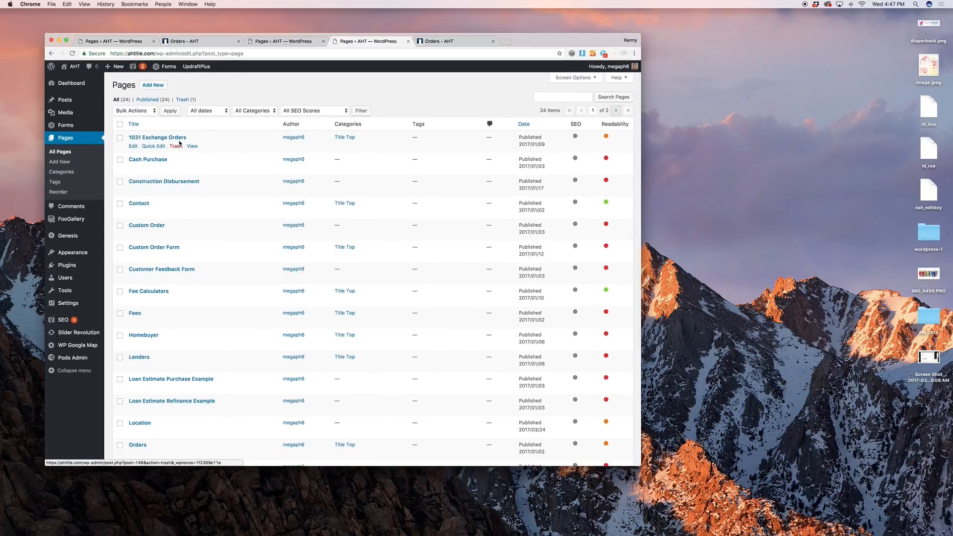
{"action": "left_click", "coordinate": [184, 99]}
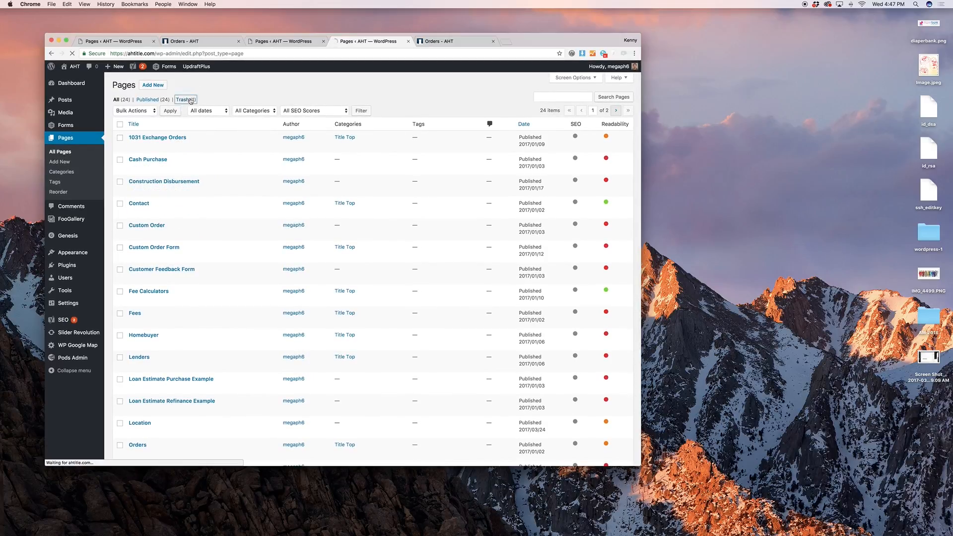
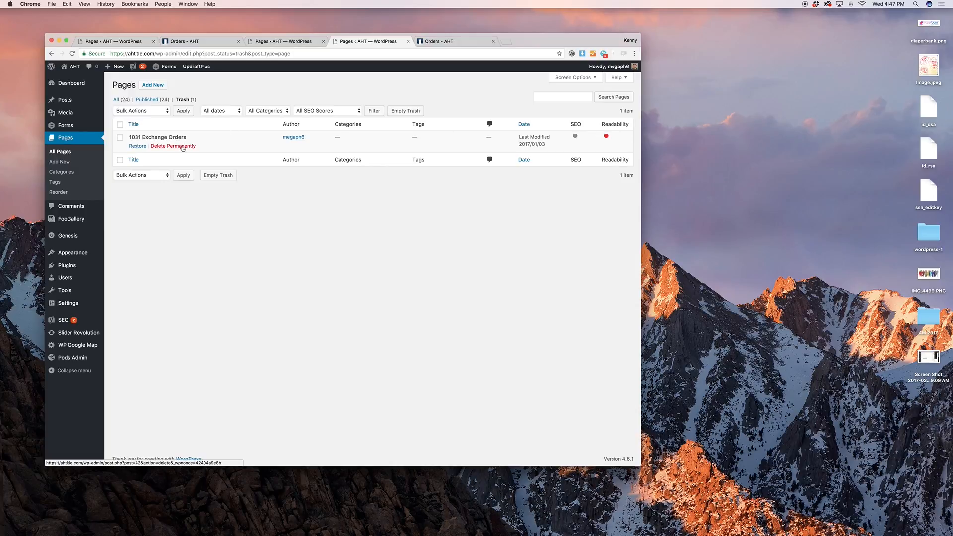
Permanently delete the trashed 1031 Exchange Orders page and list all 24 pages
{"action": "left_click", "coordinate": [183, 147]}
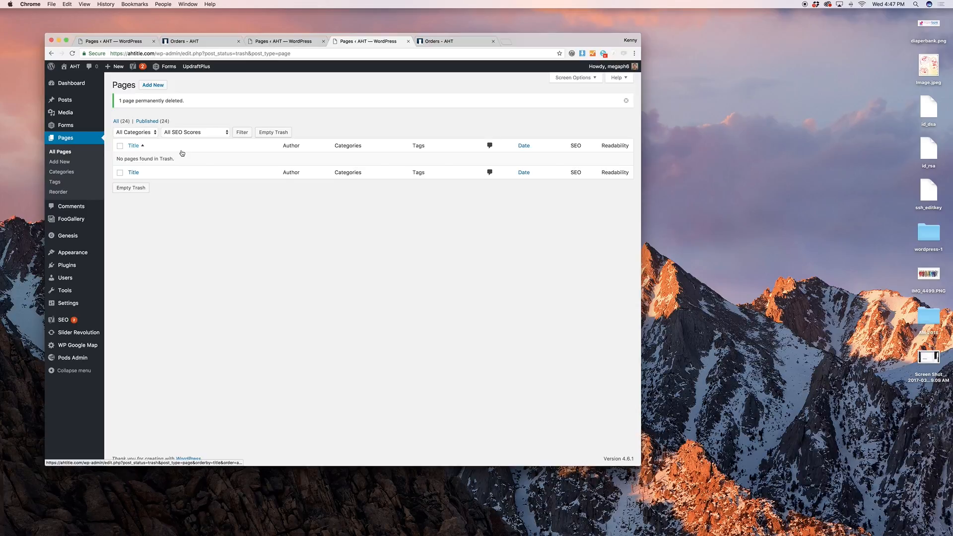
{"action": "left_click", "coordinate": [122, 122]}
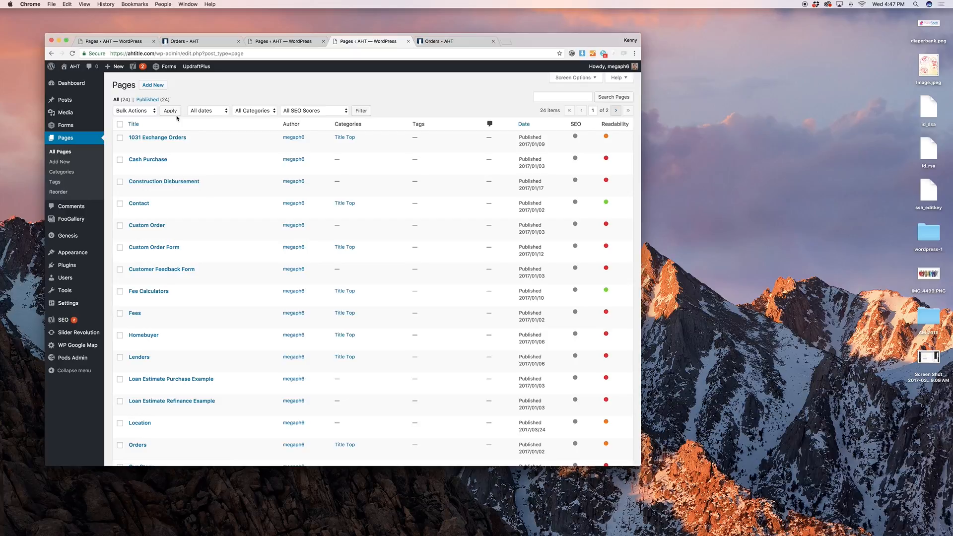
Check the status options for 1031 Exchange Orders in Quick Edit without saving, then start a new page
{"action": "left_click", "coordinate": [154, 145]}
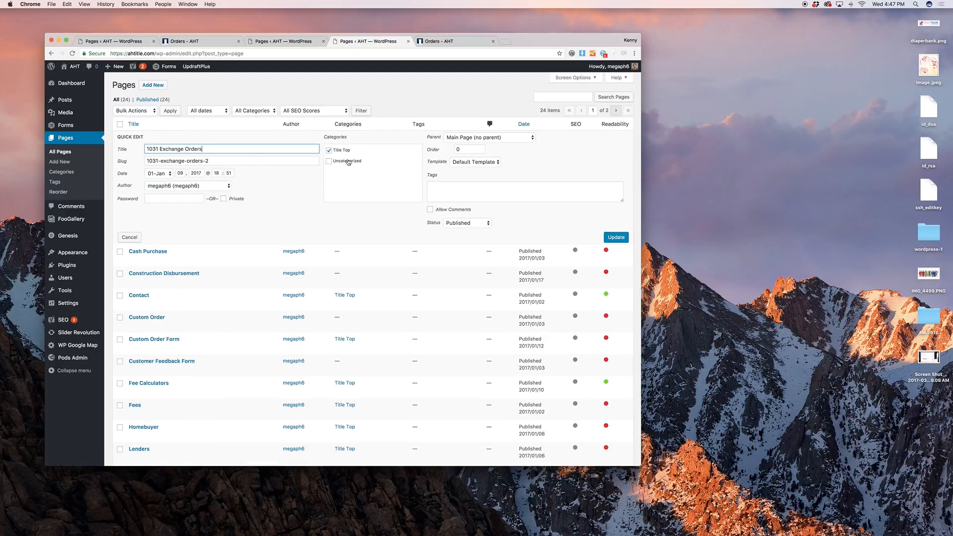
{"action": "left_click", "coordinate": [441, 220]}
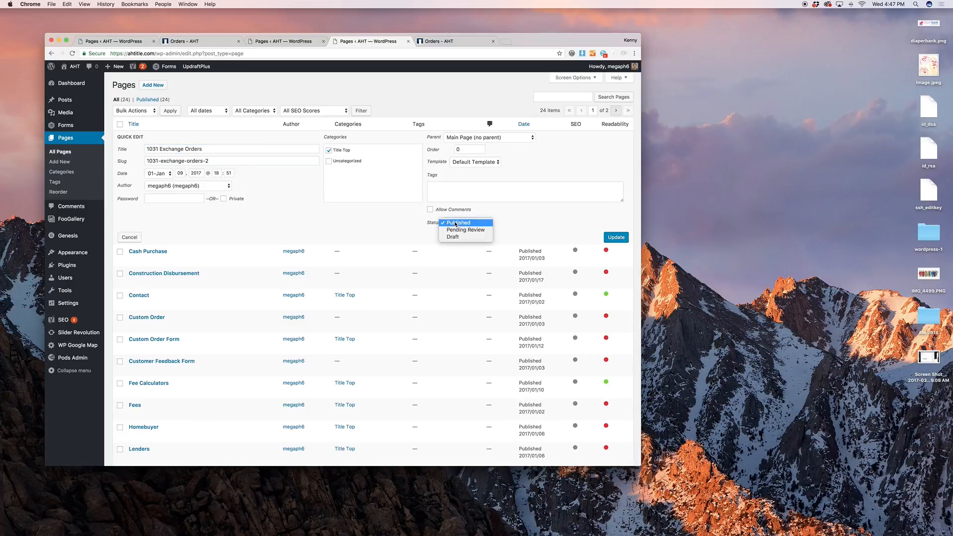
{"action": "left_click", "coordinate": [525, 215]}
{"action": "left_click", "coordinate": [129, 237]}
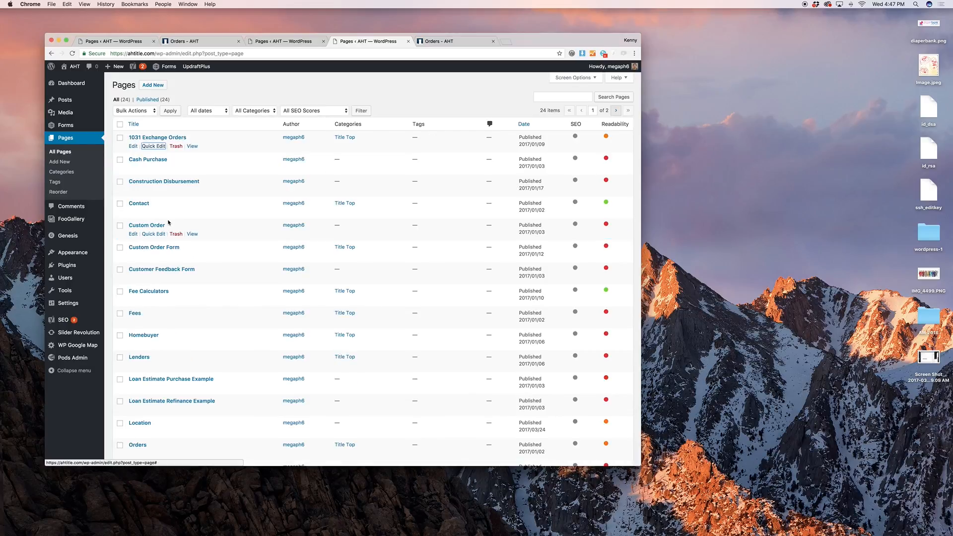
{"action": "left_click", "coordinate": [59, 162]}
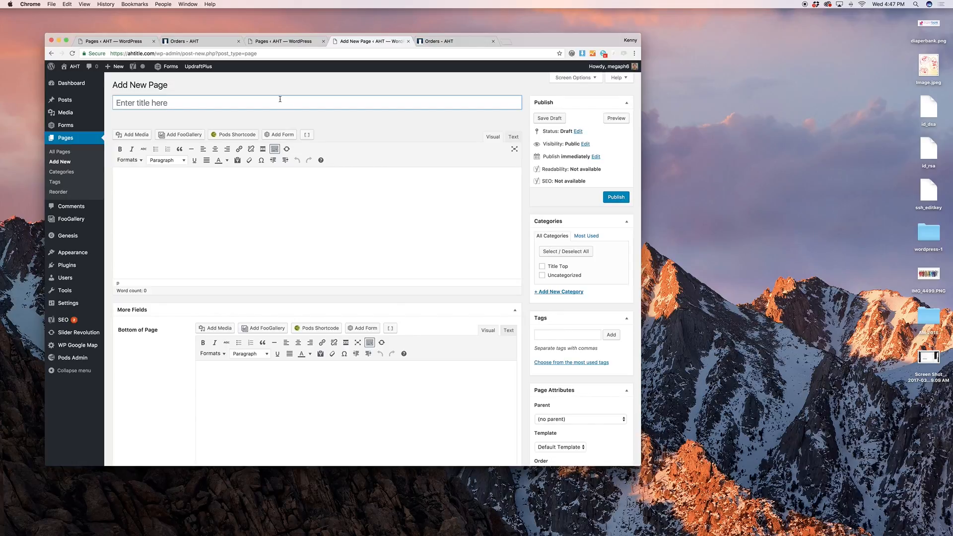
Give the new page the title 'Title' and the body text 'The content.'
{"action": "type", "text": "Title"}
{"action": "key", "text": "Tab"}
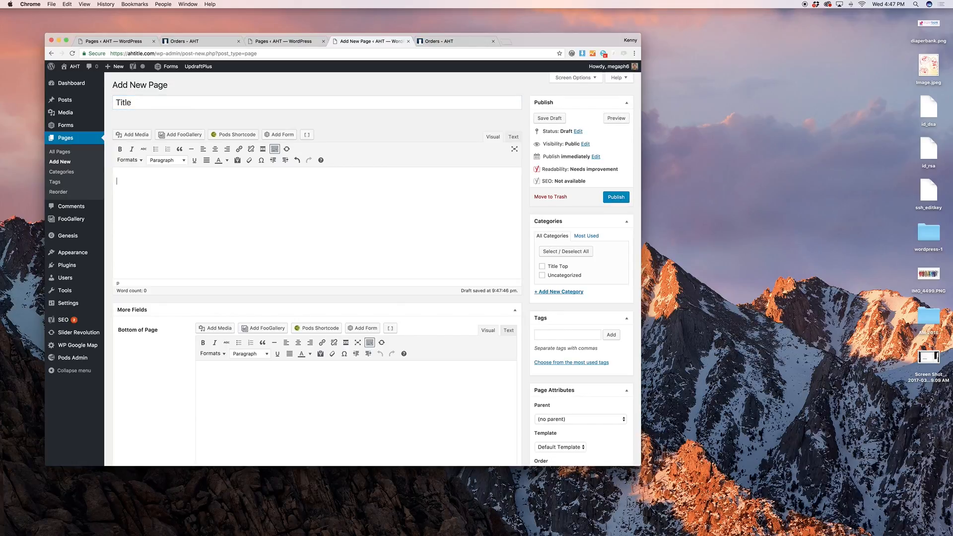
{"action": "type", "text": "The content."}
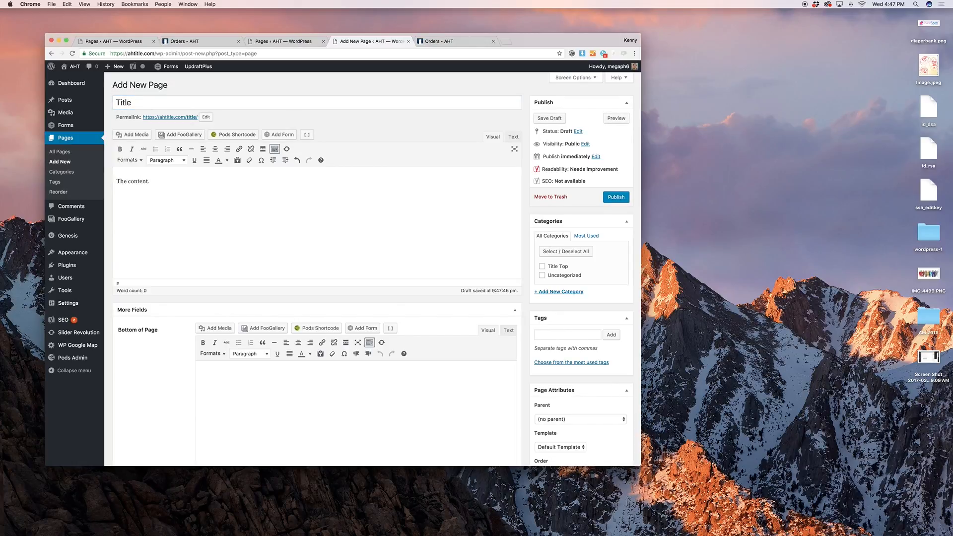
{"action": "scroll", "coordinate": [355, 294], "scroll_direction": "down", "scroll_amount": 3}
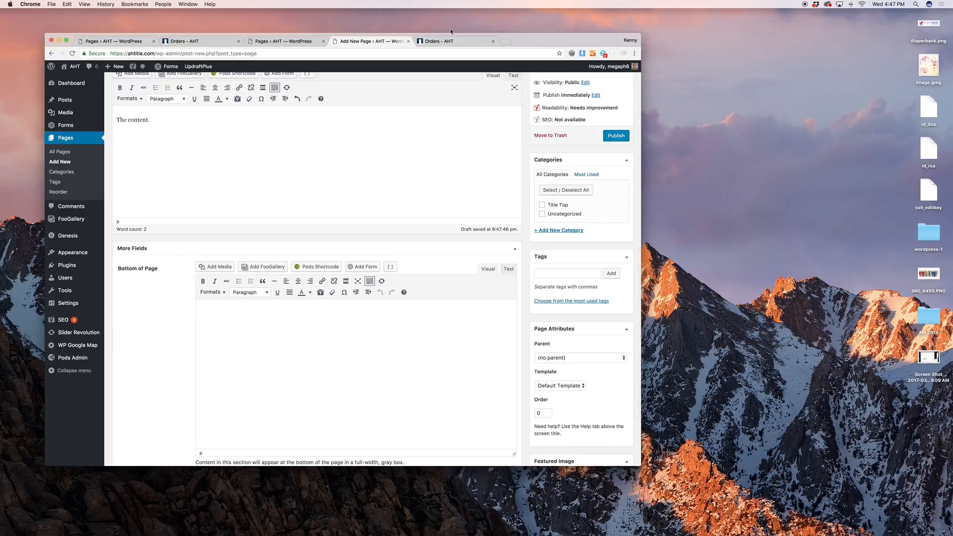
Go from the live Orders page to the Fees page and open Fees in the editor
{"action": "left_click", "coordinate": [449, 41]}
{"action": "scroll", "coordinate": [424, 120], "scroll_direction": "up", "scroll_amount": 2}
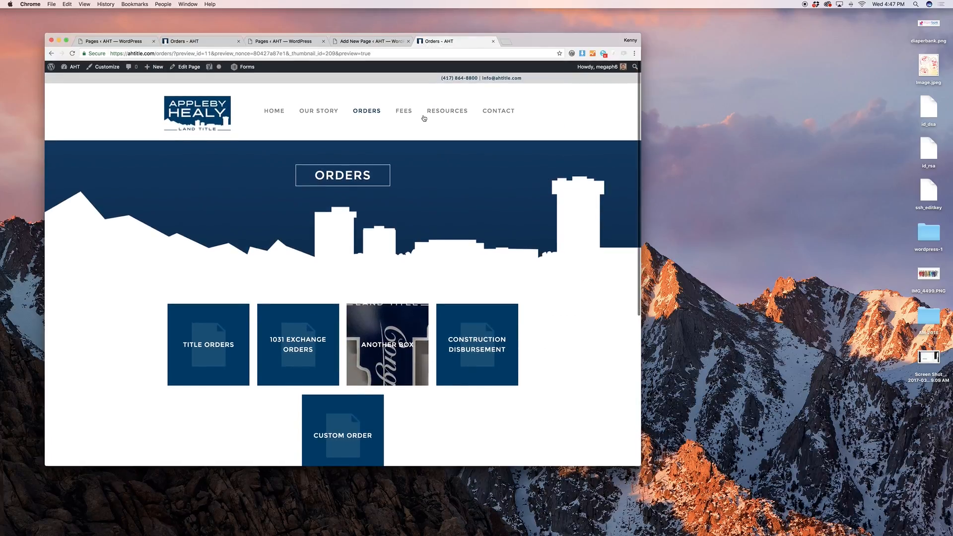
{"action": "left_click", "coordinate": [411, 114]}
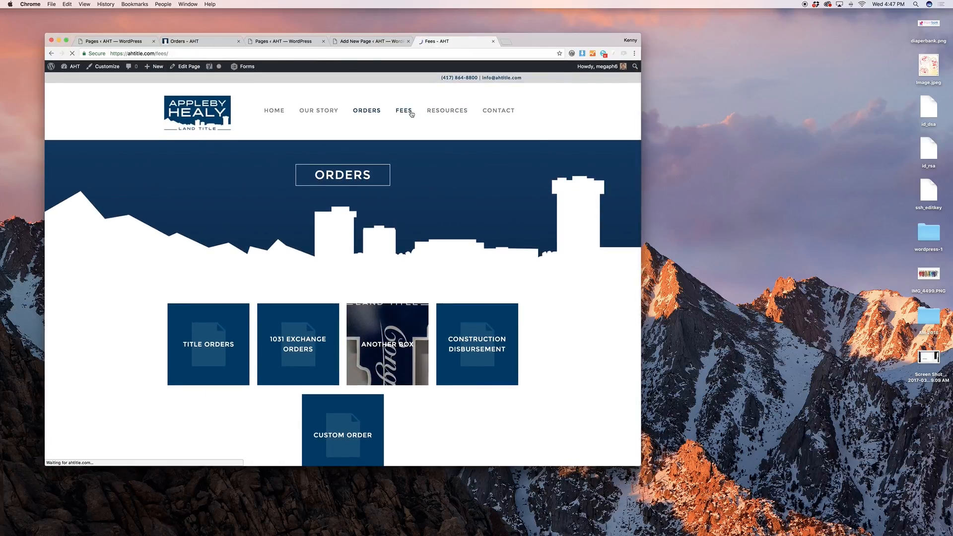
{"action": "scroll", "coordinate": [487, 194], "scroll_direction": "down", "scroll_amount": 6}
{"action": "scroll", "coordinate": [266, 211], "scroll_direction": "down", "scroll_amount": 5}
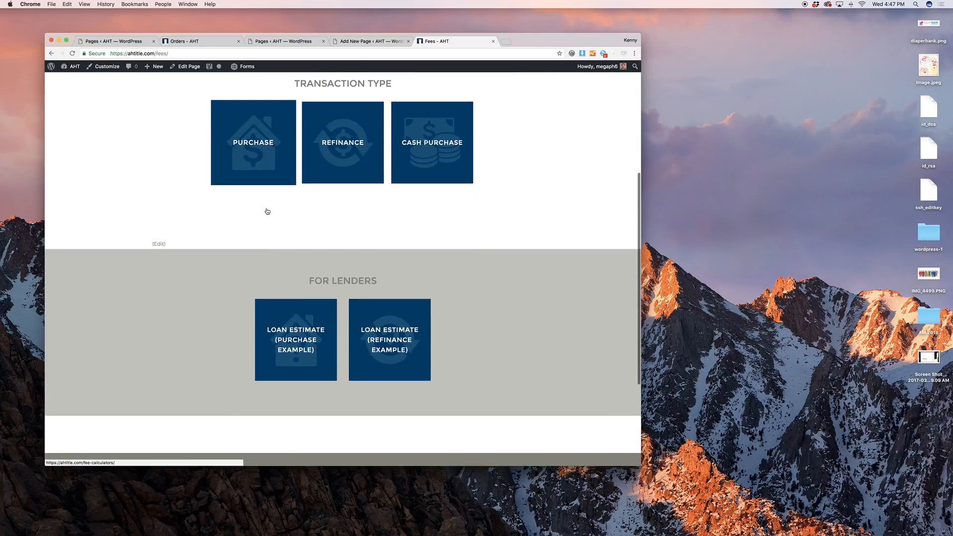
{"action": "triple_click", "coordinate": [358, 214]}
{"action": "left_click", "coordinate": [412, 207]}
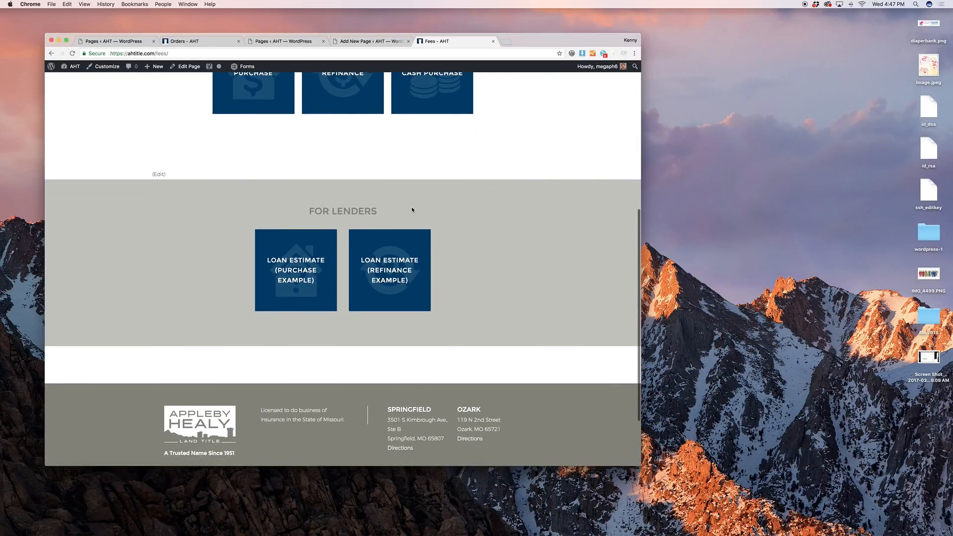
{"action": "scroll", "coordinate": [413, 206], "scroll_direction": "up", "scroll_amount": 2}
{"action": "scroll", "coordinate": [375, 180], "scroll_direction": "up", "scroll_amount": 1}
{"action": "left_click", "coordinate": [189, 66]}
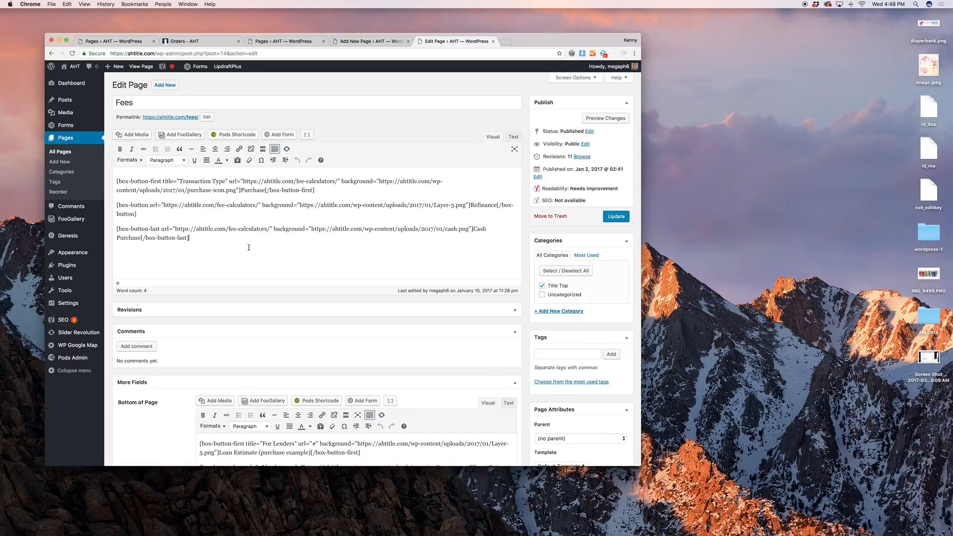
Inspect the Fees box-button shortcodes and place the cursor after the last bottom shortcode
{"action": "left_click_drag", "start_coordinate": [251, 255], "coordinate": [91, 165]}
{"action": "left_click", "coordinate": [167, 270]}
{"action": "scroll", "coordinate": [254, 248], "scroll_direction": "down", "scroll_amount": 5}
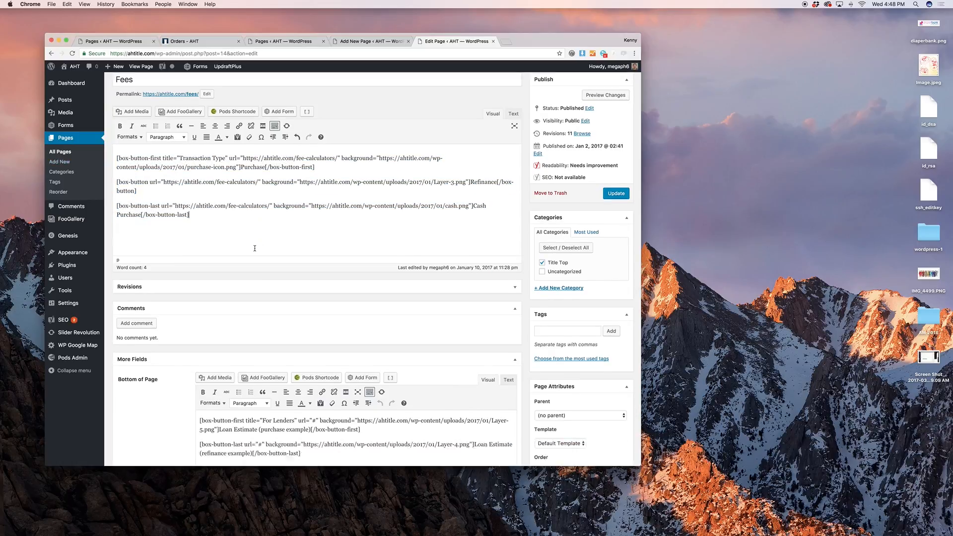
{"action": "scroll", "coordinate": [256, 245], "scroll_direction": "up", "scroll_amount": 5}
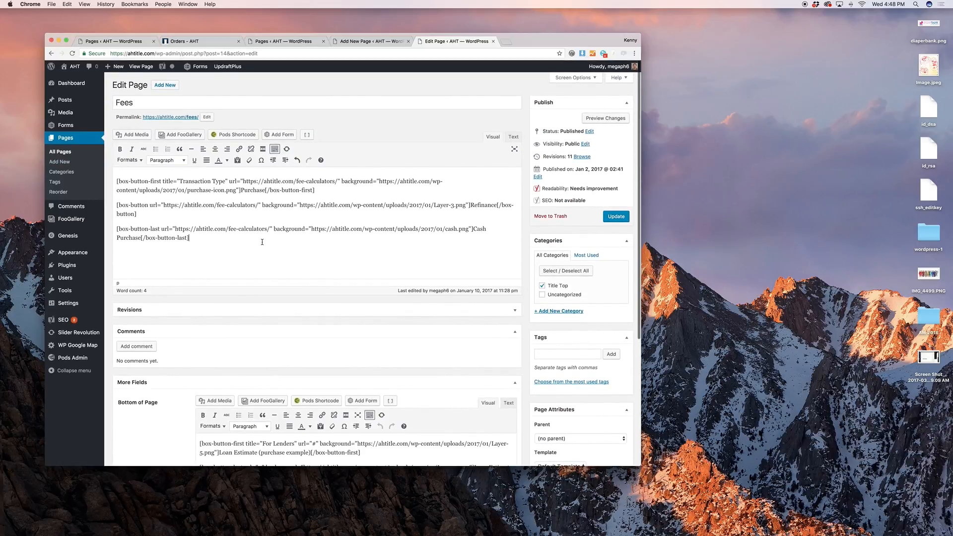
{"action": "scroll", "coordinate": [260, 244], "scroll_direction": "down", "scroll_amount": 5}
{"action": "scroll", "coordinate": [262, 245], "scroll_direction": "down", "scroll_amount": 3}
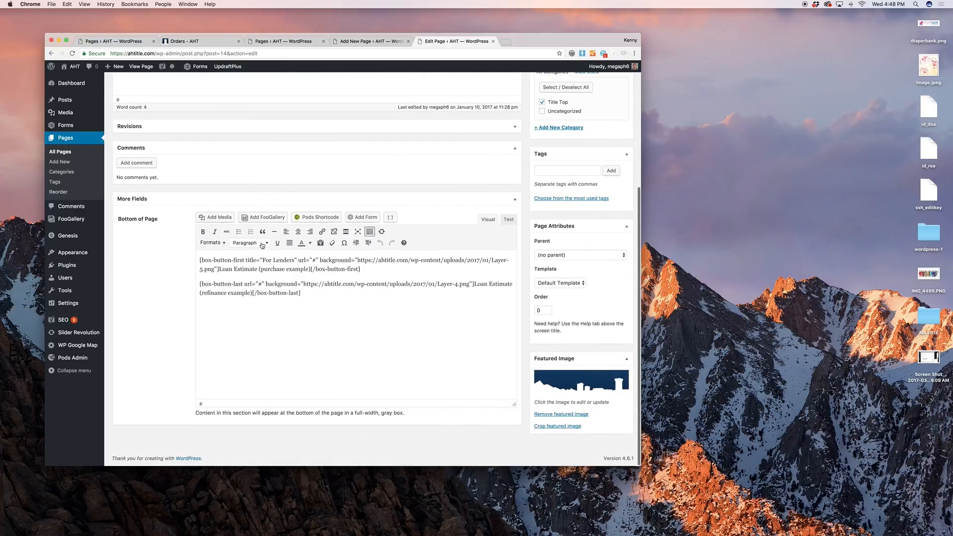
{"action": "left_click", "coordinate": [307, 319]}
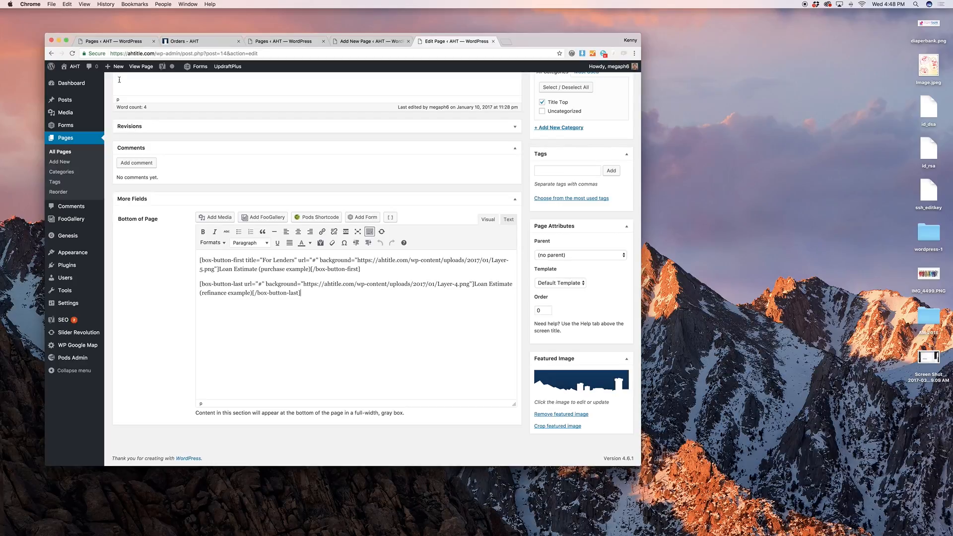
Compare the published Fees page with its editor, then open the live Contact page
{"action": "left_click", "coordinate": [141, 66]}
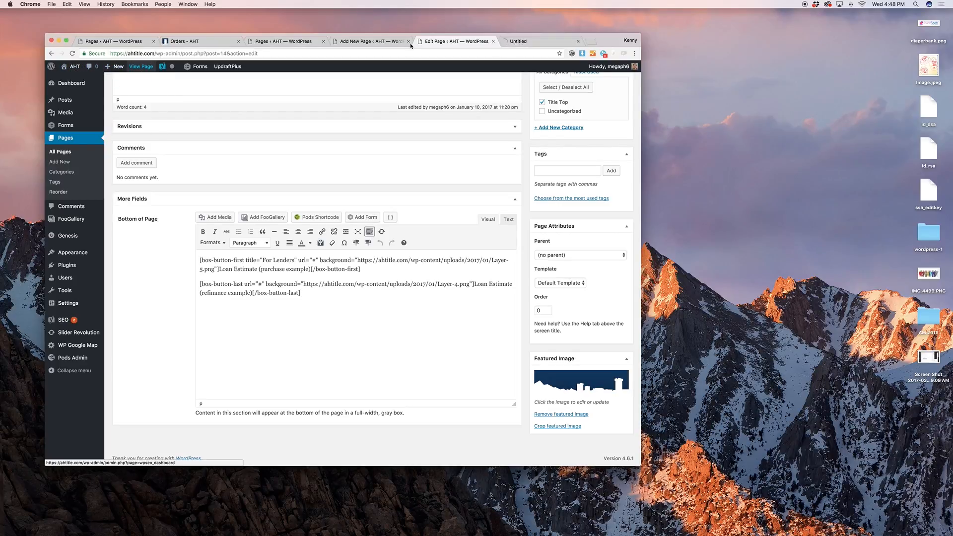
{"action": "scroll", "coordinate": [472, 207], "scroll_direction": "down", "scroll_amount": 5}
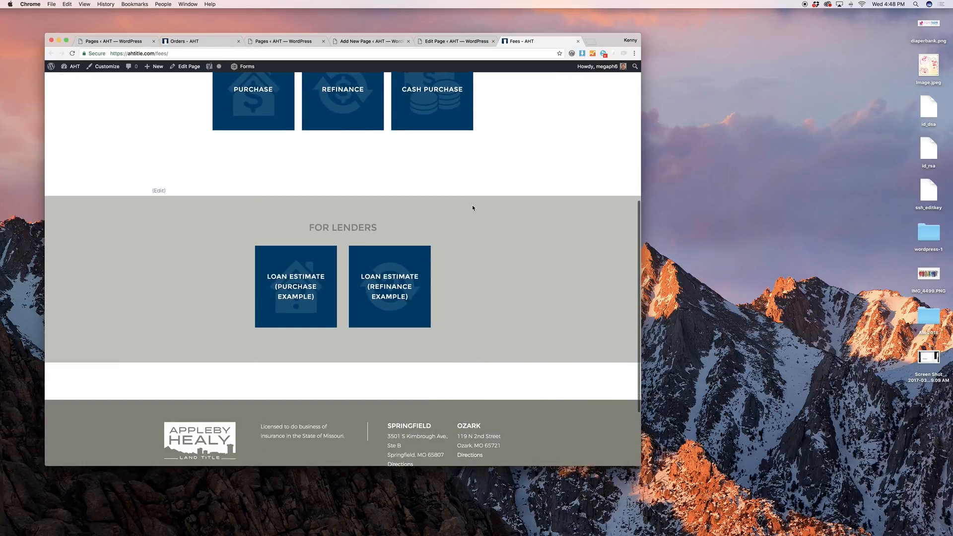
{"action": "scroll", "coordinate": [472, 207], "scroll_direction": "down", "scroll_amount": 1}
{"action": "scroll", "coordinate": [481, 221], "scroll_direction": "up", "scroll_amount": 3}
{"action": "scroll", "coordinate": [481, 222], "scroll_direction": "down", "scroll_amount": 2}
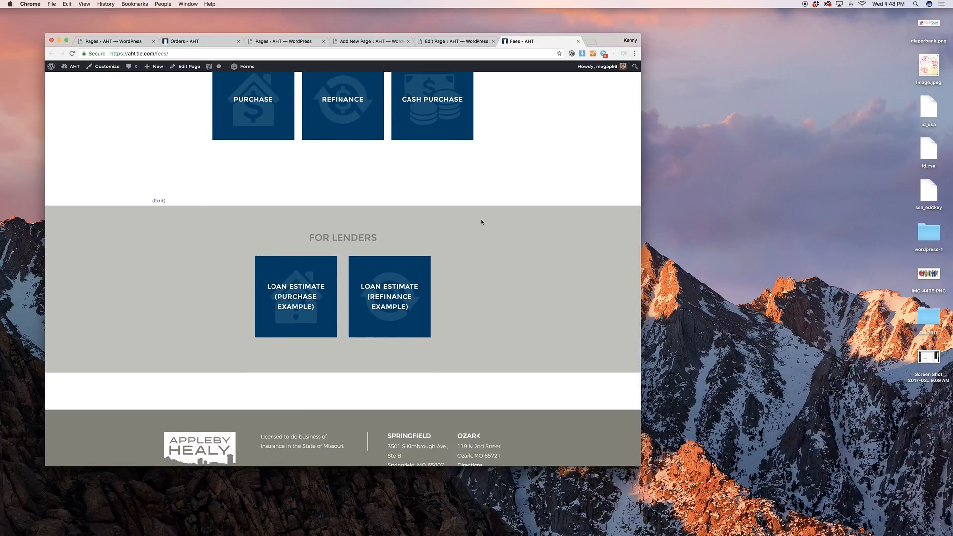
{"action": "scroll", "coordinate": [501, 221], "scroll_direction": "up", "scroll_amount": 3}
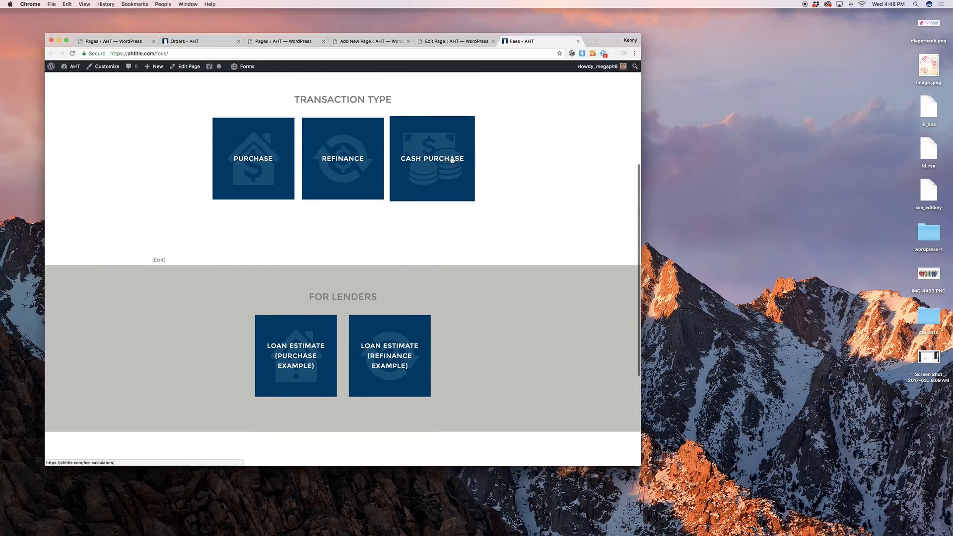
{"action": "scroll", "coordinate": [458, 293], "scroll_direction": "down", "scroll_amount": 2}
{"action": "scroll", "coordinate": [458, 292], "scroll_direction": "down", "scroll_amount": 2}
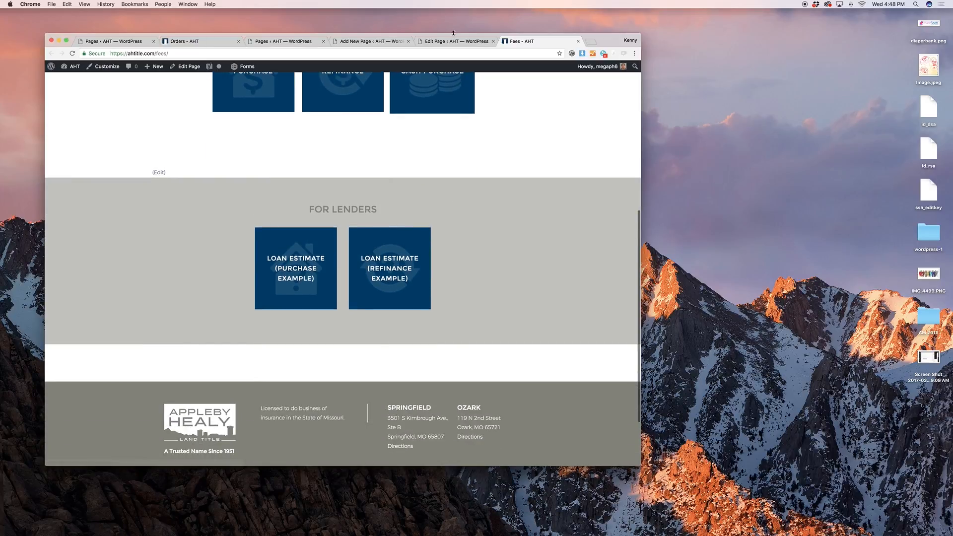
{"action": "left_click", "coordinate": [462, 41]}
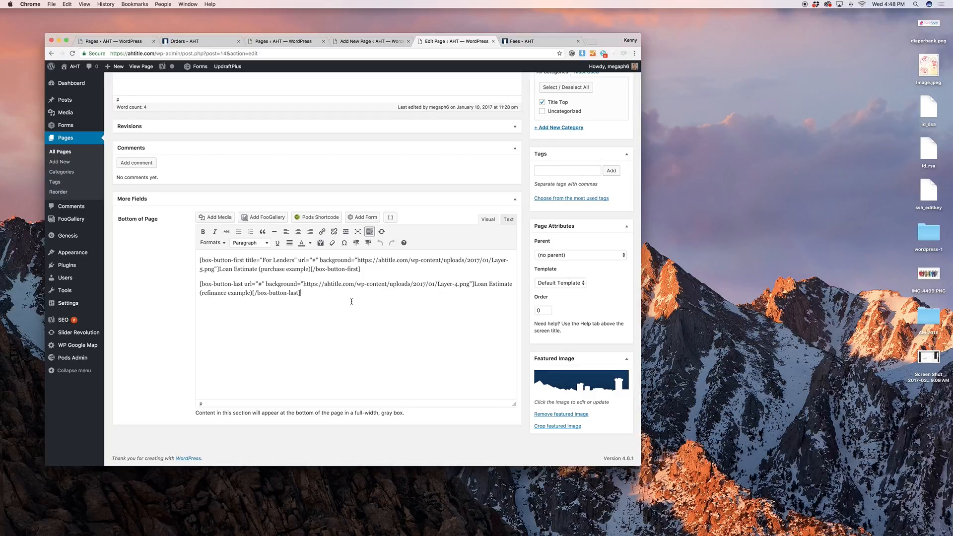
{"action": "left_click", "coordinate": [521, 41]}
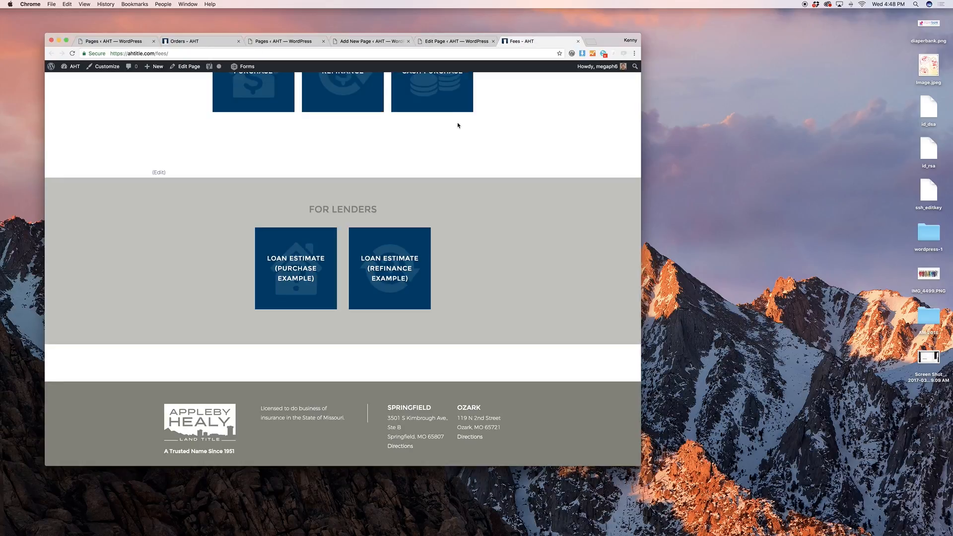
{"action": "scroll", "coordinate": [458, 123], "scroll_direction": "up", "scroll_amount": 15}
{"action": "left_click", "coordinate": [486, 115]}
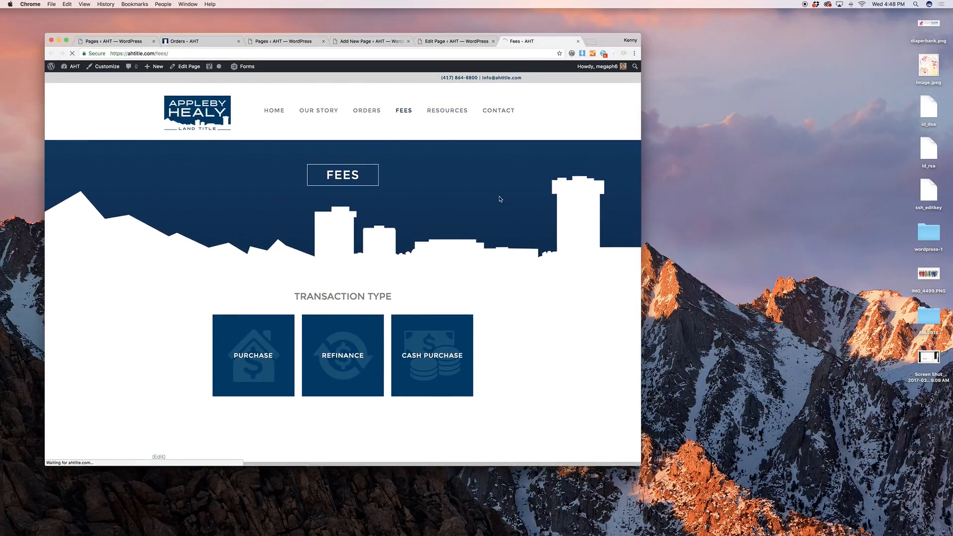
{"action": "scroll", "coordinate": [506, 211], "scroll_direction": "down", "scroll_amount": 10}
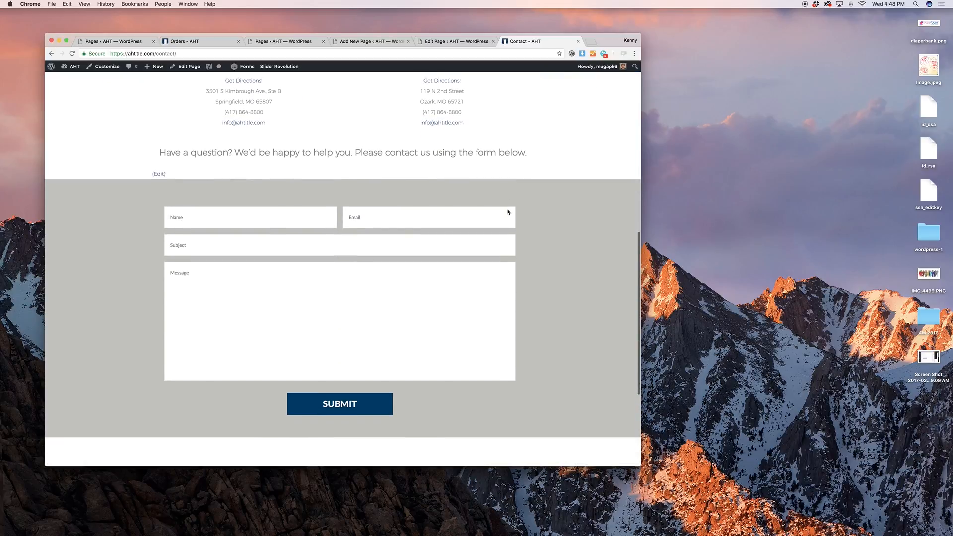
Add 'Whatever you want.' to the Fees bottom section and head back to All Pages
{"action": "left_click", "coordinate": [447, 42]}
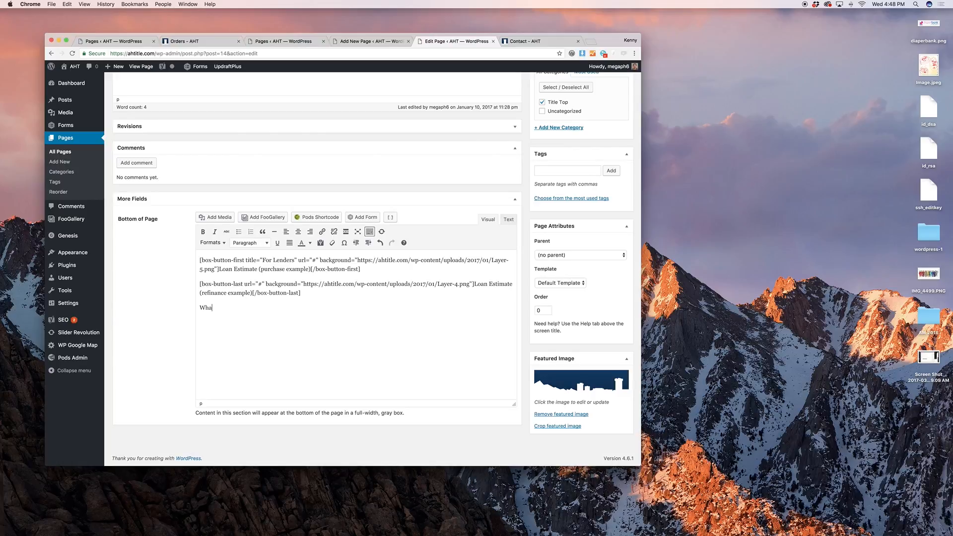
{"action": "type", "text": "r you want."}
{"action": "scroll", "coordinate": [214, 240], "scroll_direction": "up", "scroll_amount": 5}
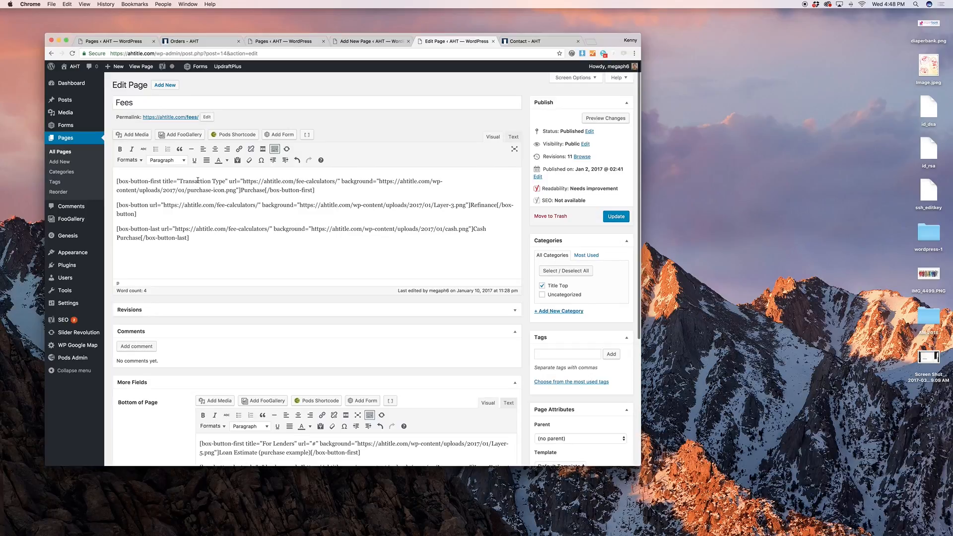
{"action": "left_click", "coordinate": [59, 152]}
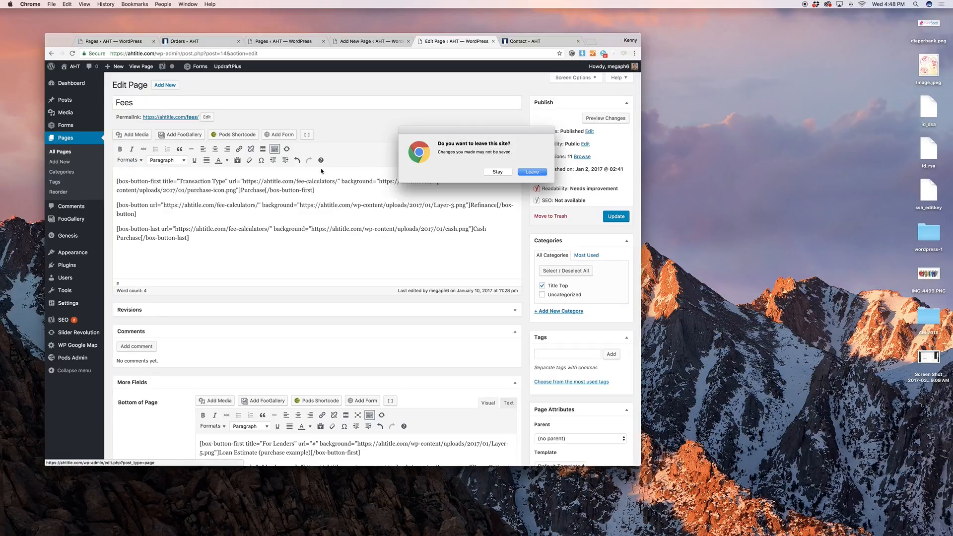
Leave the Fees editor without saving and open the FooGallery Galleries list
{"action": "left_click", "coordinate": [525, 175]}
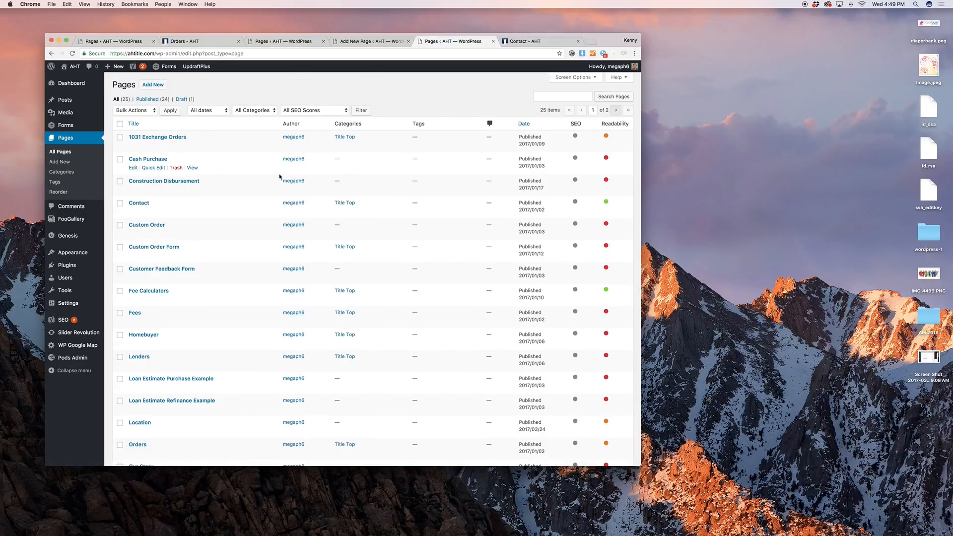
{"action": "scroll", "coordinate": [278, 177], "scroll_direction": "down", "scroll_amount": 3}
{"action": "scroll", "coordinate": [149, 209], "scroll_direction": "up", "scroll_amount": 3}
{"action": "scroll", "coordinate": [139, 196], "scroll_direction": "down", "scroll_amount": 1}
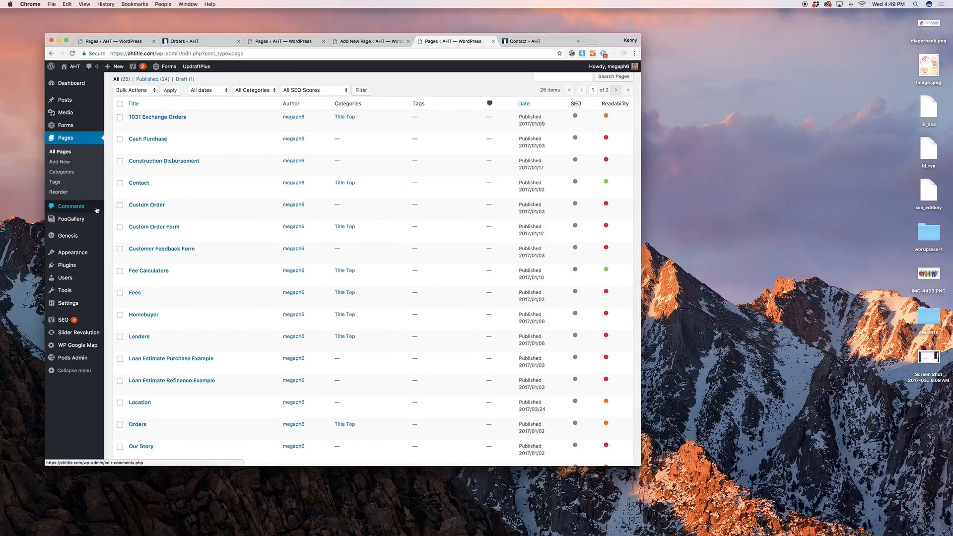
{"action": "mouse_move", "coordinate": [93, 221]}
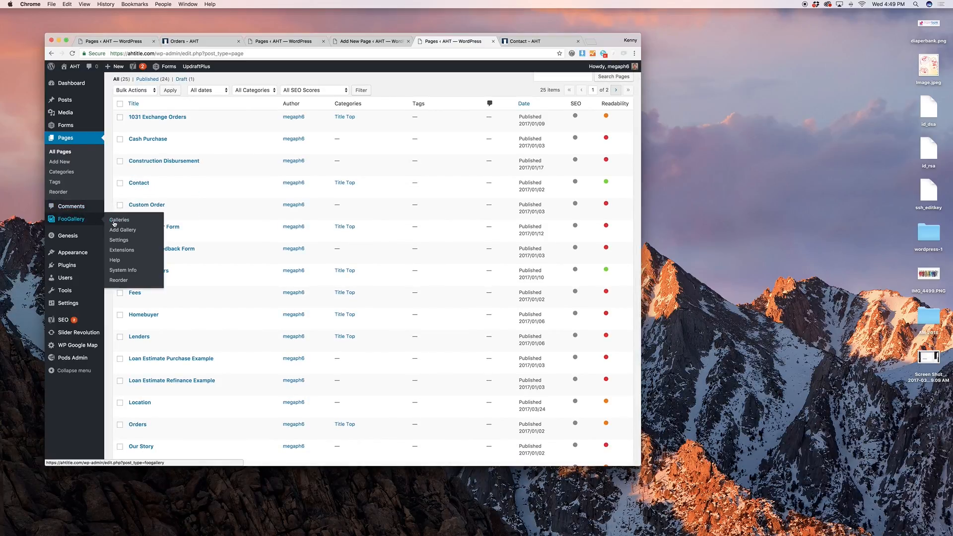
{"action": "left_click", "coordinate": [124, 222]}
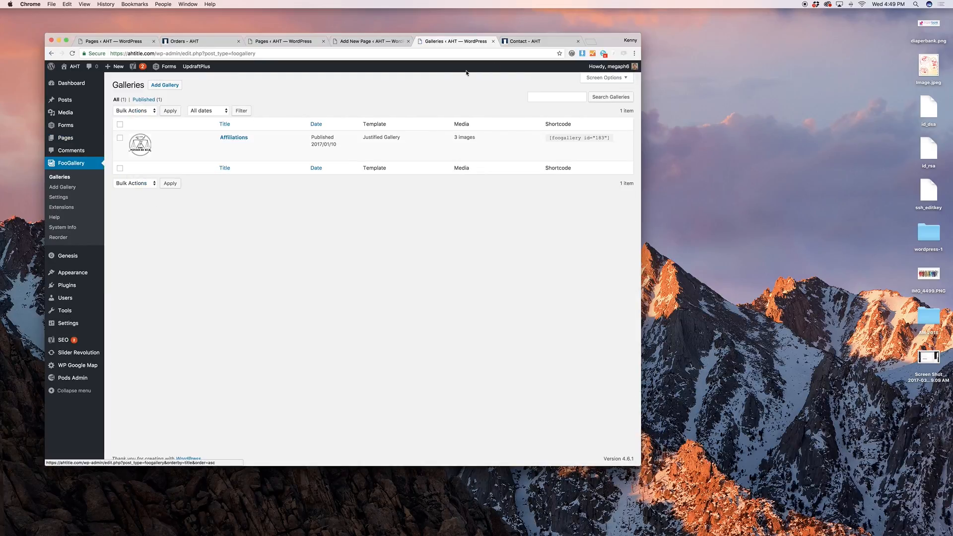
Glance at the Contact page, then open the Affiliations gallery for editing
{"action": "left_click", "coordinate": [551, 41]}
{"action": "scroll", "coordinate": [489, 195], "scroll_direction": "down", "scroll_amount": 3}
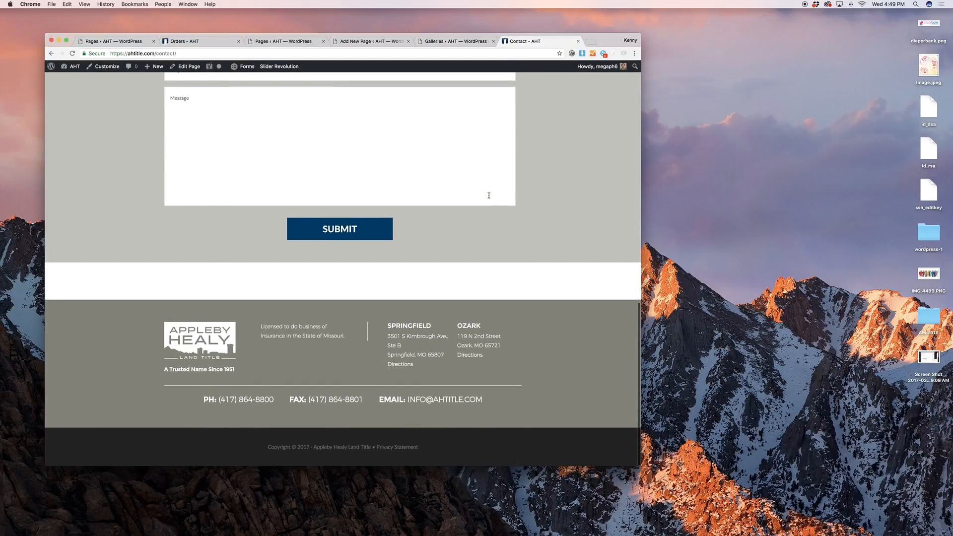
{"action": "scroll", "coordinate": [489, 195], "scroll_direction": "up", "scroll_amount": 12}
{"action": "left_click", "coordinate": [453, 41]}
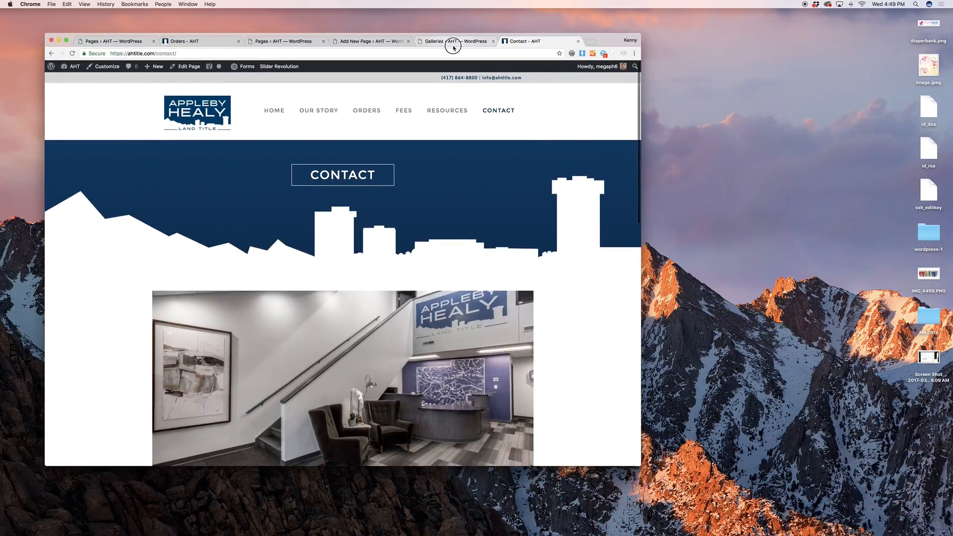
{"action": "left_click", "coordinate": [224, 146]}
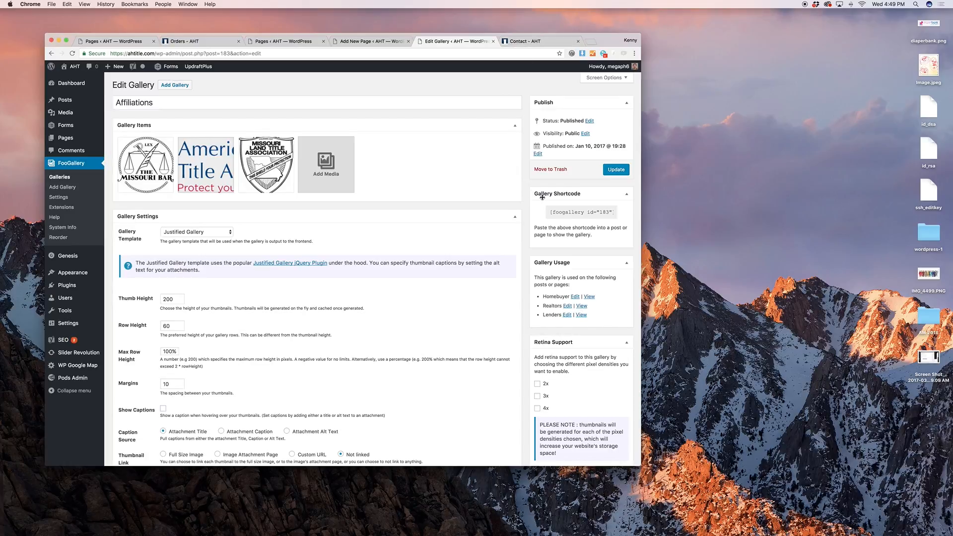
Open the Homebuyer, Realtors and Lenders pages in new tabs
{"action": "scroll", "coordinate": [517, 203], "scroll_direction": "down", "scroll_amount": 3}
{"action": "scroll", "coordinate": [517, 203], "scroll_direction": "down", "scroll_amount": 5}
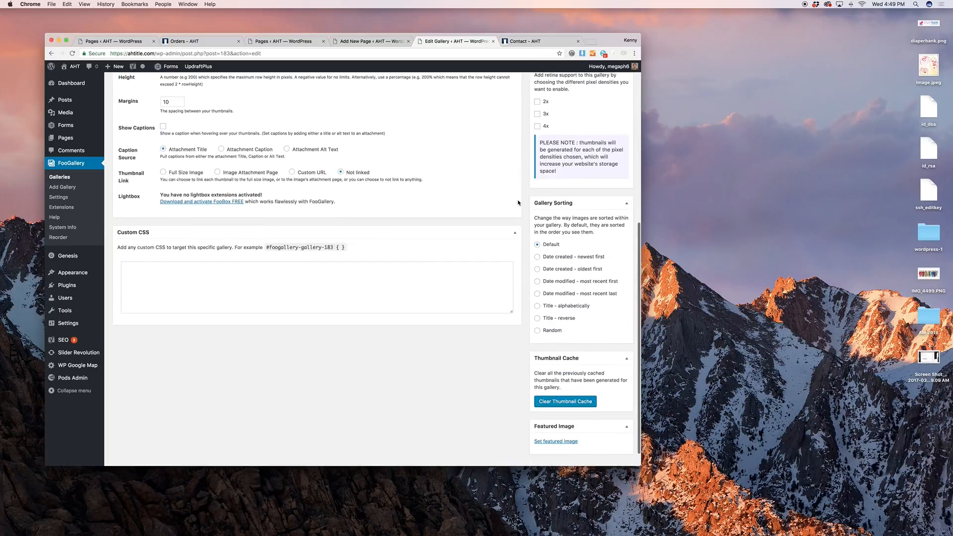
{"action": "scroll", "coordinate": [576, 279], "scroll_direction": "up", "scroll_amount": 8}
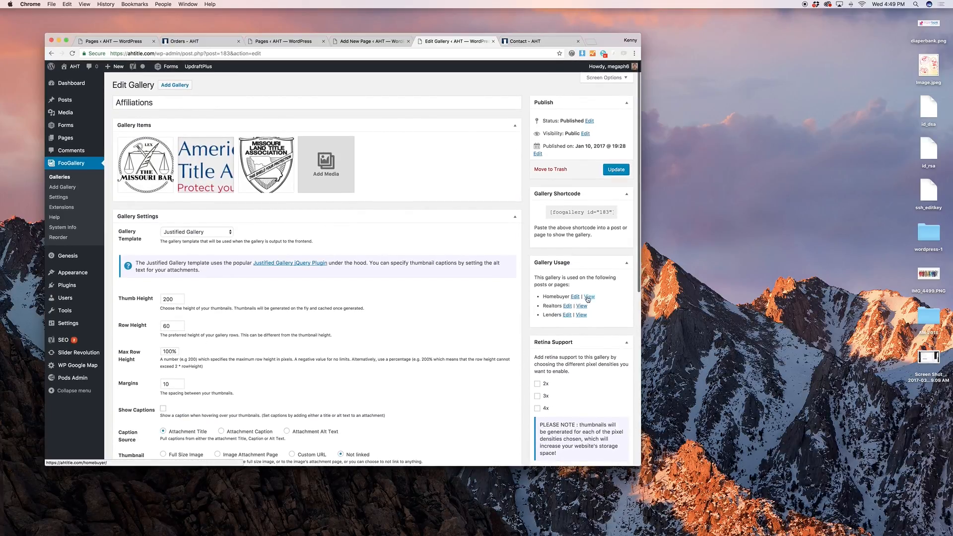
{"action": "left_click", "coordinate": [589, 297], "text": "super"}
{"action": "left_click", "coordinate": [581, 305], "text": "super"}
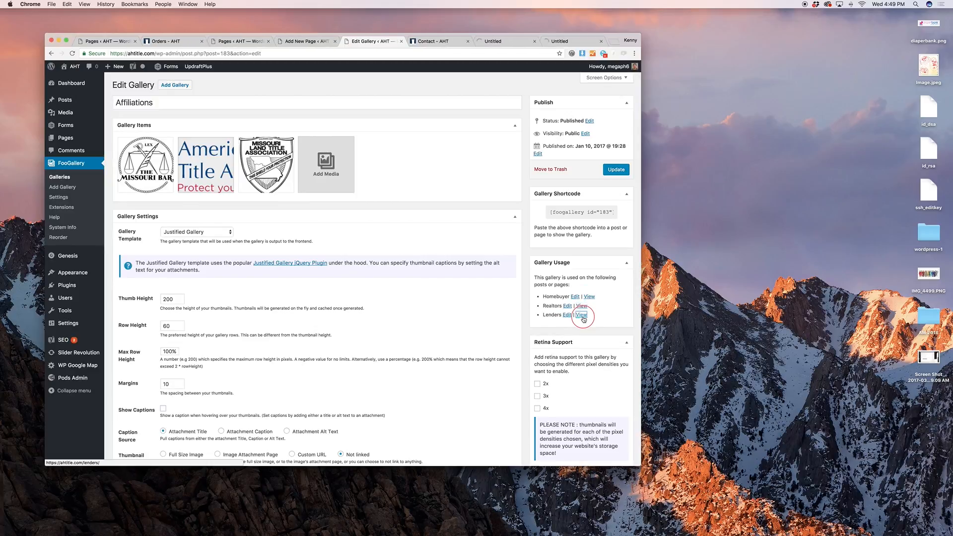
{"action": "left_click", "coordinate": [581, 315], "text": "super"}
Review the Contact page and the Homebuyer page showing the Affiliations gallery
{"action": "key", "text": "ctrl+Tab"}
{"action": "scroll", "coordinate": [404, 198], "scroll_direction": "down", "scroll_amount": 15}
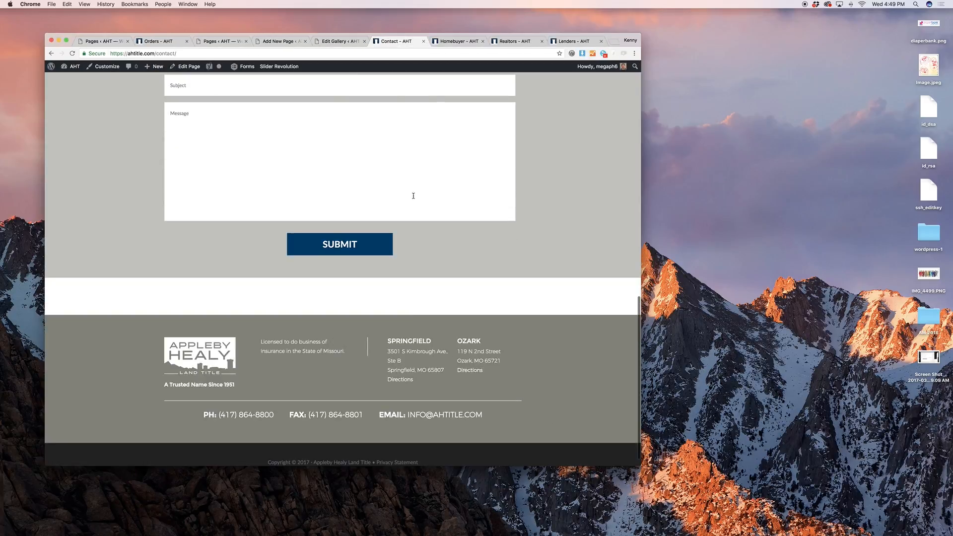
{"action": "scroll", "coordinate": [415, 197], "scroll_direction": "up", "scroll_amount": 3}
{"action": "scroll", "coordinate": [415, 196], "scroll_direction": "up", "scroll_amount": 8}
{"action": "scroll", "coordinate": [426, 202], "scroll_direction": "down", "scroll_amount": 5}
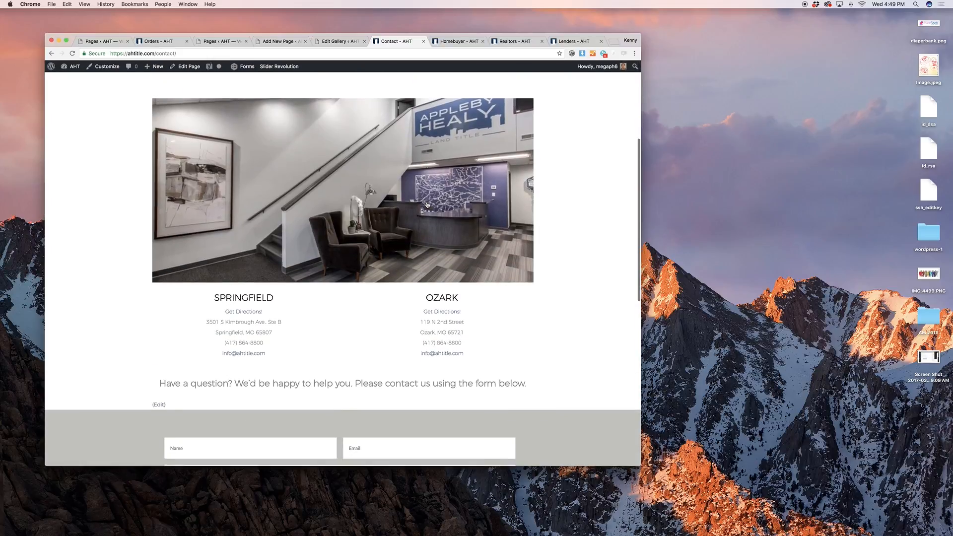
{"action": "scroll", "coordinate": [426, 202], "scroll_direction": "down", "scroll_amount": 4}
{"action": "scroll", "coordinate": [425, 202], "scroll_direction": "up", "scroll_amount": 3}
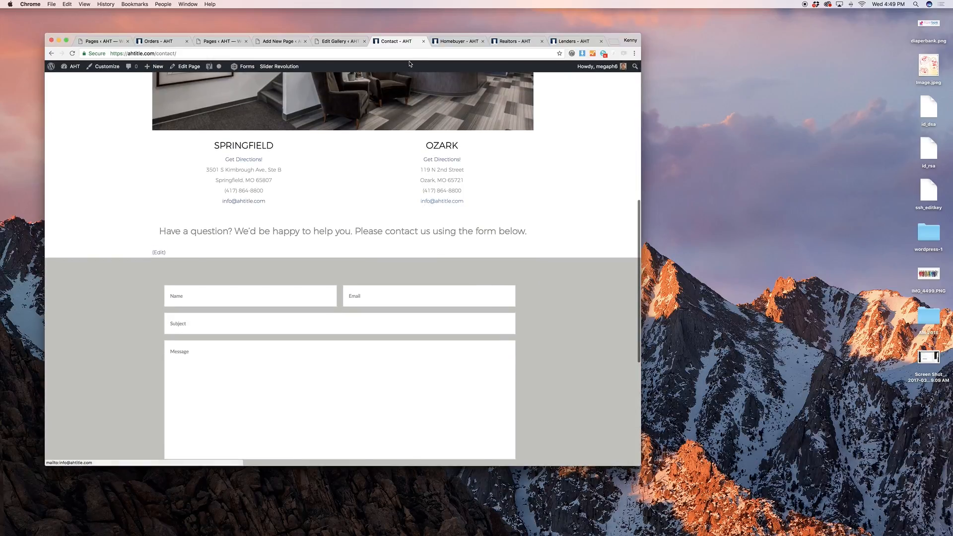
{"action": "left_click", "coordinate": [439, 40]}
{"action": "scroll", "coordinate": [424, 132], "scroll_direction": "down", "scroll_amount": 3}
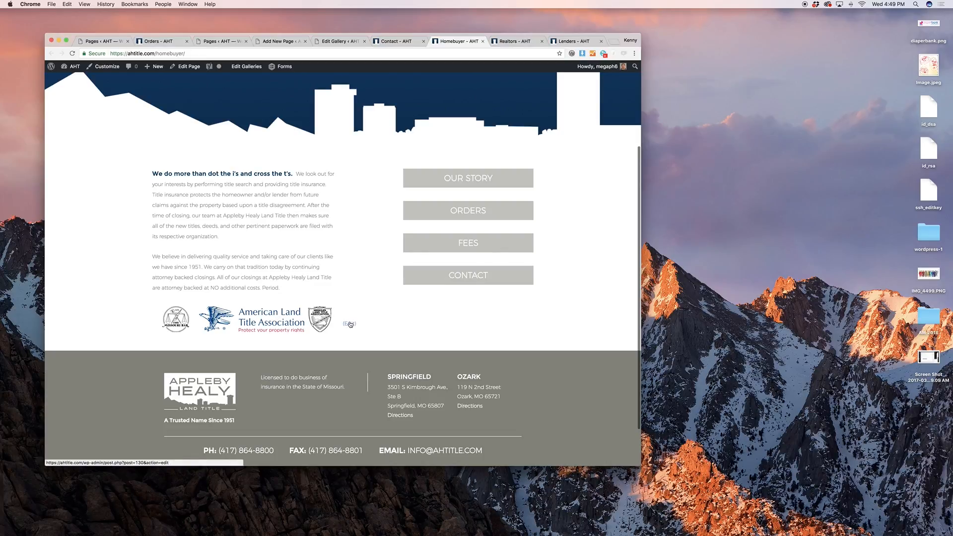
Add the office interior photo from the Media Library as the gallery's fourth image
{"action": "left_click", "coordinate": [343, 41]}
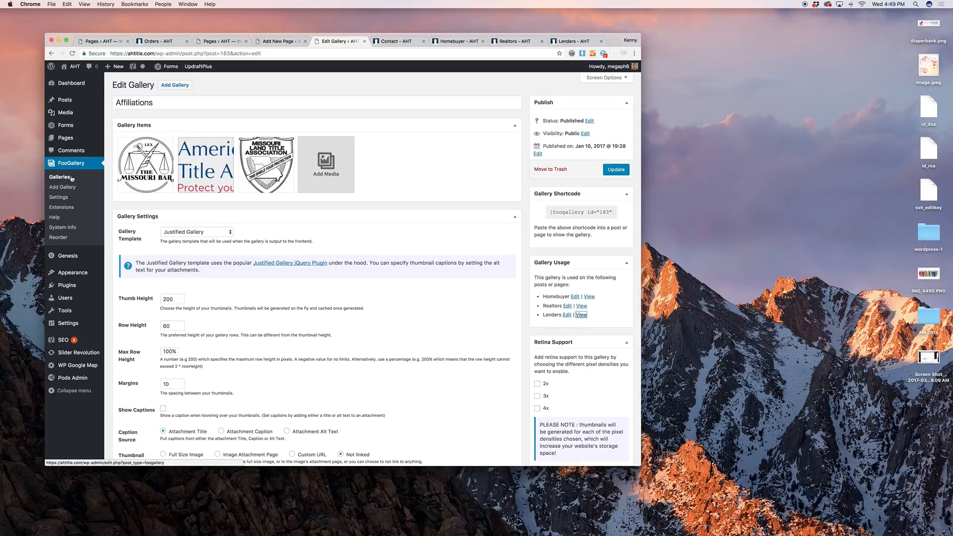
{"action": "left_click", "coordinate": [306, 164]}
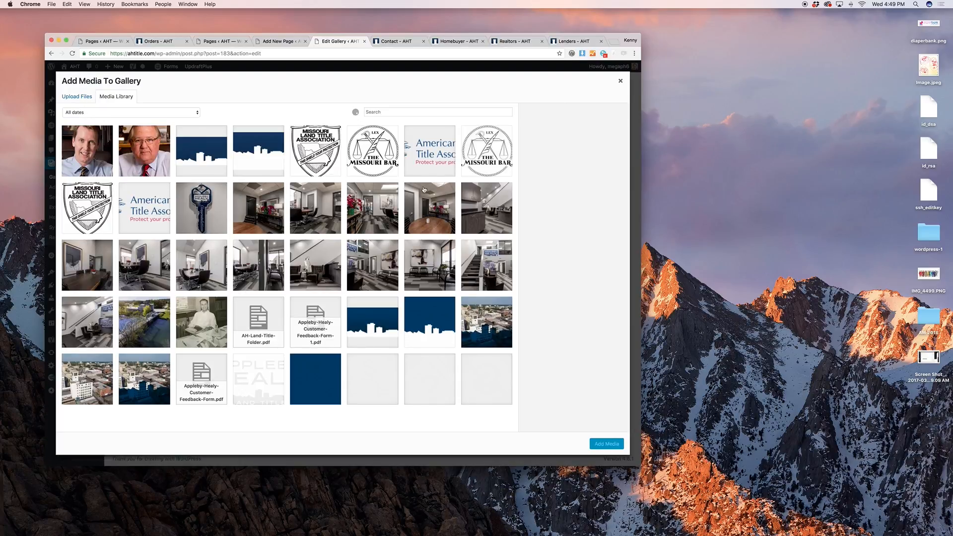
{"action": "left_click", "coordinate": [426, 193]}
{"action": "left_click", "coordinate": [600, 445]}
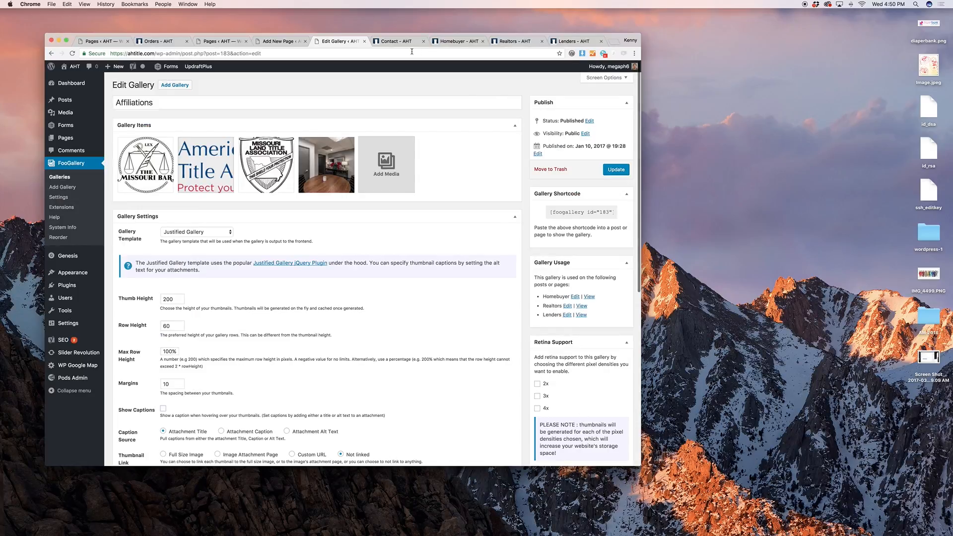
{"action": "scroll", "coordinate": [170, 241], "scroll_direction": "down", "scroll_amount": 3}
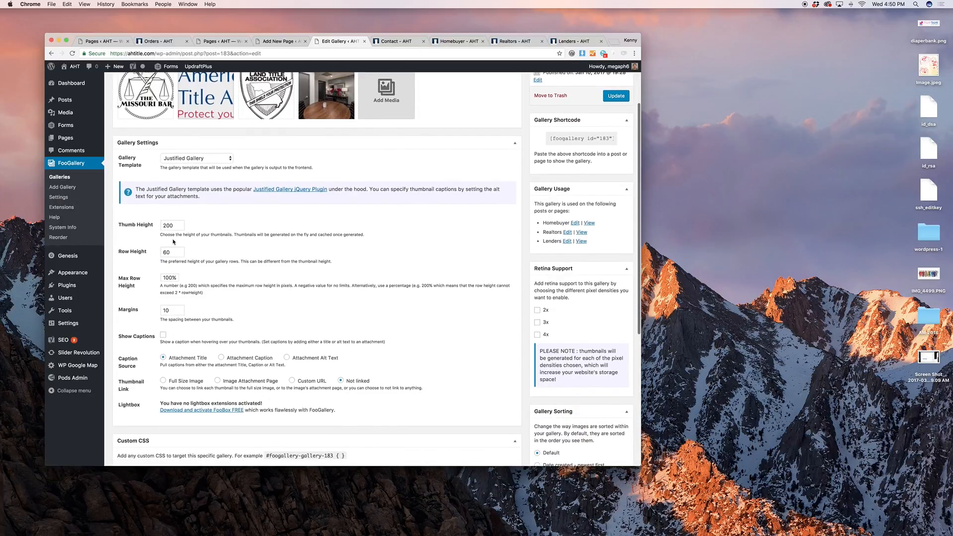
Close the Contact tab and open the Homebuyer page in the editor
{"action": "left_click", "coordinate": [414, 43]}
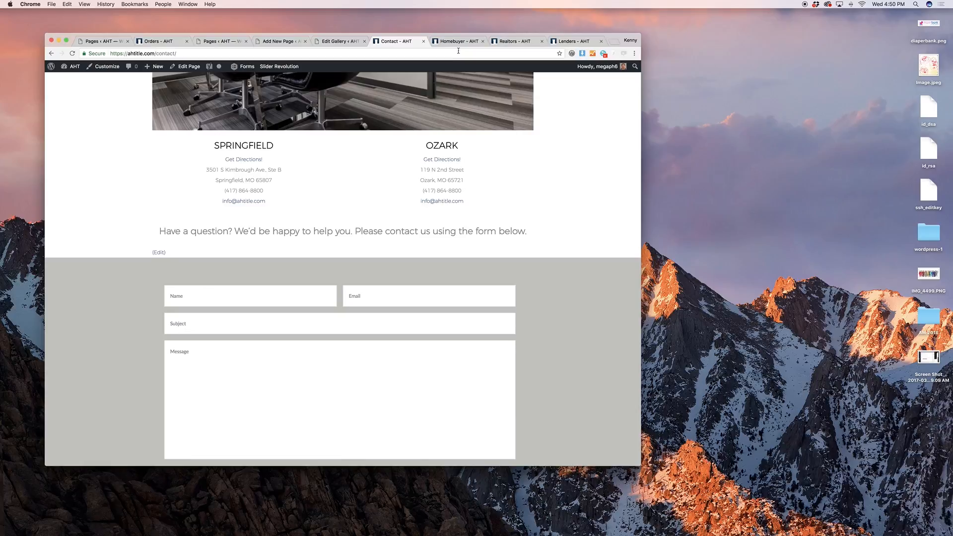
{"action": "left_click", "coordinate": [424, 42]}
{"action": "mouse_move", "coordinate": [258, 69]}
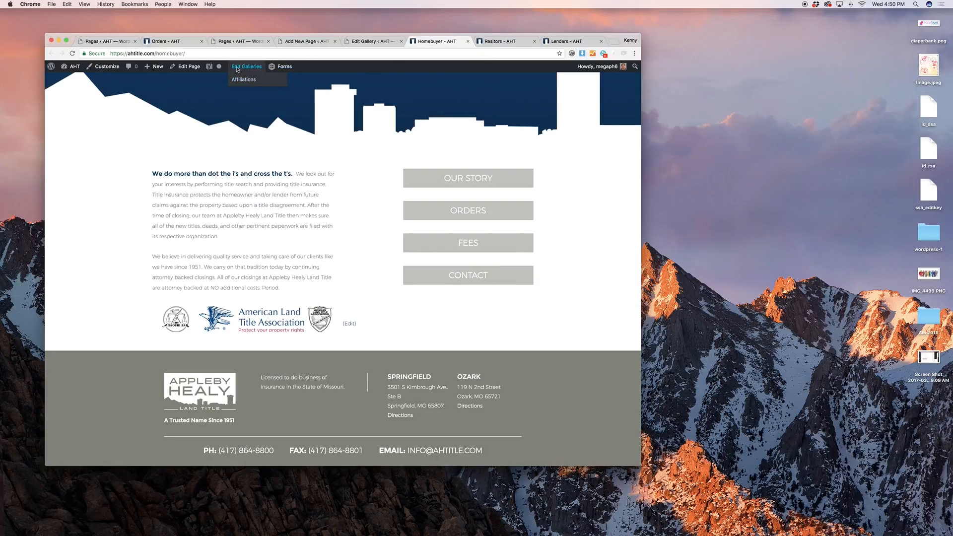
{"action": "left_click", "coordinate": [186, 67]}
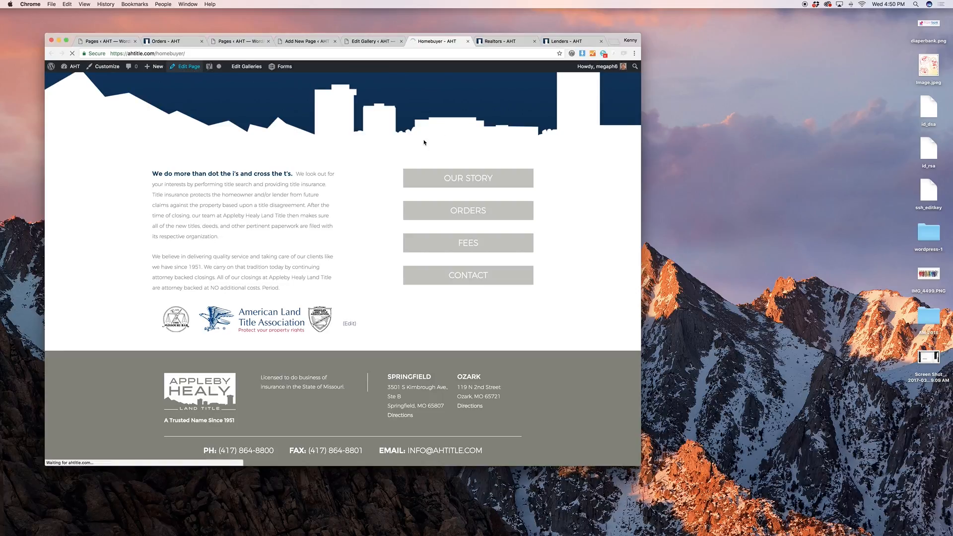
Copy the Affiliations gallery shortcode and remove the gallery block from Homebuyer
{"action": "scroll", "coordinate": [423, 144], "scroll_direction": "down", "scroll_amount": 2}
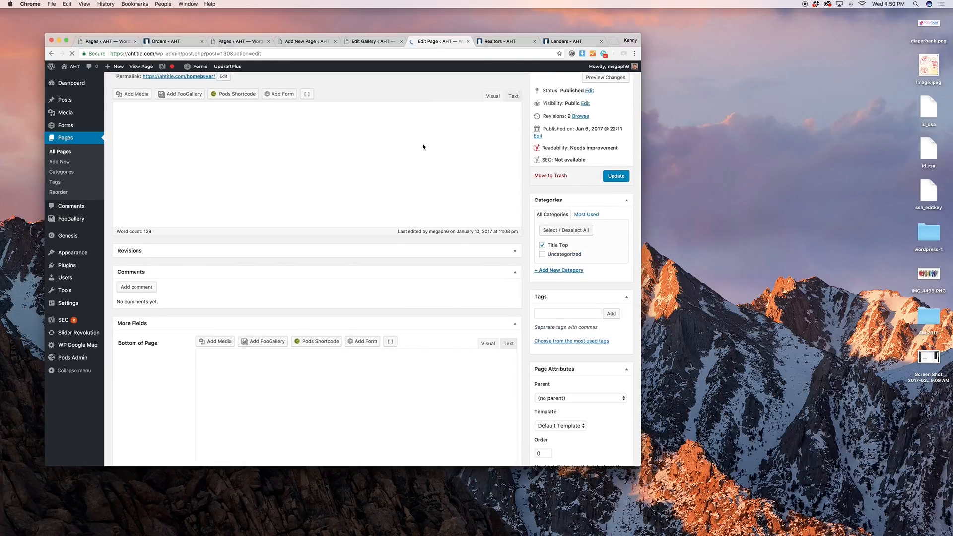
{"action": "left_click", "coordinate": [321, 284]}
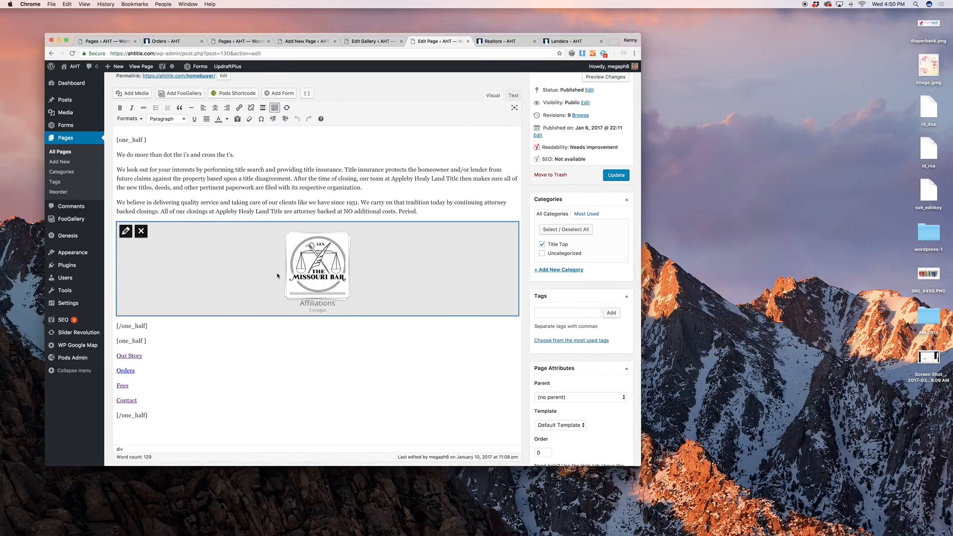
{"action": "left_click", "coordinate": [371, 40]}
{"action": "left_click", "coordinate": [563, 142]}
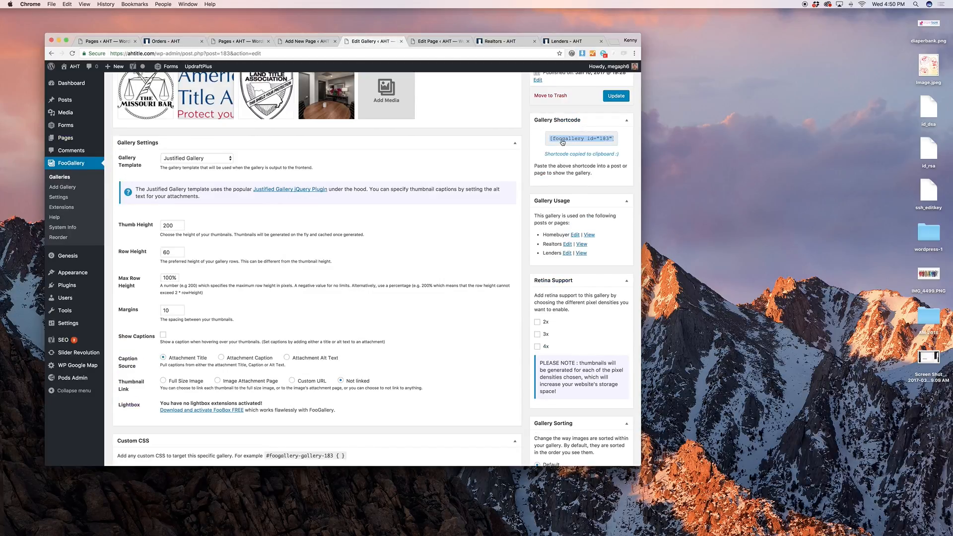
{"action": "left_click", "coordinate": [437, 42]}
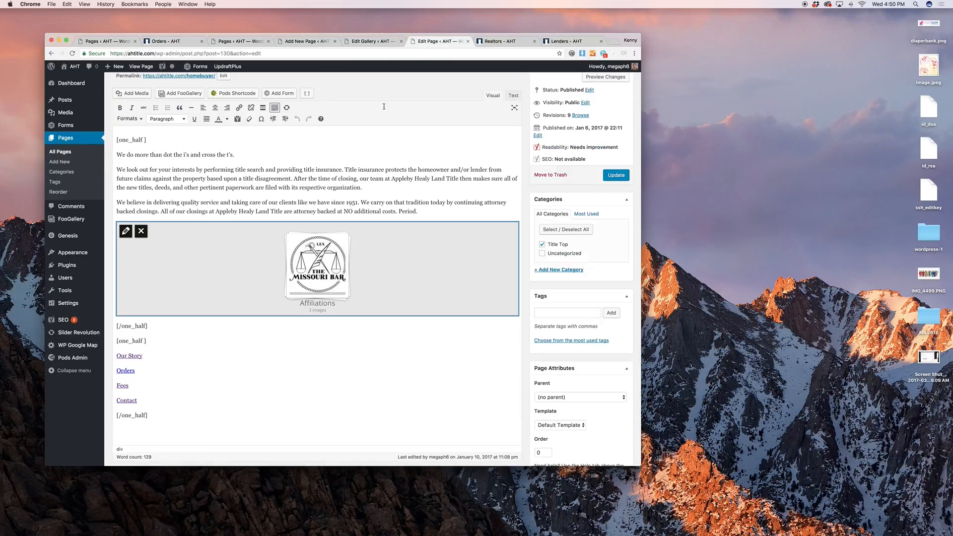
{"action": "left_click", "coordinate": [141, 231]}
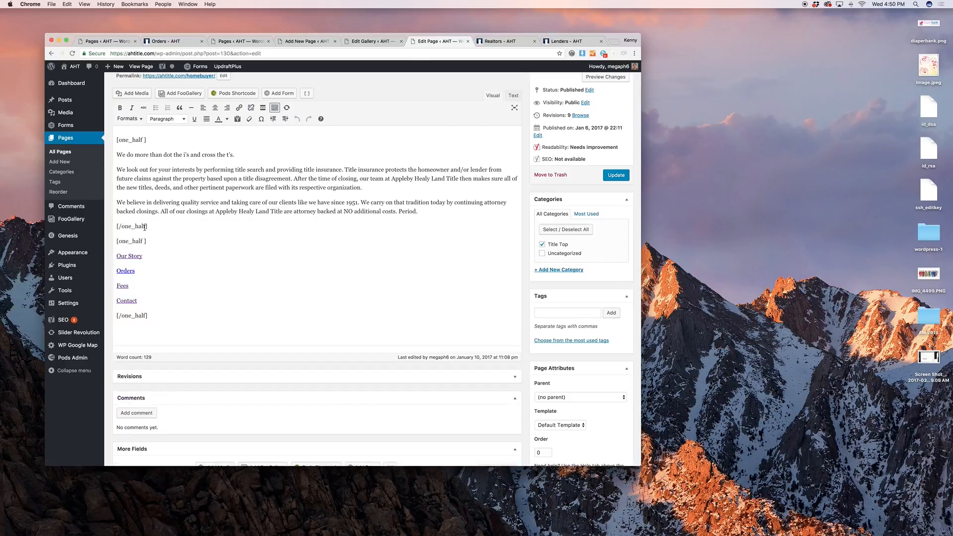
Insert the Affiliations gallery [foogallery id="183"] on a new line after the "Period." paragraph
{"action": "left_click", "coordinate": [438, 211]}
{"action": "key", "text": "Return"}
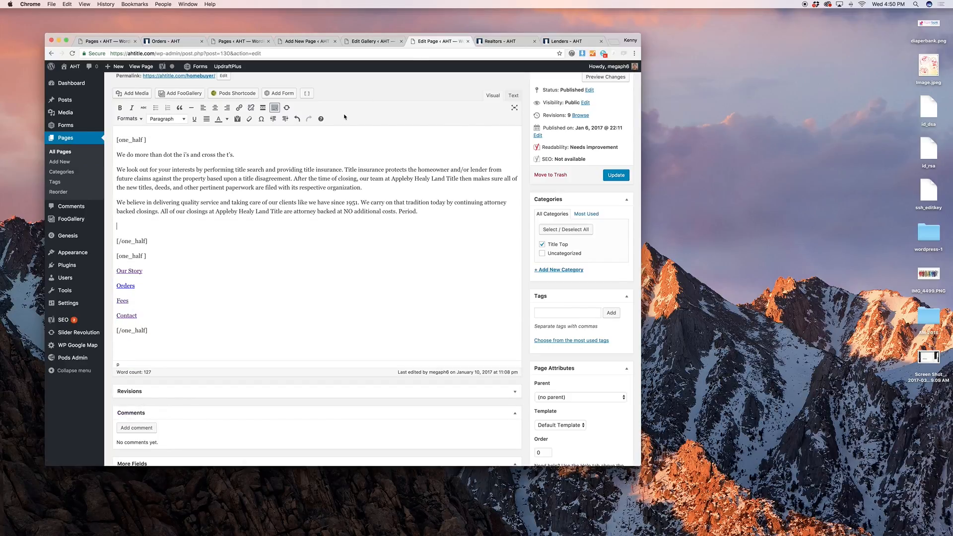
{"action": "left_click", "coordinate": [180, 93]}
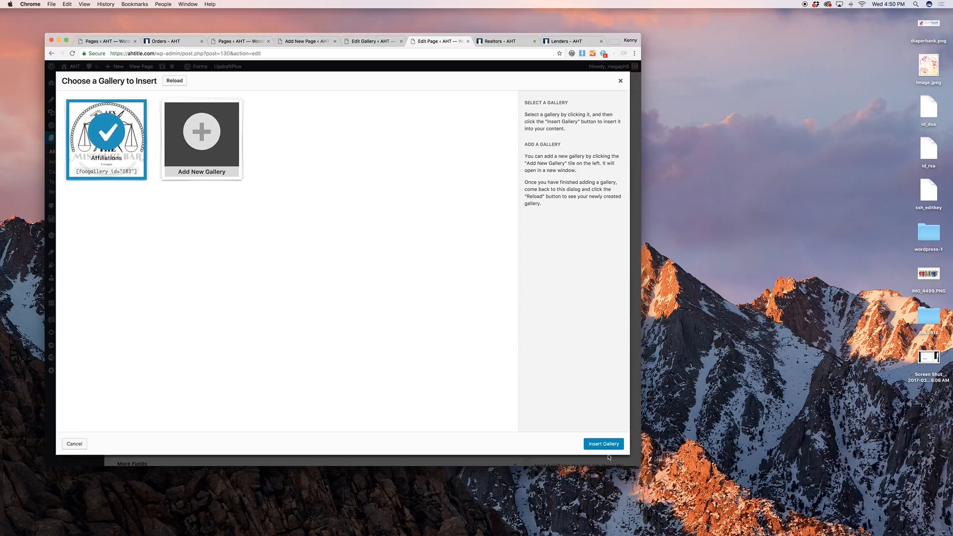
{"action": "left_click", "coordinate": [604, 444]}
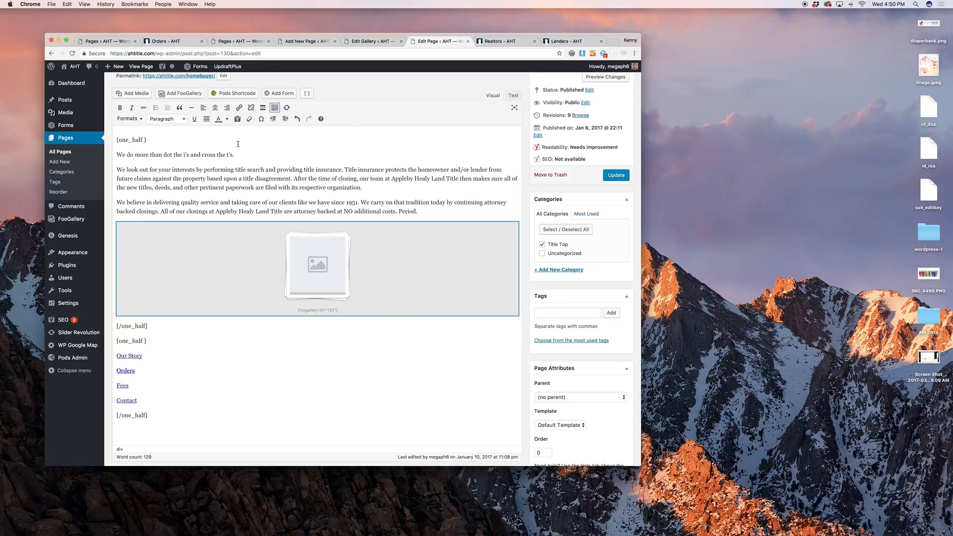
{"action": "mouse_move", "coordinate": [86, 222]}
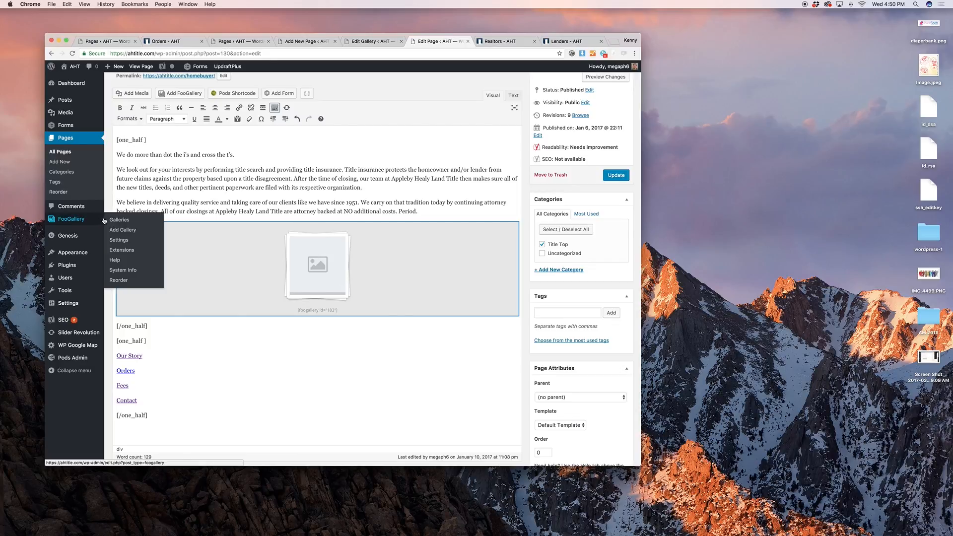
Start a new FooGallery gallery without saving page changes, keeping the Responsive Image Gallery template
{"action": "left_click", "coordinate": [118, 231]}
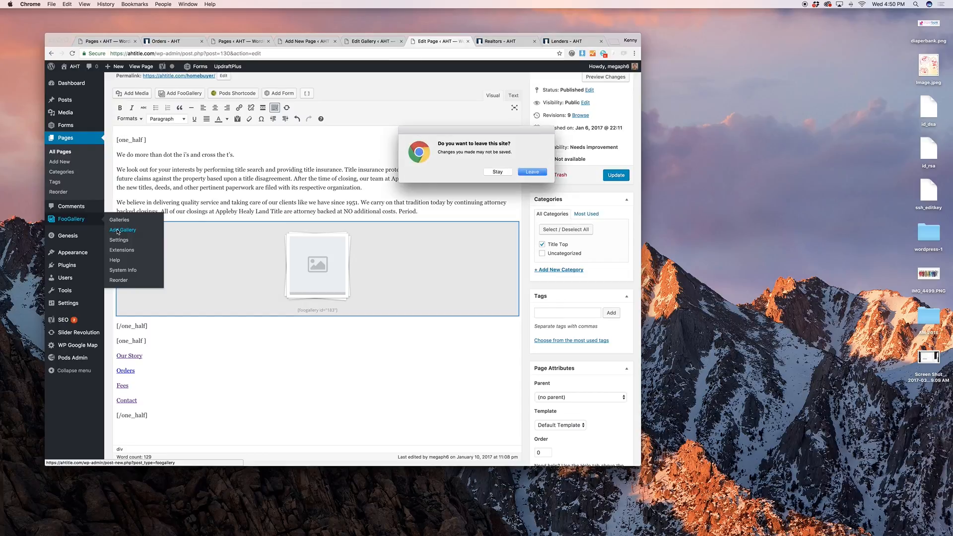
{"action": "left_click", "coordinate": [524, 173]}
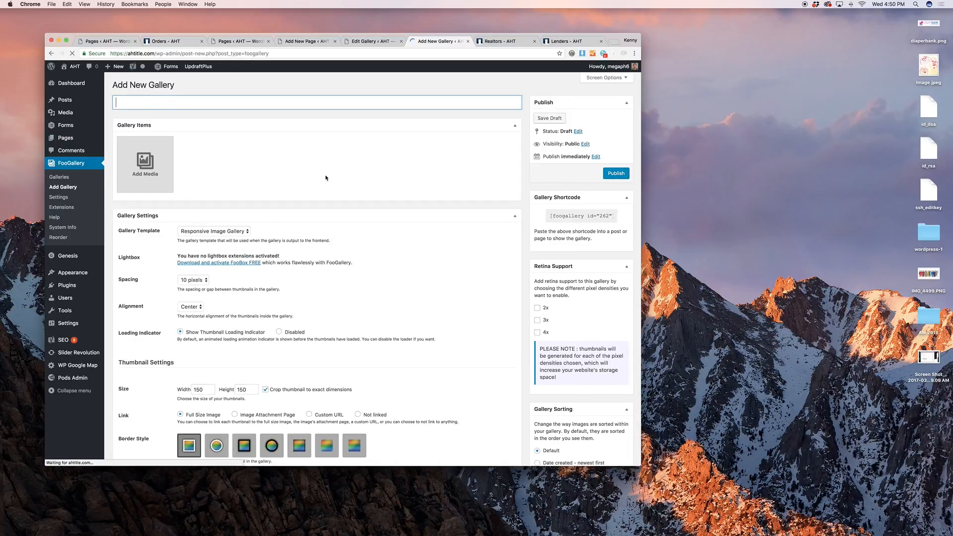
{"action": "left_click", "coordinate": [233, 232]}
{"action": "left_click", "coordinate": [234, 232]}
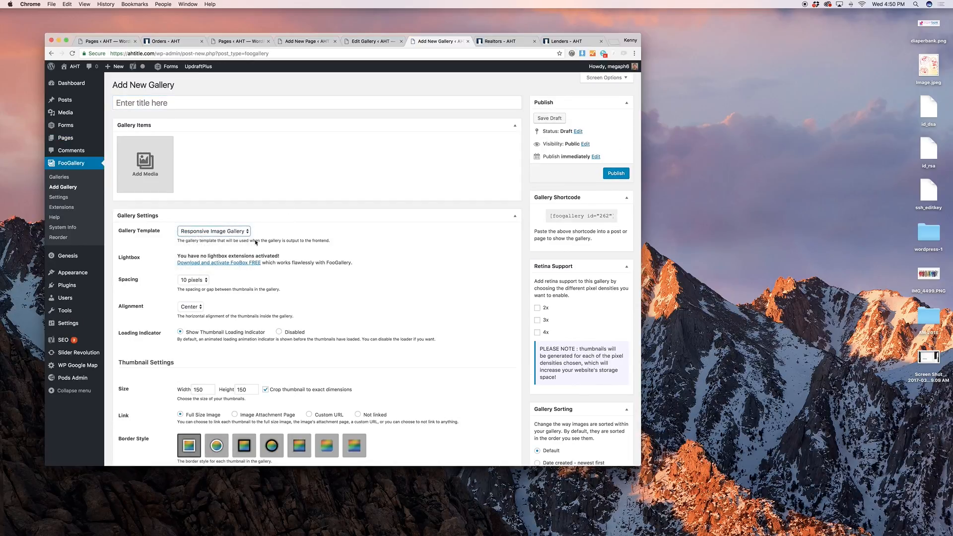
{"action": "scroll", "coordinate": [246, 249], "scroll_direction": "down", "scroll_amount": 2}
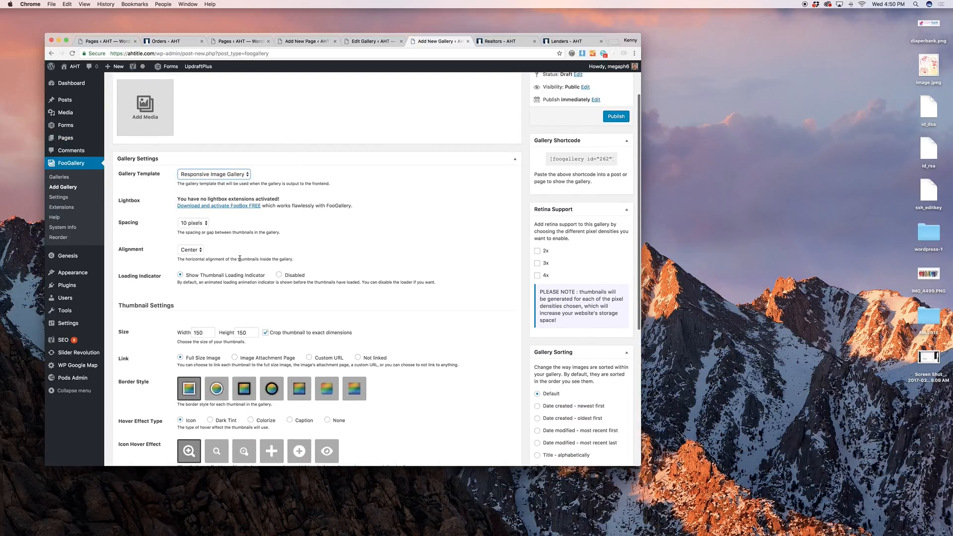
{"action": "scroll", "coordinate": [240, 259], "scroll_direction": "up", "scroll_amount": 2}
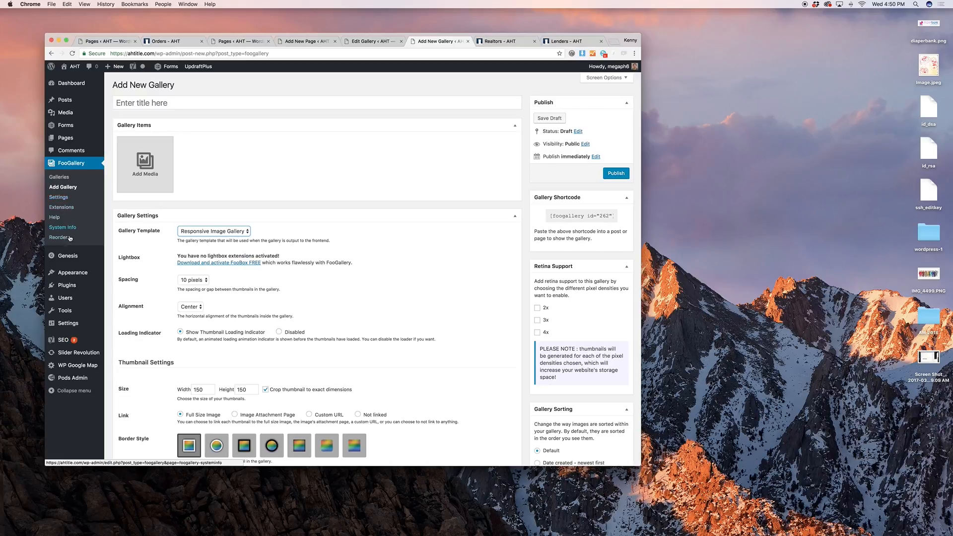
{"action": "mouse_move", "coordinate": [72, 254]}
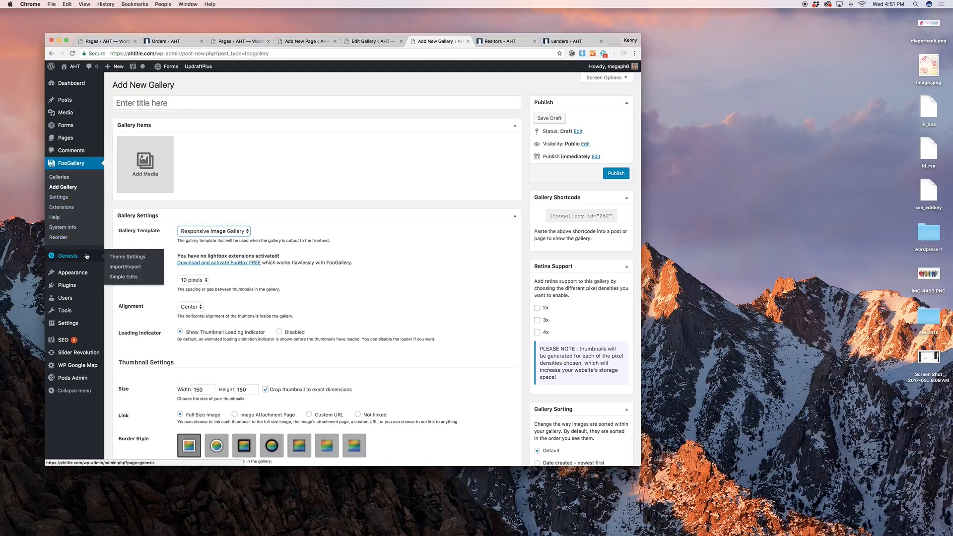
{"action": "mouse_move", "coordinate": [85, 274]}
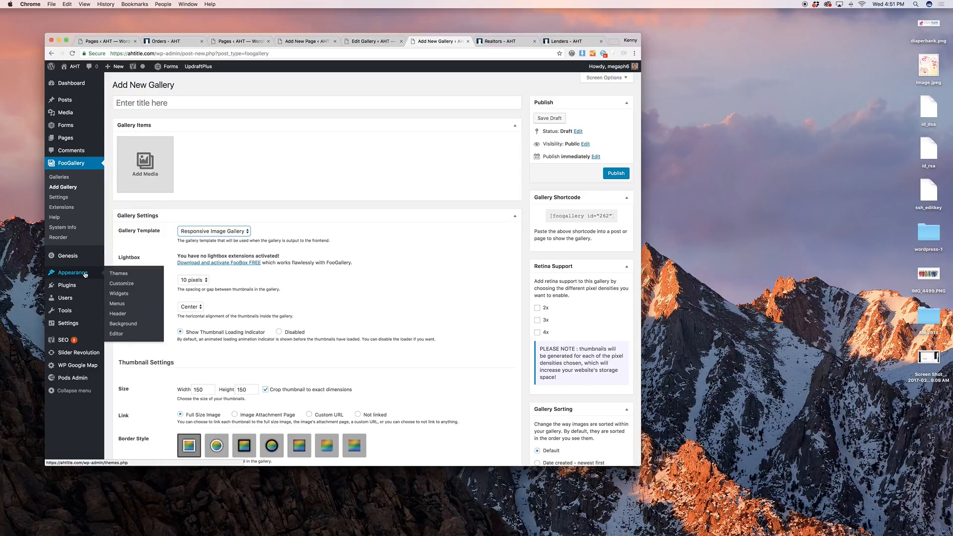
On Widgets, inspect the Before - Header Visual Editor and Header Right Image and Custom Menu widgets
{"action": "left_click", "coordinate": [127, 295]}
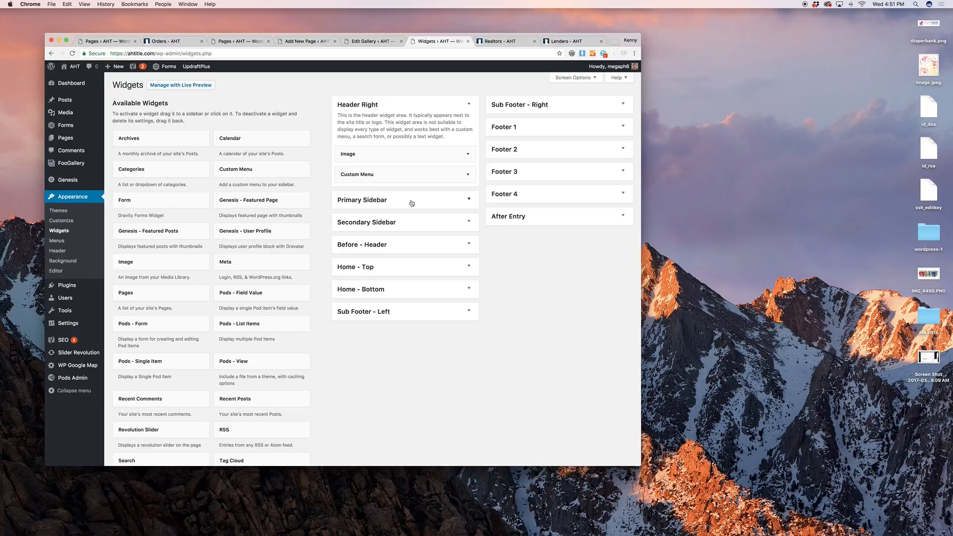
{"action": "left_click", "coordinate": [424, 243]}
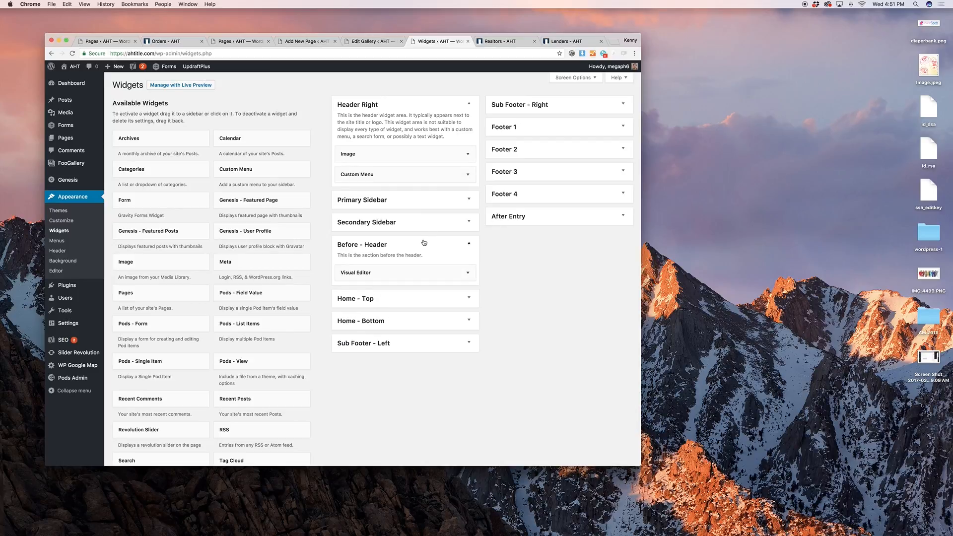
{"action": "left_click", "coordinate": [421, 272]}
{"action": "left_click", "coordinate": [422, 272]}
{"action": "left_click", "coordinate": [469, 243]}
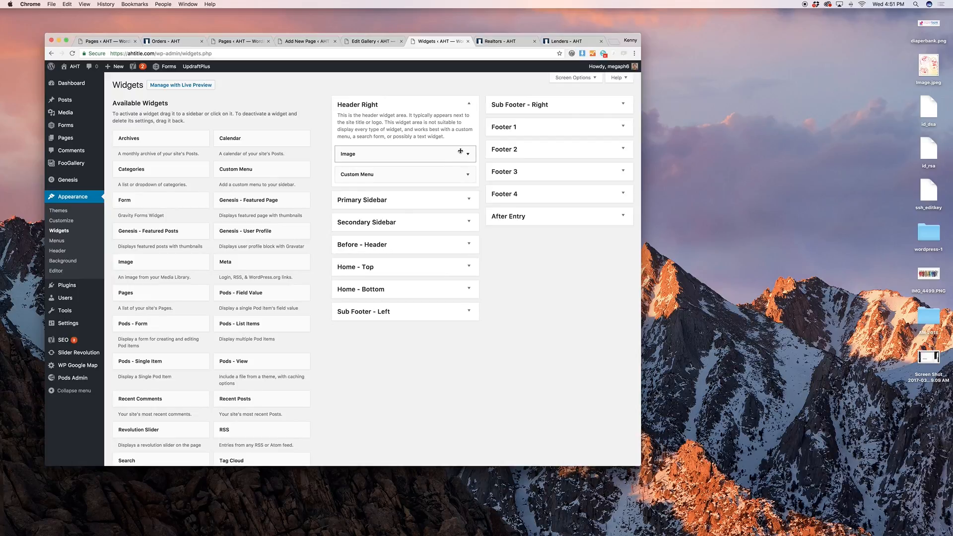
{"action": "left_click", "coordinate": [460, 151]}
{"action": "left_click", "coordinate": [519, 151]}
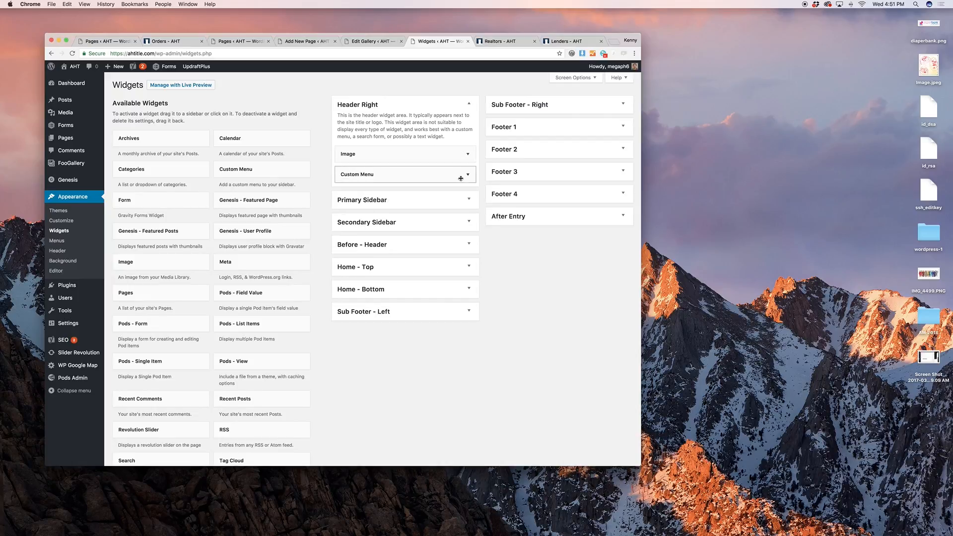
{"action": "left_click", "coordinate": [461, 178]}
{"action": "left_click", "coordinate": [461, 175]}
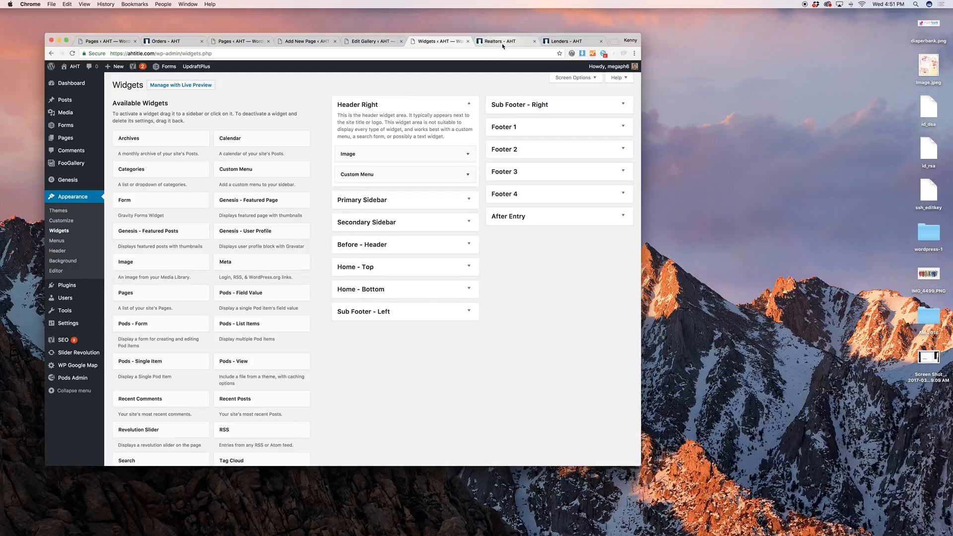
Compare the Before - Header Visual Editor content with the live Realtors page header
{"action": "left_click", "coordinate": [501, 42]}
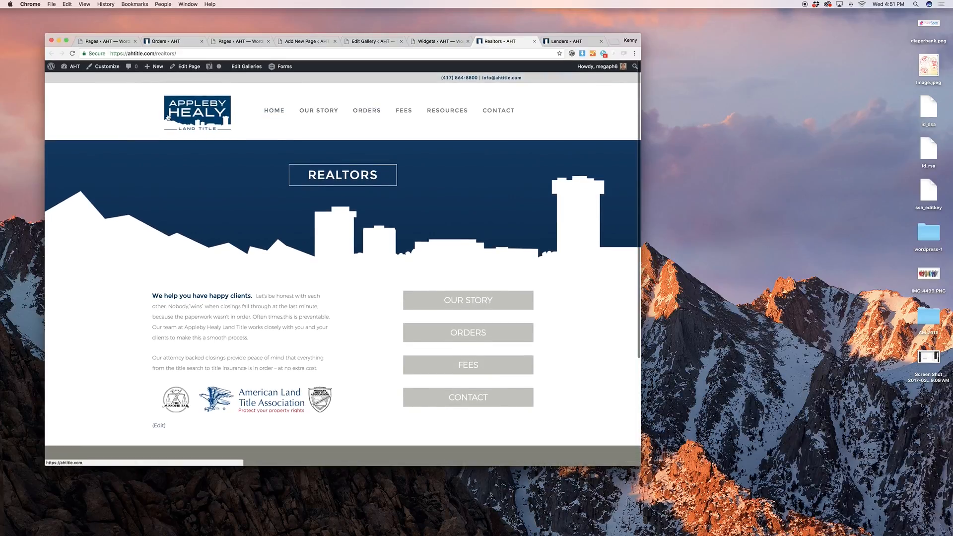
{"action": "left_click", "coordinate": [420, 42]}
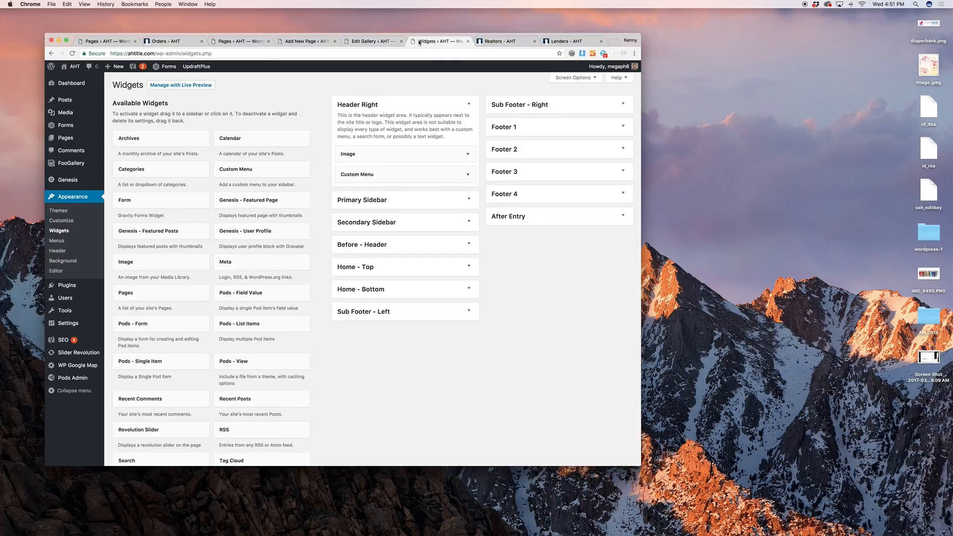
{"action": "left_click", "coordinate": [434, 243]}
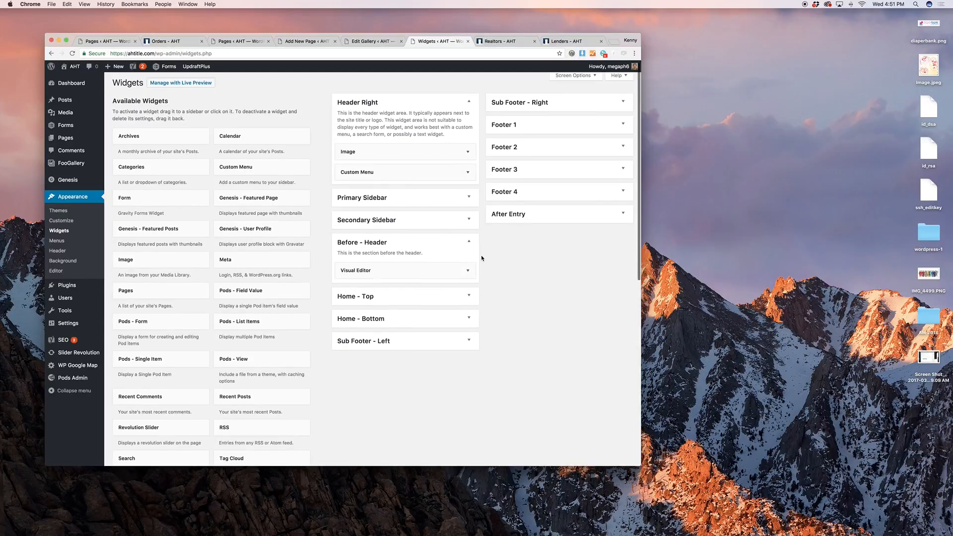
{"action": "left_click", "coordinate": [457, 271]}
{"action": "scroll", "coordinate": [483, 256], "scroll_direction": "down", "scroll_amount": 2}
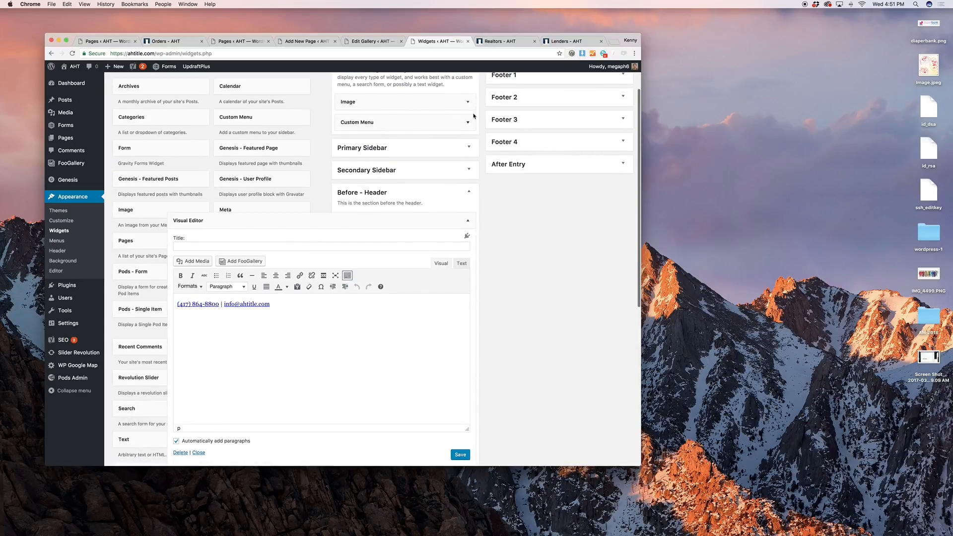
{"action": "left_click", "coordinate": [467, 221]}
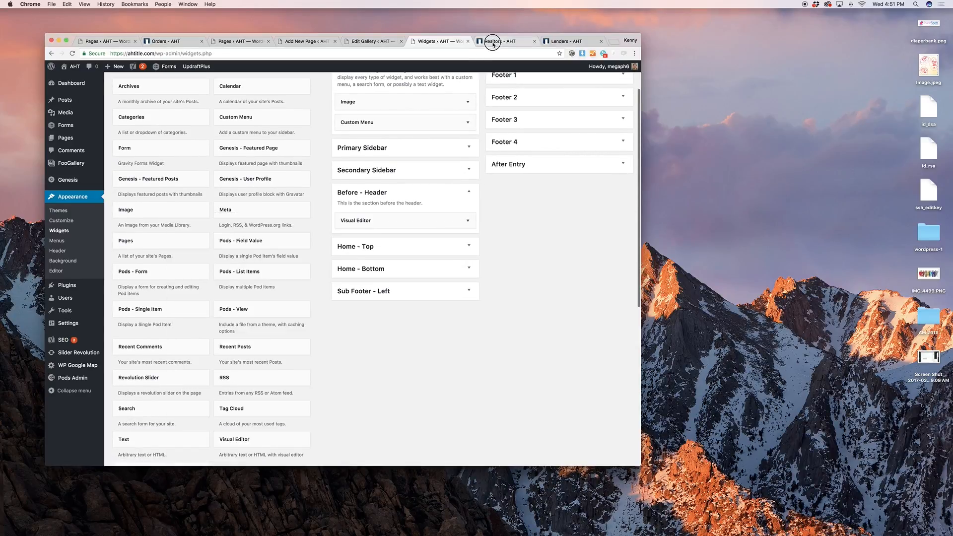
{"action": "left_click", "coordinate": [496, 41]}
{"action": "left_click", "coordinate": [442, 42]}
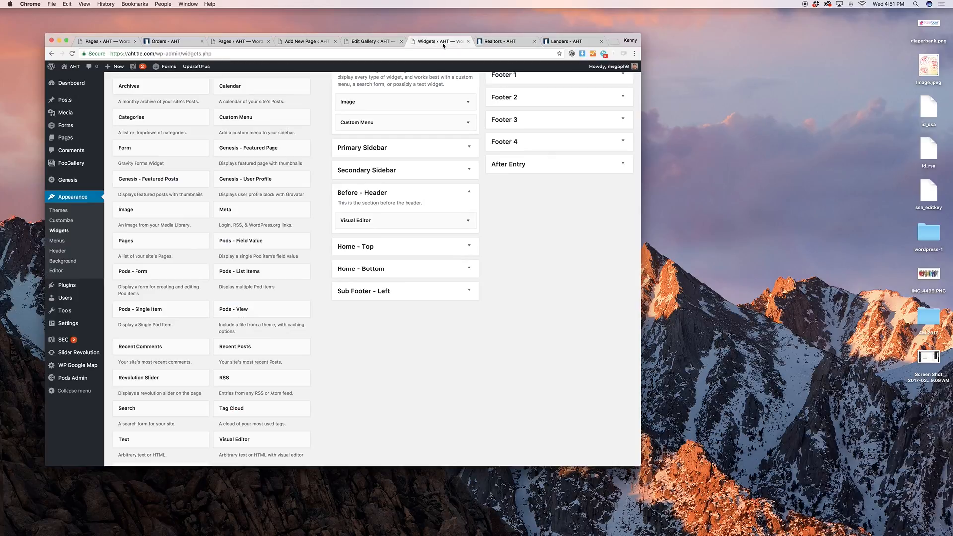
Expand Home - Top and review the header e-mail link and Revolution Slider widget settings
{"action": "scroll", "coordinate": [496, 234], "scroll_direction": "down", "scroll_amount": 1}
{"action": "left_click", "coordinate": [434, 221]}
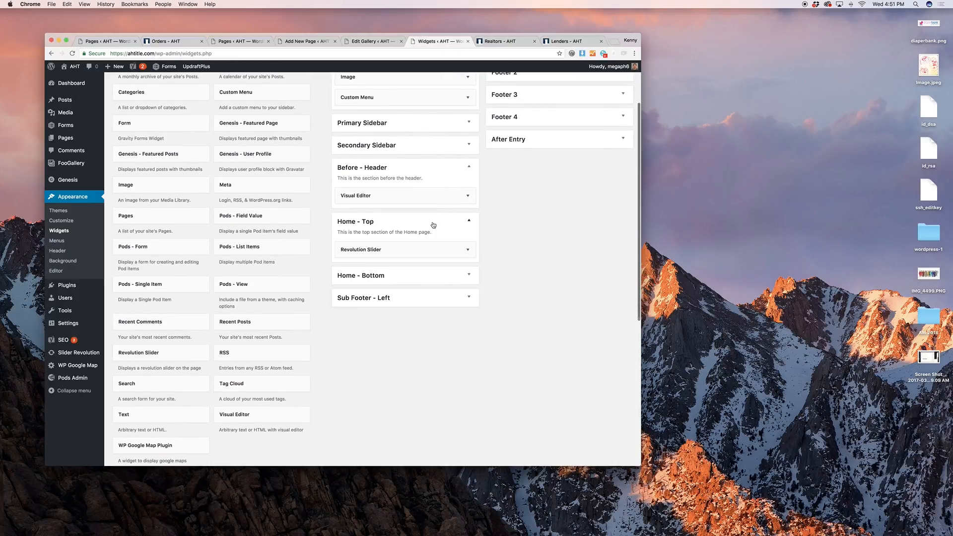
{"action": "left_click", "coordinate": [442, 197]}
{"action": "left_click", "coordinate": [338, 283]}
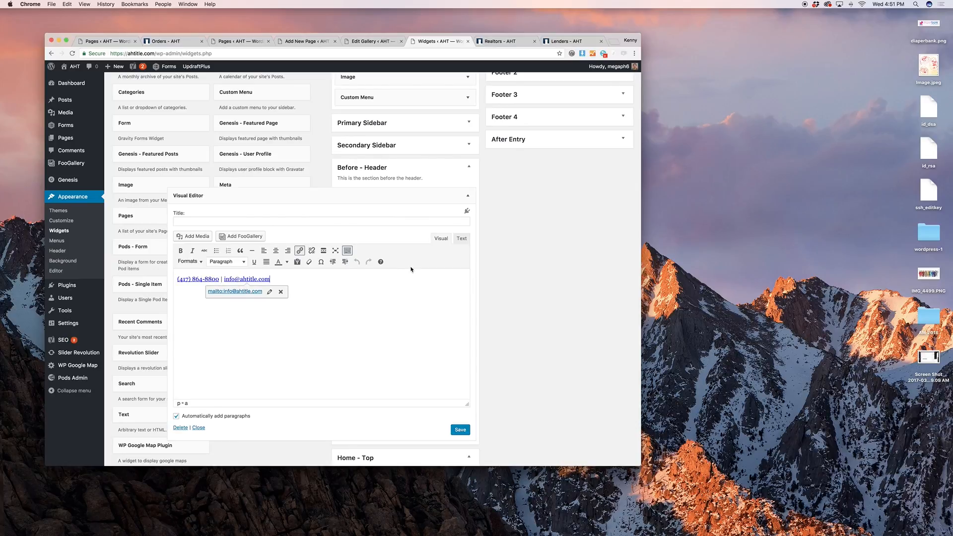
{"action": "left_click", "coordinate": [406, 195]}
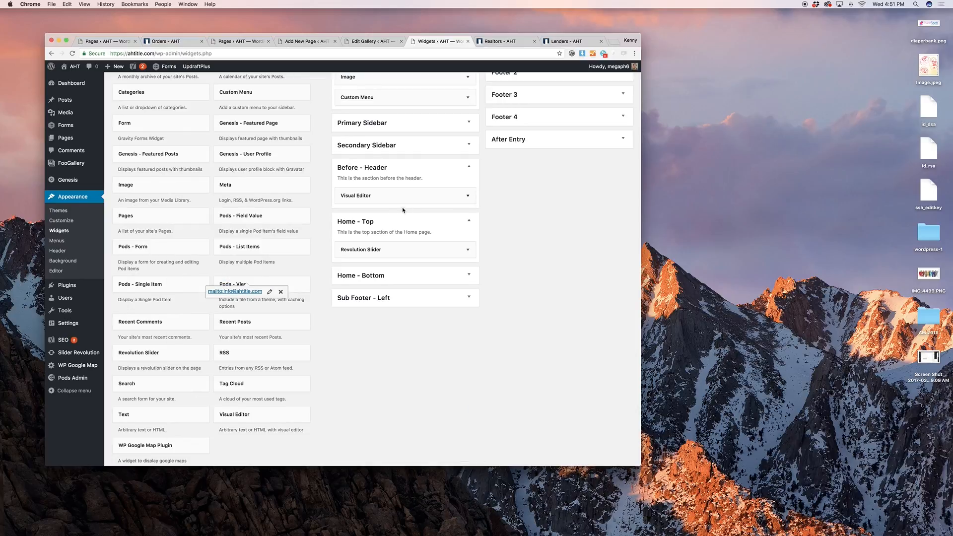
{"action": "left_click", "coordinate": [420, 246]}
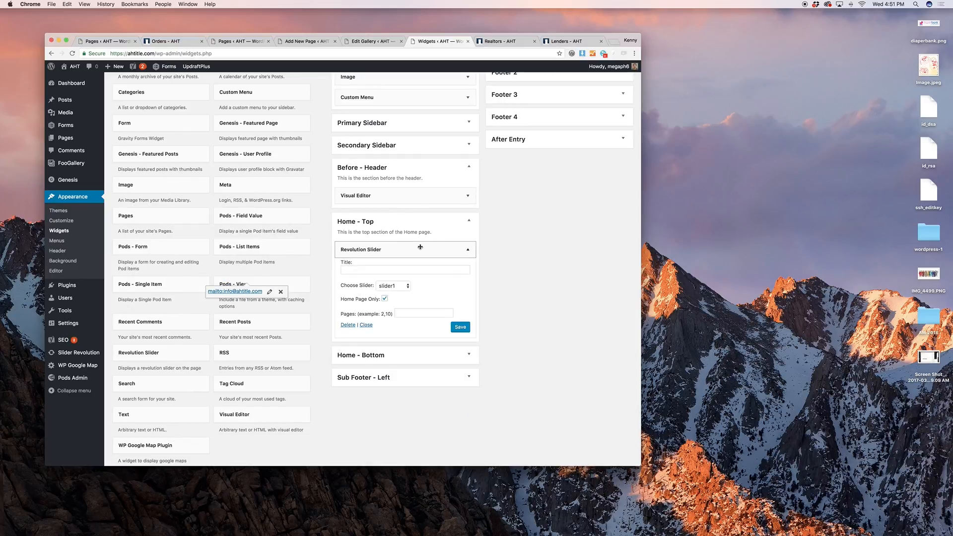
{"action": "left_click", "coordinate": [420, 247]}
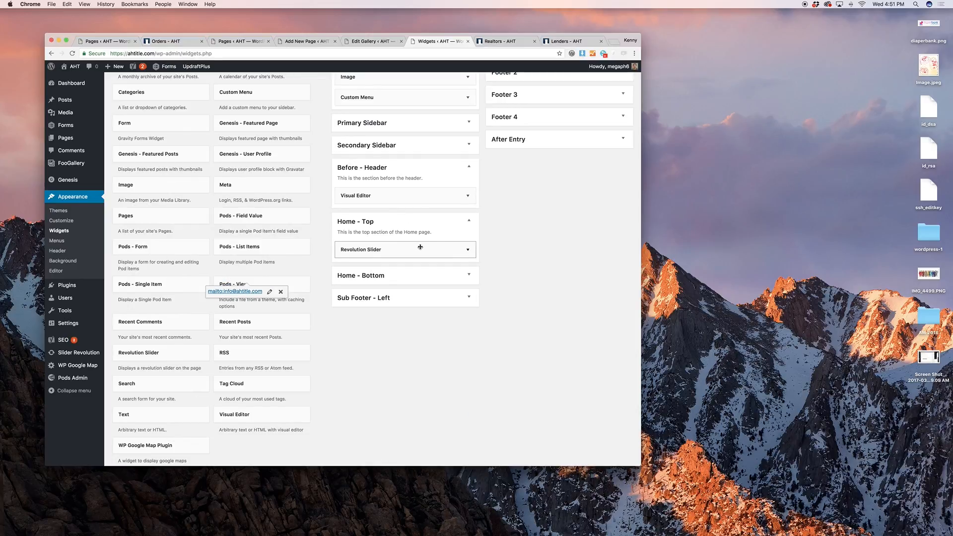
{"action": "mouse_move", "coordinate": [74, 353]}
Compare the Home - Bottom box-button shortcodes with the live Realtor, Homebuyer and Lender boxes
{"action": "left_click", "coordinate": [500, 41]}
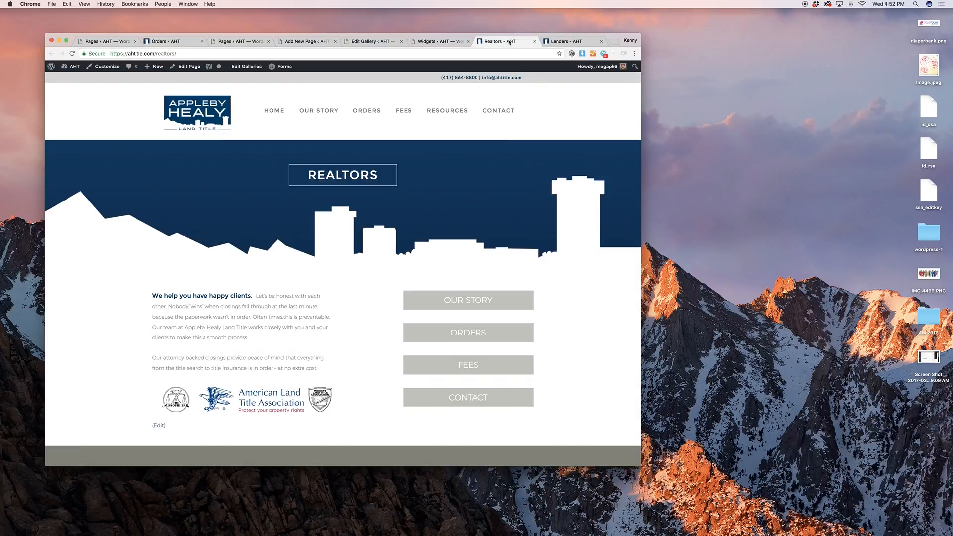
{"action": "left_click", "coordinate": [222, 108]}
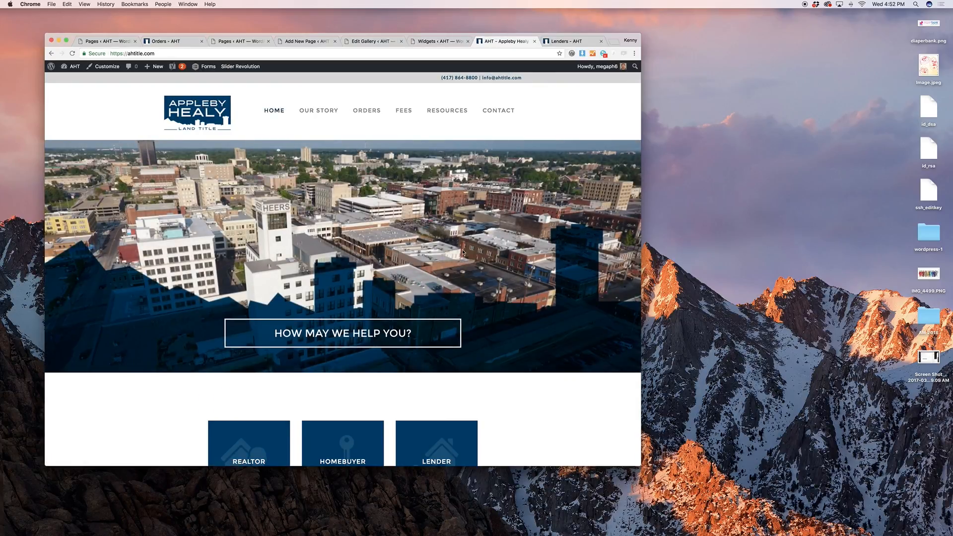
{"action": "scroll", "coordinate": [462, 252], "scroll_direction": "down", "scroll_amount": 5}
{"action": "left_click", "coordinate": [439, 41]}
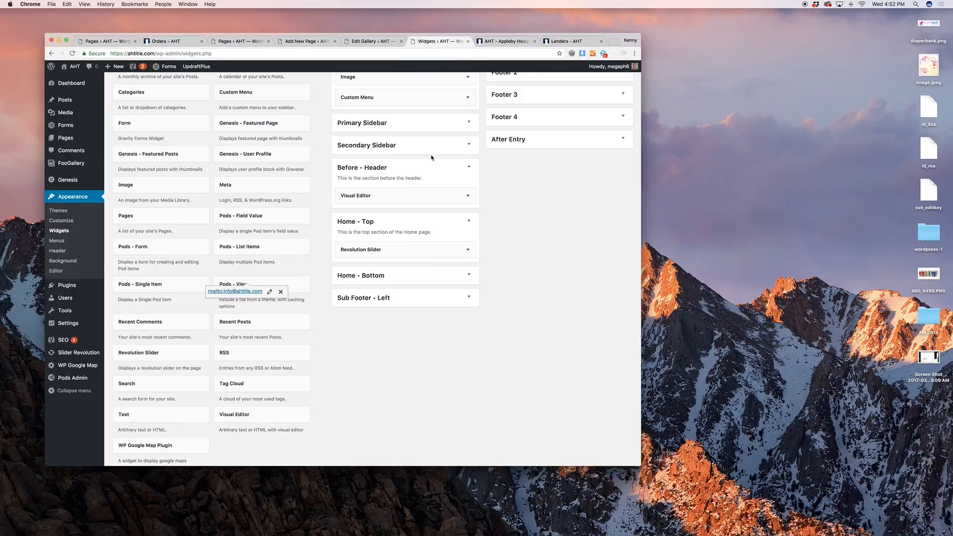
{"action": "left_click", "coordinate": [435, 274]}
{"action": "scroll", "coordinate": [482, 268], "scroll_direction": "down", "scroll_amount": 1}
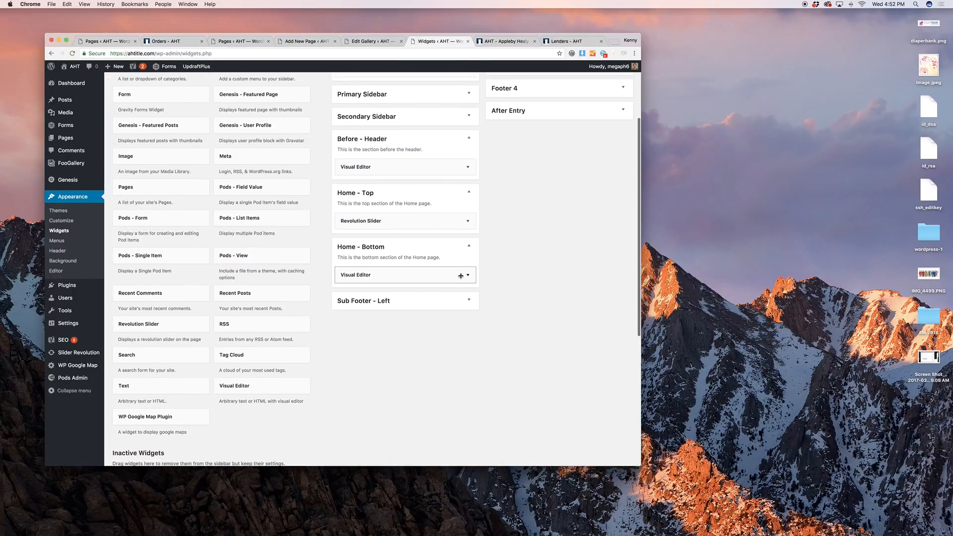
{"action": "left_click", "coordinate": [461, 276]}
{"action": "scroll", "coordinate": [415, 325], "scroll_direction": "down", "scroll_amount": 4}
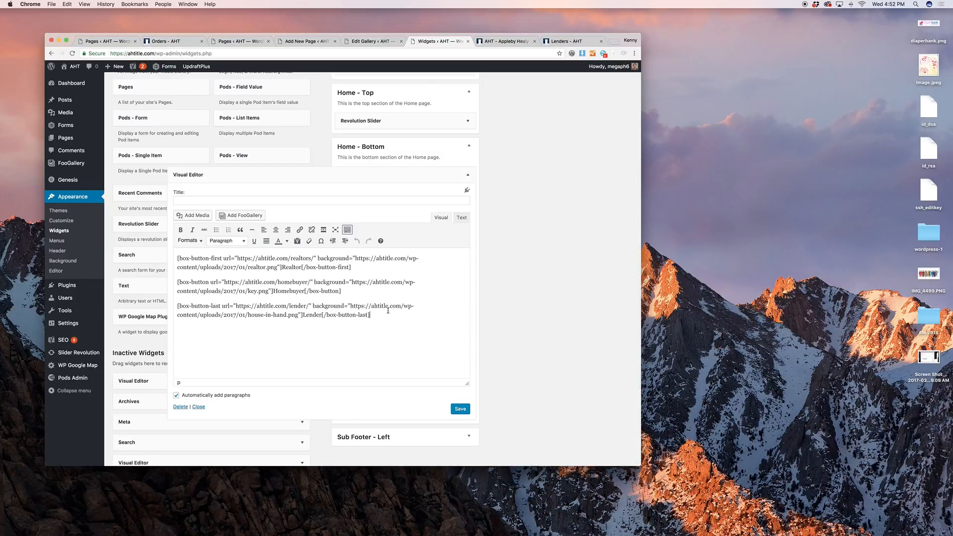
{"action": "left_click", "coordinate": [499, 41]}
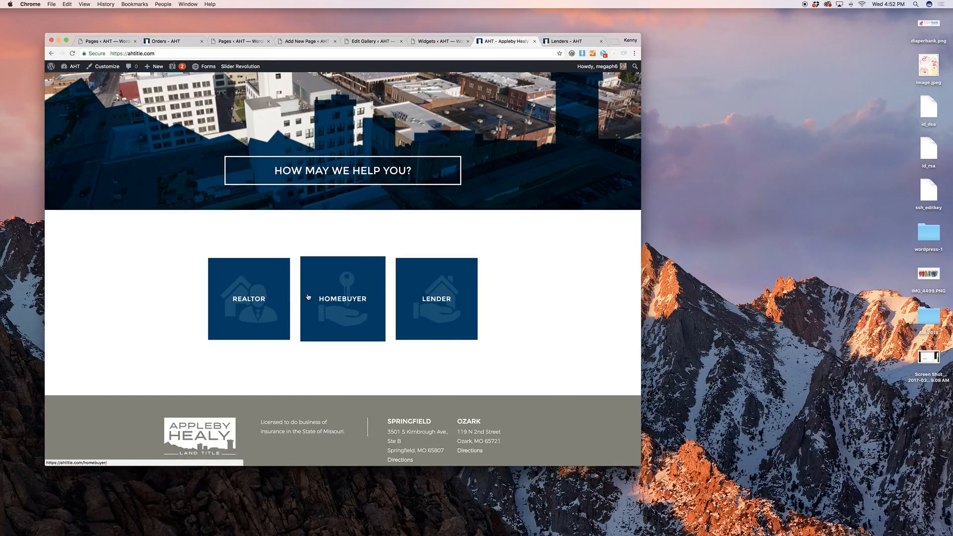
{"action": "left_click", "coordinate": [432, 43]}
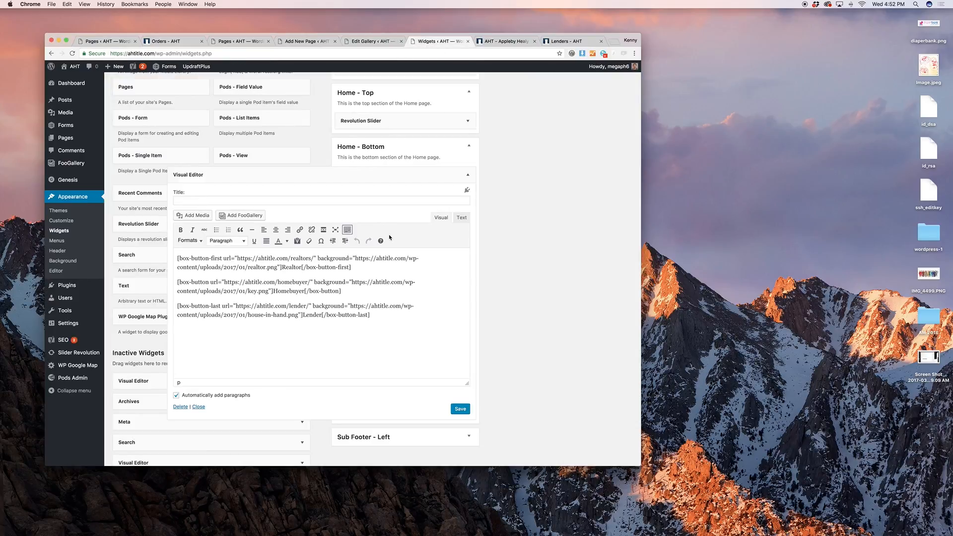
Collapse Home - Bottom, expand Sub Footer - Left and Footer 1, and check the live footer
{"action": "left_click", "coordinate": [392, 174]}
{"action": "left_click", "coordinate": [396, 201]}
{"action": "scroll", "coordinate": [499, 228], "scroll_direction": "up", "scroll_amount": 8}
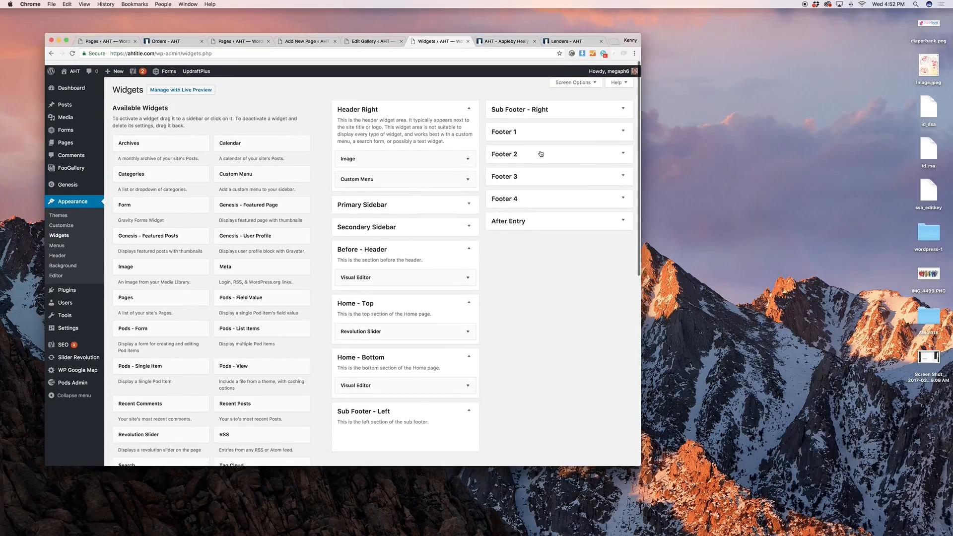
{"action": "left_click", "coordinate": [538, 158]}
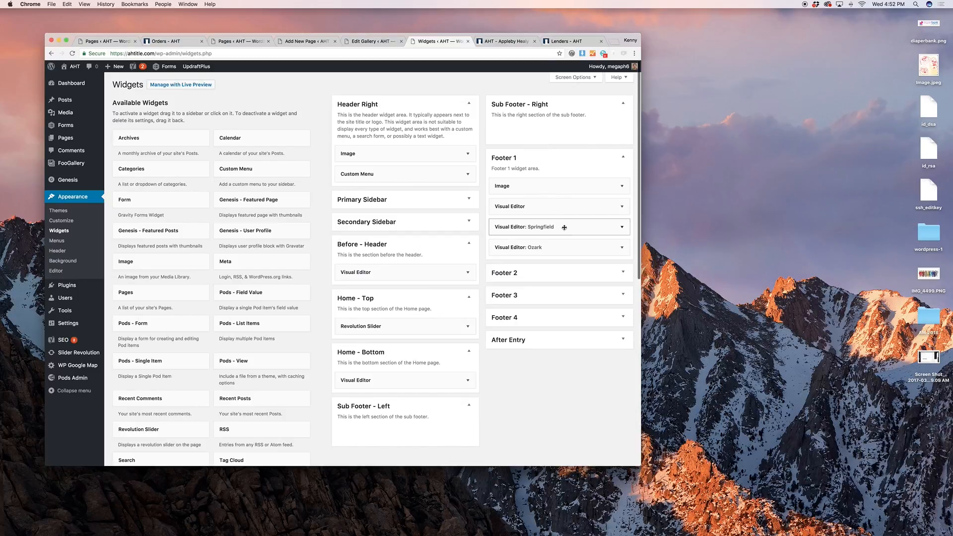
{"action": "left_click", "coordinate": [506, 42]}
{"action": "scroll", "coordinate": [453, 181], "scroll_direction": "down", "scroll_amount": 3}
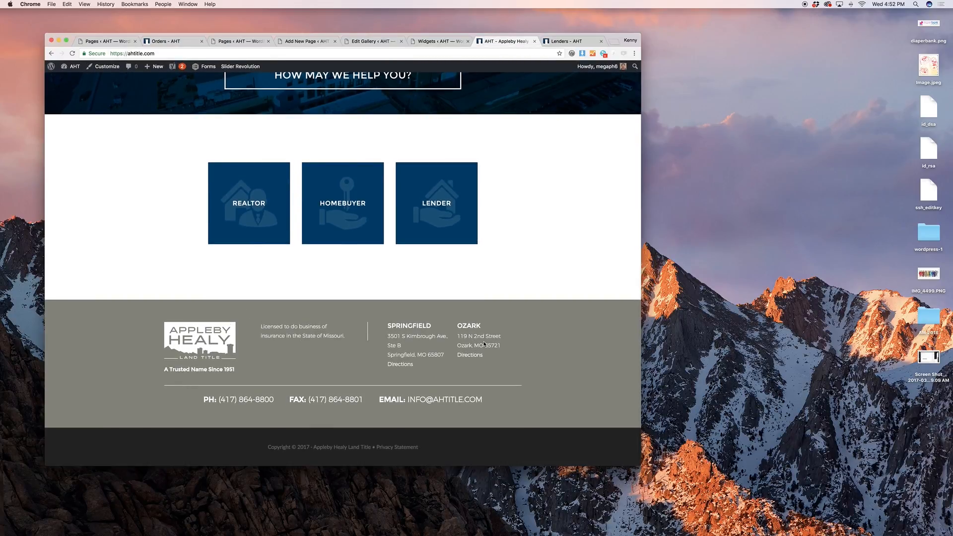
{"action": "left_click", "coordinate": [441, 43]}
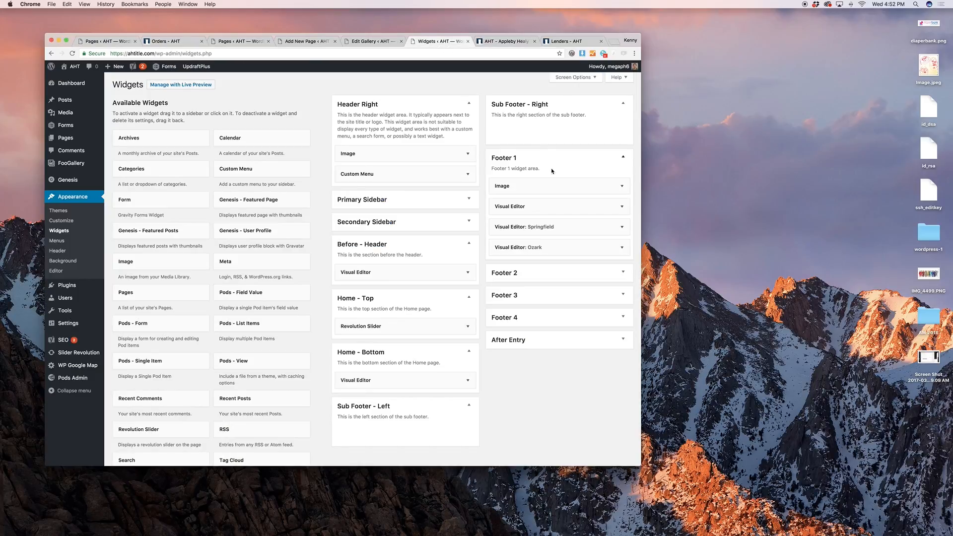
Inspect Footer 1's Image, Visual Editor text and Ozark address widgets against the live footer
{"action": "left_click", "coordinate": [561, 189]}
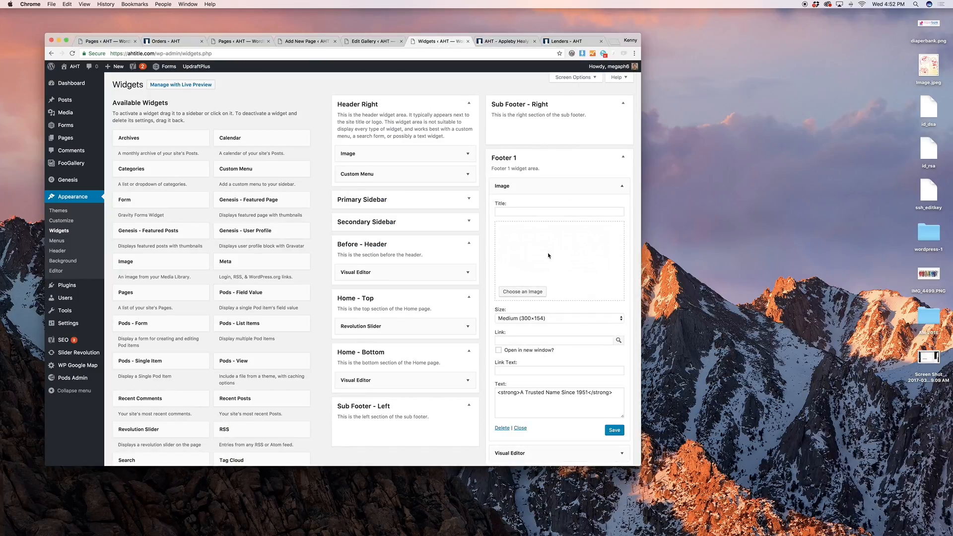
{"action": "left_click", "coordinate": [538, 182]}
{"action": "left_click", "coordinate": [560, 204]}
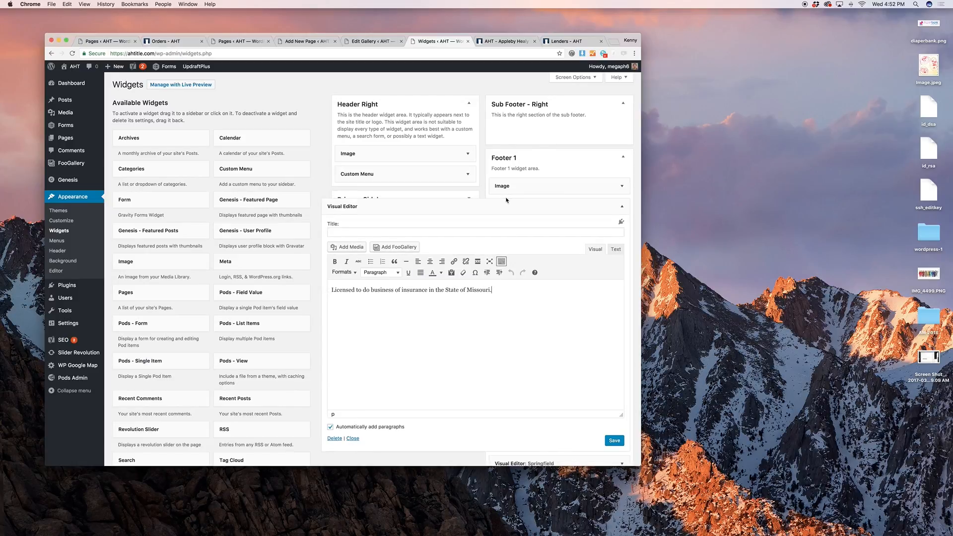
{"action": "left_click", "coordinate": [529, 206]}
{"action": "left_click", "coordinate": [529, 247]}
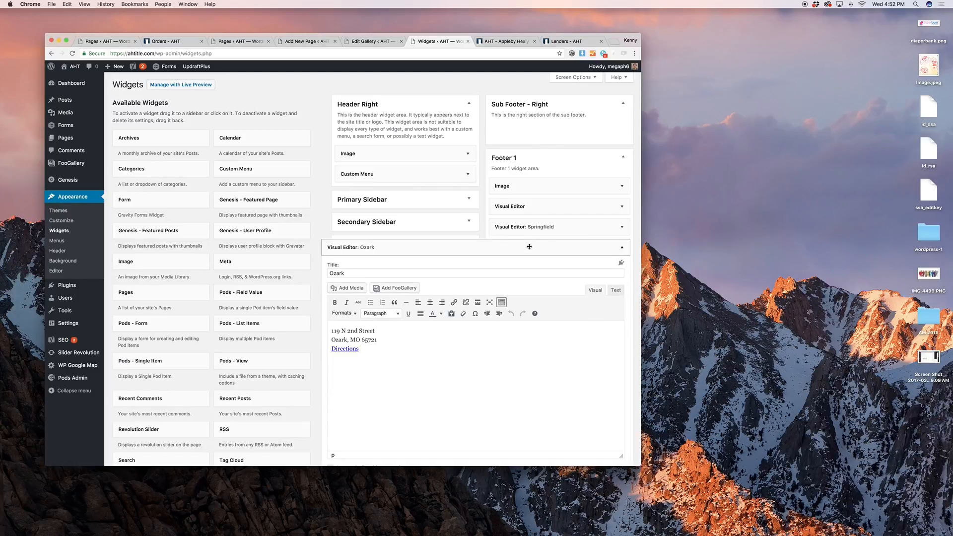
{"action": "left_click", "coordinate": [529, 246]}
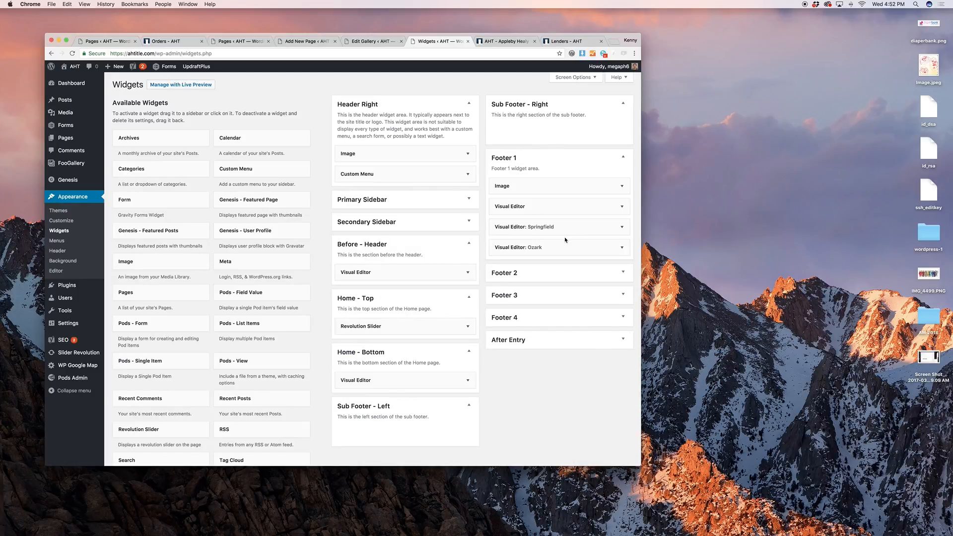
{"action": "left_click", "coordinate": [505, 42]}
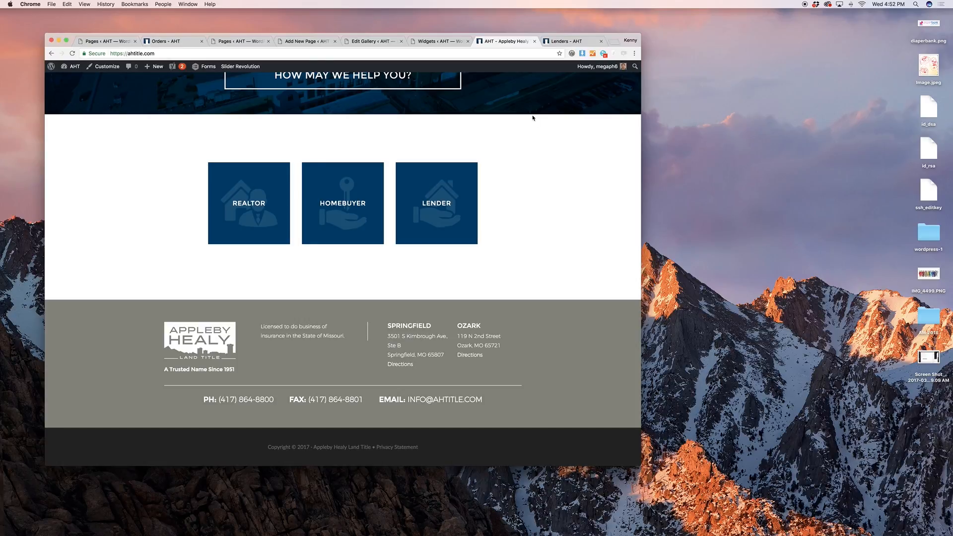
{"action": "left_click", "coordinate": [433, 41]}
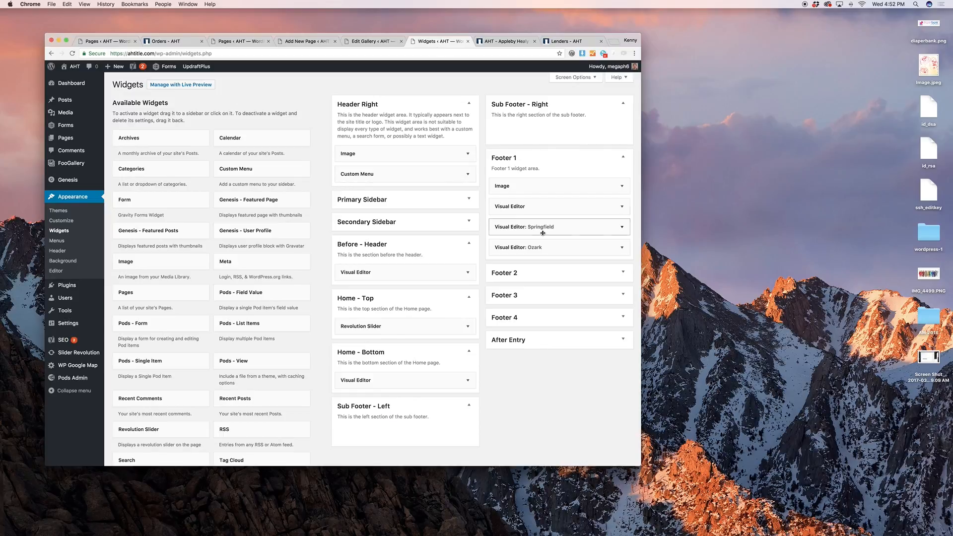
Review the Footer 2 contact widget against the live phone, fax and email line
{"action": "left_click", "coordinate": [550, 271]}
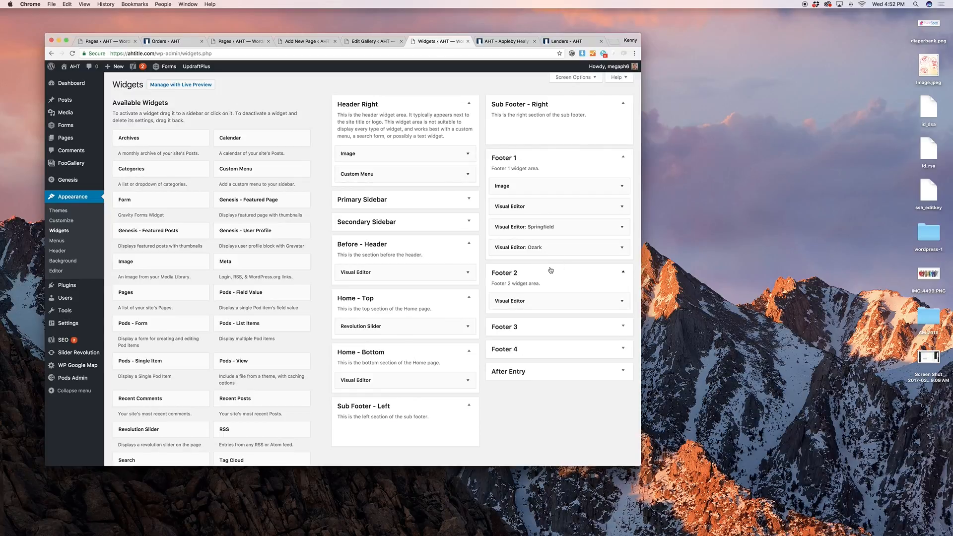
{"action": "left_click", "coordinate": [564, 302]}
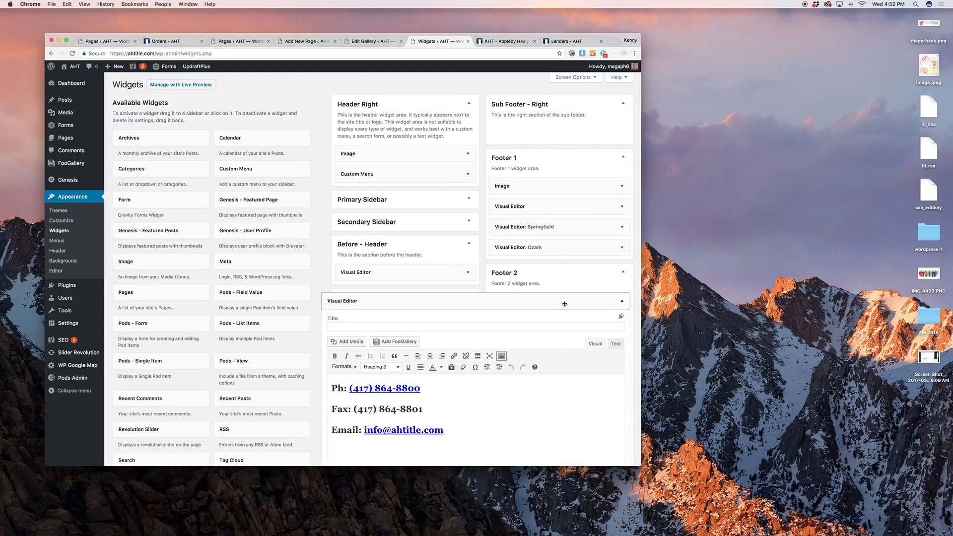
{"action": "left_click", "coordinate": [564, 304]}
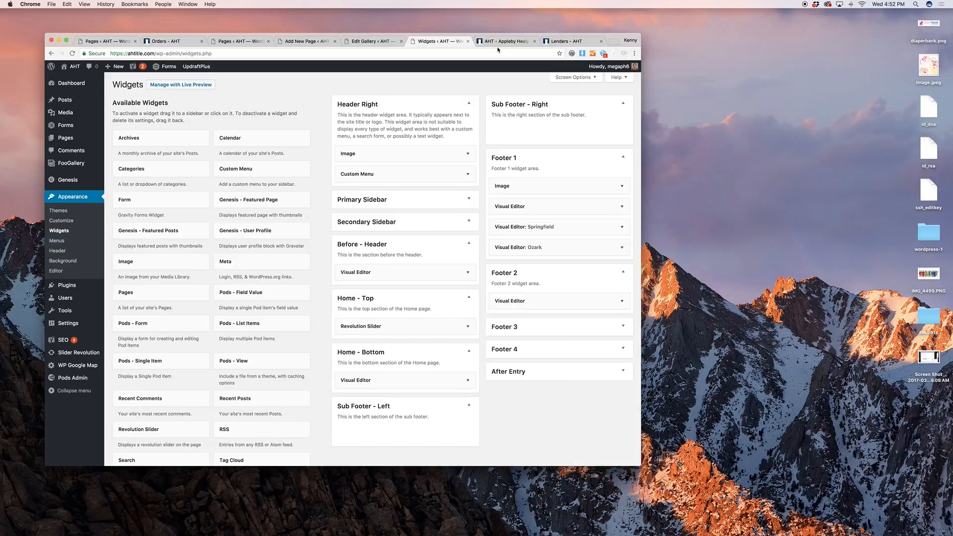
{"action": "left_click", "coordinate": [499, 42]}
{"action": "left_click_drag", "start_coordinate": [519, 393], "coordinate": [185, 381]}
{"action": "left_click", "coordinate": [325, 381]}
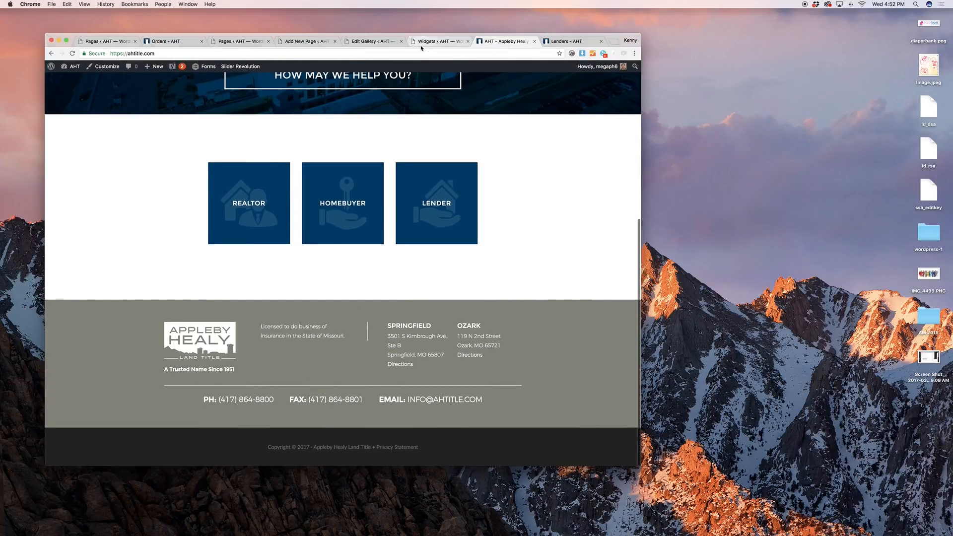
{"action": "left_click", "coordinate": [437, 41]}
Expand the empty Footer 3 and Footer 4 widget areas
{"action": "left_click", "coordinate": [553, 327]}
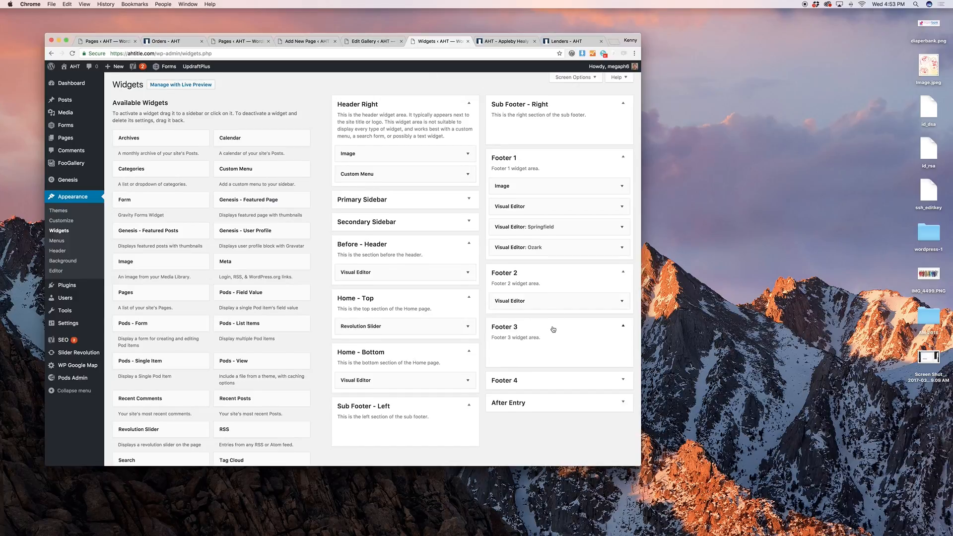
{"action": "left_click", "coordinate": [546, 381]}
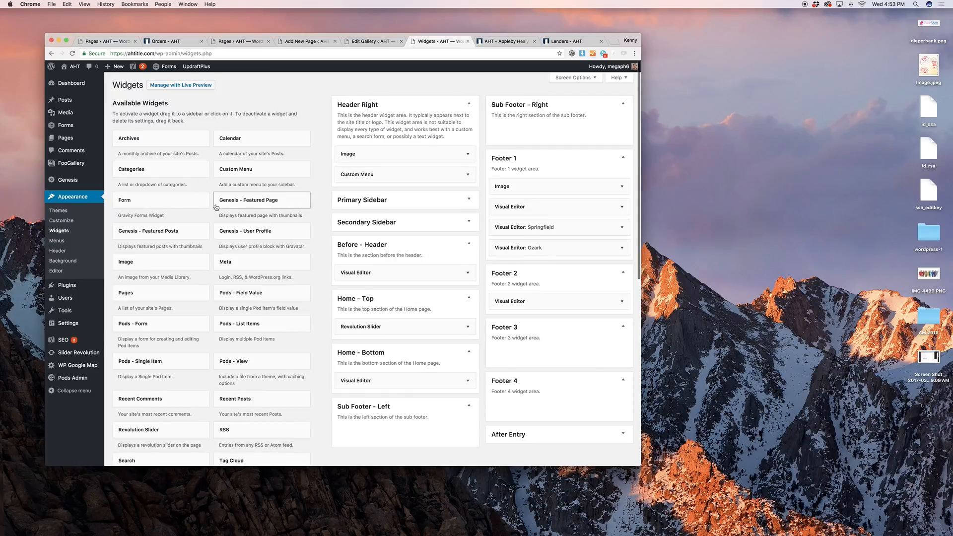
{"action": "scroll", "coordinate": [263, 203], "scroll_direction": "down", "scroll_amount": 1}
{"action": "left_click_drag", "start_coordinate": [138, 229], "coordinate": [367, 157]}
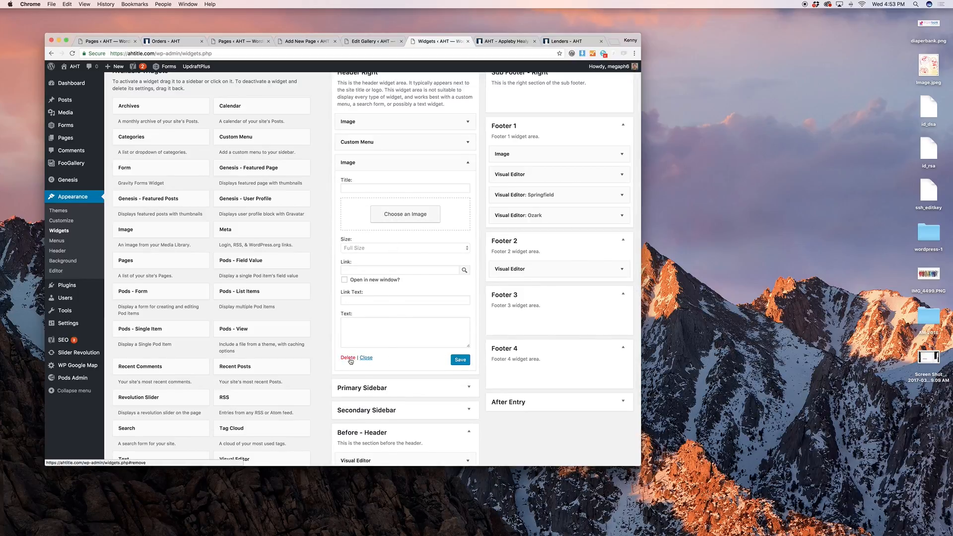
{"action": "left_click", "coordinate": [348, 358]}
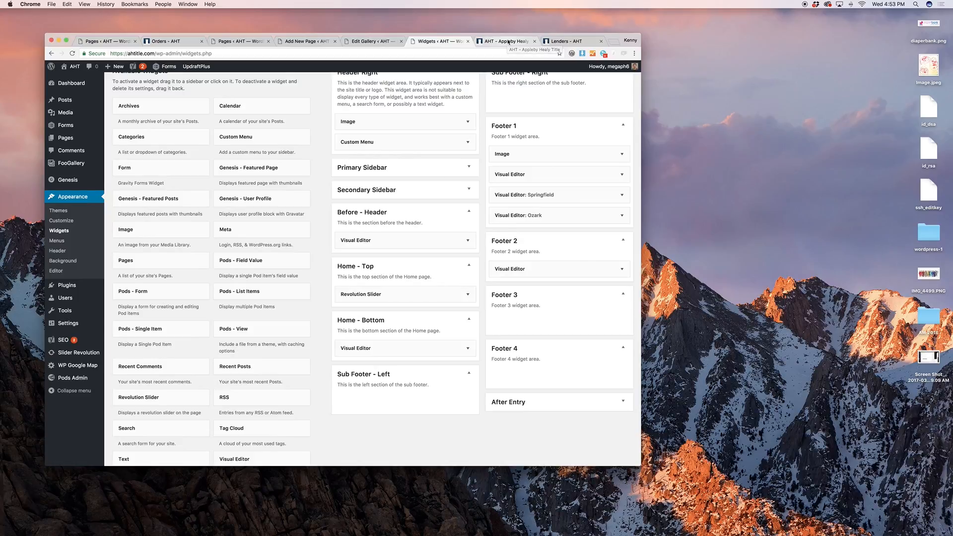
Open the Menus editor and check the live site's top navigation
{"action": "left_click", "coordinate": [85, 245]}
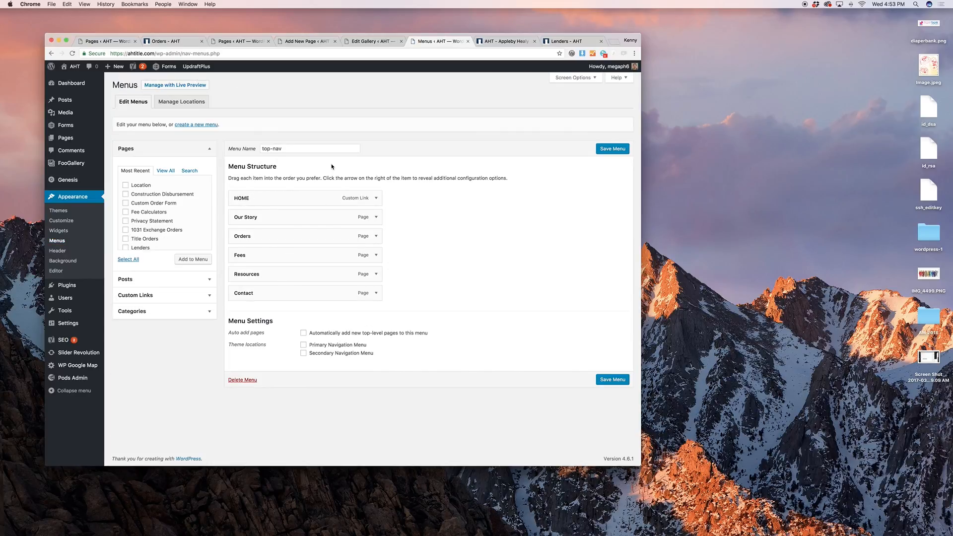
{"action": "left_click", "coordinate": [504, 42]}
{"action": "scroll", "coordinate": [481, 104], "scroll_direction": "up", "scroll_amount": 10}
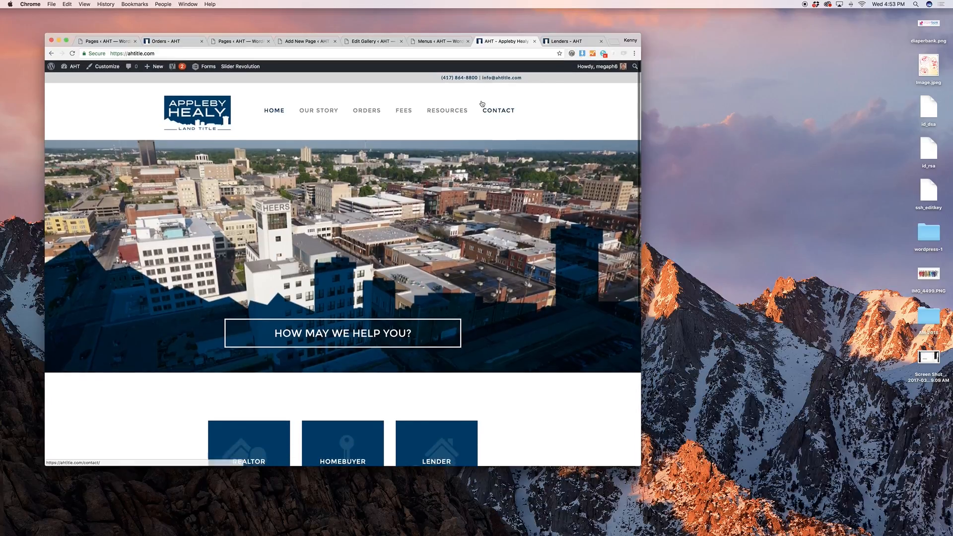
{"action": "scroll", "coordinate": [481, 103], "scroll_direction": "down", "scroll_amount": 6}
{"action": "scroll", "coordinate": [482, 104], "scroll_direction": "up", "scroll_amount": 10}
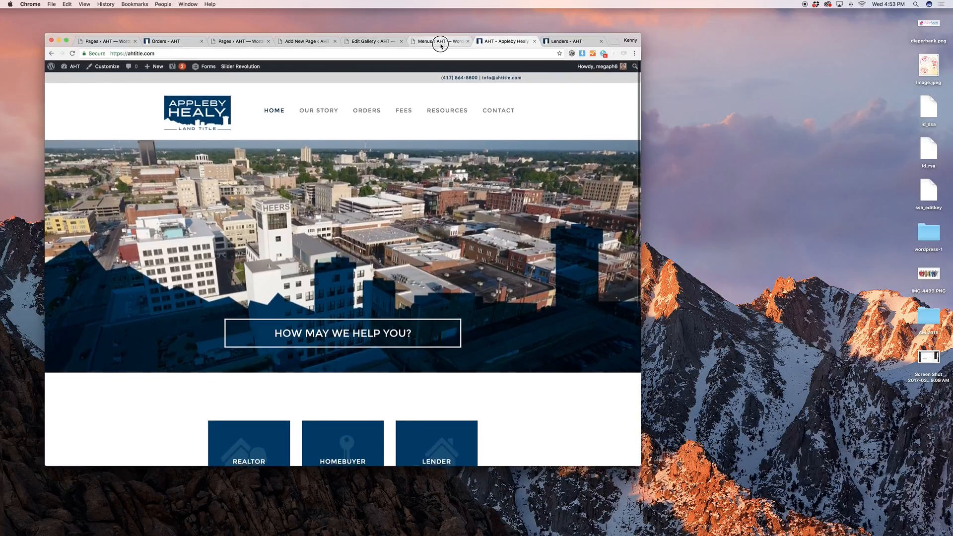
{"action": "left_click", "coordinate": [437, 41]}
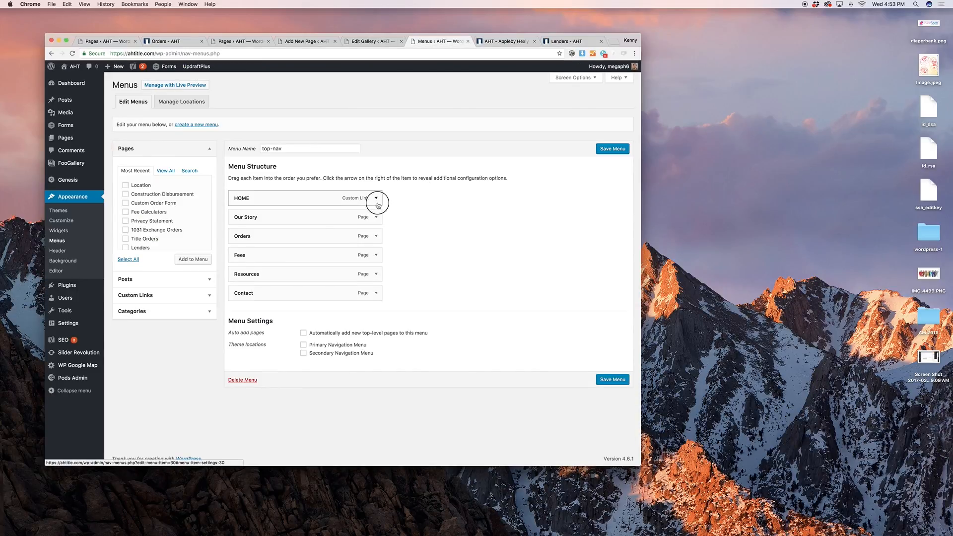
Rename the HOME menu item's navigation label to Home and save the menu
{"action": "left_click", "coordinate": [376, 198]}
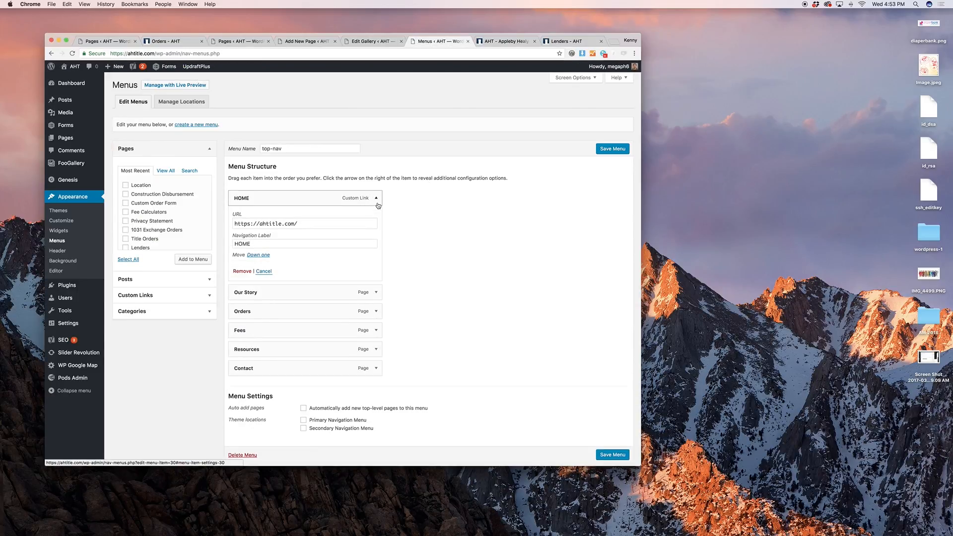
{"action": "double_click", "coordinate": [321, 244]}
{"action": "left_click", "coordinate": [503, 42]}
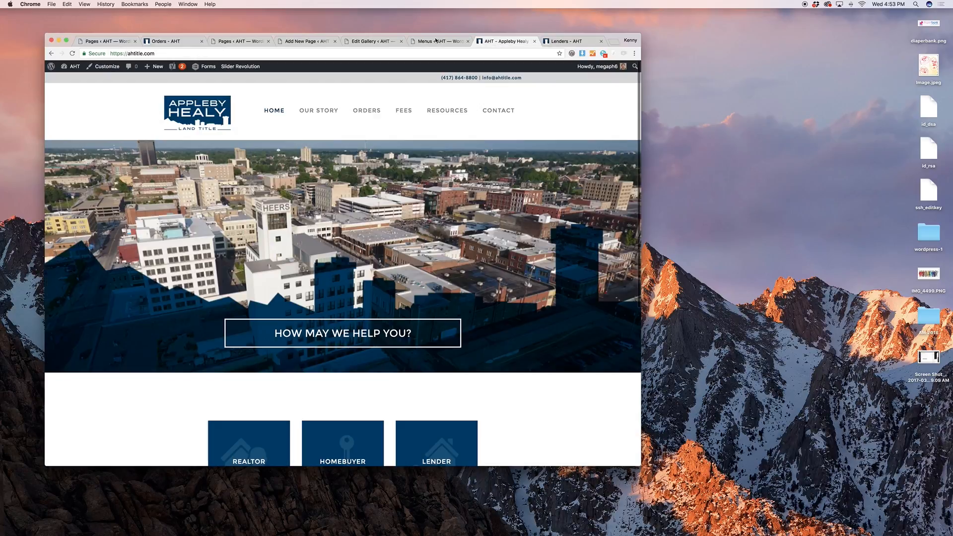
{"action": "left_click", "coordinate": [439, 41]}
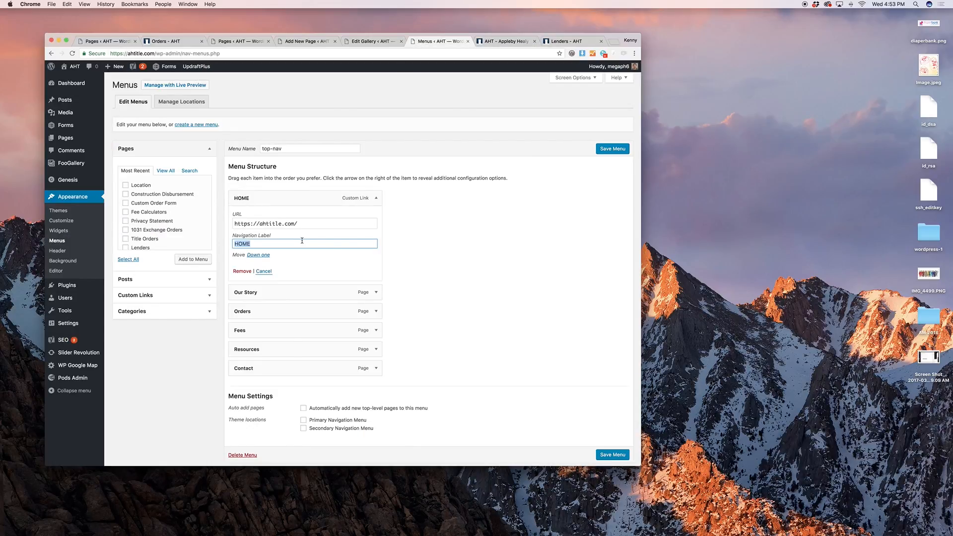
{"action": "type", "text": "Home"}
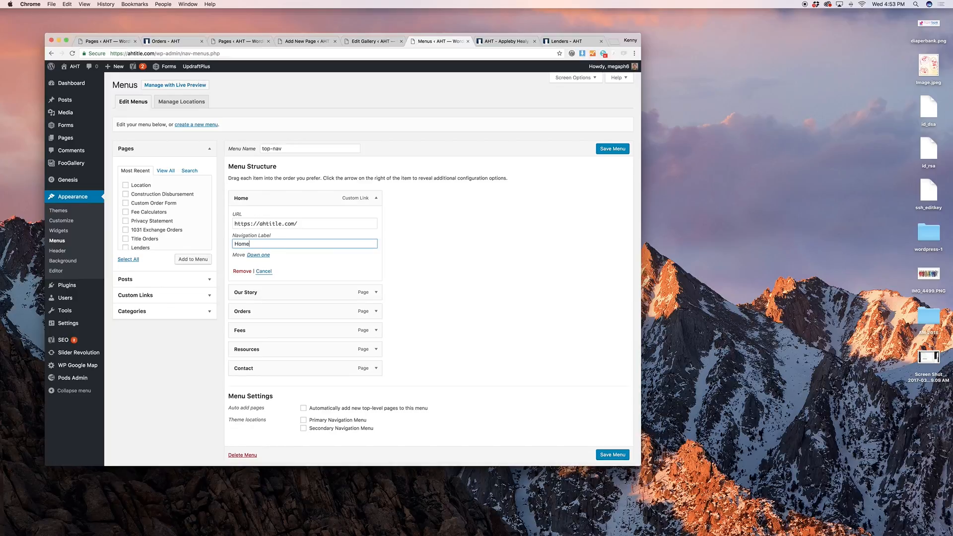
{"action": "left_click", "coordinate": [376, 198]}
{"action": "left_click", "coordinate": [606, 150]}
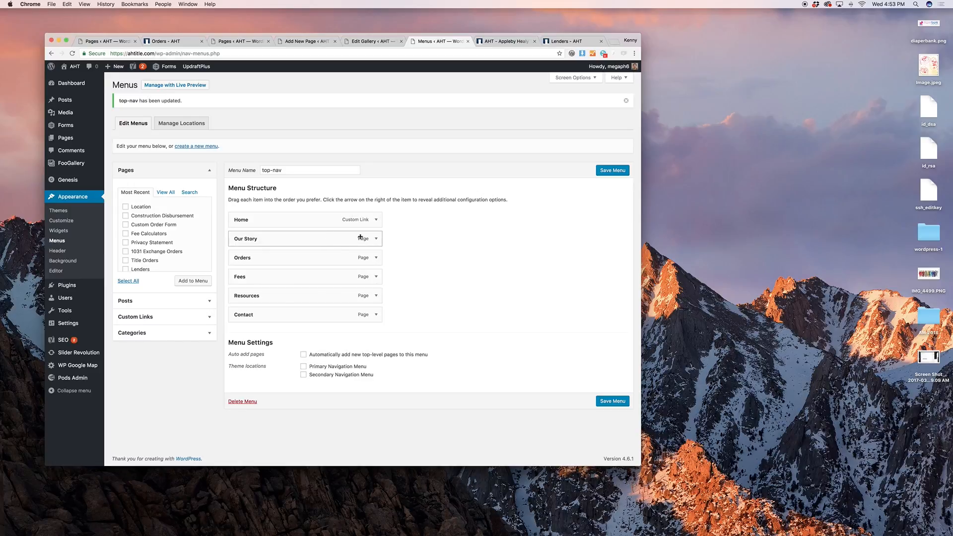
{"action": "left_click", "coordinate": [380, 240]}
{"action": "left_click", "coordinate": [380, 240]}
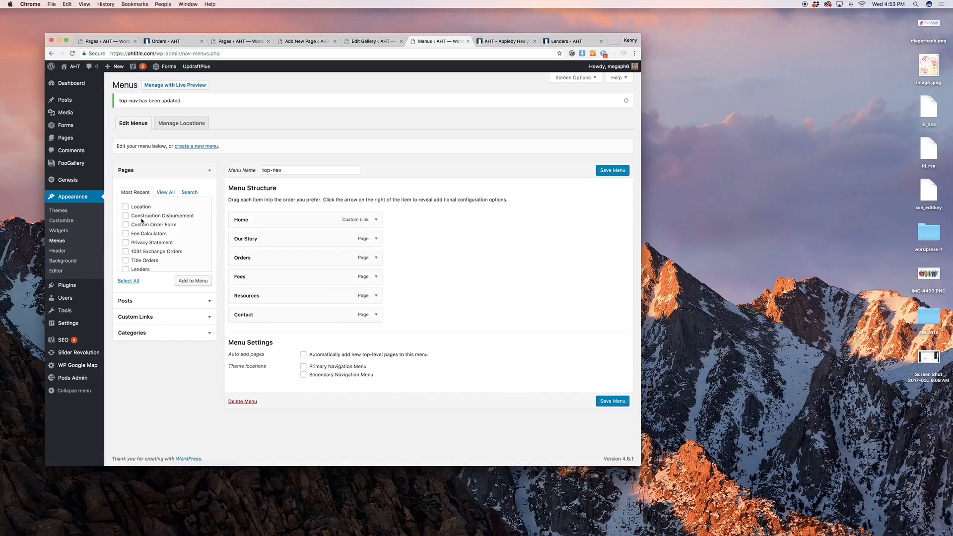
{"action": "left_click", "coordinate": [126, 215]}
{"action": "left_click", "coordinate": [190, 282]}
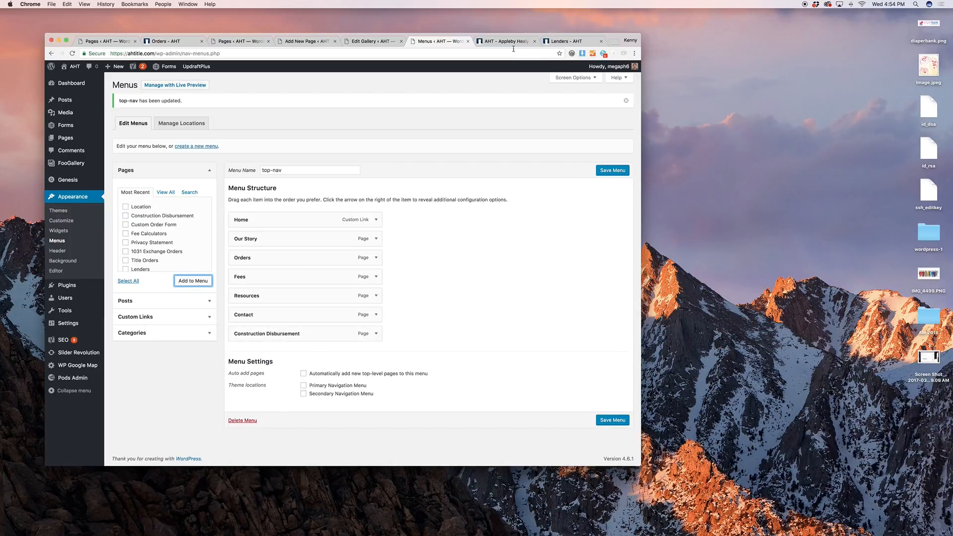
{"action": "left_click", "coordinate": [373, 333]}
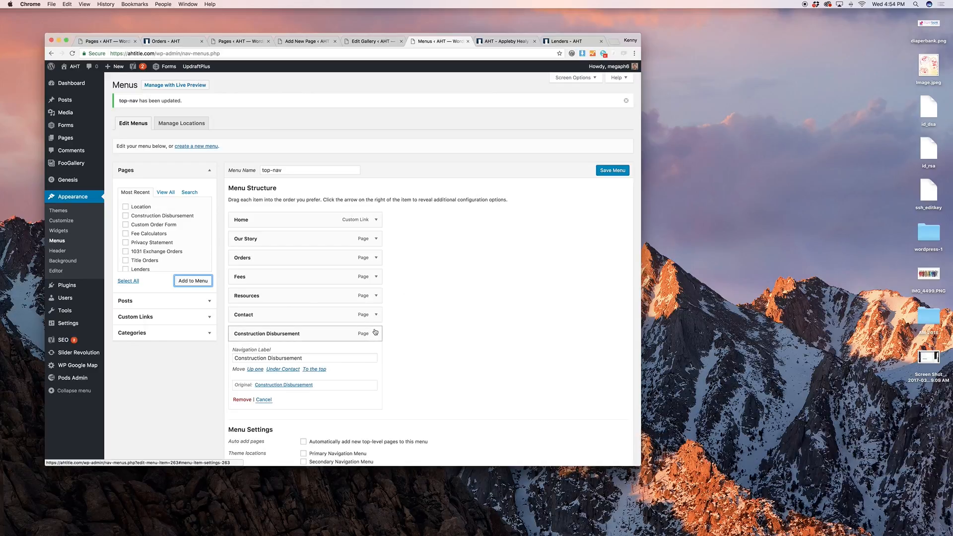
{"action": "left_click", "coordinate": [358, 330]}
{"action": "left_click_drag", "start_coordinate": [320, 335], "coordinate": [358, 345]}
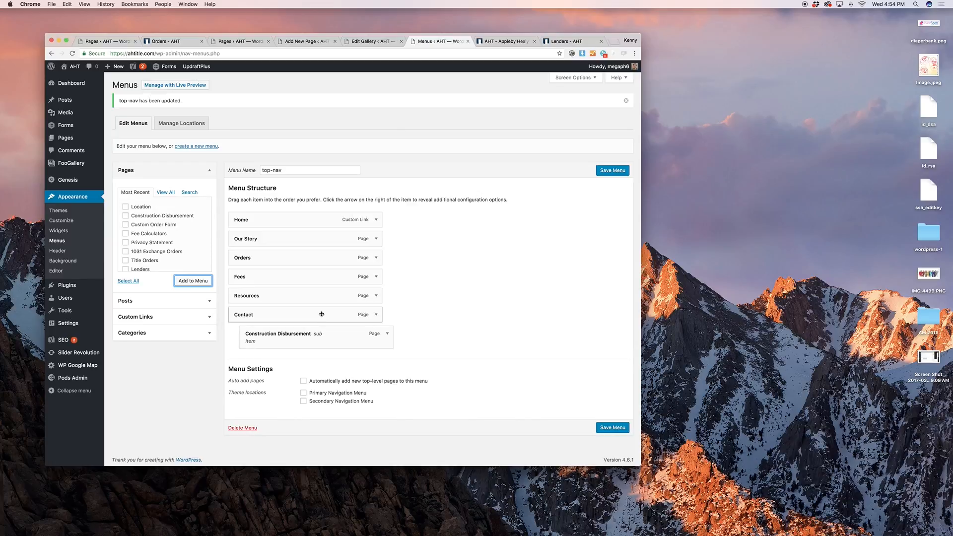
{"action": "left_click", "coordinate": [387, 334]}
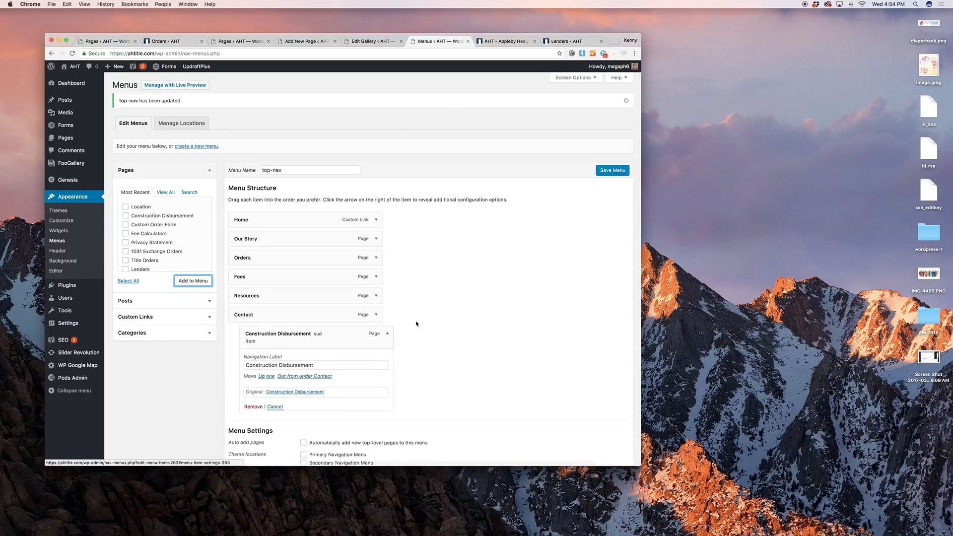
{"action": "scroll", "coordinate": [397, 324], "scroll_direction": "down", "scroll_amount": 3}
{"action": "left_click", "coordinate": [254, 338]}
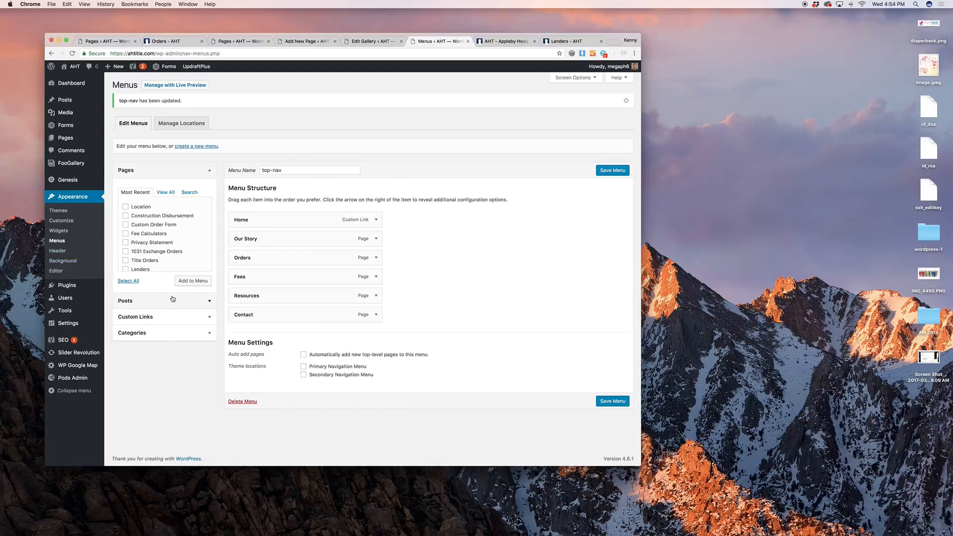
Add a custom link to google.com labelled Google to the top-nav menu
{"action": "left_click", "coordinate": [179, 318]}
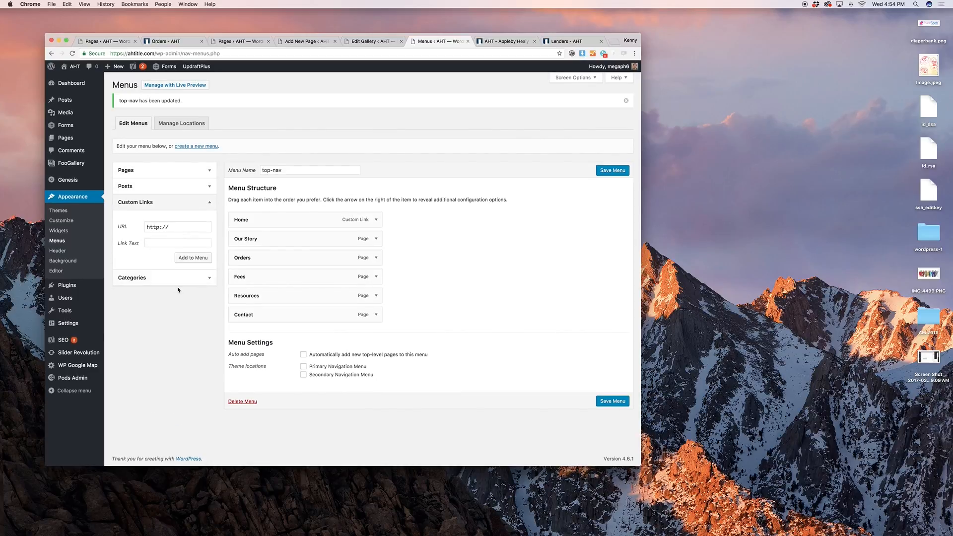
{"action": "triple_click", "coordinate": [171, 226]}
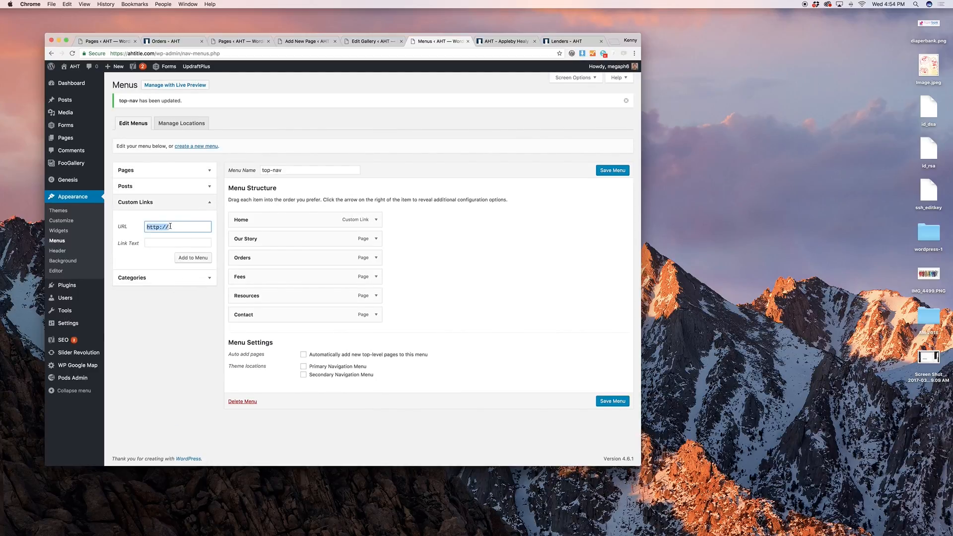
{"action": "type", "text": "google.com"}
{"action": "key", "text": "Tab"}
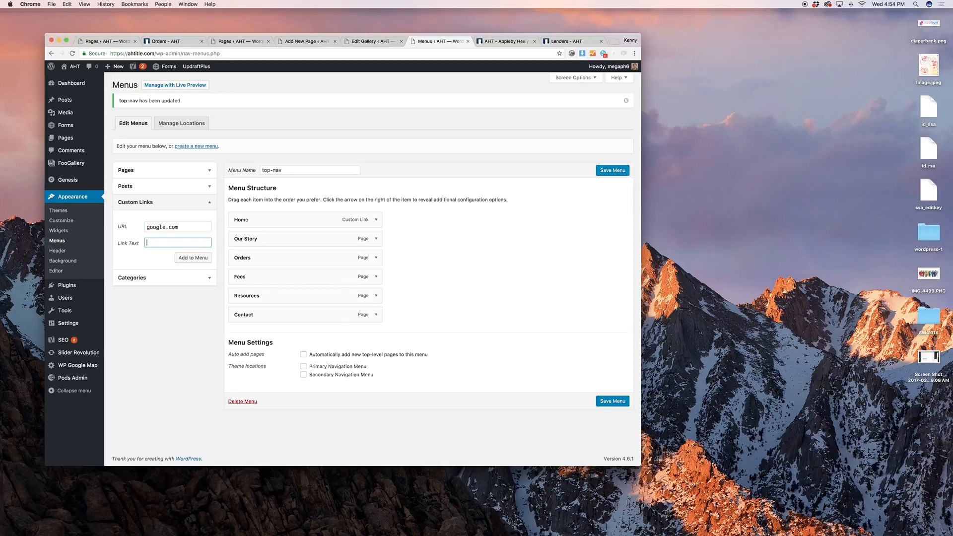
{"action": "type", "text": "Google"}
{"action": "left_click", "coordinate": [193, 257]}
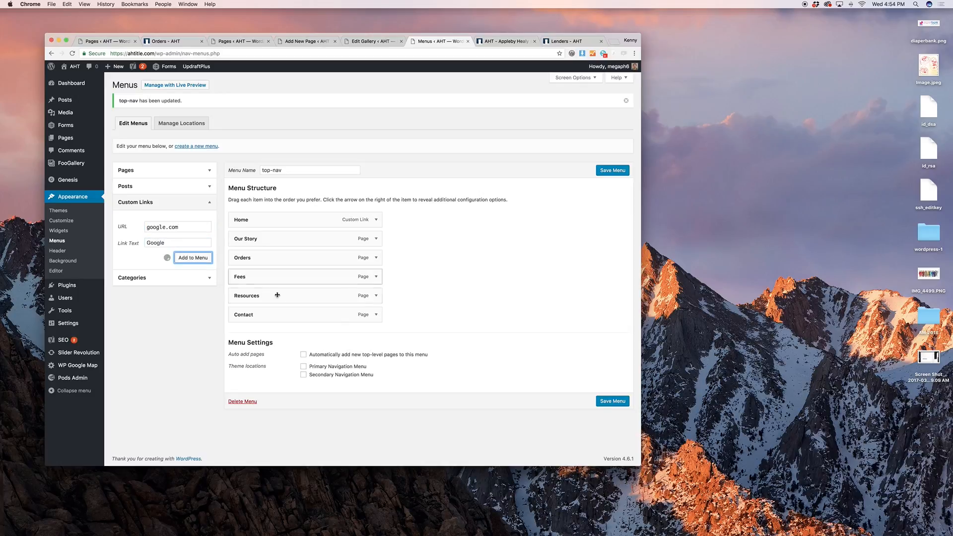
Remove the Google link from the menu and head to the Plugins page
{"action": "left_click", "coordinate": [376, 333]}
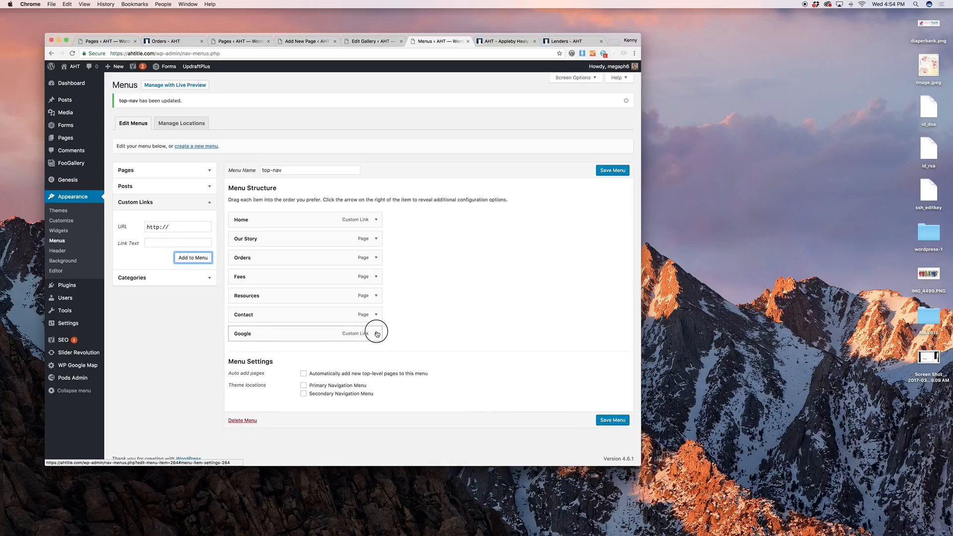
{"action": "left_click", "coordinate": [242, 406]}
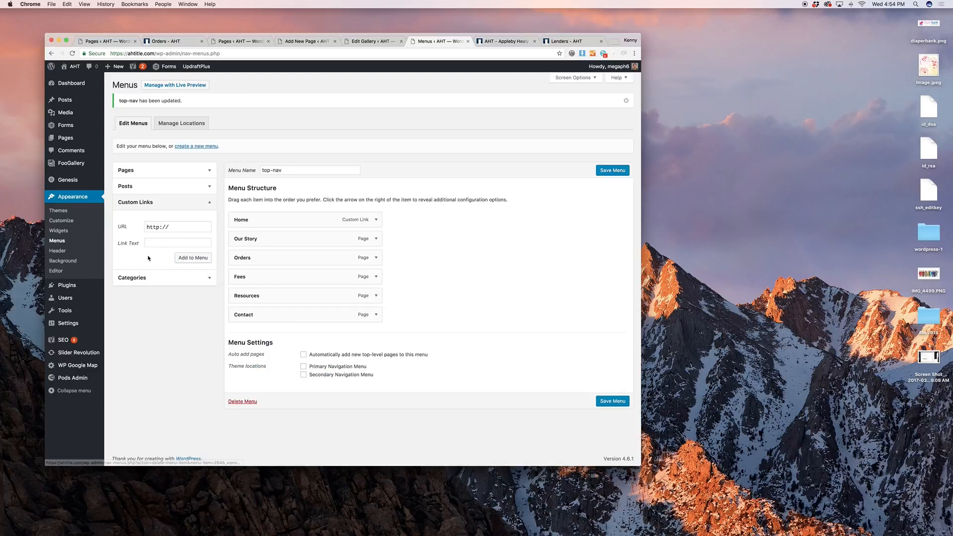
{"action": "left_click", "coordinate": [88, 284]}
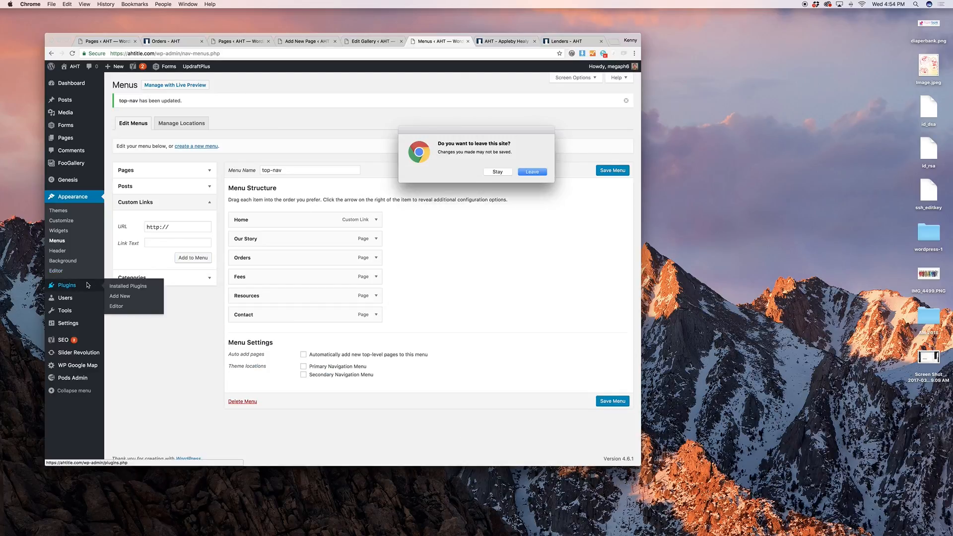
Leave the menus page unsaved and go to Users > All Users
{"action": "left_click", "coordinate": [543, 172]}
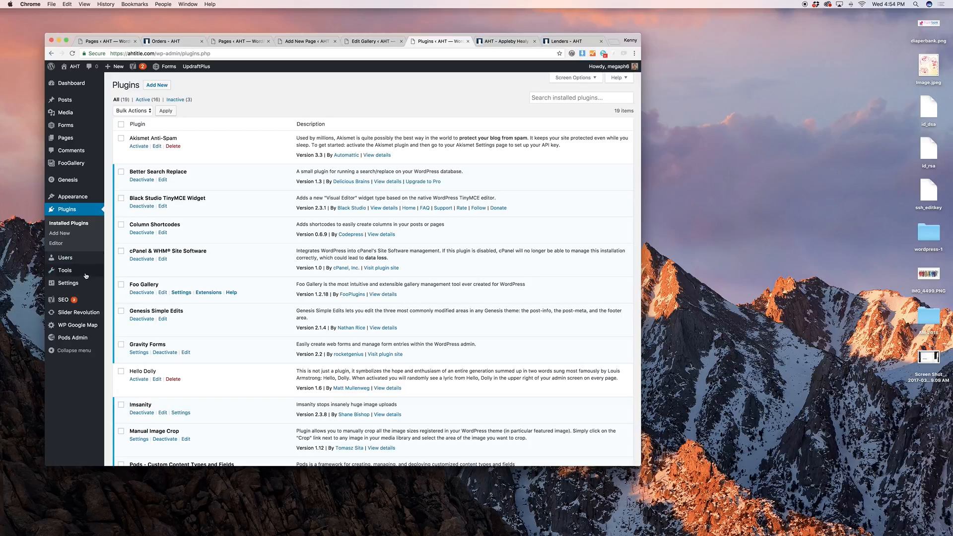
{"action": "left_click", "coordinate": [108, 263]}
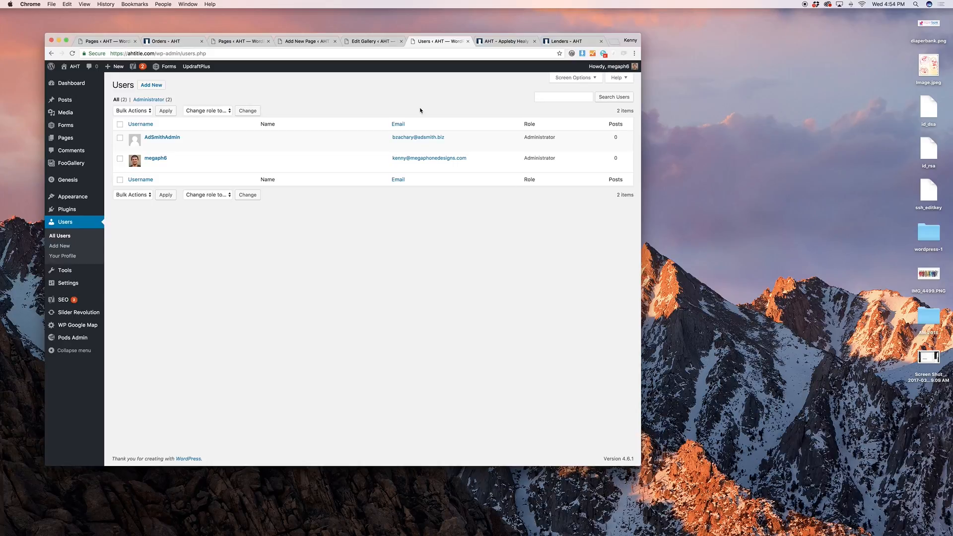
{"action": "left_click", "coordinate": [162, 86]}
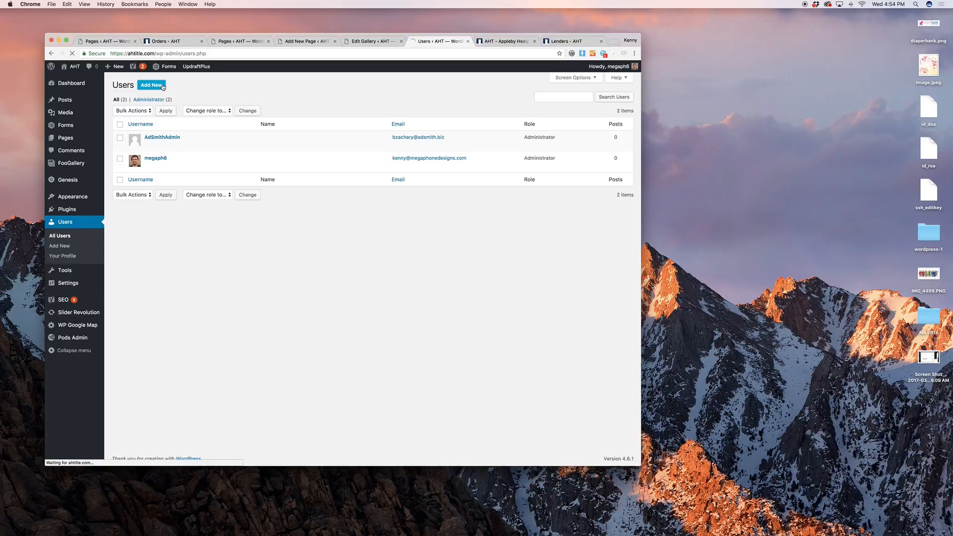
{"action": "left_click", "coordinate": [207, 115]}
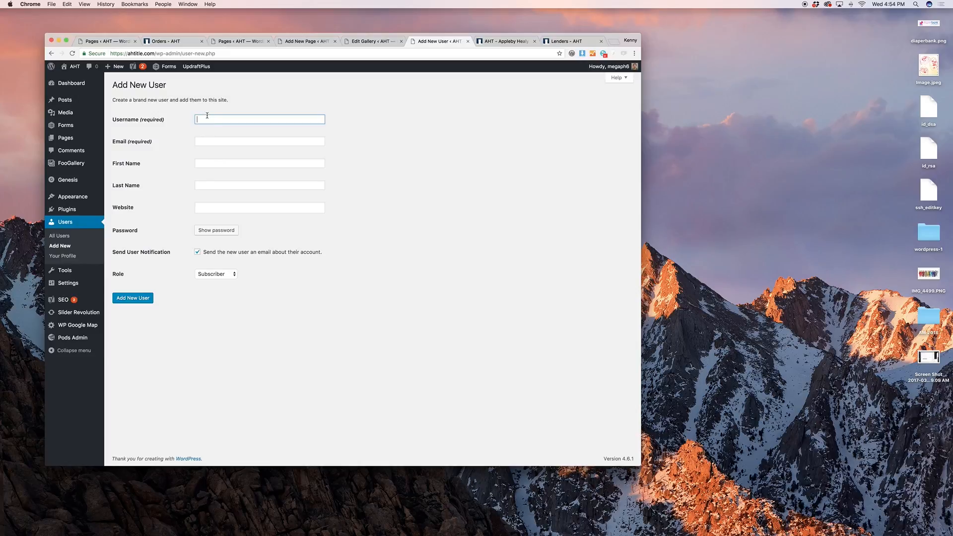
{"action": "type", "text": "username"}
{"action": "key", "text": "Tab"}
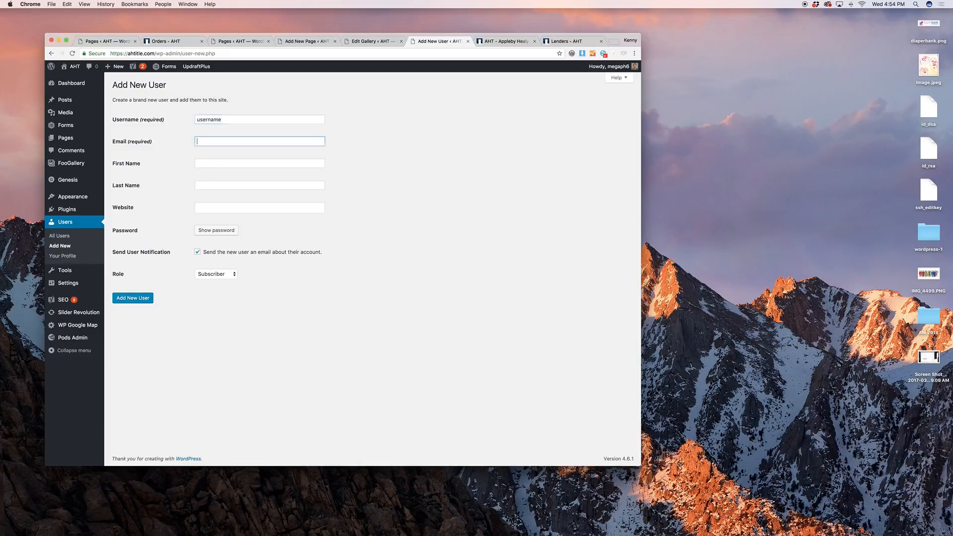
{"action": "type", "text": "username@email.com"}
{"action": "key", "text": "Tab"}
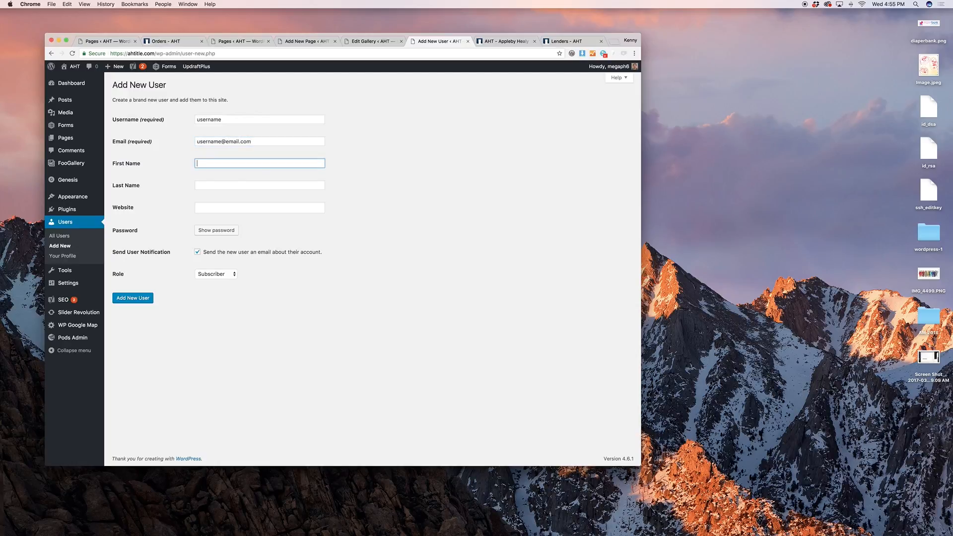
{"action": "double_click", "coordinate": [210, 122]}
{"action": "left_click", "coordinate": [364, 162]}
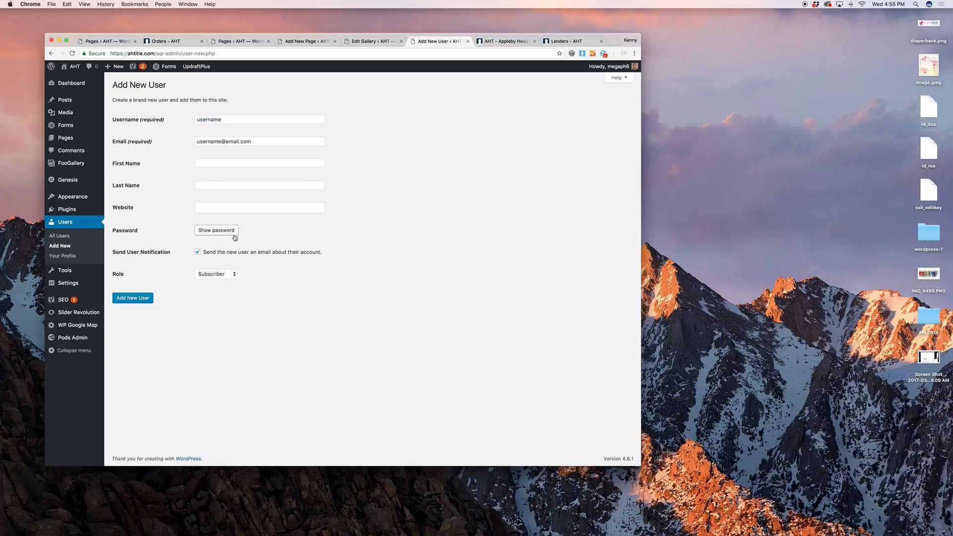
Replace the weak password with a custom password rated Strong
{"action": "left_click", "coordinate": [234, 236]}
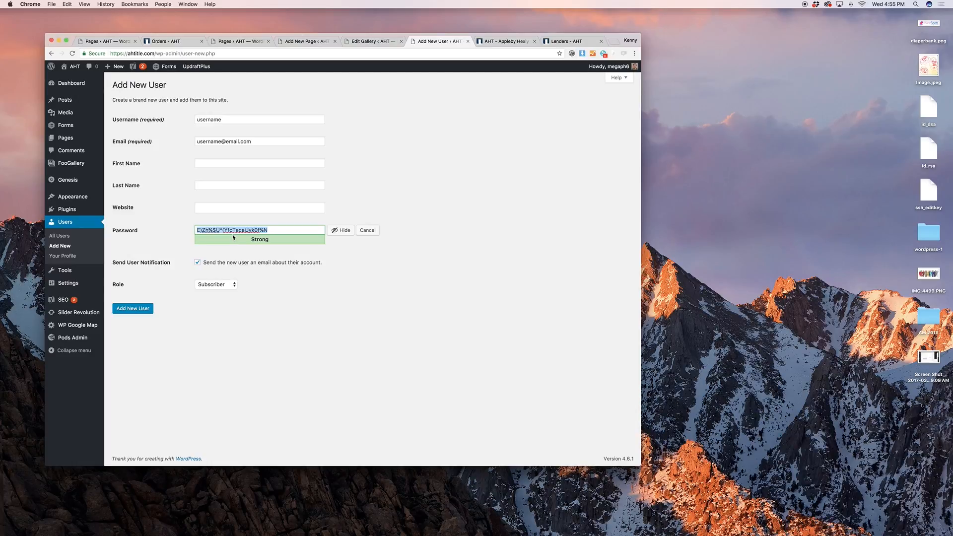
{"action": "type", "text": "password"}
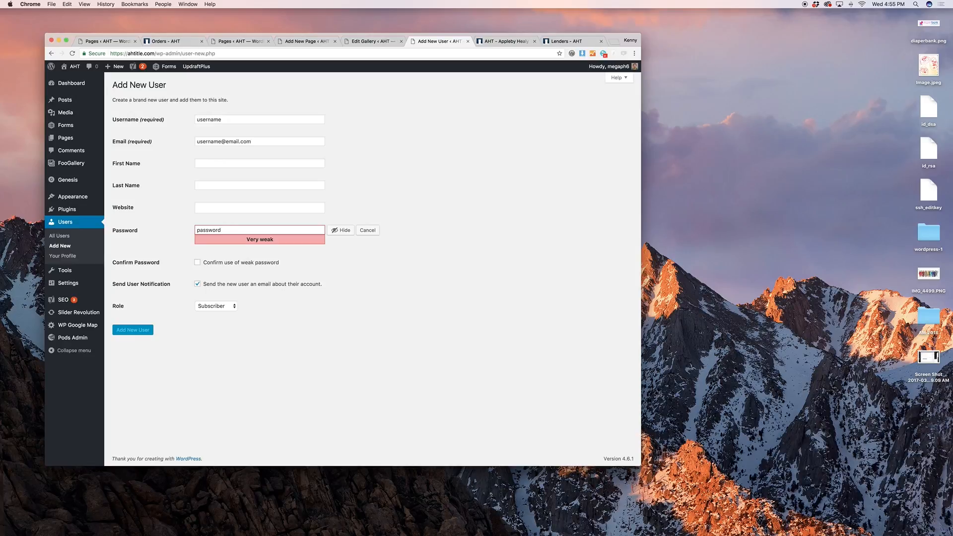
{"action": "left_click", "coordinate": [208, 262]}
{"action": "left_click", "coordinate": [224, 262]}
{"action": "double_click", "coordinate": [245, 229]}
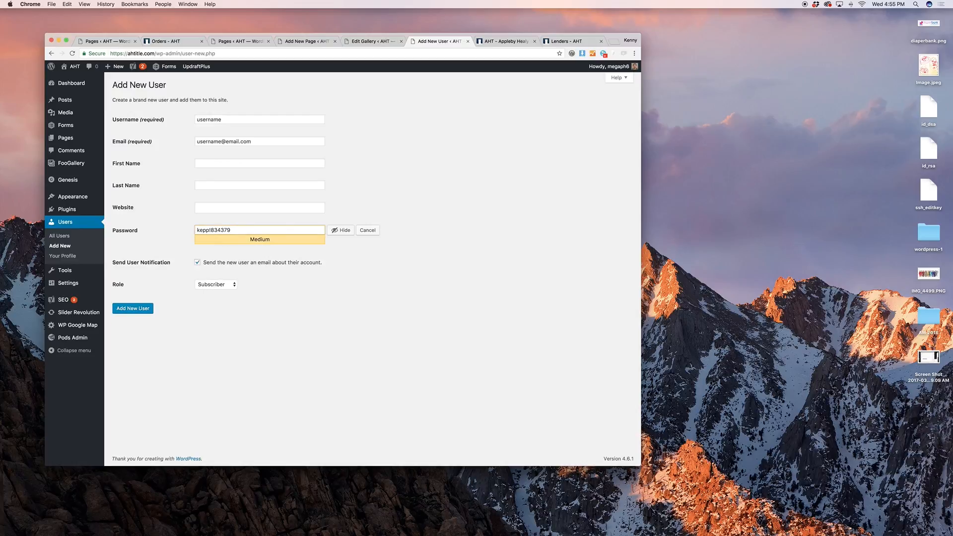
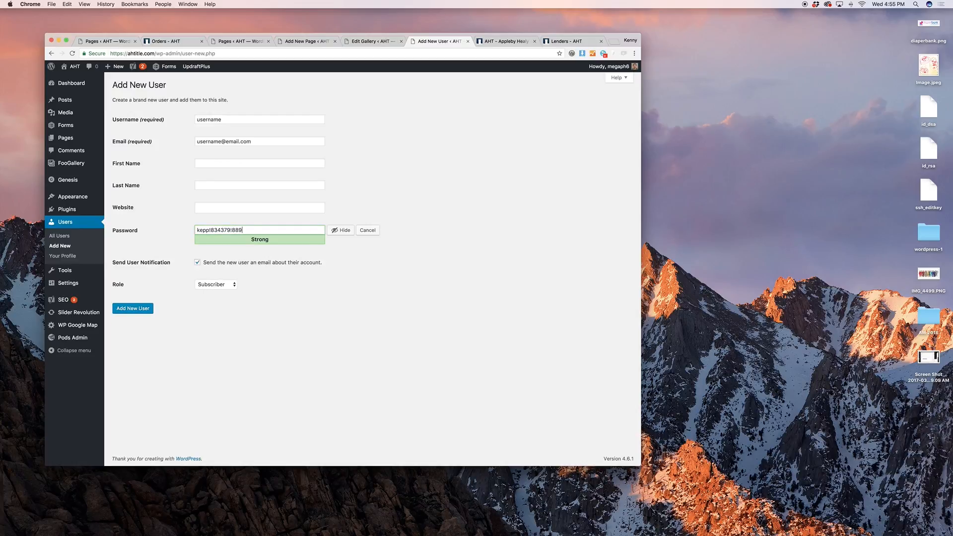
{"action": "left_click", "coordinate": [353, 284]}
Keep the role as Subscriber and abandon the form for the Slider Revolution page
{"action": "left_click", "coordinate": [230, 286]}
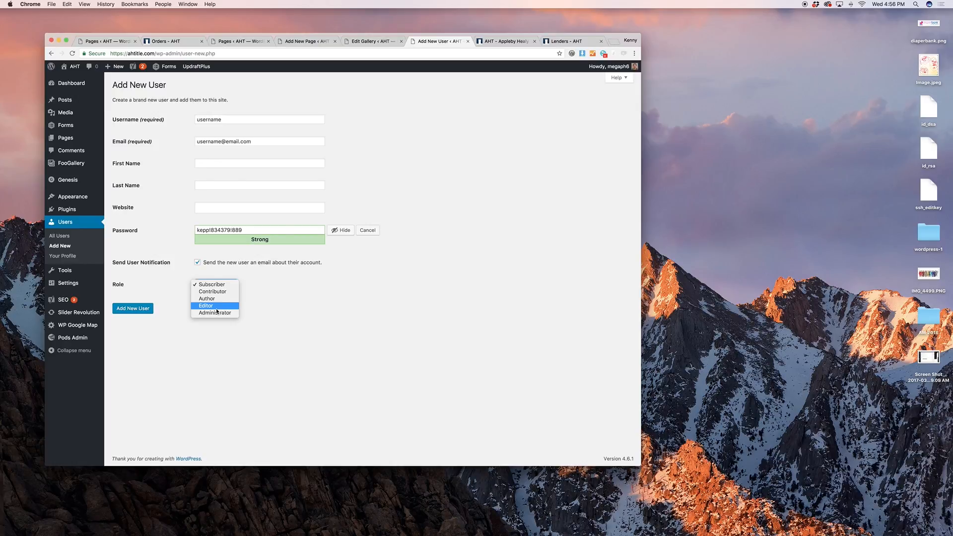
{"action": "left_click", "coordinate": [180, 293]}
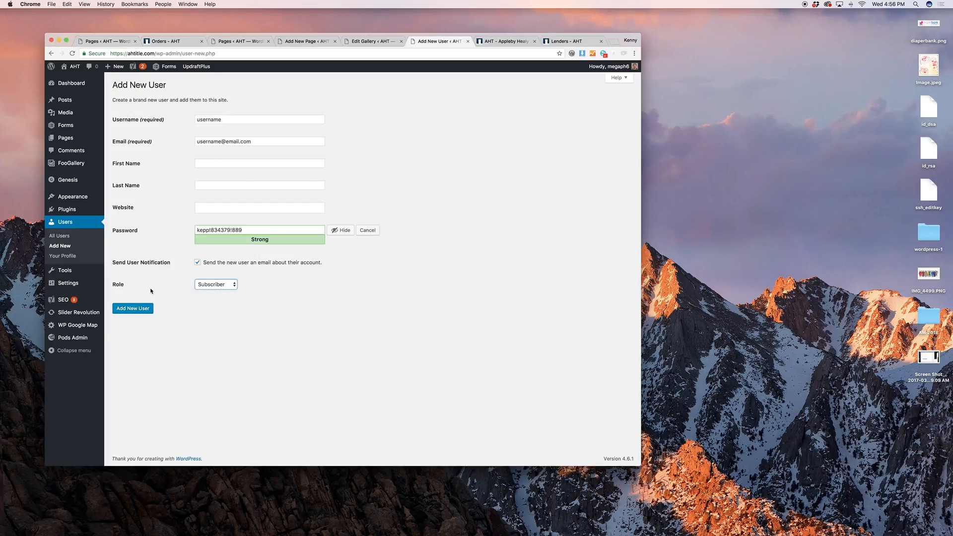
{"action": "mouse_move", "coordinate": [87, 276]}
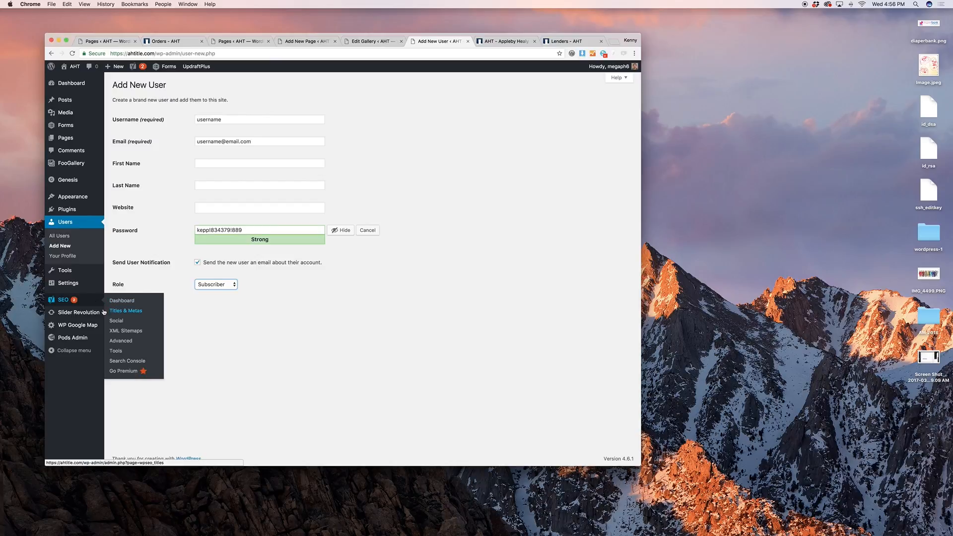
{"action": "left_click", "coordinate": [122, 313]}
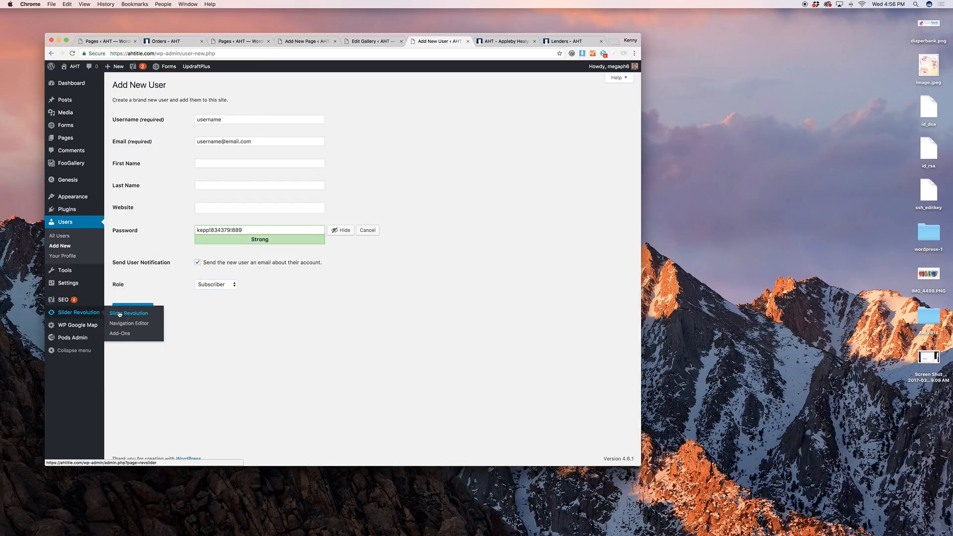
{"action": "left_click", "coordinate": [526, 173]}
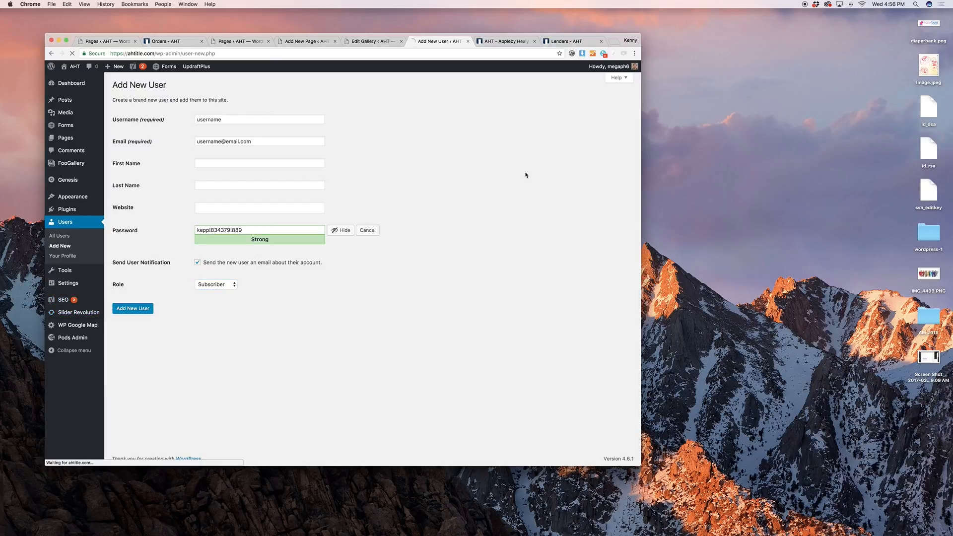
View the live site's Contact page, then return to the Slider Revolution sliders list
{"action": "left_click", "coordinate": [504, 41]}
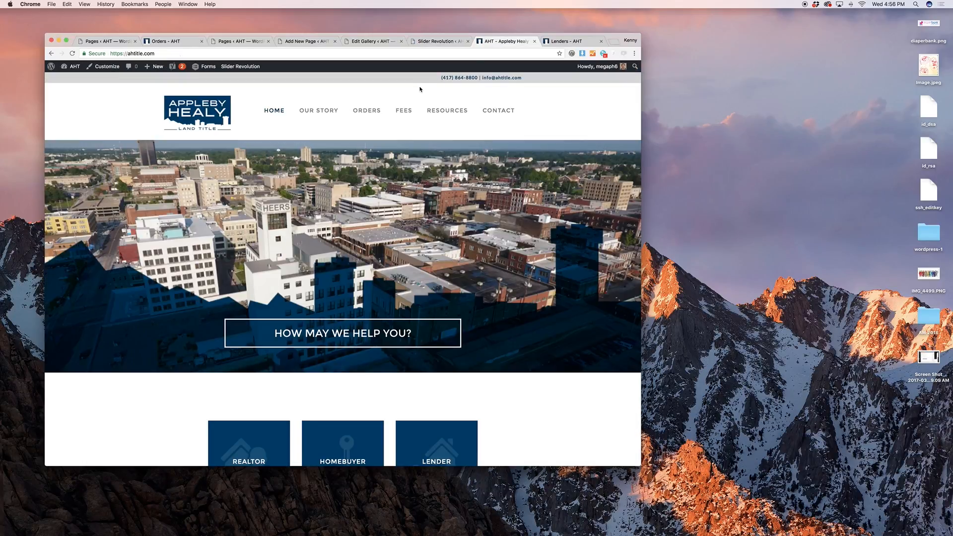
{"action": "left_click", "coordinate": [492, 111]}
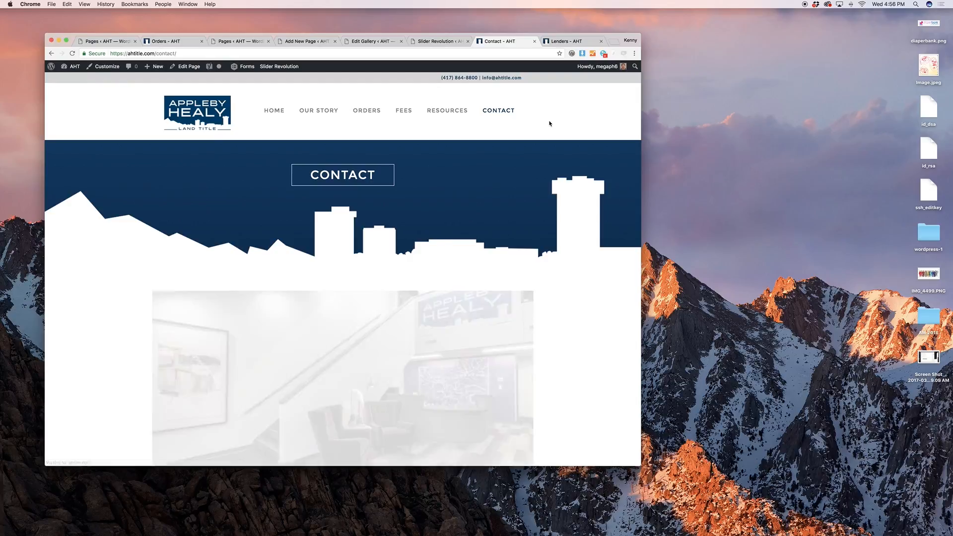
{"action": "scroll", "coordinate": [550, 123], "scroll_direction": "down", "scroll_amount": 5}
{"action": "left_click", "coordinate": [436, 41]}
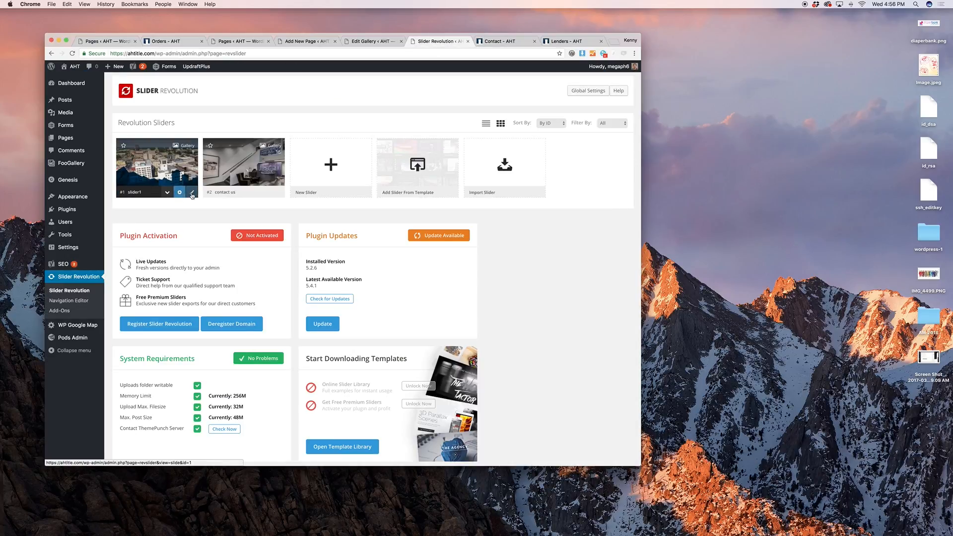
Open slider1's slide editor and scroll to the Main Background source options
{"action": "left_click", "coordinate": [191, 193]}
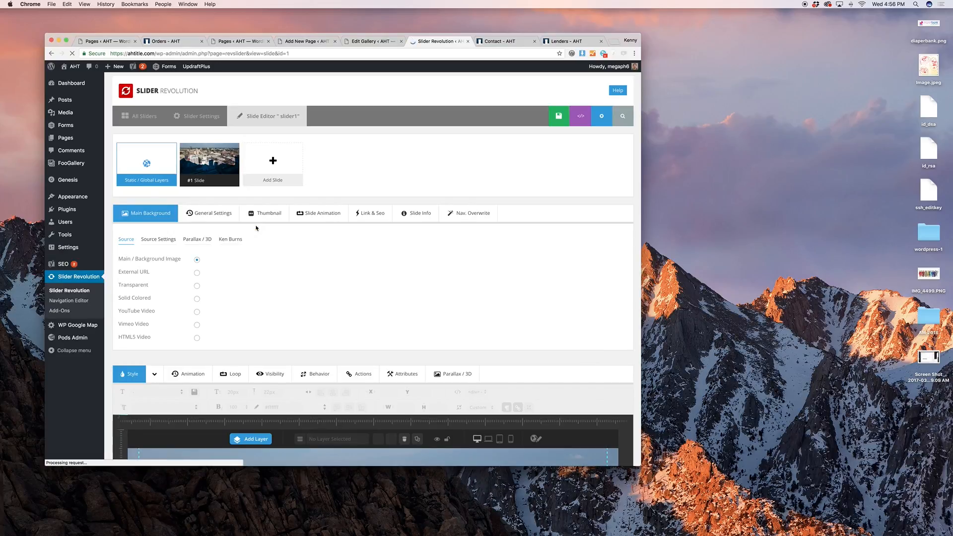
{"action": "scroll", "coordinate": [256, 227], "scroll_direction": "down", "scroll_amount": 10}
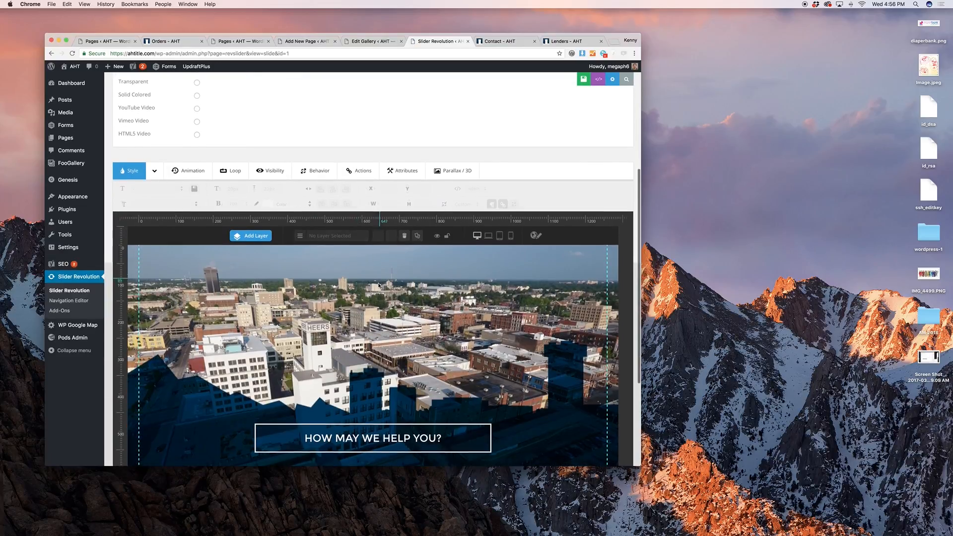
{"action": "scroll", "coordinate": [378, 286], "scroll_direction": "up", "scroll_amount": 2}
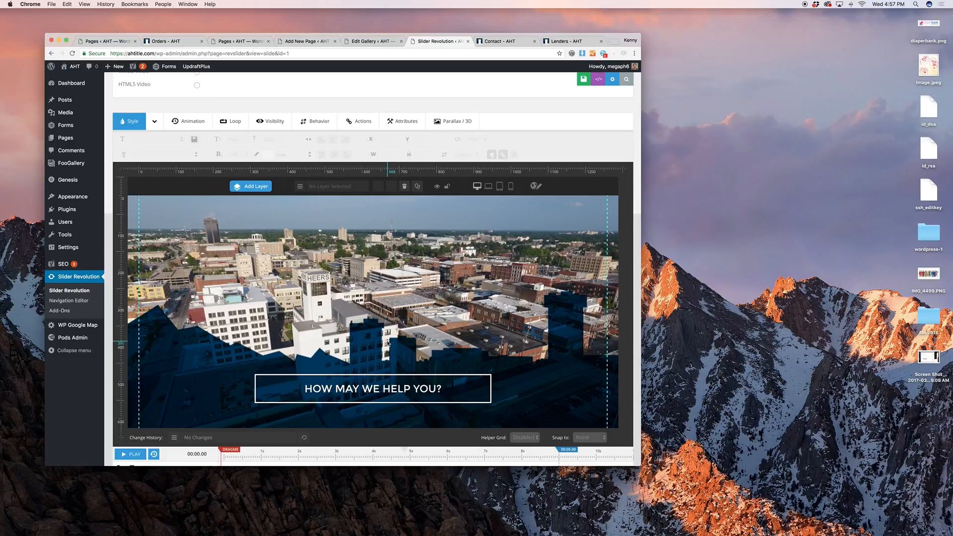
{"action": "scroll", "coordinate": [389, 342], "scroll_direction": "up", "scroll_amount": 5}
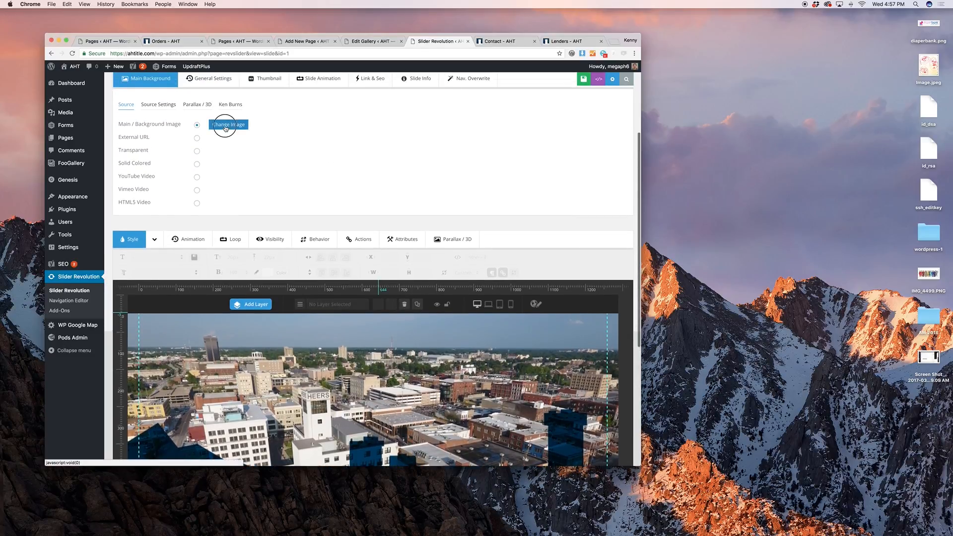
Set the slide's main background to the city skyline image and scroll to the layer canvas
{"action": "left_click", "coordinate": [226, 125]}
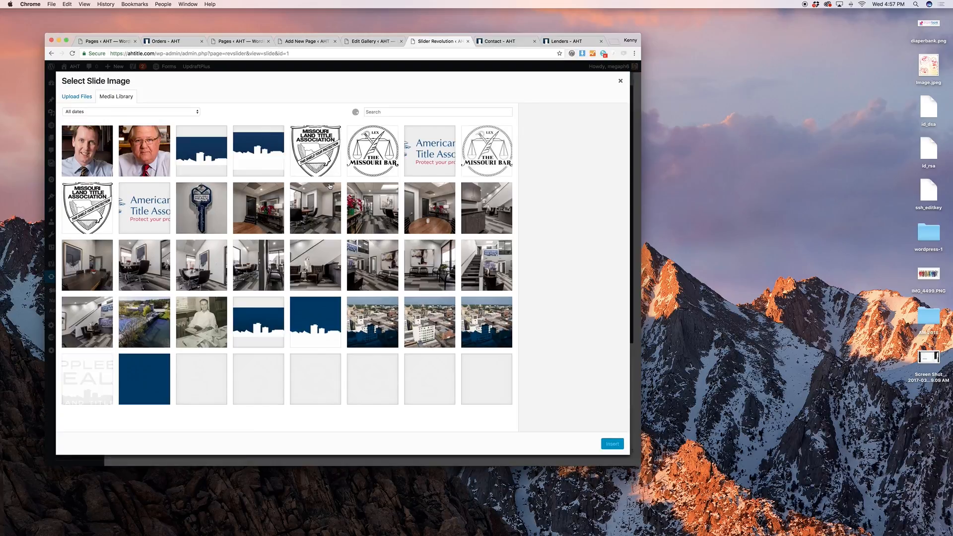
{"action": "scroll", "coordinate": [331, 224], "scroll_direction": "down", "scroll_amount": 2}
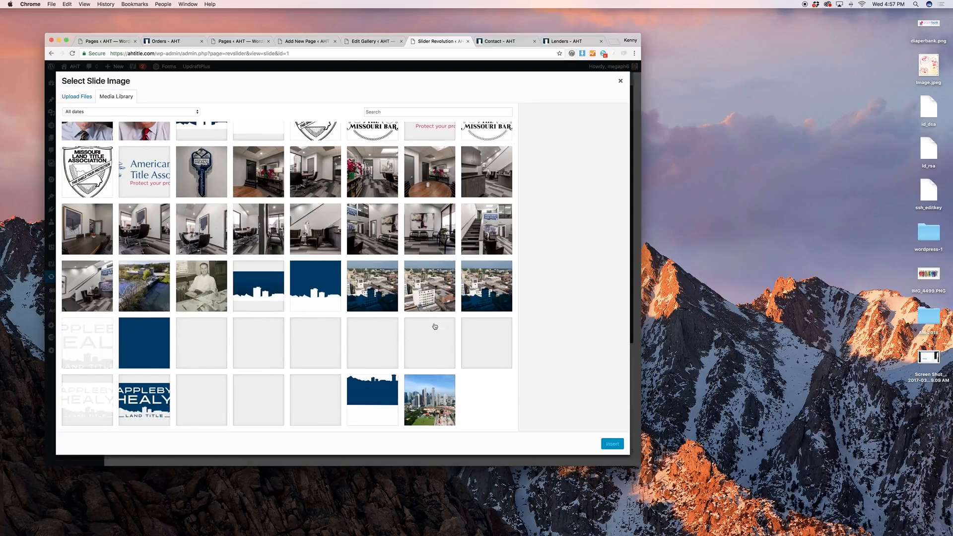
{"action": "left_click", "coordinate": [436, 389]}
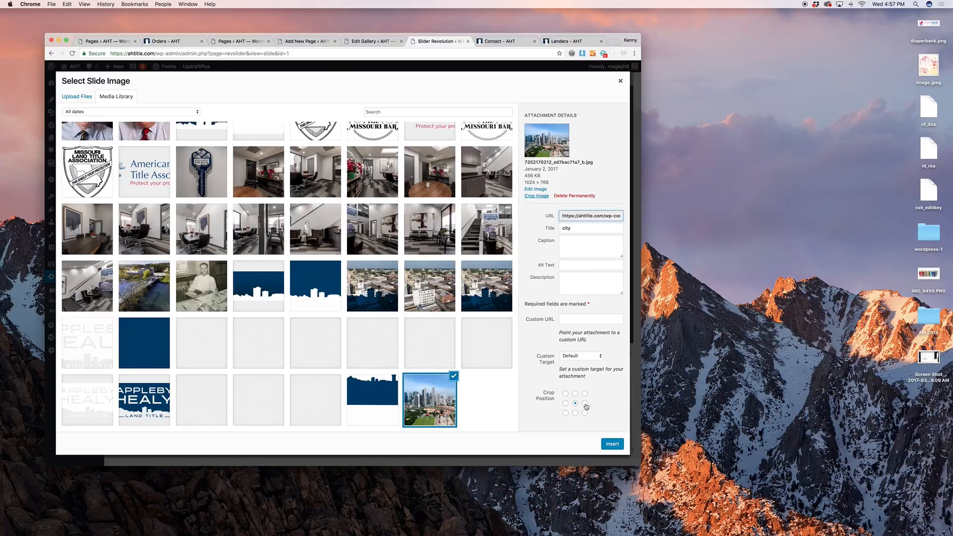
{"action": "left_click", "coordinate": [608, 443]}
{"action": "scroll", "coordinate": [509, 270], "scroll_direction": "down", "scroll_amount": 3}
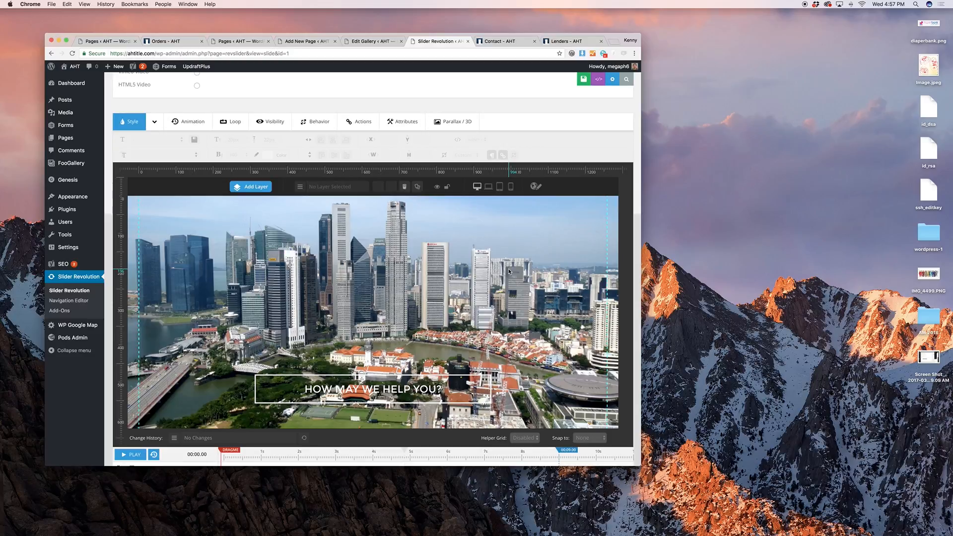
{"action": "scroll", "coordinate": [509, 271], "scroll_direction": "down", "scroll_amount": 2}
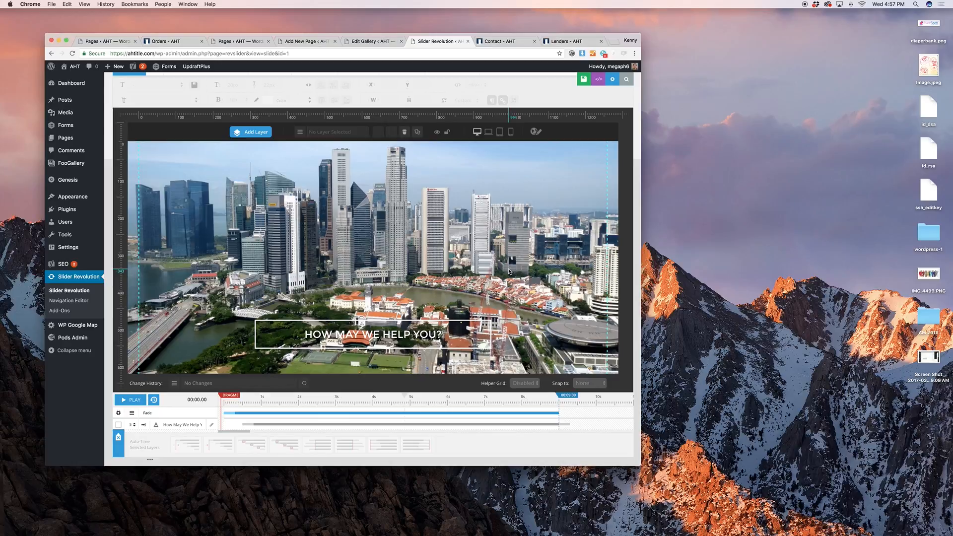
{"action": "scroll", "coordinate": [509, 271], "scroll_direction": "up", "scroll_amount": 4}
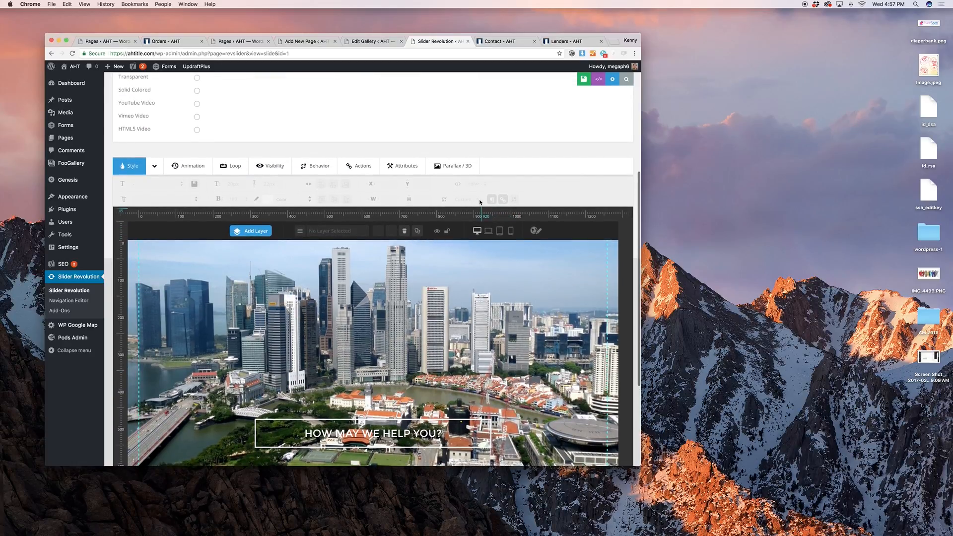
{"action": "scroll", "coordinate": [477, 198], "scroll_direction": "down", "scroll_amount": 2}
{"action": "scroll", "coordinate": [598, 102], "scroll_direction": "up", "scroll_amount": 4}
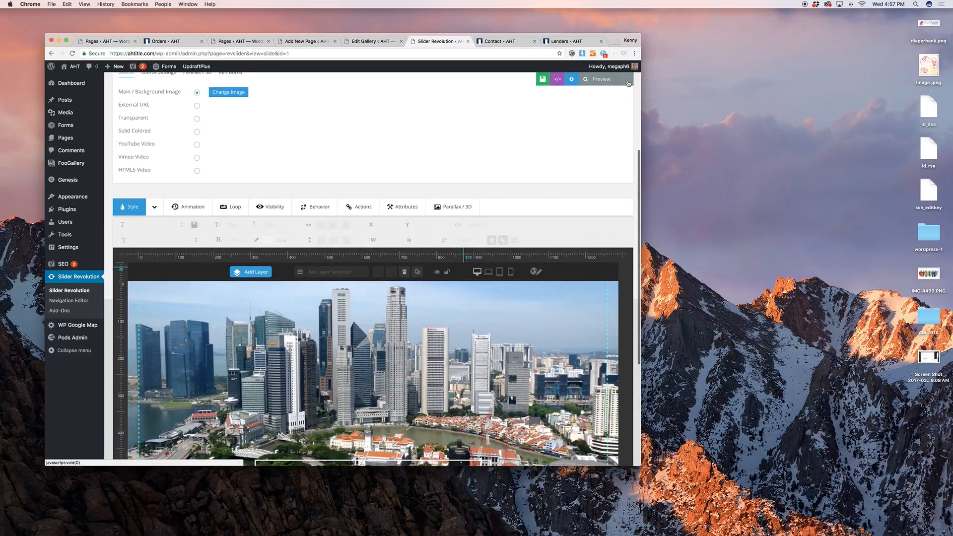
{"action": "scroll", "coordinate": [542, 151], "scroll_direction": "down", "scroll_amount": 2}
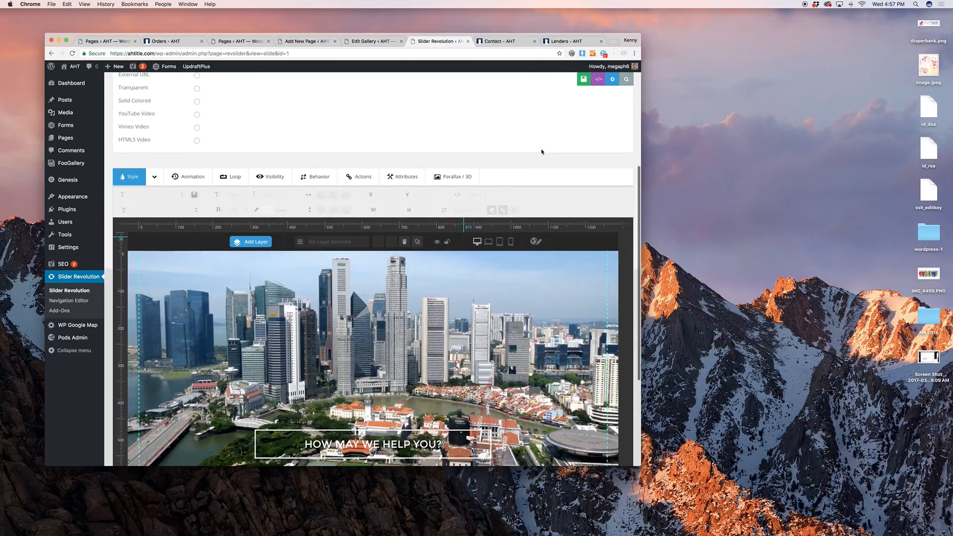
{"action": "scroll", "coordinate": [542, 152], "scroll_direction": "down", "scroll_amount": 3}
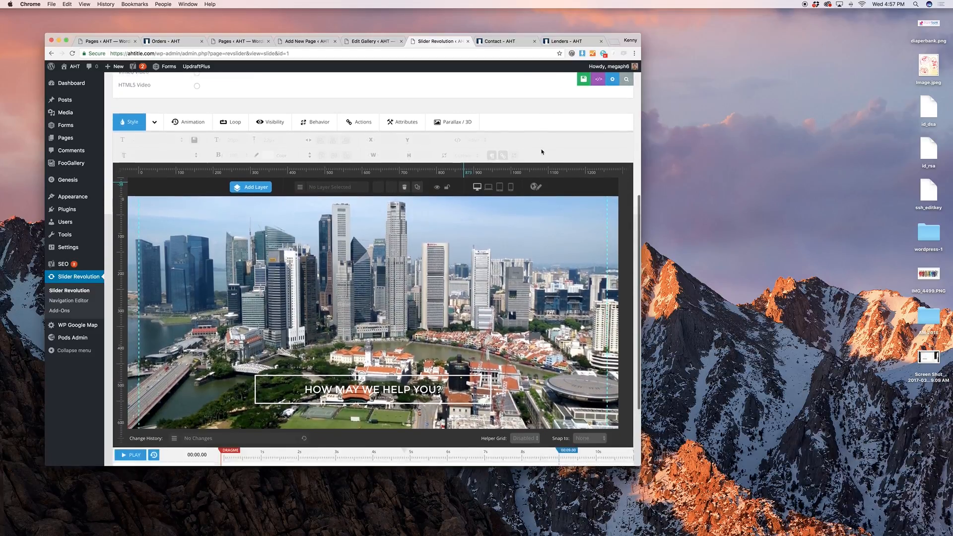
Change the caption to 'Whatever you want.' and move it to the slide's upper middle
{"action": "left_click", "coordinate": [434, 368]}
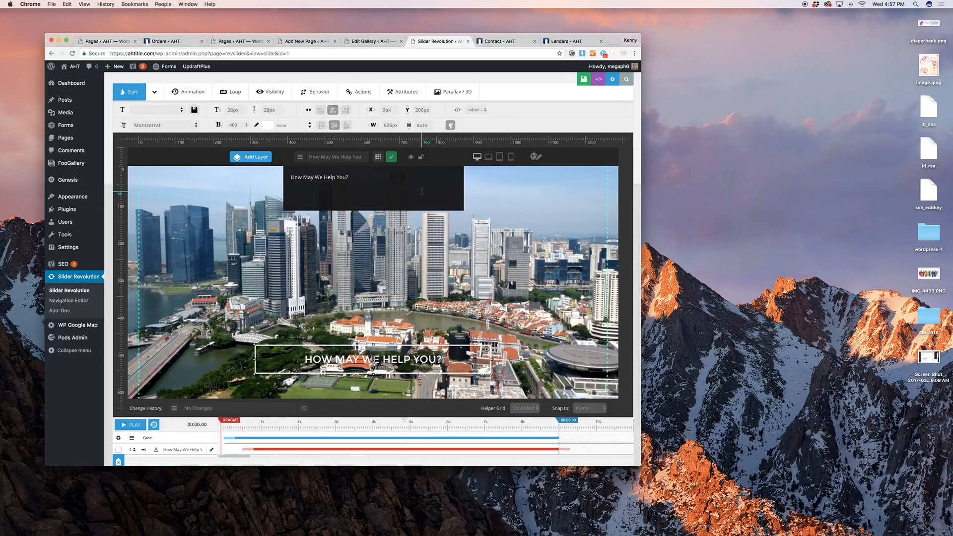
{"action": "left_click_drag", "start_coordinate": [348, 178], "coordinate": [280, 177]}
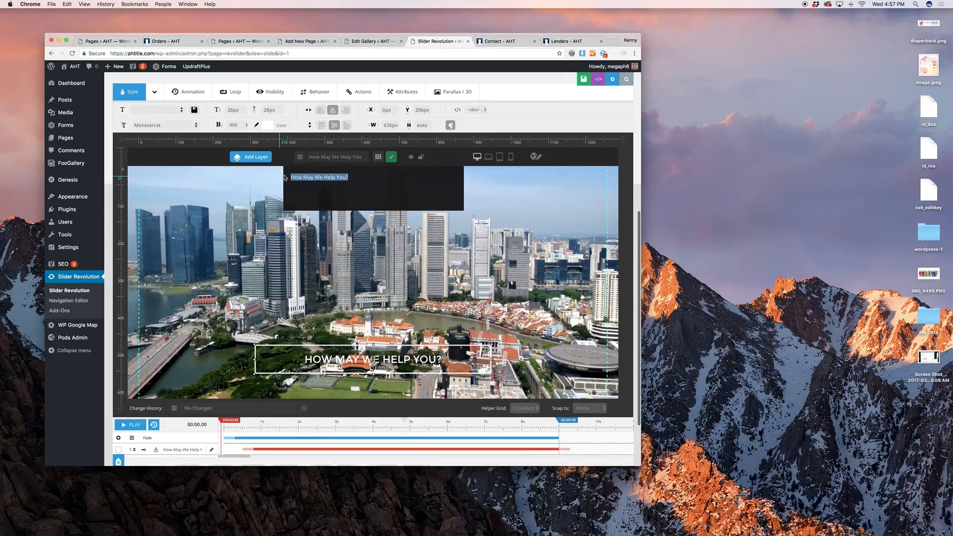
{"action": "type", "text": "Whatever"}
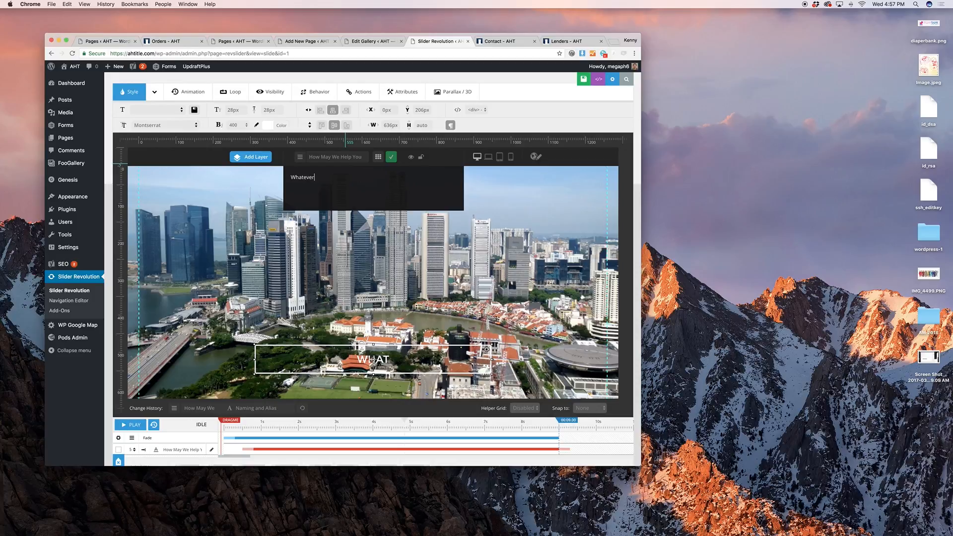
{"action": "type", "text": " you want."}
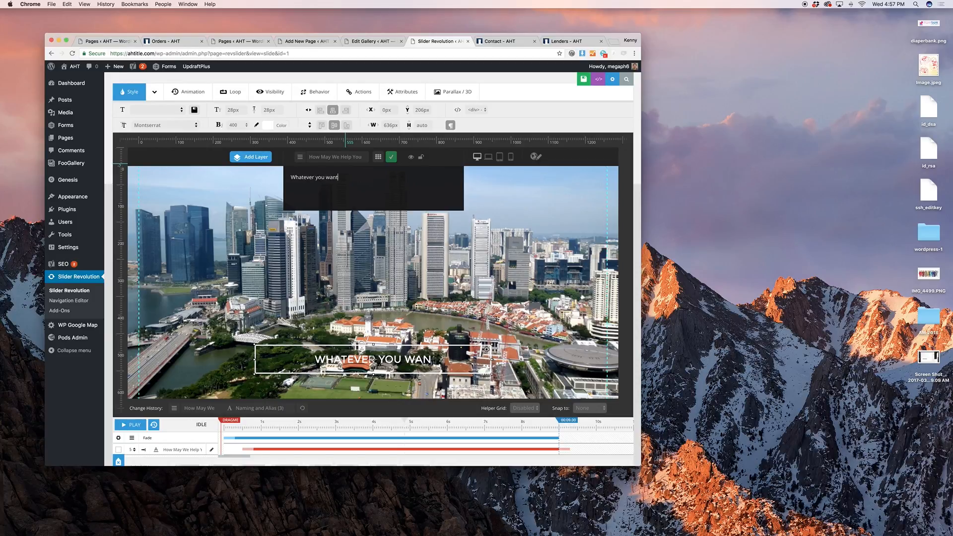
{"action": "left_click", "coordinate": [390, 157]}
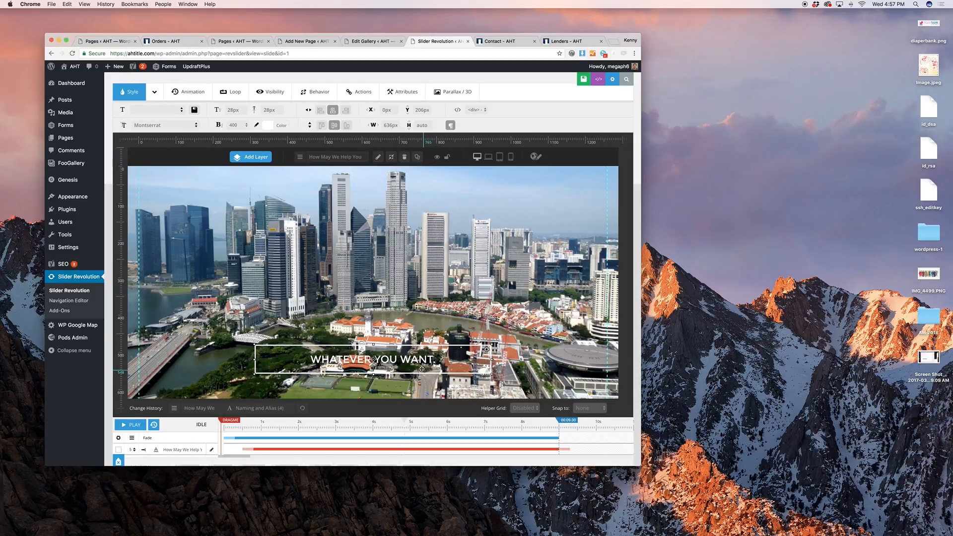
{"action": "left_click_drag", "start_coordinate": [417, 362], "coordinate": [427, 220]}
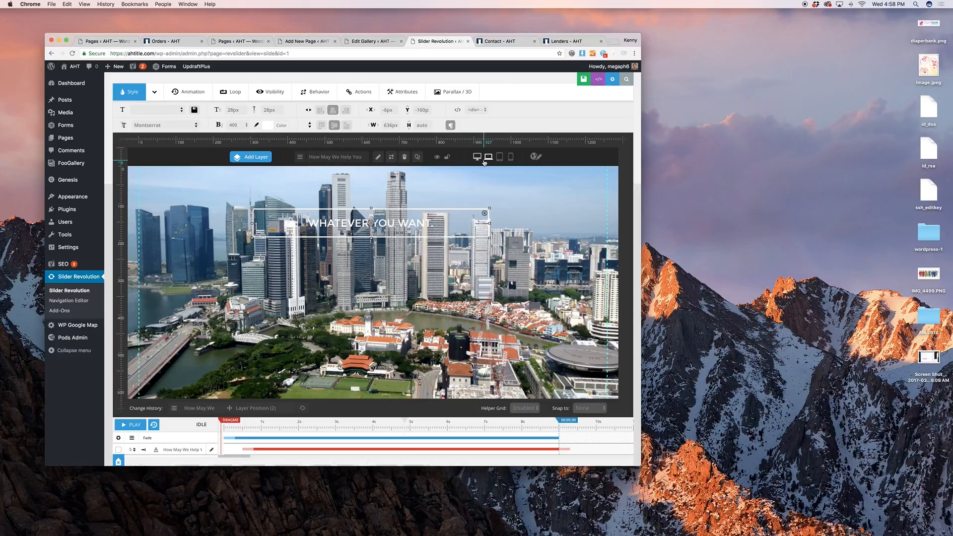
Preview the slide at notebook and tablet sizes, then move the caption up in the phone layout
{"action": "scroll", "coordinate": [484, 162], "scroll_direction": "up", "scroll_amount": 1}
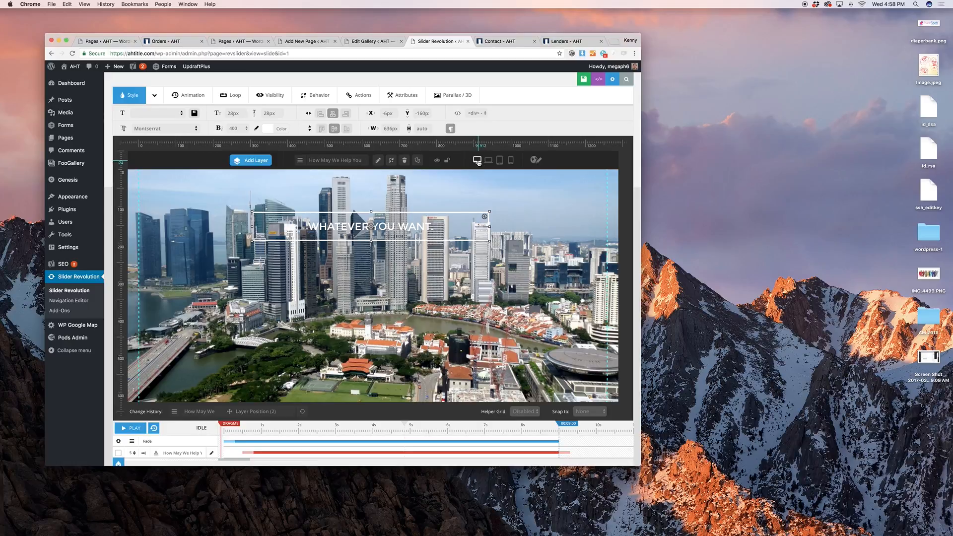
{"action": "left_click", "coordinate": [491, 164]}
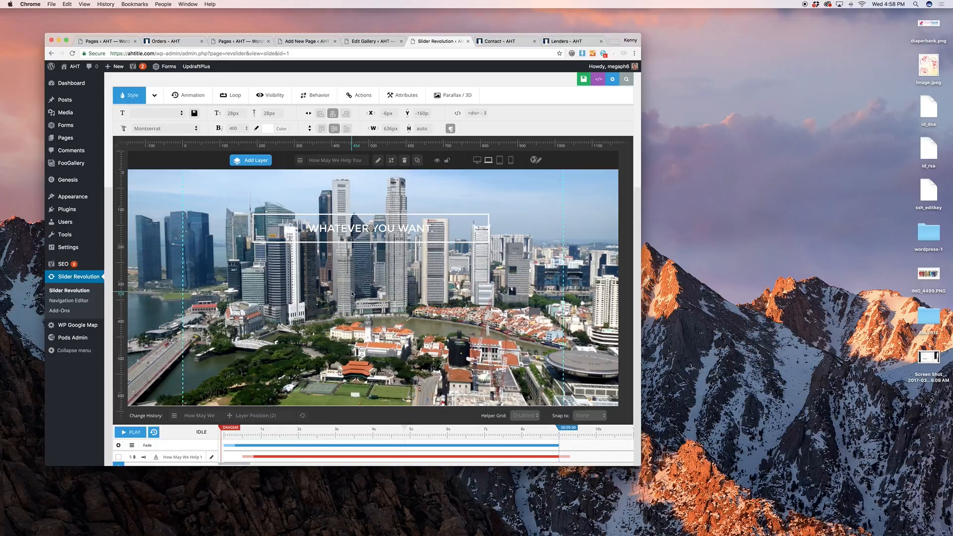
{"action": "left_click", "coordinate": [500, 161]}
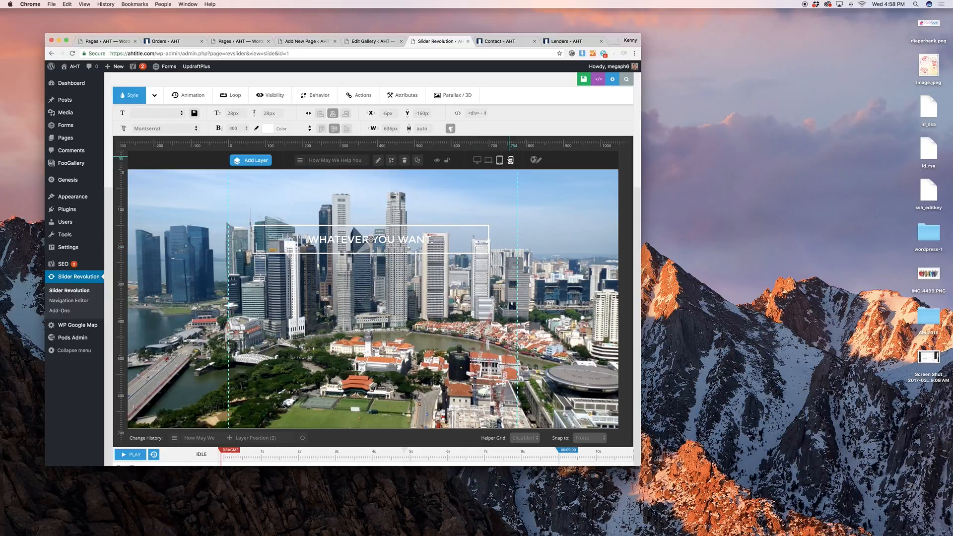
{"action": "left_click", "coordinate": [510, 159]}
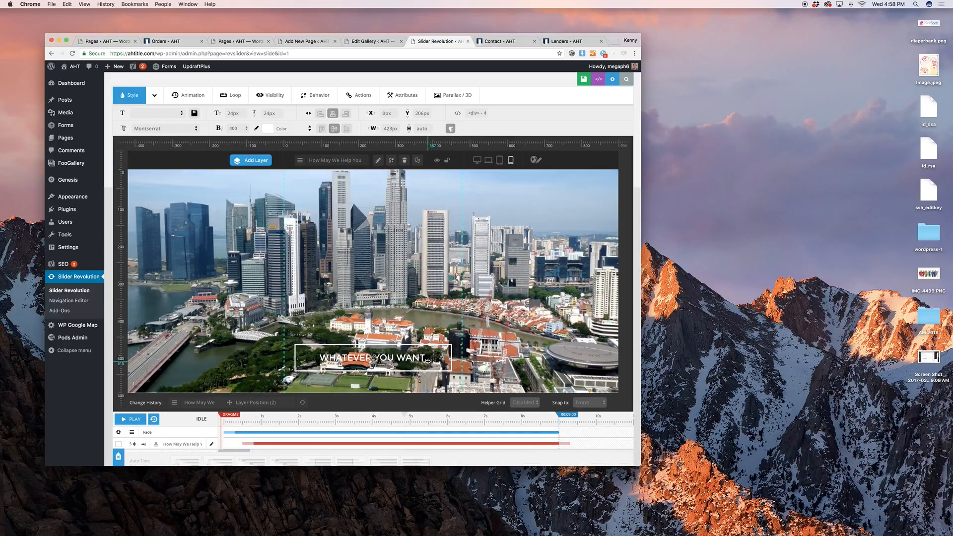
{"action": "left_click_drag", "start_coordinate": [428, 361], "coordinate": [418, 217]}
{"action": "left_click", "coordinate": [500, 167]}
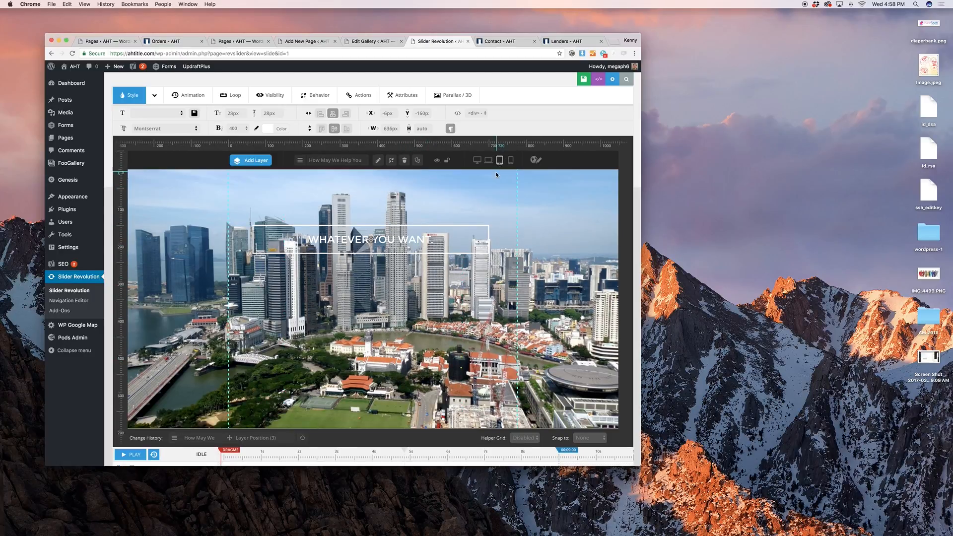
{"action": "left_click", "coordinate": [515, 165]}
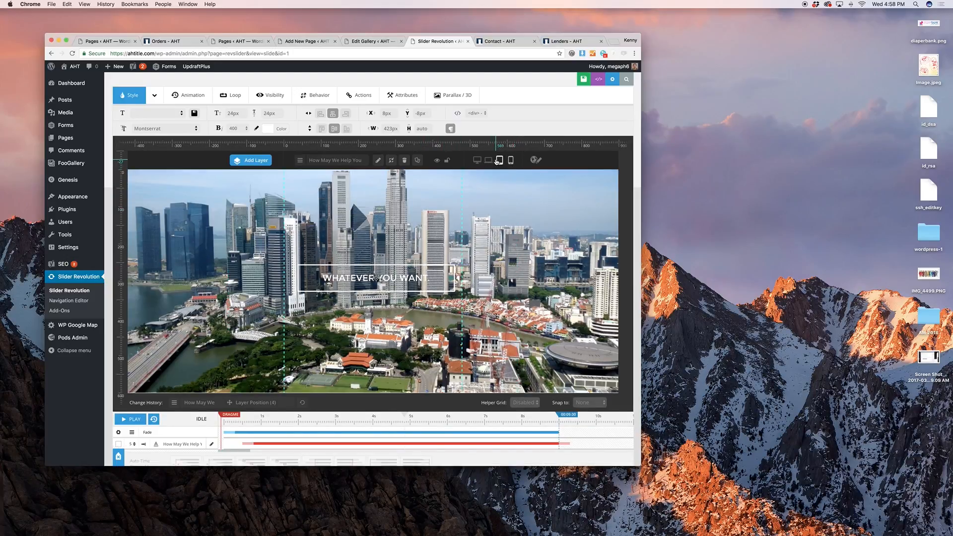
{"action": "left_click", "coordinate": [498, 161]}
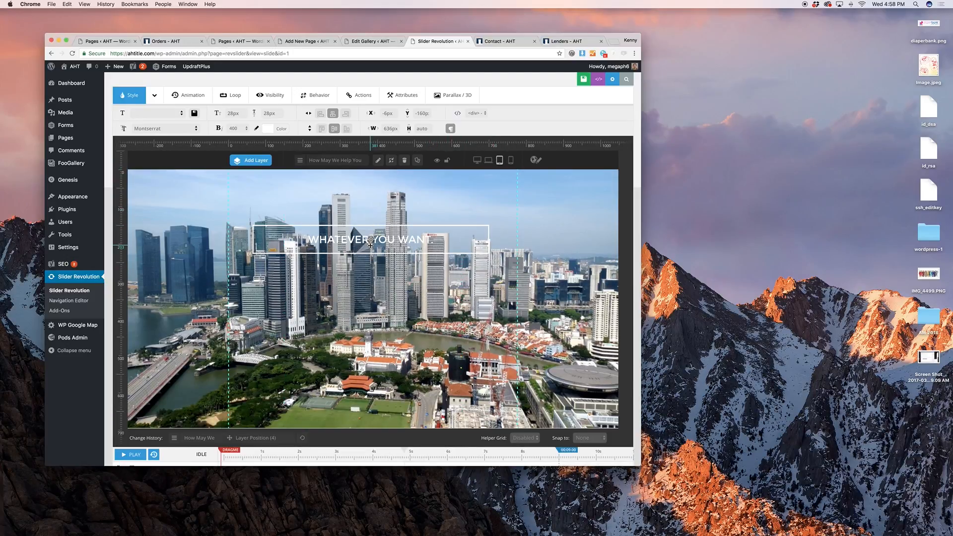
{"action": "left_click", "coordinate": [511, 160]}
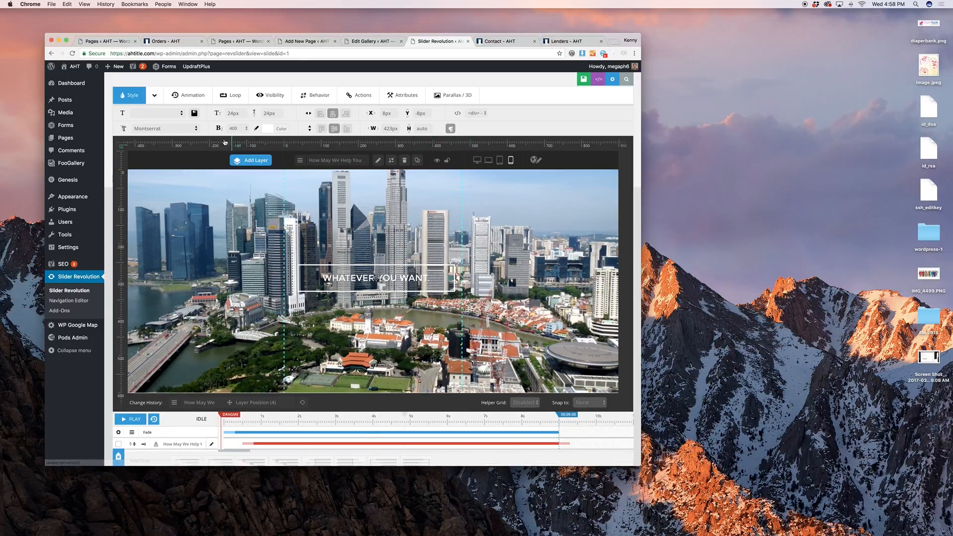
Set the phone caption's font size and line height to 150px
{"action": "left_click", "coordinate": [232, 113]}
{"action": "type", "text": "150"}
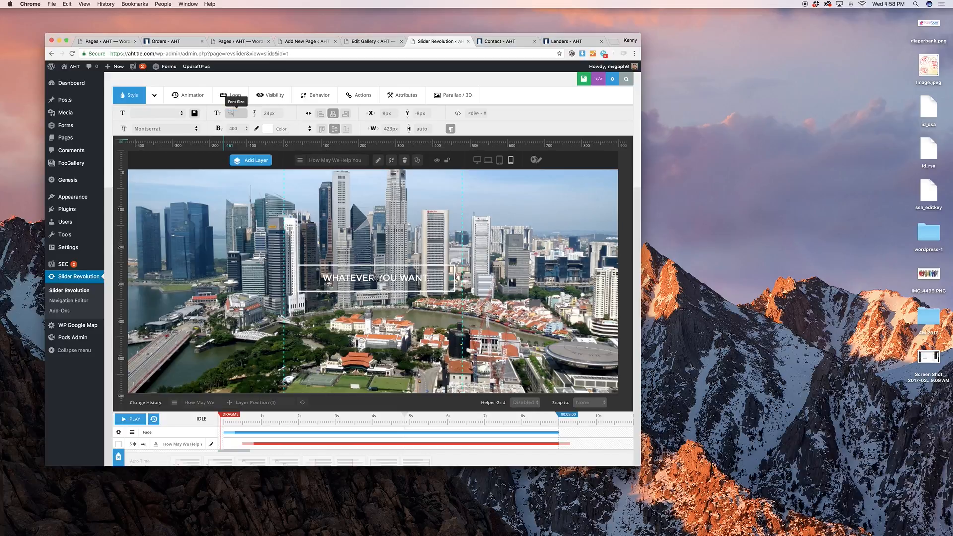
{"action": "key", "text": "Tab"}
{"action": "key", "text": "BackSpace"}
{"action": "key", "text": "BackSpace"}
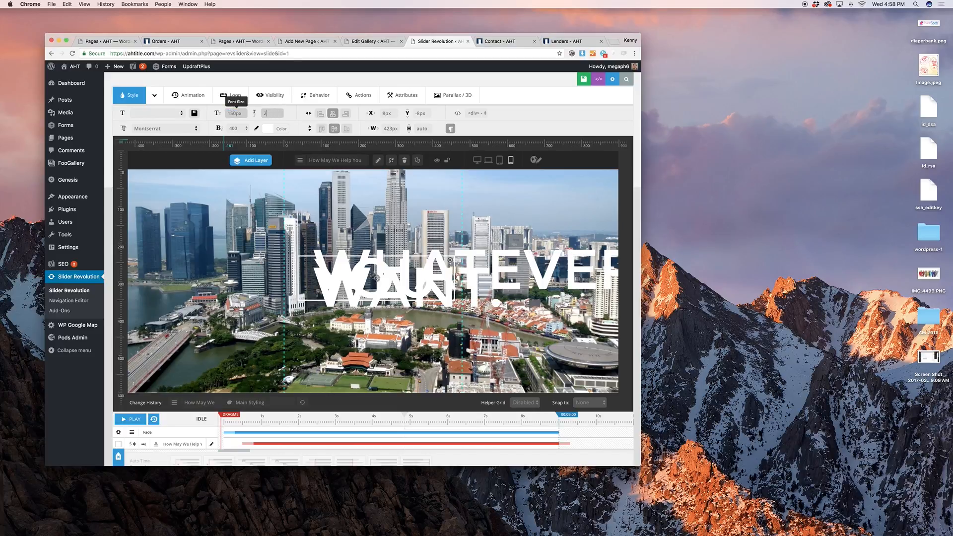
{"action": "key", "text": "BackSpace"}
{"action": "type", "text": "150"}
{"action": "key", "text": "Tab"}
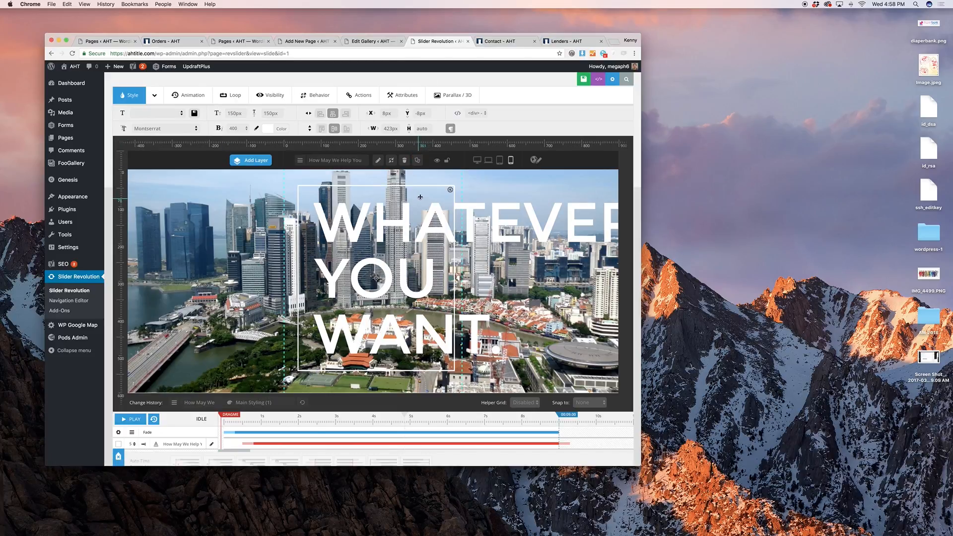
Return to the tablet layout and scroll back to the top of the editor
{"action": "left_click", "coordinate": [499, 160]}
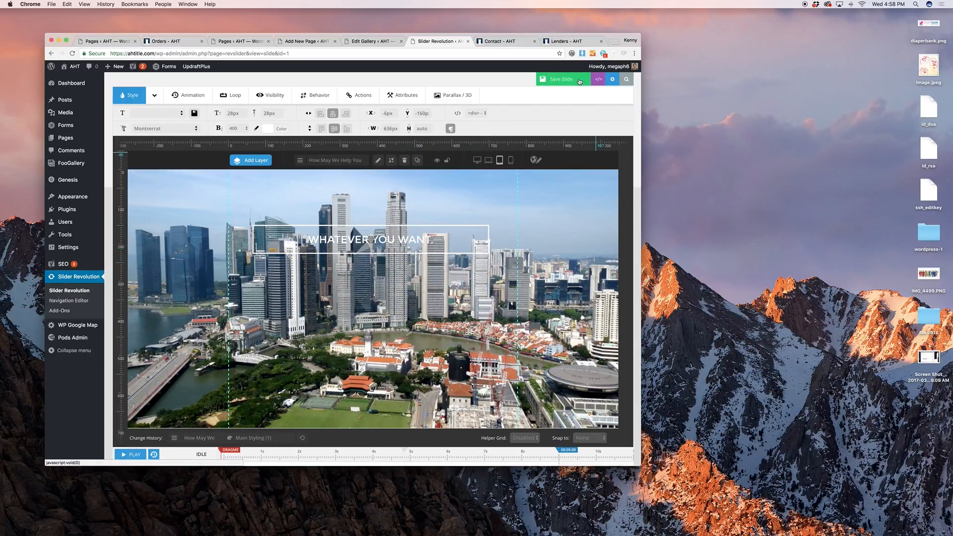
{"action": "scroll", "coordinate": [510, 214], "scroll_direction": "up", "scroll_amount": 2}
{"action": "scroll", "coordinate": [512, 217], "scroll_direction": "up", "scroll_amount": 2}
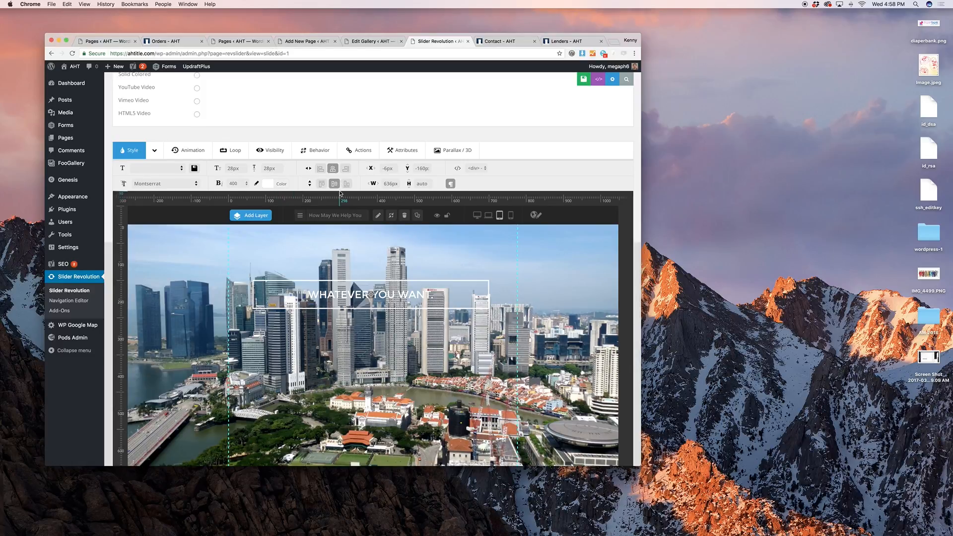
{"action": "scroll", "coordinate": [289, 208], "scroll_direction": "up", "scroll_amount": 10}
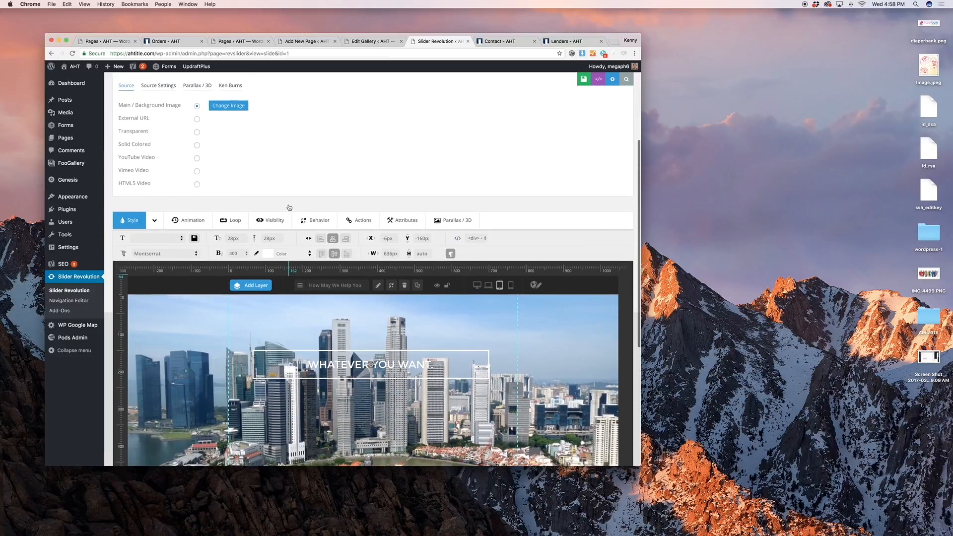
{"action": "mouse_move", "coordinate": [261, 169]}
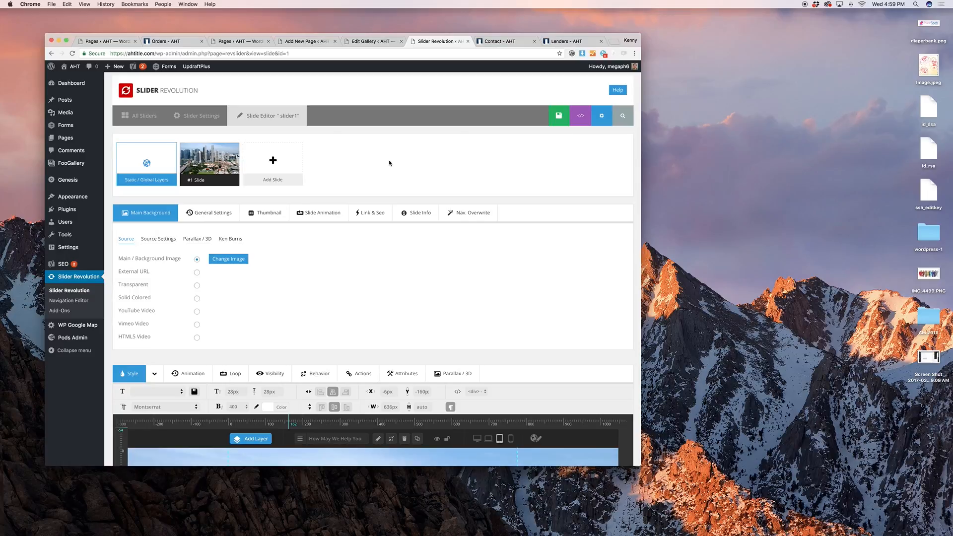
Leave the slide editor and open the contact us slider's slide list
{"action": "left_click", "coordinate": [84, 292]}
{"action": "left_click", "coordinate": [531, 173]}
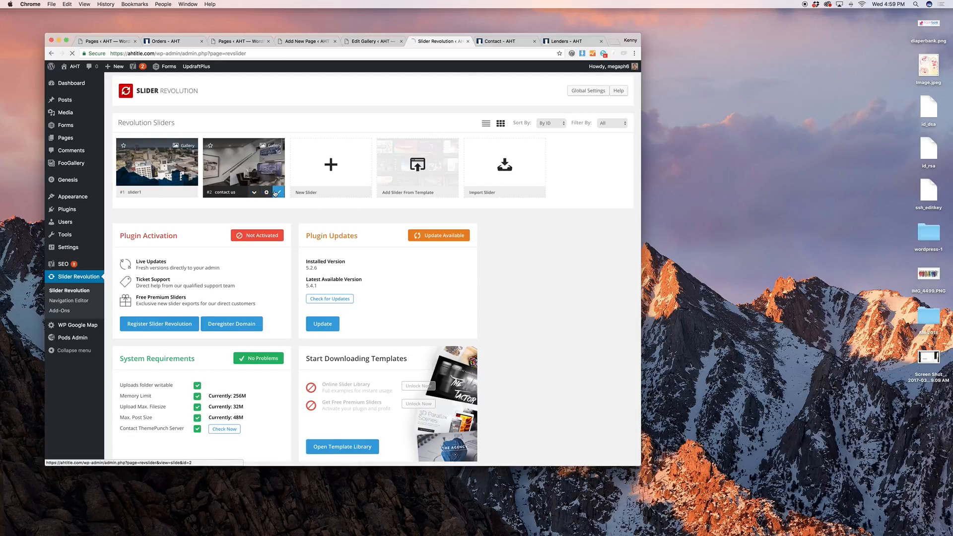
{"action": "left_click", "coordinate": [276, 194]}
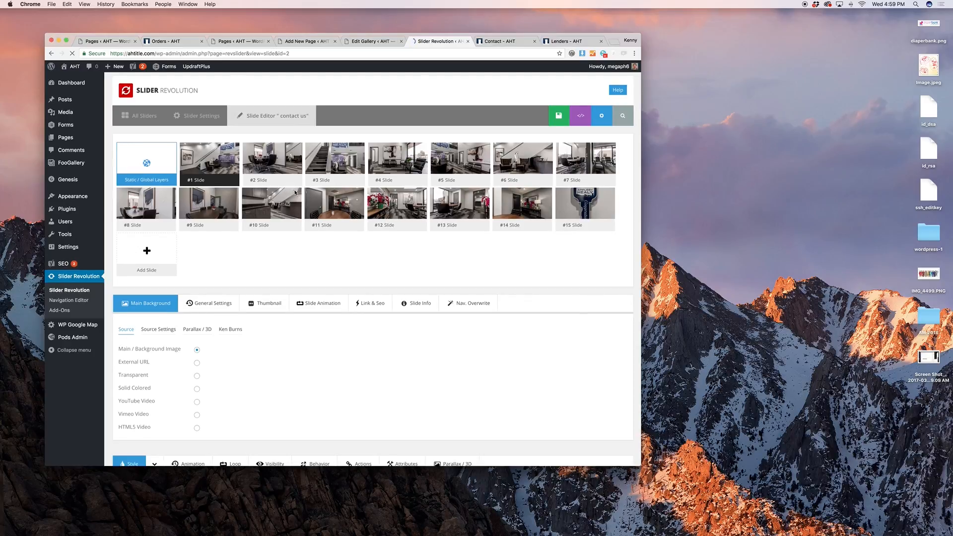
{"action": "scroll", "coordinate": [277, 194], "scroll_direction": "down", "scroll_amount": 10}
{"action": "scroll", "coordinate": [350, 212], "scroll_direction": "up", "scroll_amount": 10}
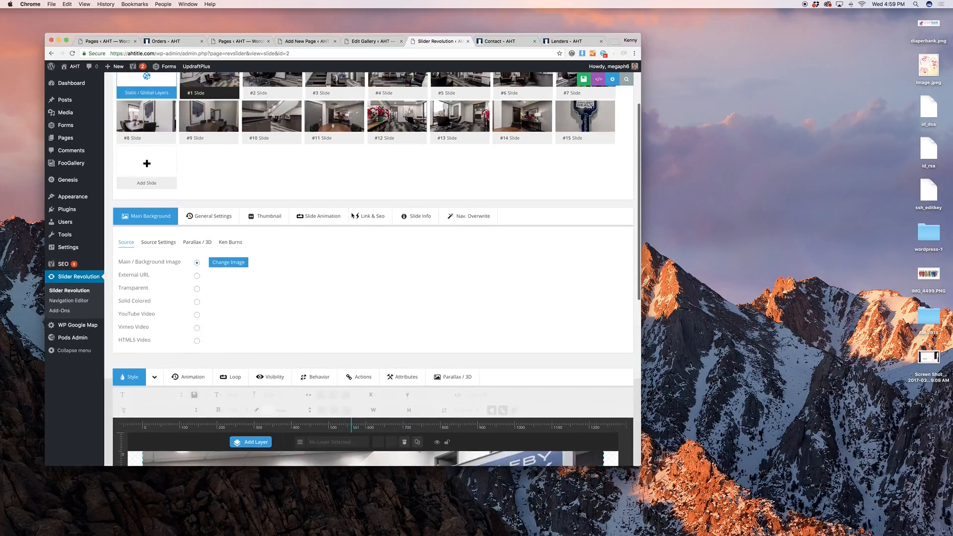
Drag slide #11 next to #10 and show the Ken Burns pan-zoom settings
{"action": "mouse_move", "coordinate": [286, 220]}
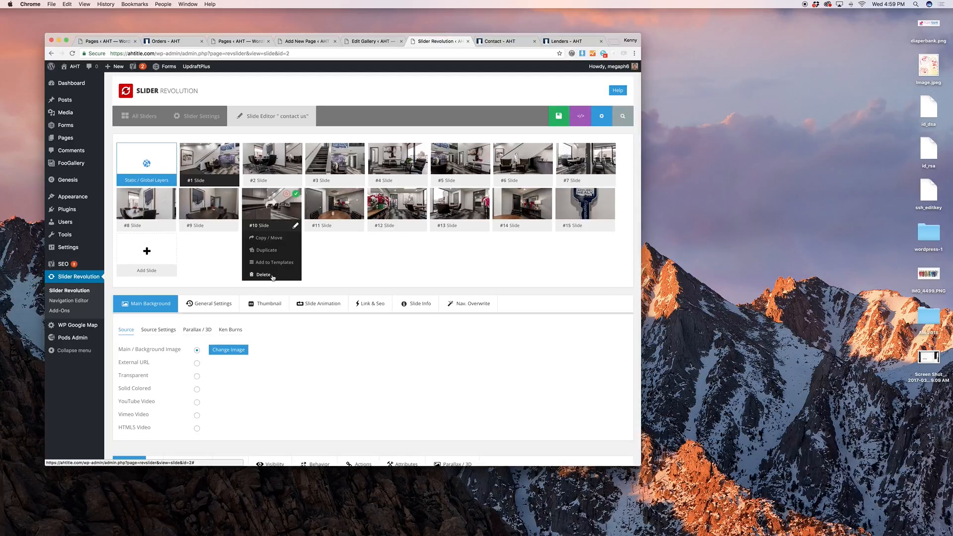
{"action": "mouse_move", "coordinate": [322, 206]}
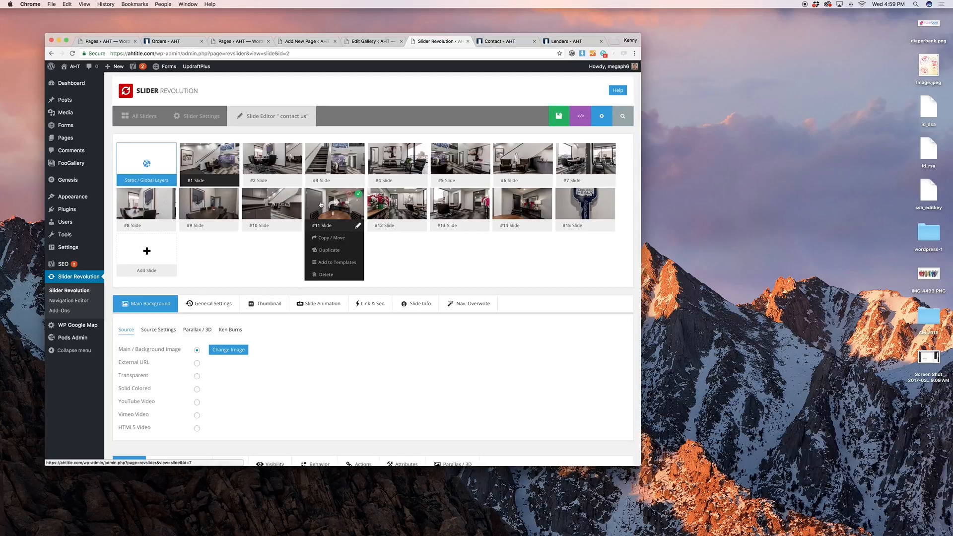
{"action": "mouse_move", "coordinate": [320, 204]}
{"action": "left_mouse_down"}
{"action": "mouse_move", "coordinate": [242, 155]}
{"action": "mouse_move", "coordinate": [331, 184]}
{"action": "mouse_move", "coordinate": [255, 210]}
{"action": "mouse_move", "coordinate": [347, 164]}
{"action": "mouse_move", "coordinate": [332, 209]}
{"action": "mouse_move", "coordinate": [321, 205]}
{"action": "left_mouse_up"}
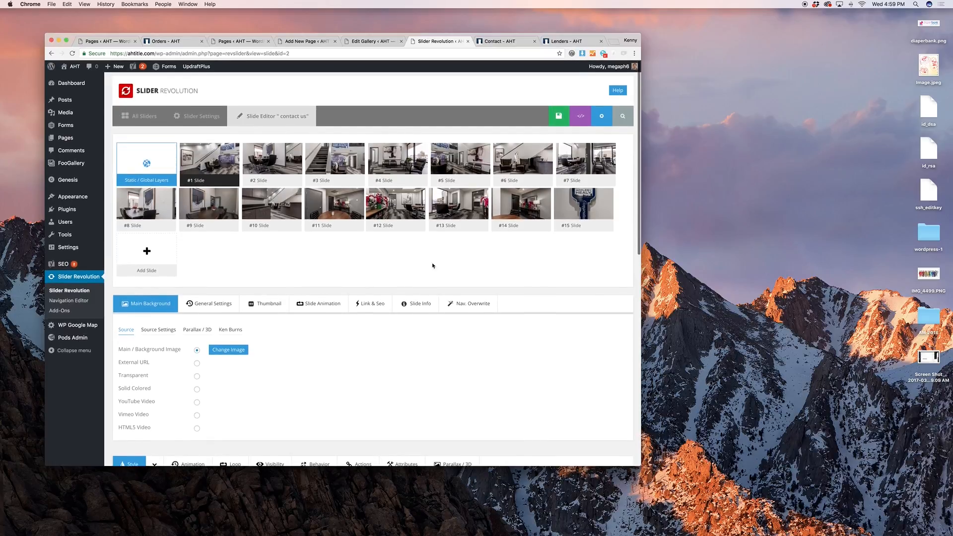
{"action": "mouse_move", "coordinate": [169, 244]}
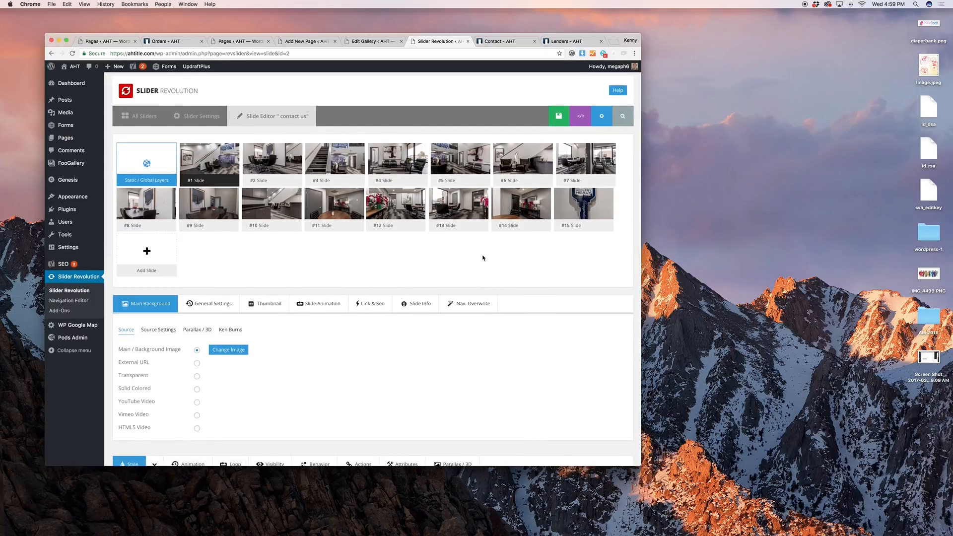
{"action": "left_click", "coordinate": [230, 330]}
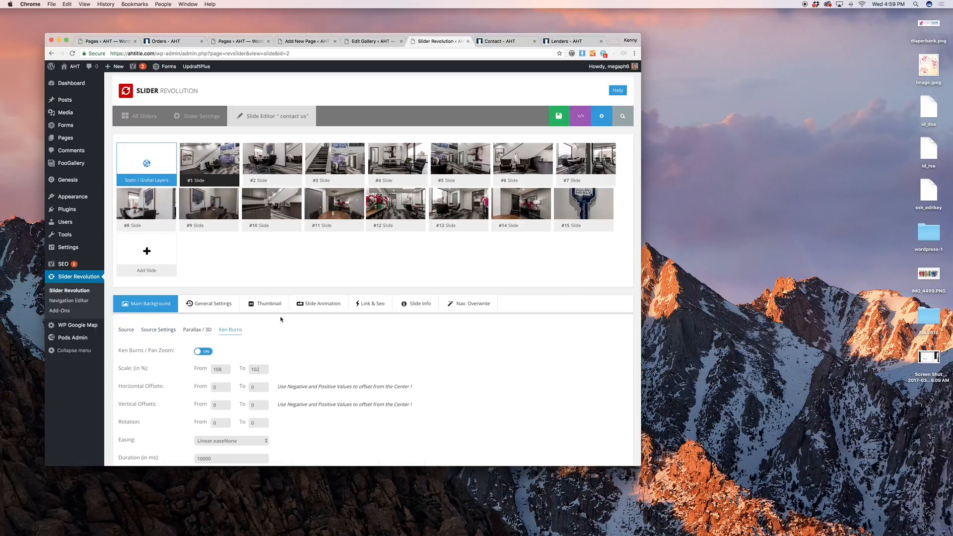
Duplicate slide #15 and open the new #16 slide for editing
{"action": "mouse_move", "coordinate": [584, 209]}
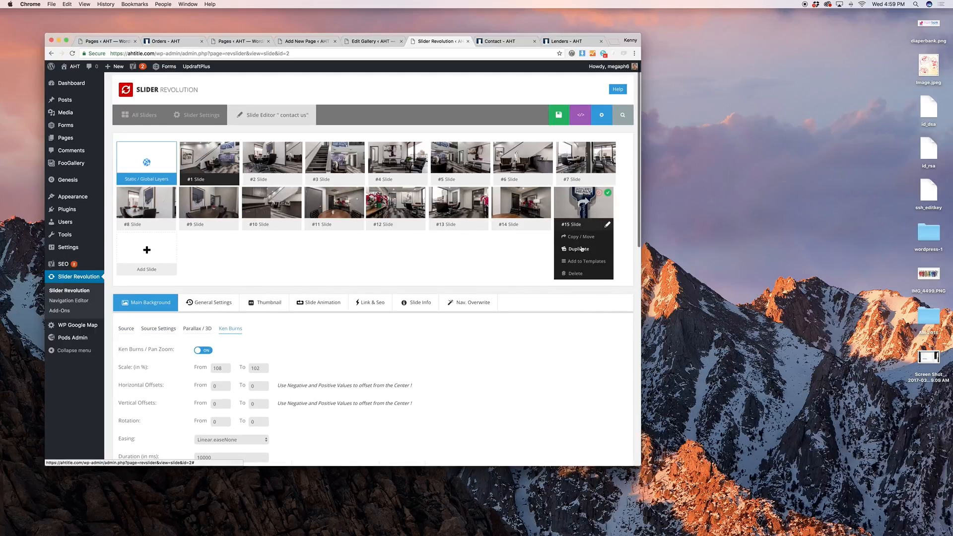
{"action": "left_click", "coordinate": [582, 250]}
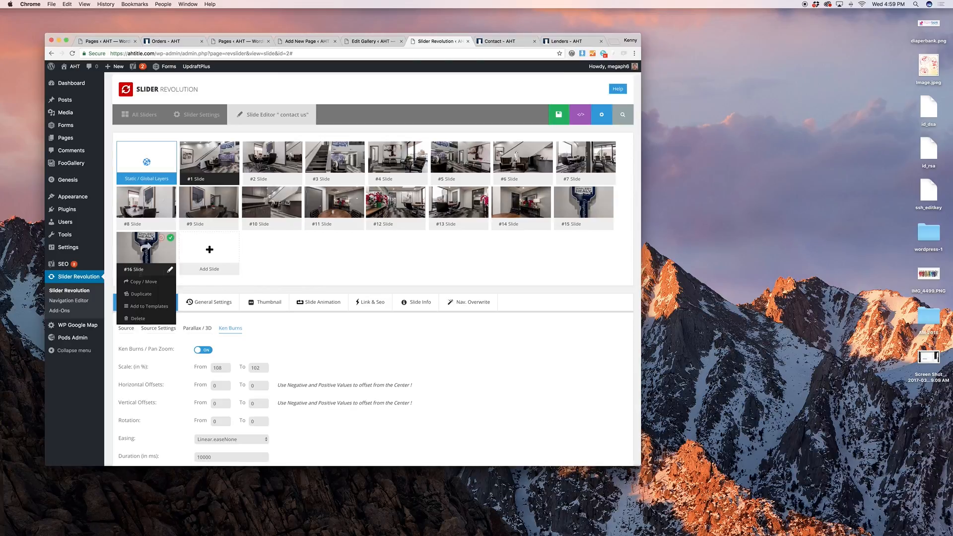
{"action": "left_click", "coordinate": [133, 261]}
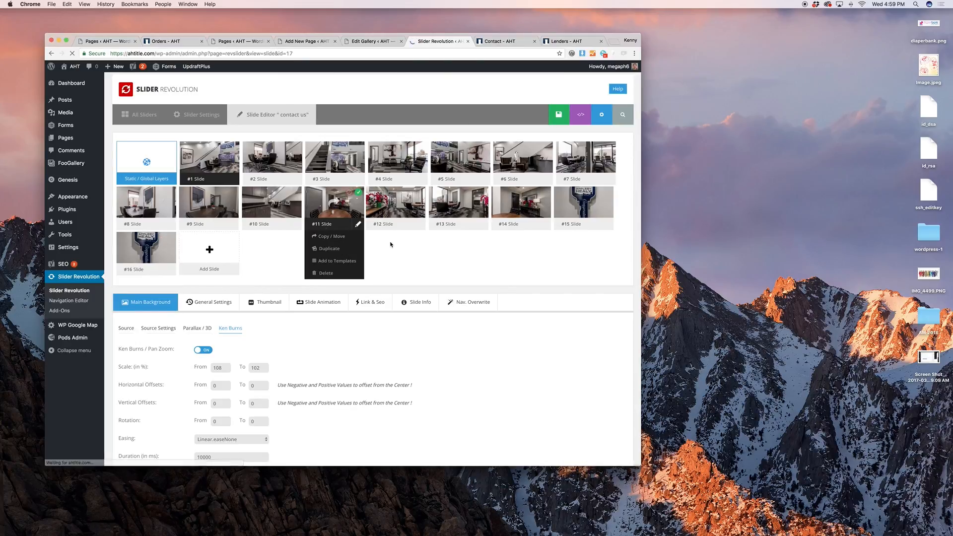
{"action": "scroll", "coordinate": [391, 244], "scroll_direction": "down", "scroll_amount": 2}
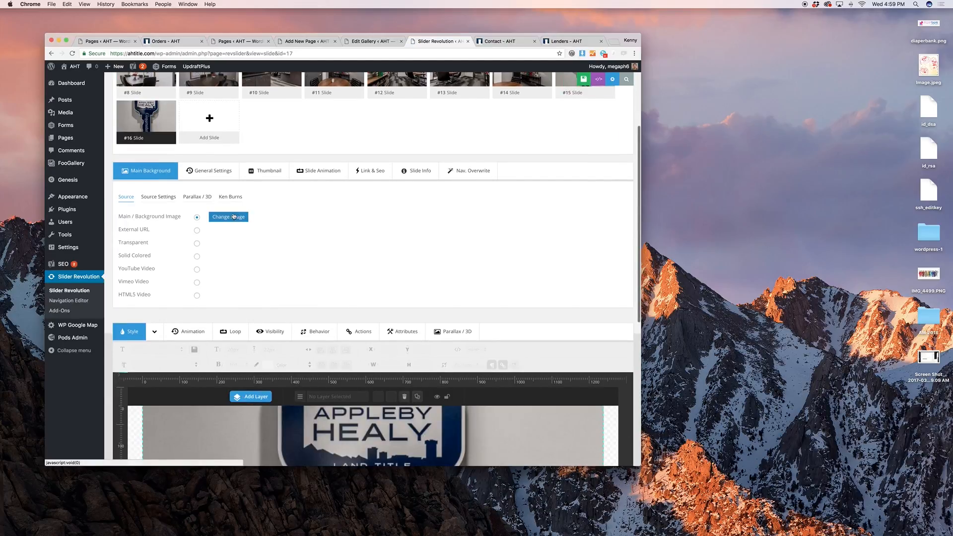
Set slide #16's background image to the Missouri Bar logo
{"action": "left_click", "coordinate": [231, 217]}
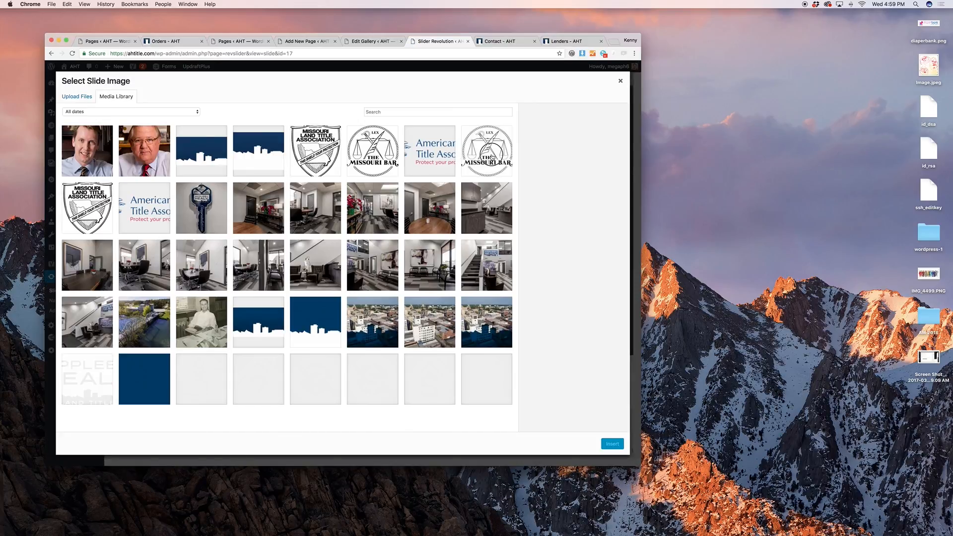
{"action": "left_click", "coordinate": [490, 154]}
{"action": "left_click", "coordinate": [614, 445]}
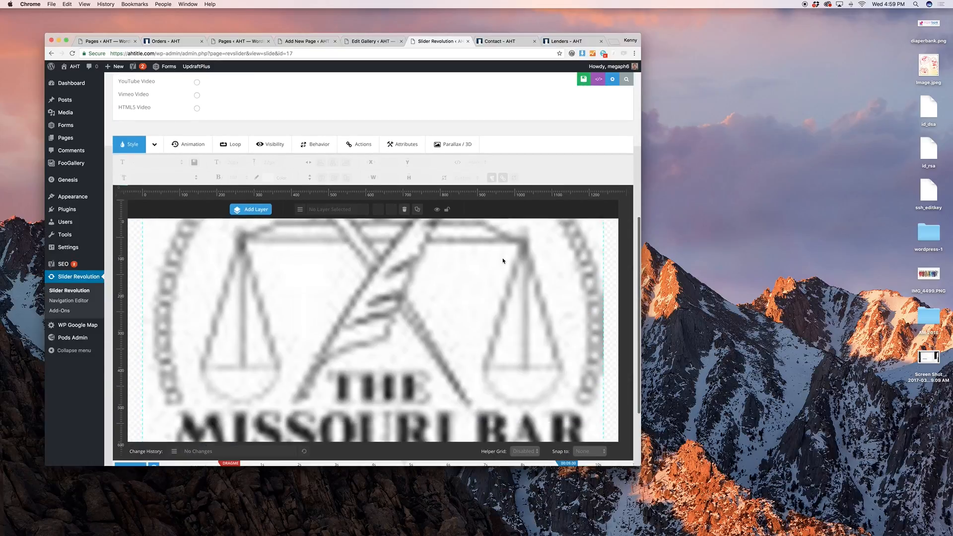
Delete slide #16, confirming and leaving the page without saving
{"action": "mouse_move", "coordinate": [161, 256]}
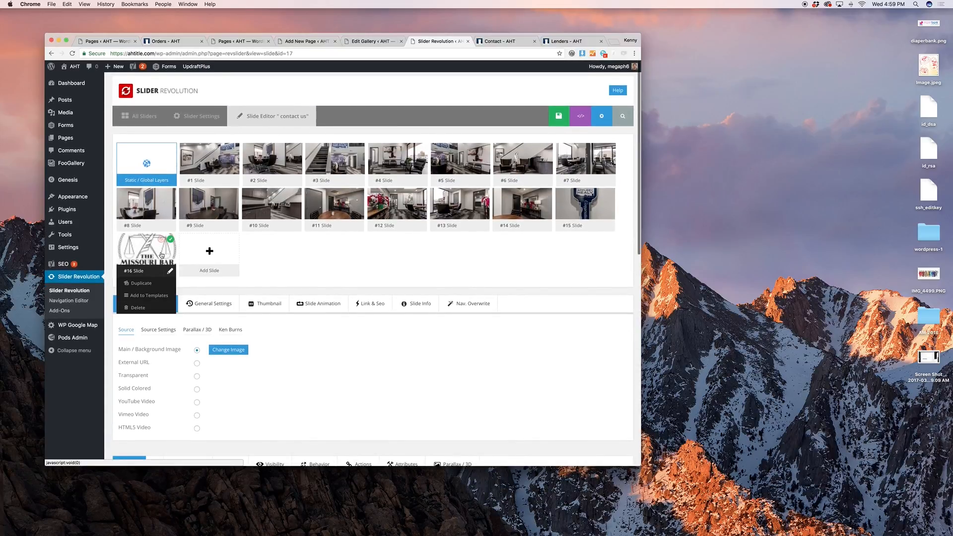
{"action": "left_click", "coordinate": [138, 308]}
{"action": "left_click", "coordinate": [543, 173]}
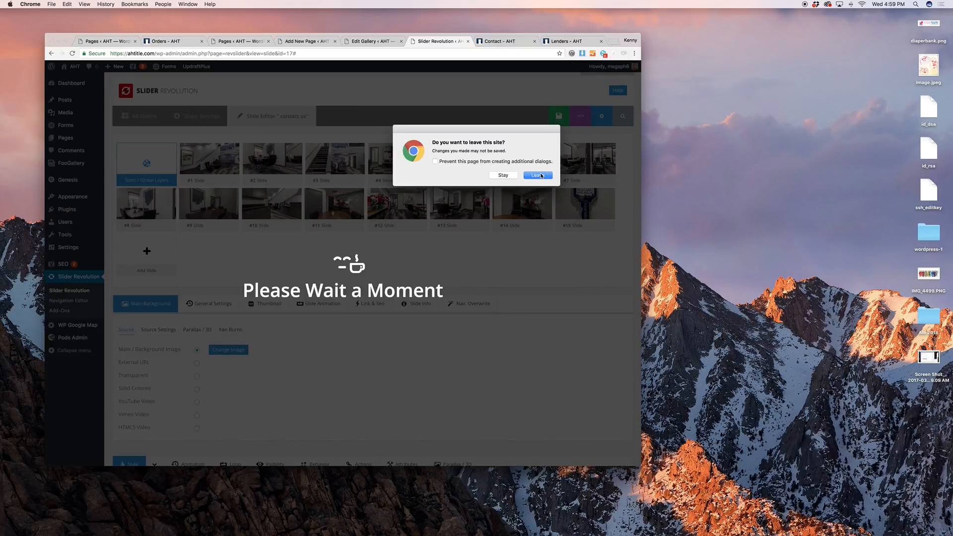
{"action": "left_click", "coordinate": [540, 175]}
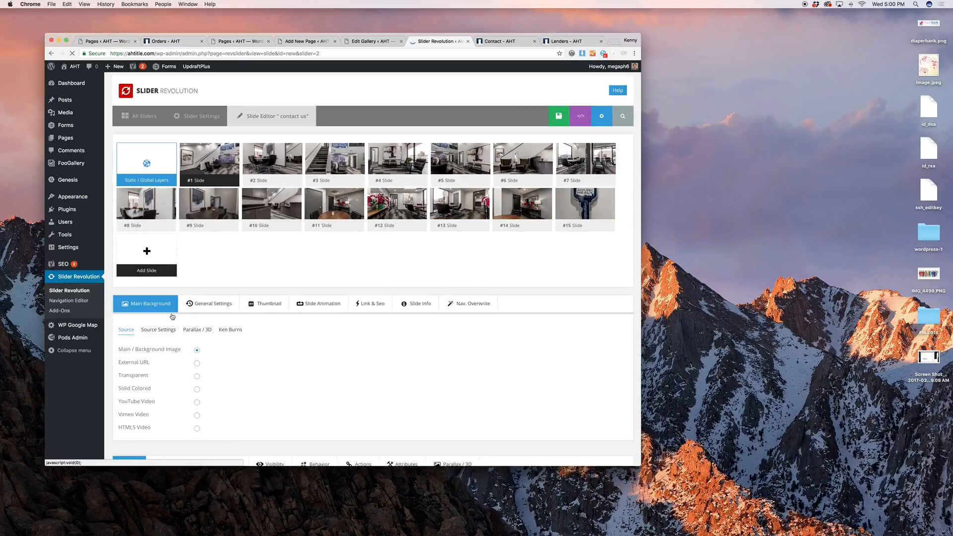
{"action": "mouse_move", "coordinate": [122, 255]}
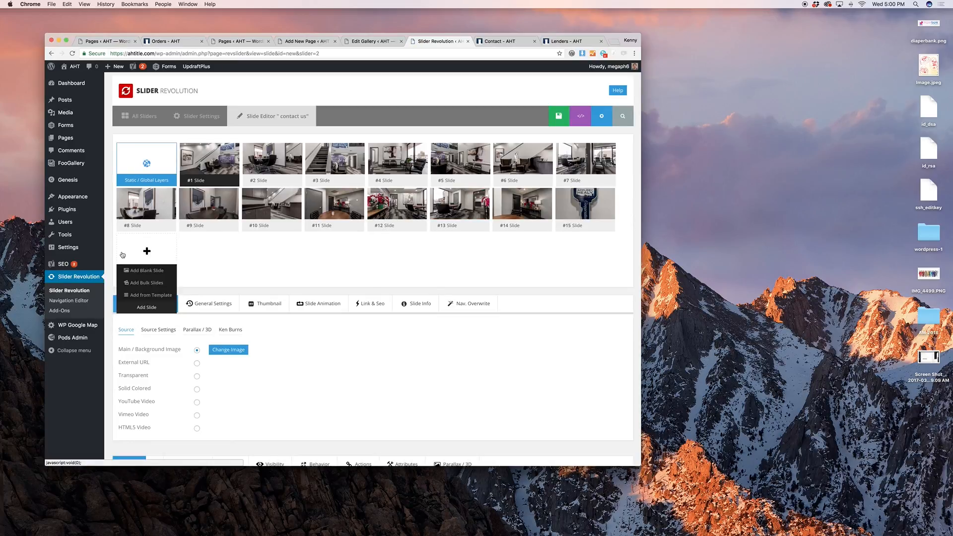
{"action": "left_click", "coordinate": [144, 283]}
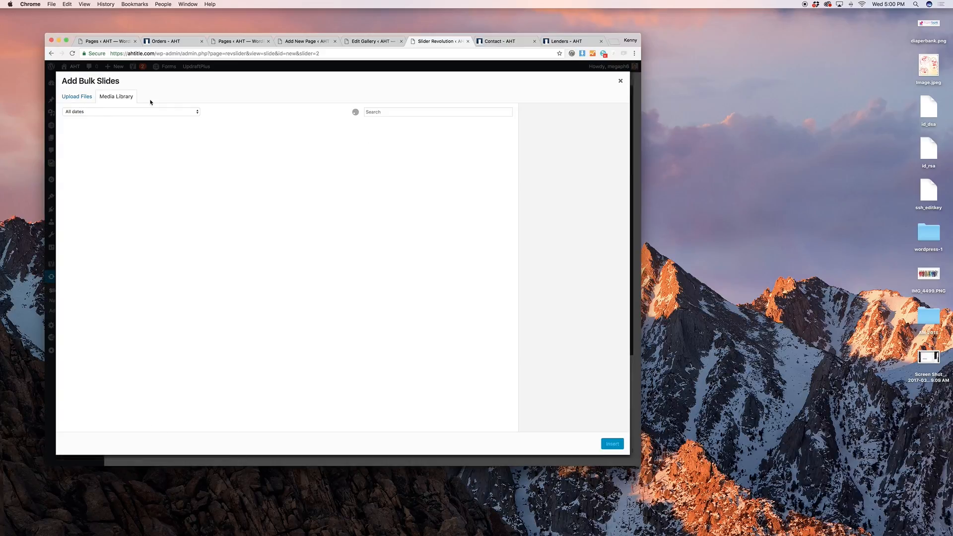
{"action": "left_click", "coordinate": [300, 199]}
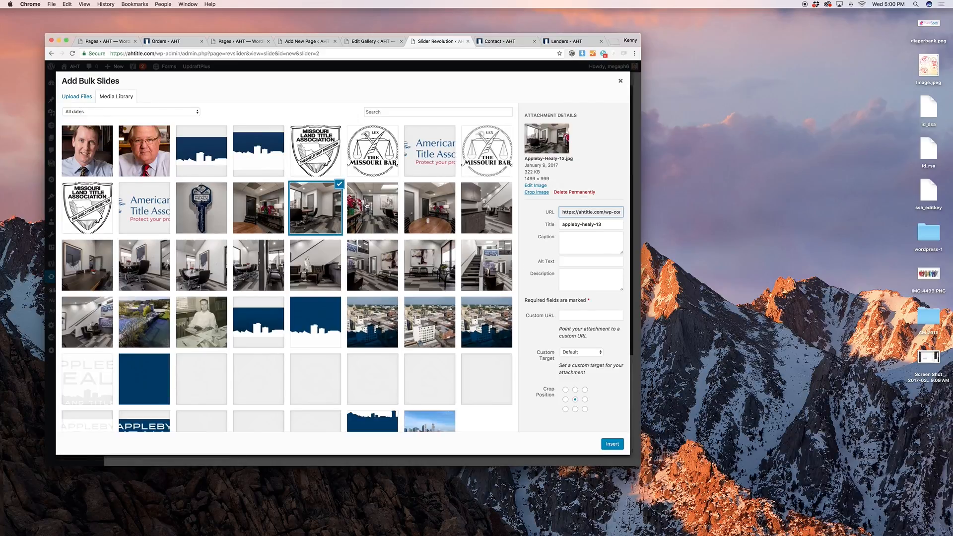
{"action": "left_click", "coordinate": [410, 212]}
{"action": "left_click", "coordinate": [384, 214], "text": "super"}
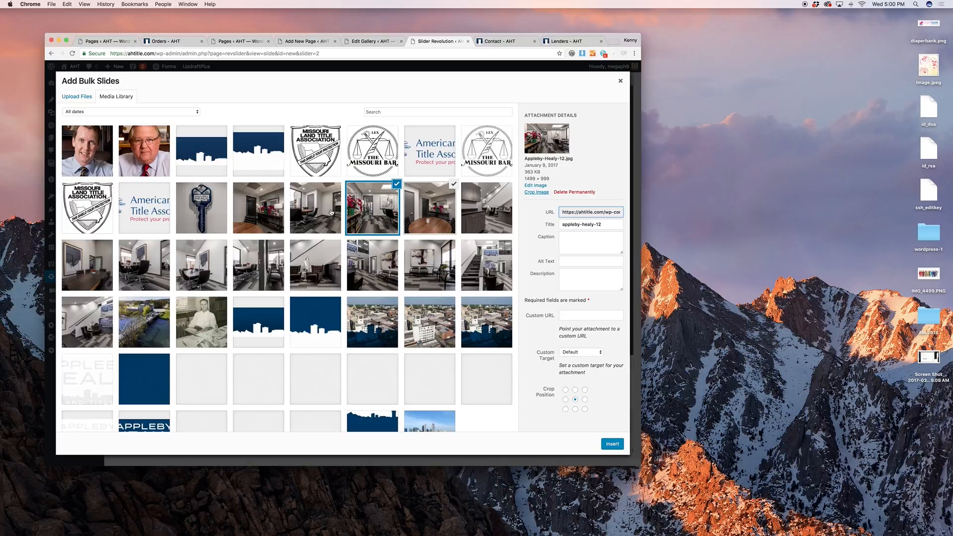
{"action": "left_click", "coordinate": [331, 213], "text": "super"}
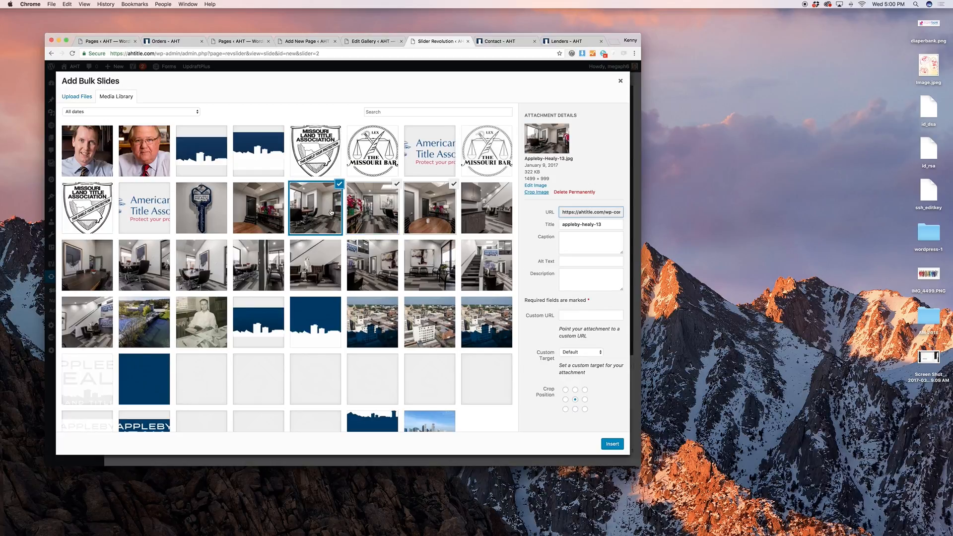
{"action": "left_click", "coordinate": [264, 216], "text": "super"}
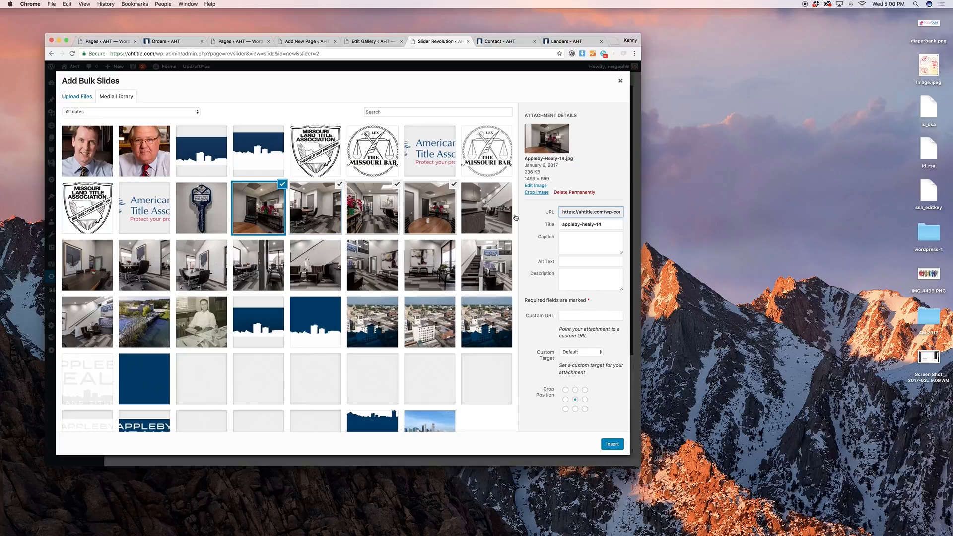
{"action": "left_click", "coordinate": [496, 221], "text": "super"}
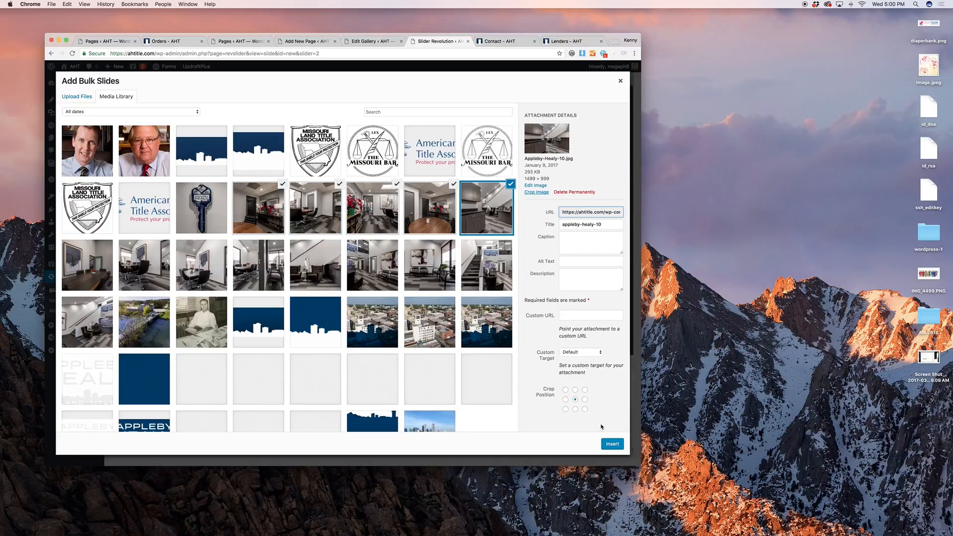
{"action": "left_click", "coordinate": [620, 81]}
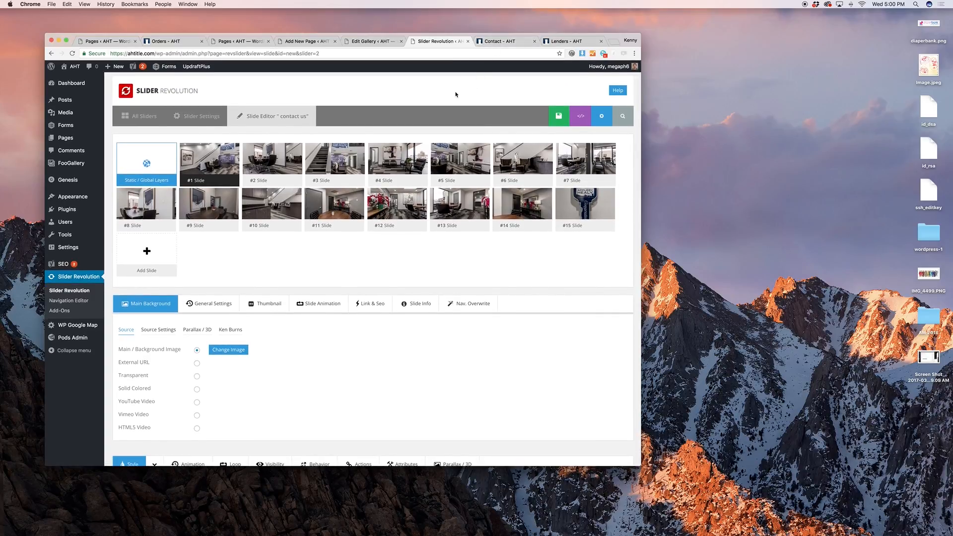
Check the live contact page, then open the WP Google Map locations list
{"action": "left_click", "coordinate": [487, 45]}
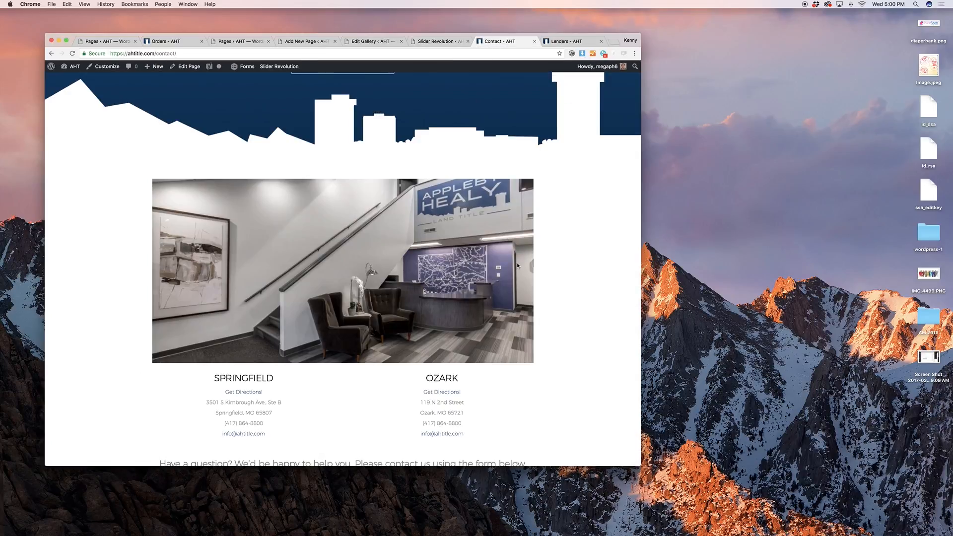
{"action": "scroll", "coordinate": [517, 264], "scroll_direction": "down", "scroll_amount": 5}
{"action": "scroll", "coordinate": [517, 265], "scroll_direction": "up", "scroll_amount": 10}
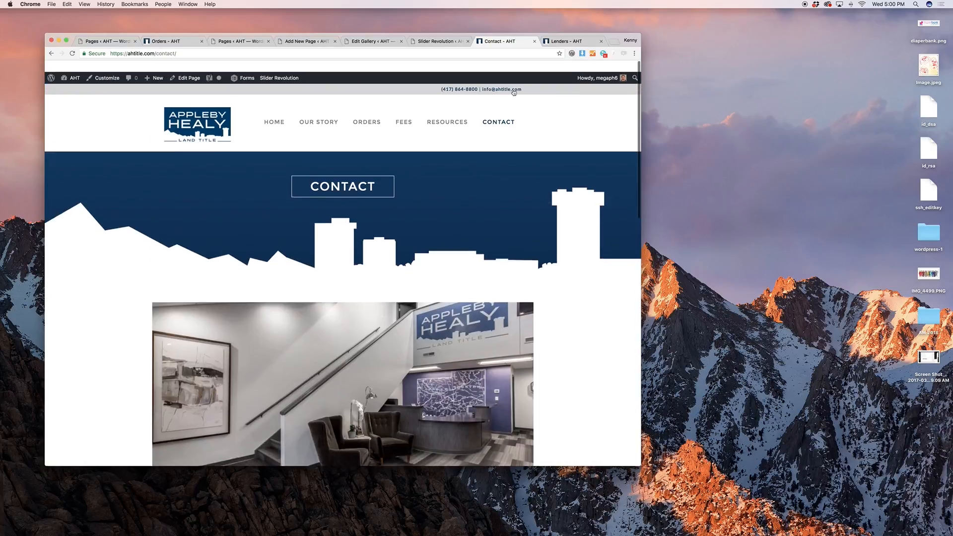
{"action": "left_click", "coordinate": [426, 43]}
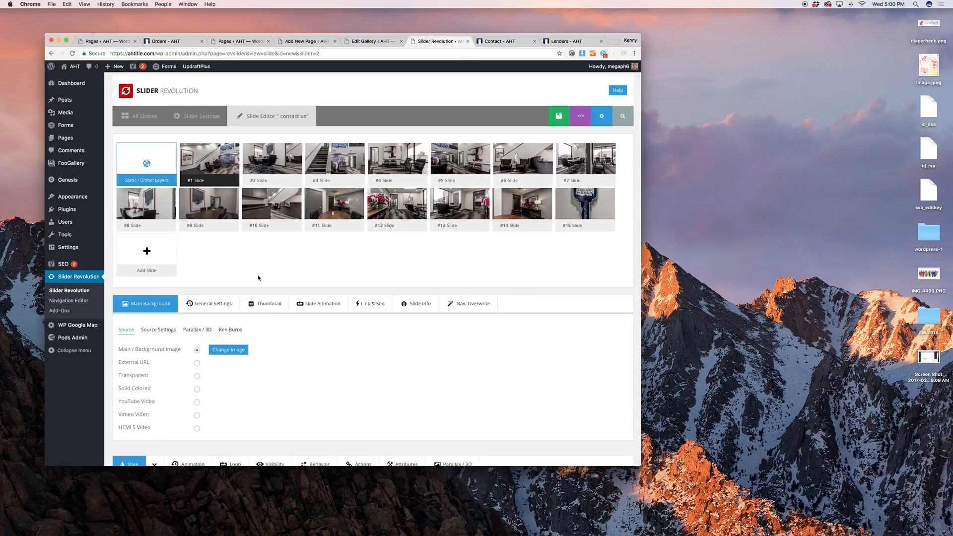
{"action": "mouse_move", "coordinate": [89, 326]}
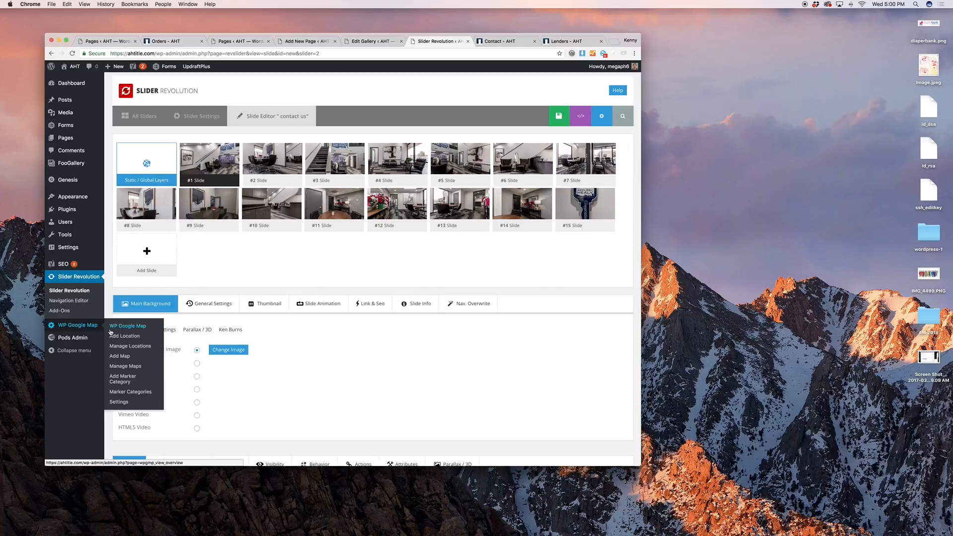
{"action": "left_click", "coordinate": [134, 347]}
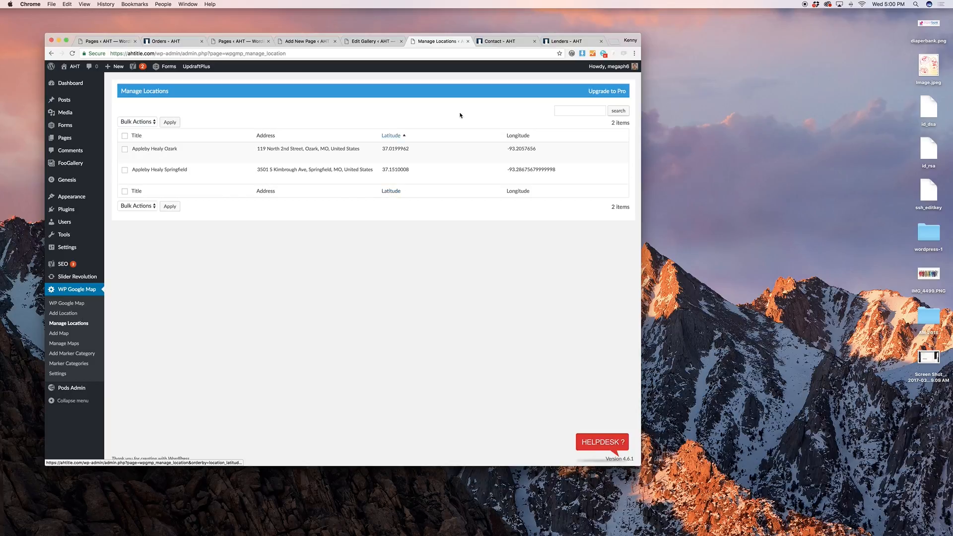
Compare the live contact and home pages, then open Manage Maps to see the shortcodes
{"action": "left_click", "coordinate": [499, 41]}
{"action": "scroll", "coordinate": [546, 165], "scroll_direction": "down", "scroll_amount": 8}
{"action": "scroll", "coordinate": [545, 165], "scroll_direction": "down", "scroll_amount": 10}
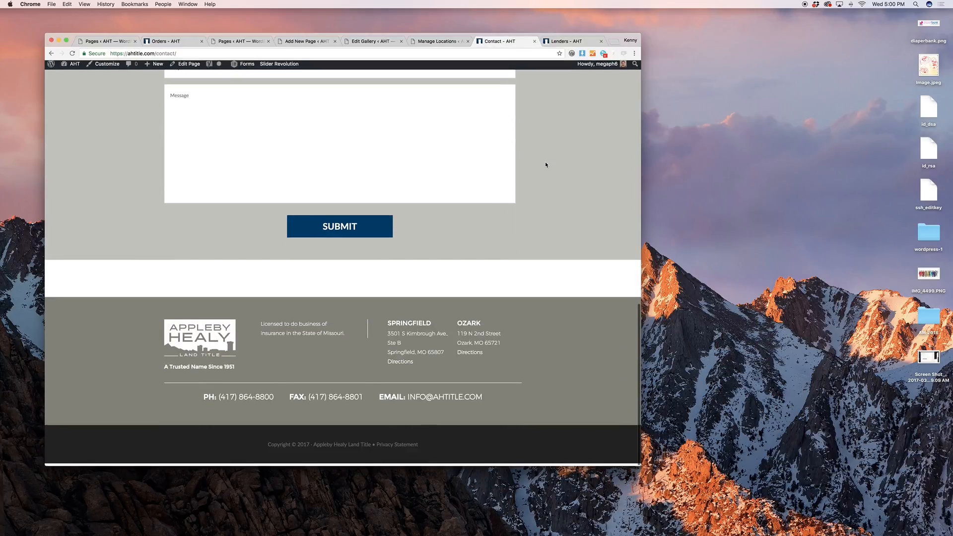
{"action": "scroll", "coordinate": [545, 164], "scroll_direction": "up", "scroll_amount": 20}
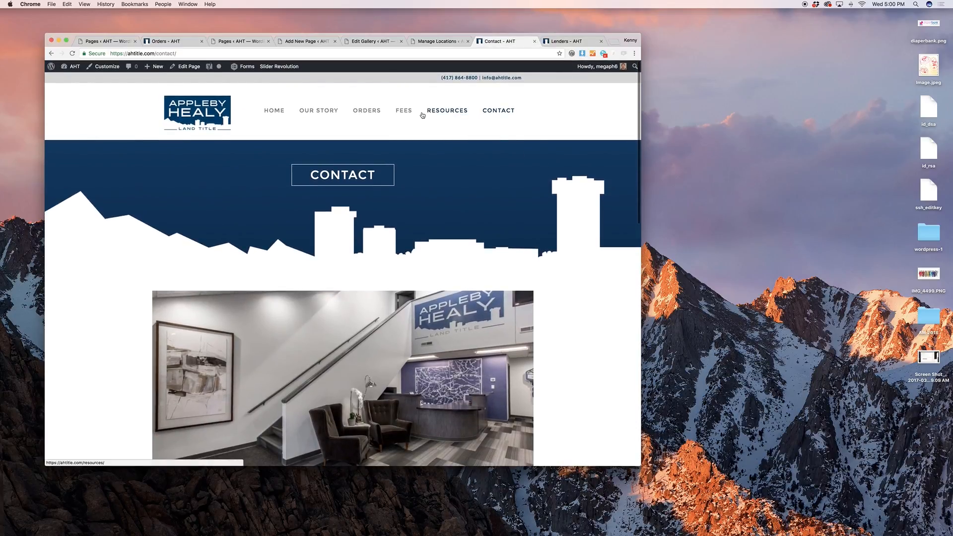
{"action": "left_click", "coordinate": [271, 114]}
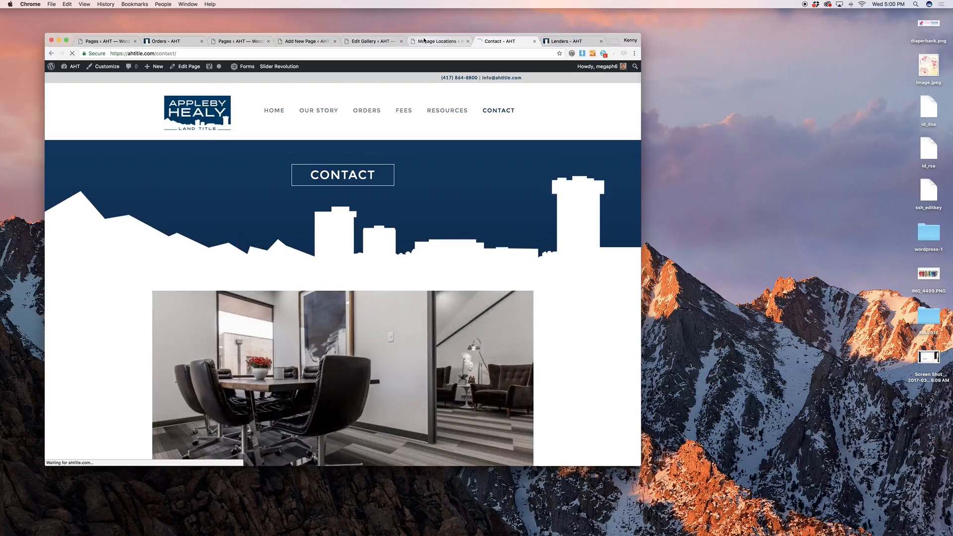
{"action": "left_click", "coordinate": [424, 42]}
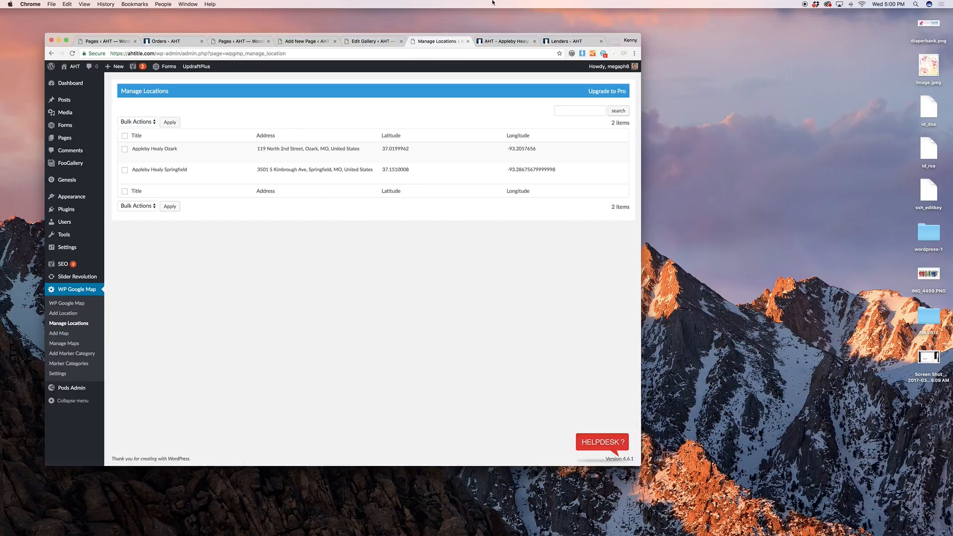
{"action": "left_click", "coordinate": [525, 37]}
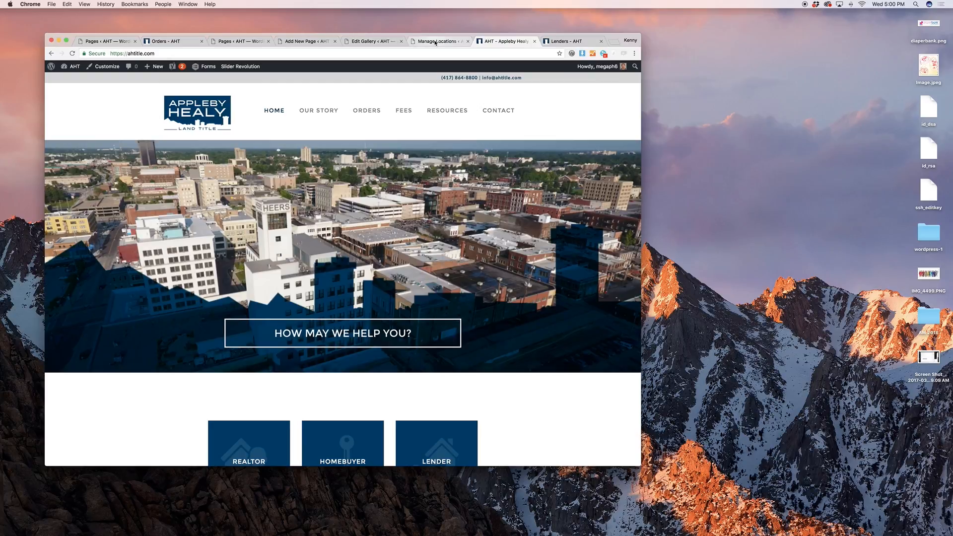
{"action": "left_click", "coordinate": [435, 41]}
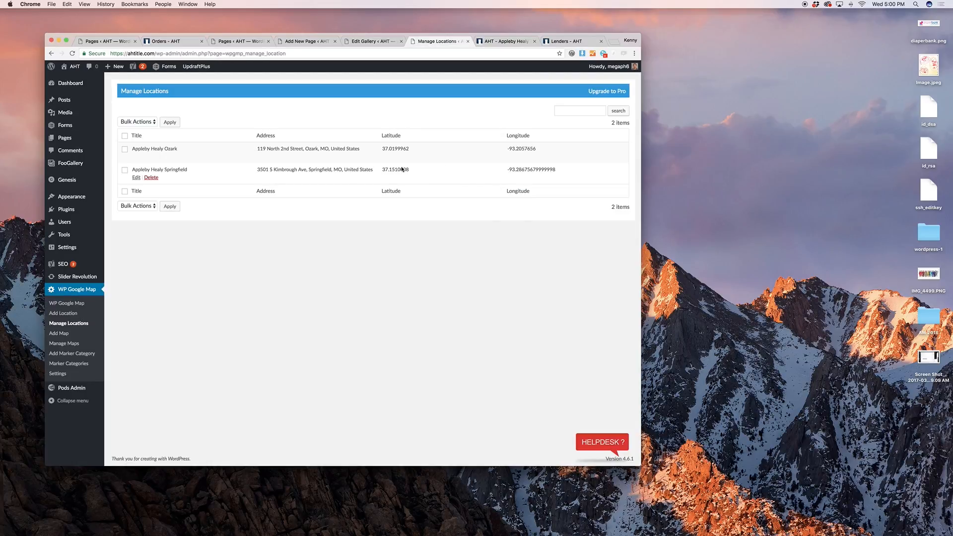
{"action": "left_click", "coordinate": [64, 343]}
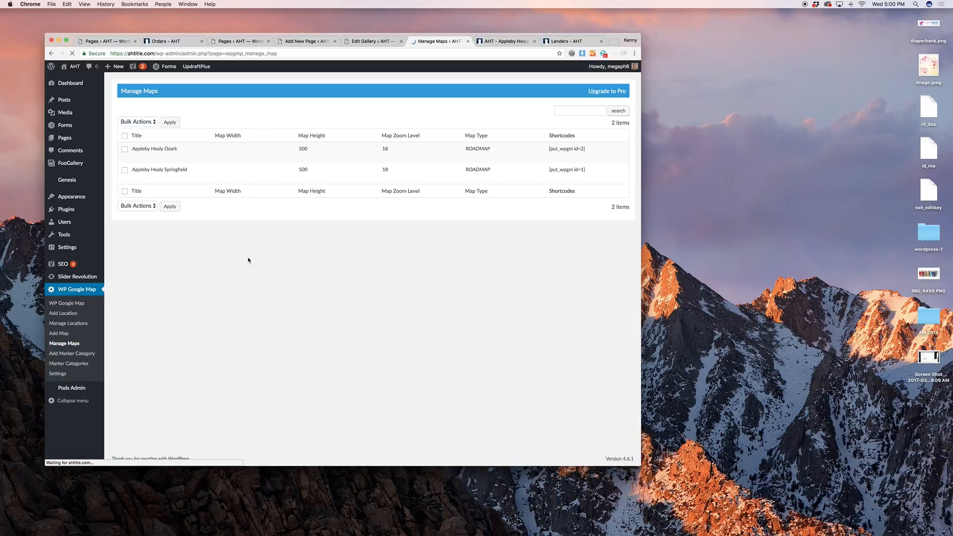
Select the Ozark map's shortcode, then reload the Appleby Healy home page via its logo
{"action": "left_click_drag", "start_coordinate": [586, 149], "coordinate": [546, 148]}
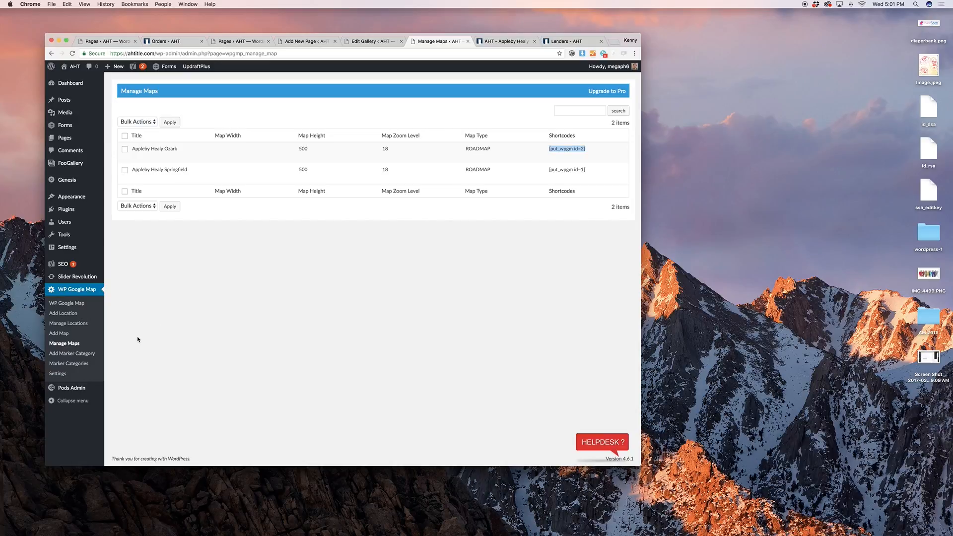
{"action": "mouse_move", "coordinate": [89, 391]}
{"action": "left_click", "coordinate": [506, 42]}
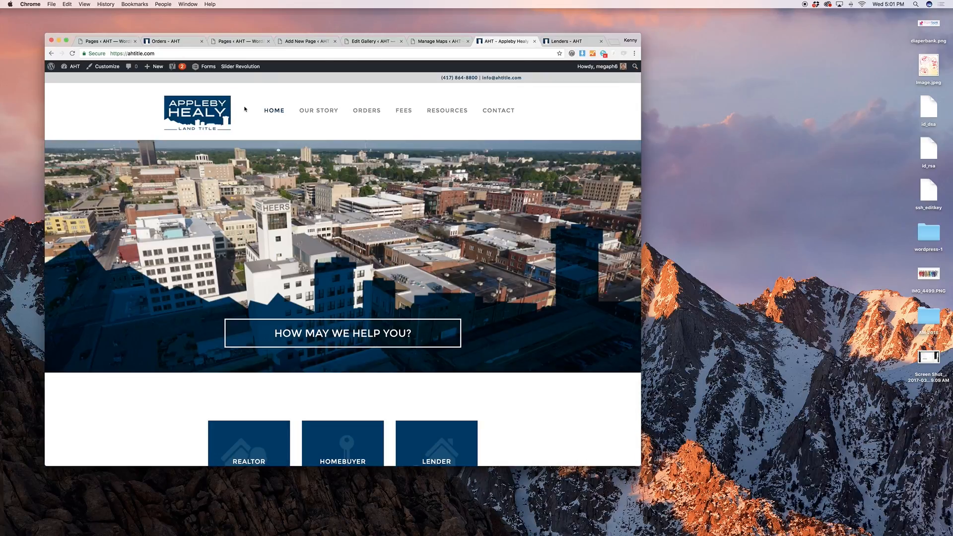
{"action": "left_click", "coordinate": [230, 110]}
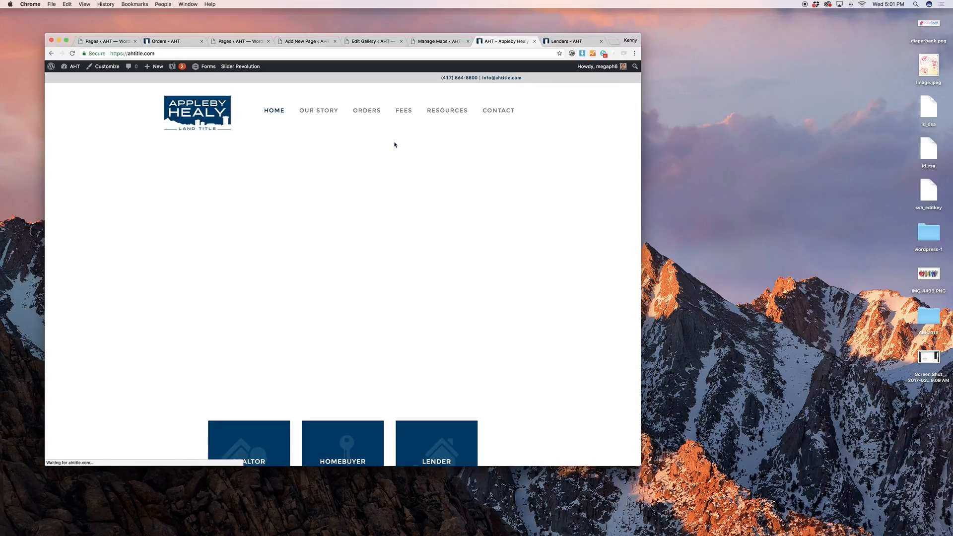